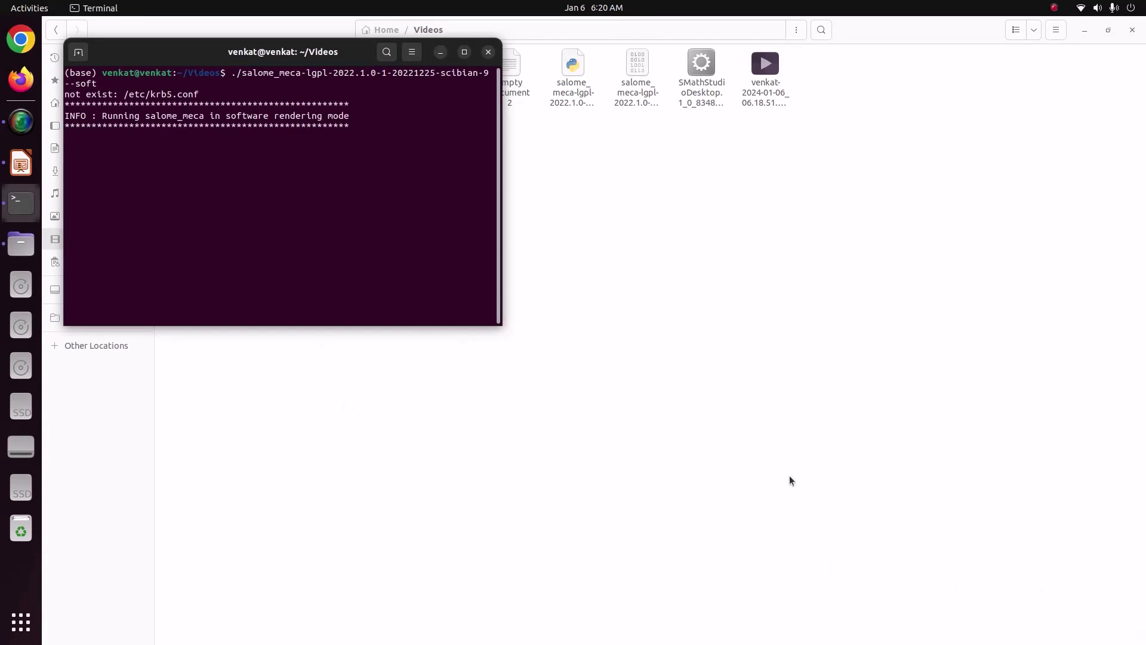
Switch to salome_meca, activate the Geometry module and expand the Geometry node to list its origin and axes.
{"action": "left_click", "coordinate": [751, 444]}
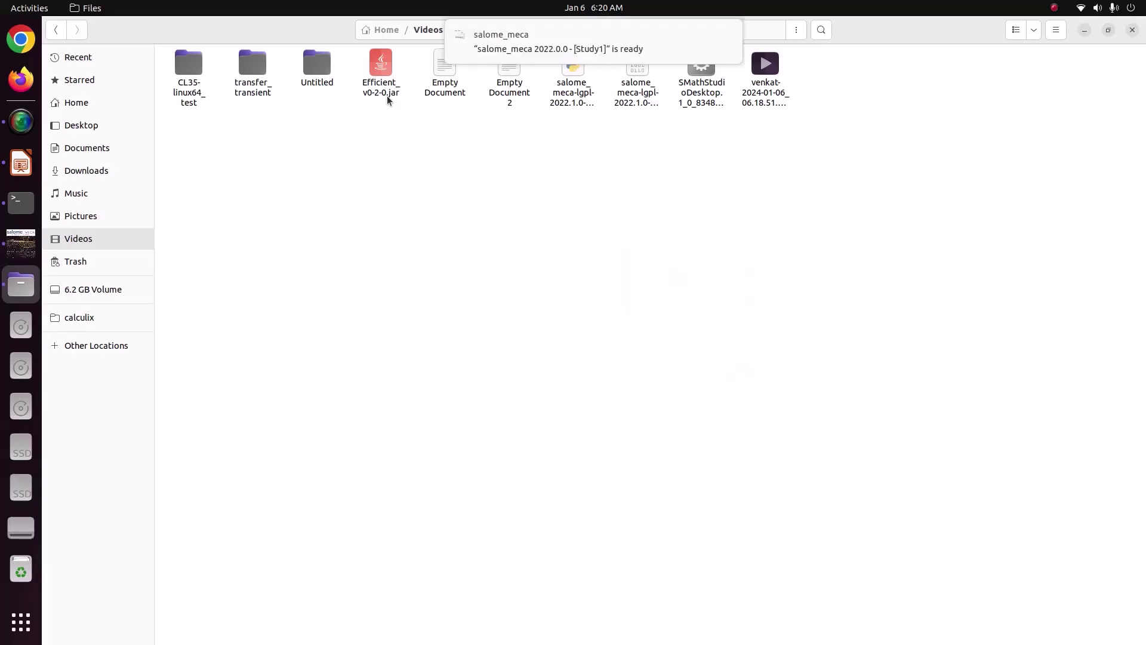
{"action": "left_click", "coordinate": [21, 243]}
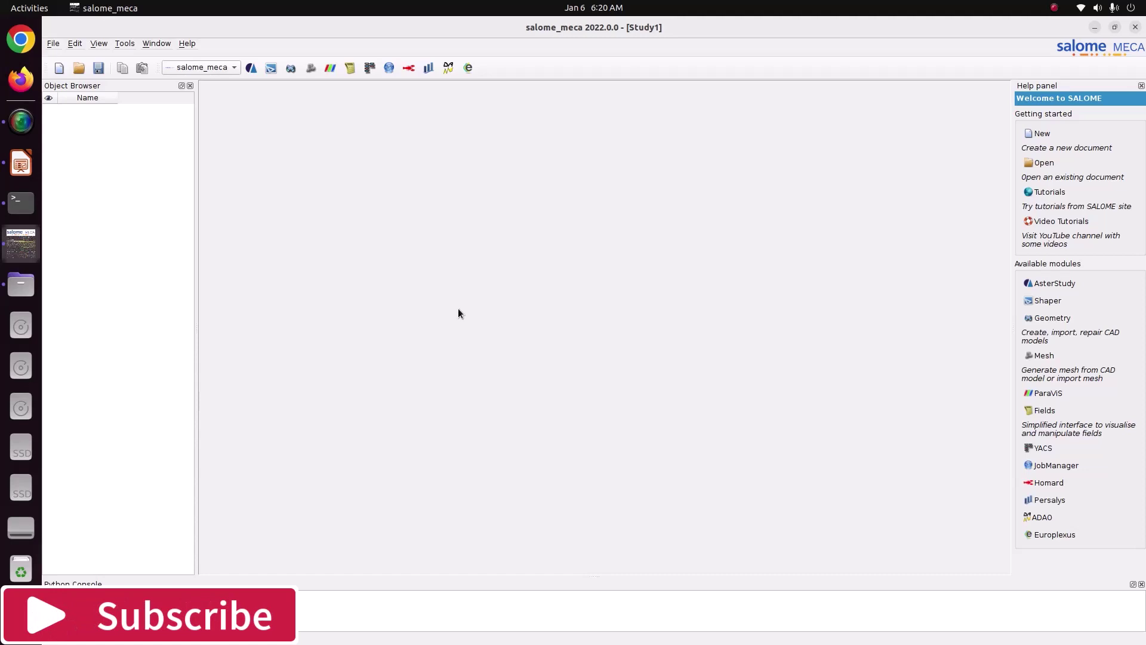
{"action": "left_click", "coordinate": [18, 165]}
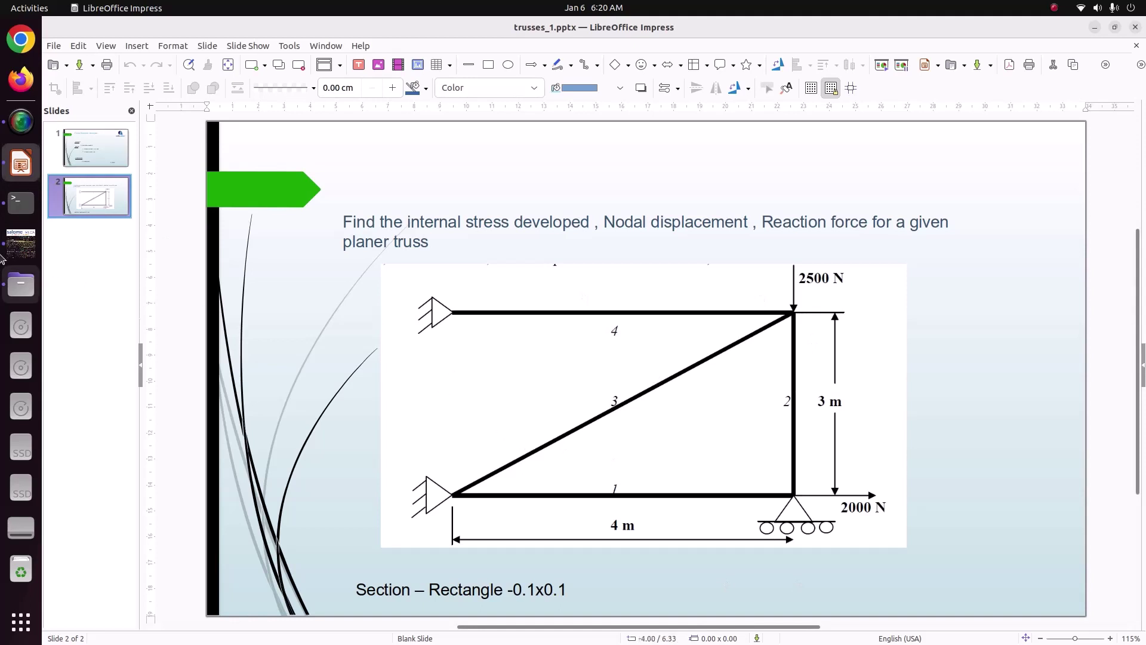
{"action": "left_click", "coordinate": [21, 243]}
{"action": "left_click", "coordinate": [212, 68]}
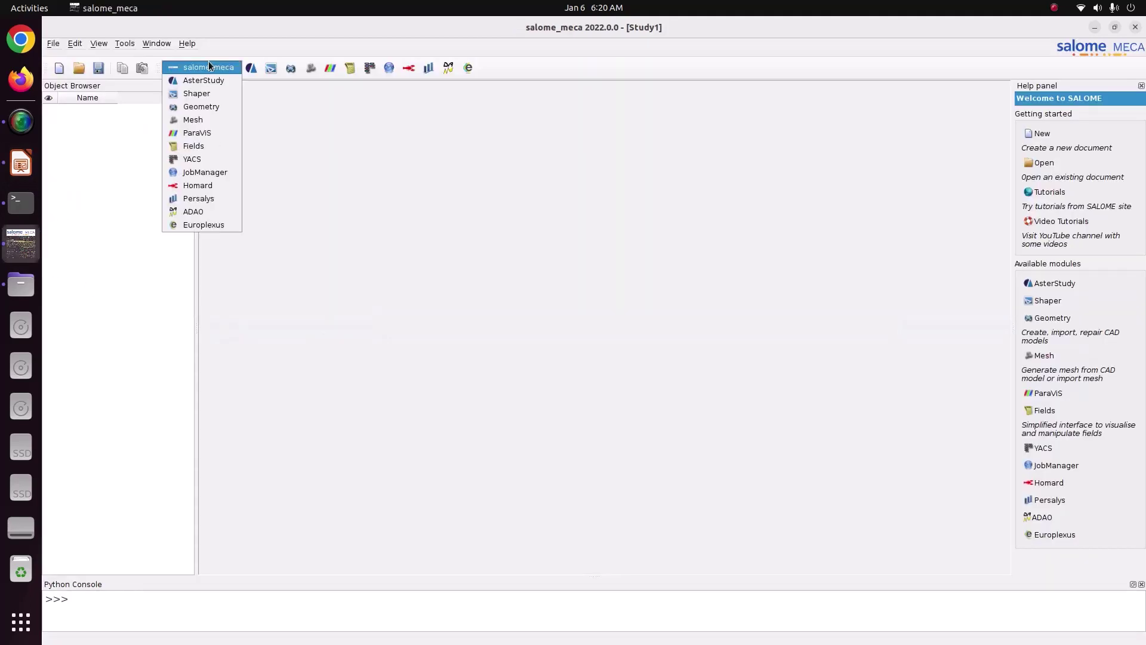
{"action": "left_click", "coordinate": [213, 107]}
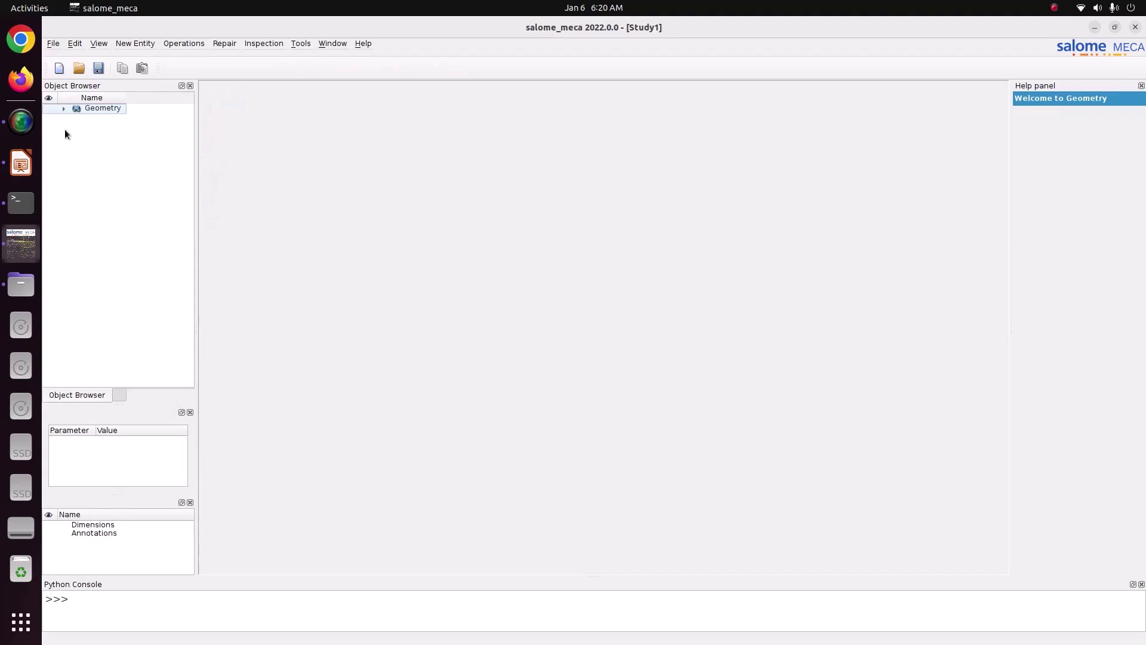
{"action": "left_click", "coordinate": [64, 108]}
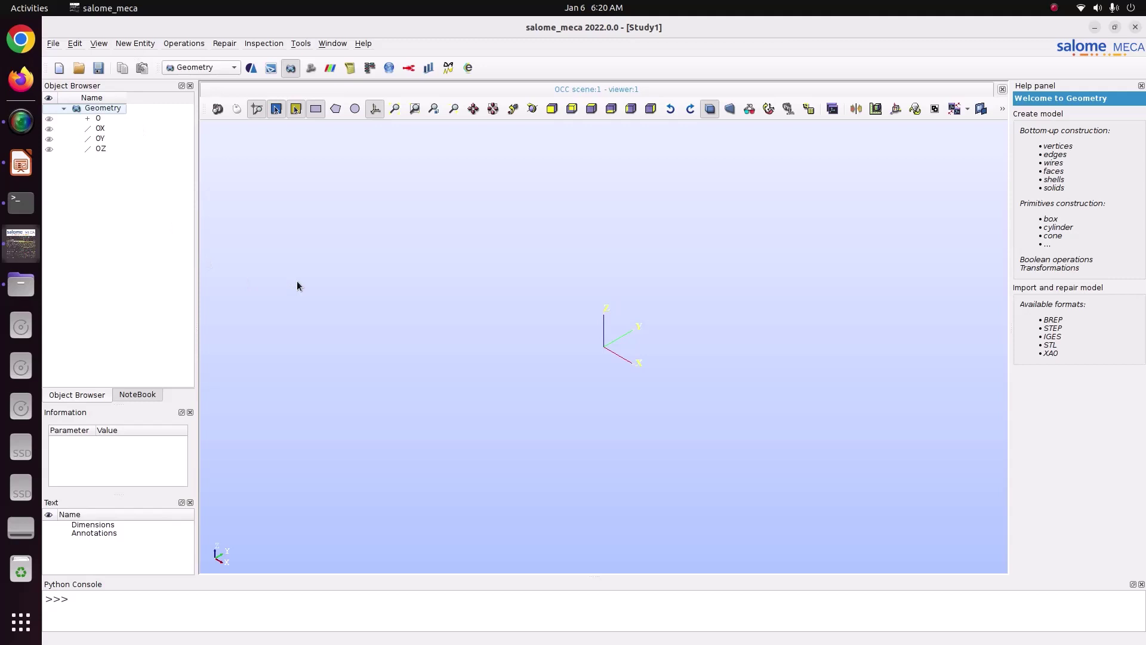
Consult the truss diagram in LibreOffice Impress and construct the first point in salome_meca at X 0, Y 0, Z 0.
{"action": "left_click", "coordinate": [21, 163]}
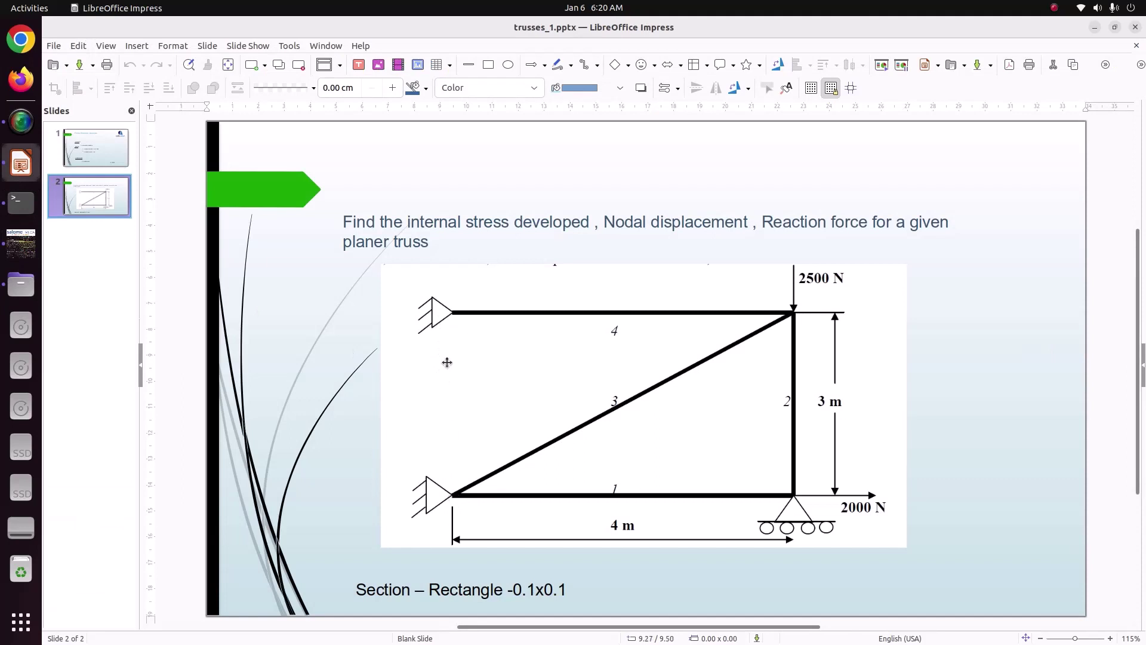
{"action": "left_click", "coordinate": [21, 242]}
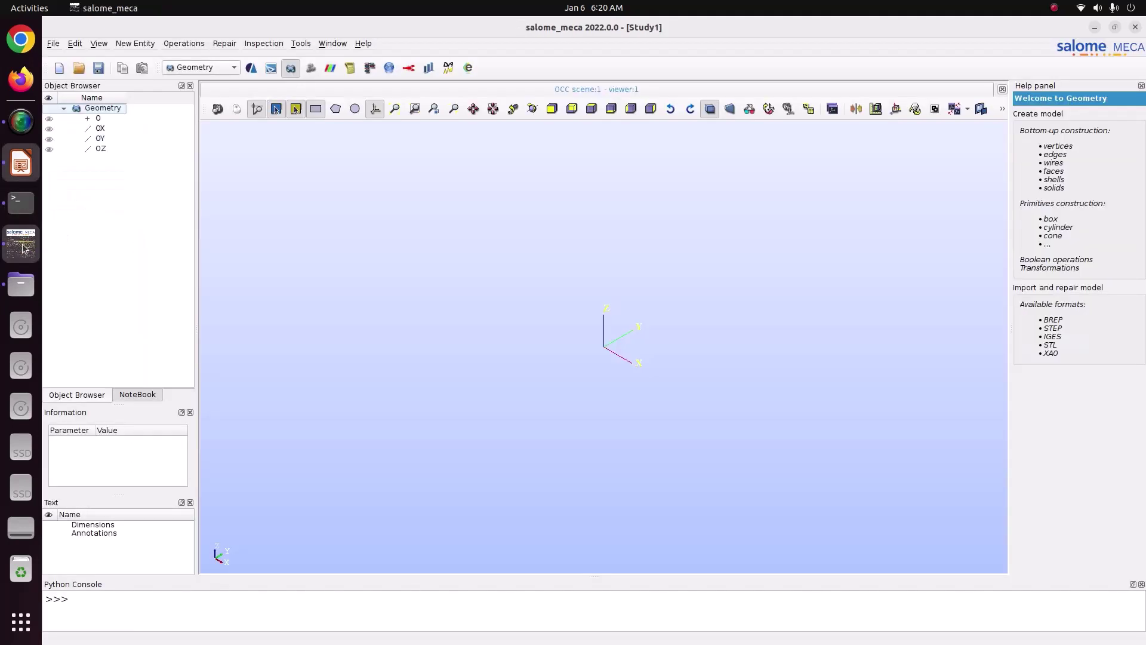
{"action": "left_click", "coordinate": [146, 48]}
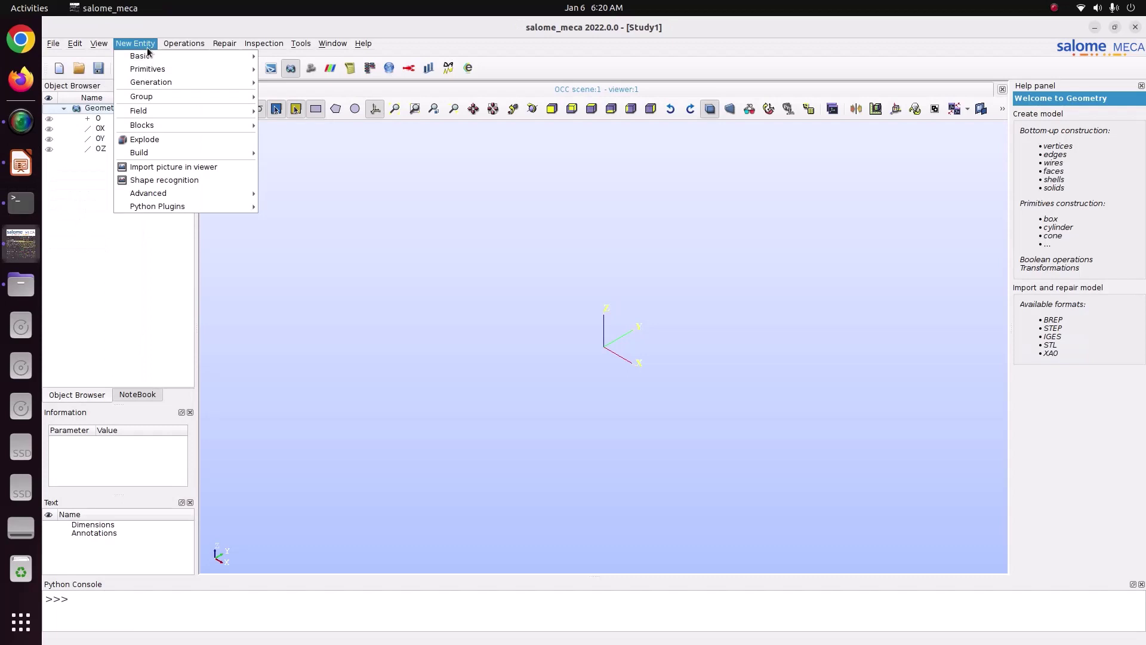
{"action": "mouse_move", "coordinate": [148, 62]}
{"action": "left_click", "coordinate": [338, 55]}
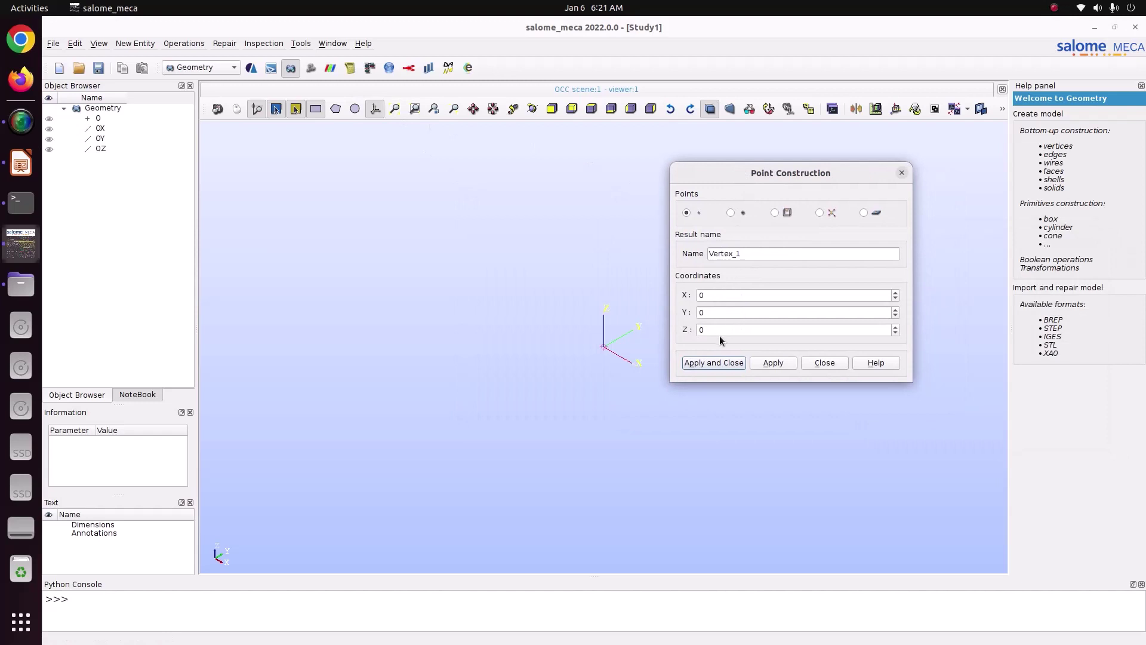
{"action": "left_click", "coordinate": [771, 365]}
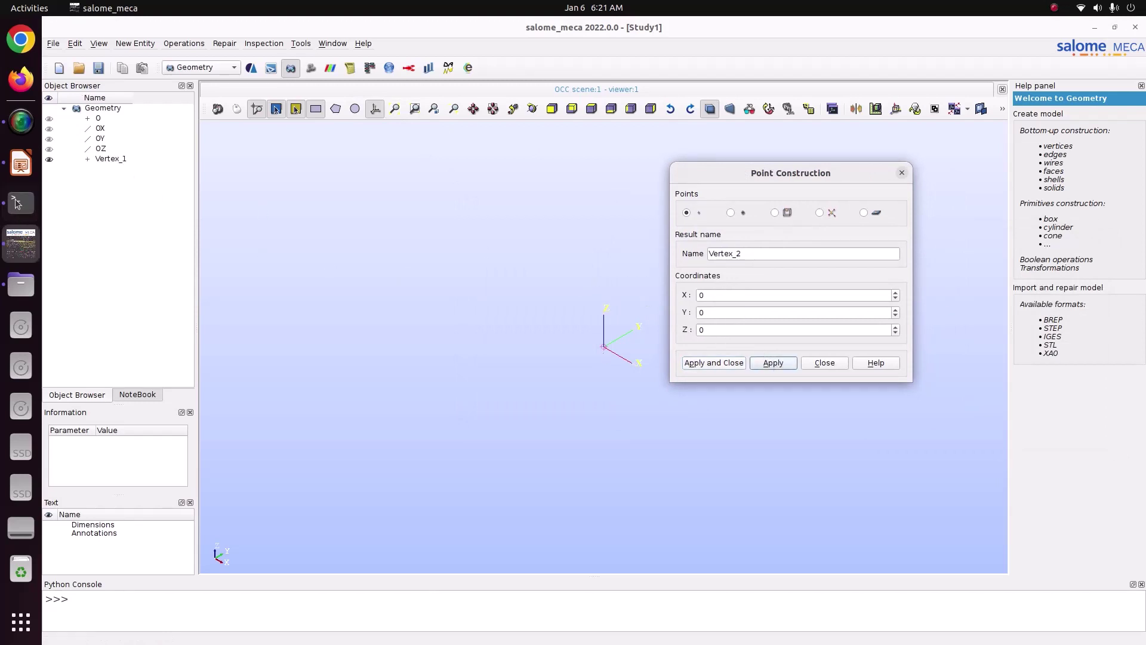
Recheck the truss diagram in Impress and construct a second point in salome_meca at X 0, Y 3, Z 0.
{"action": "left_click", "coordinate": [20, 162]}
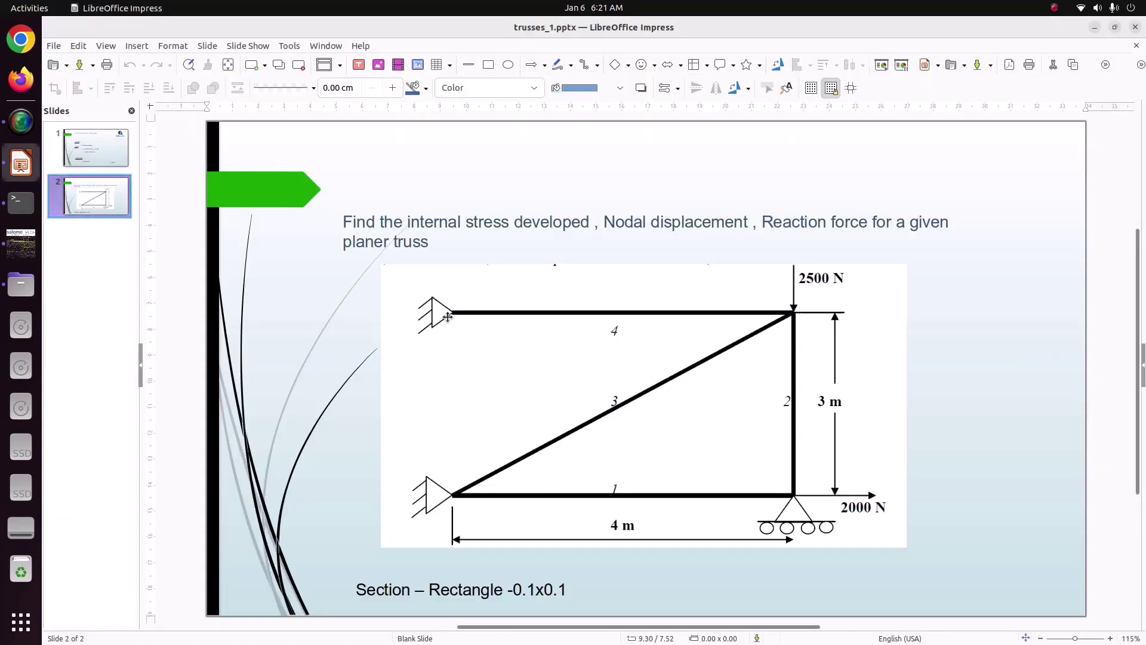
{"action": "left_click", "coordinate": [22, 251]}
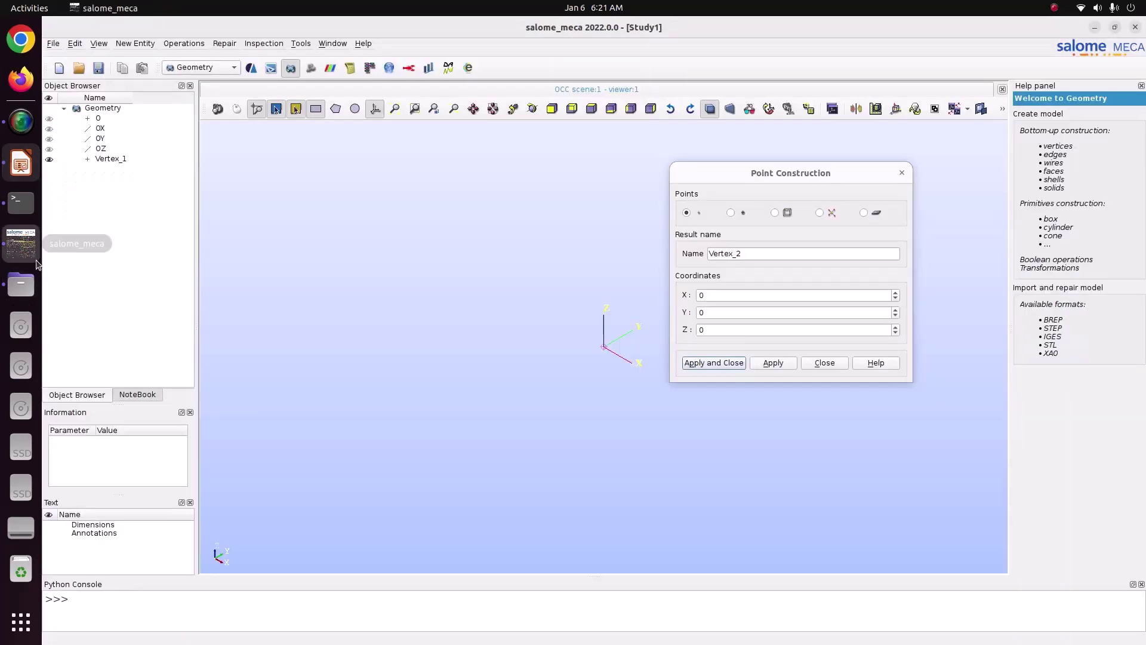
{"action": "double_click", "coordinate": [717, 312]}
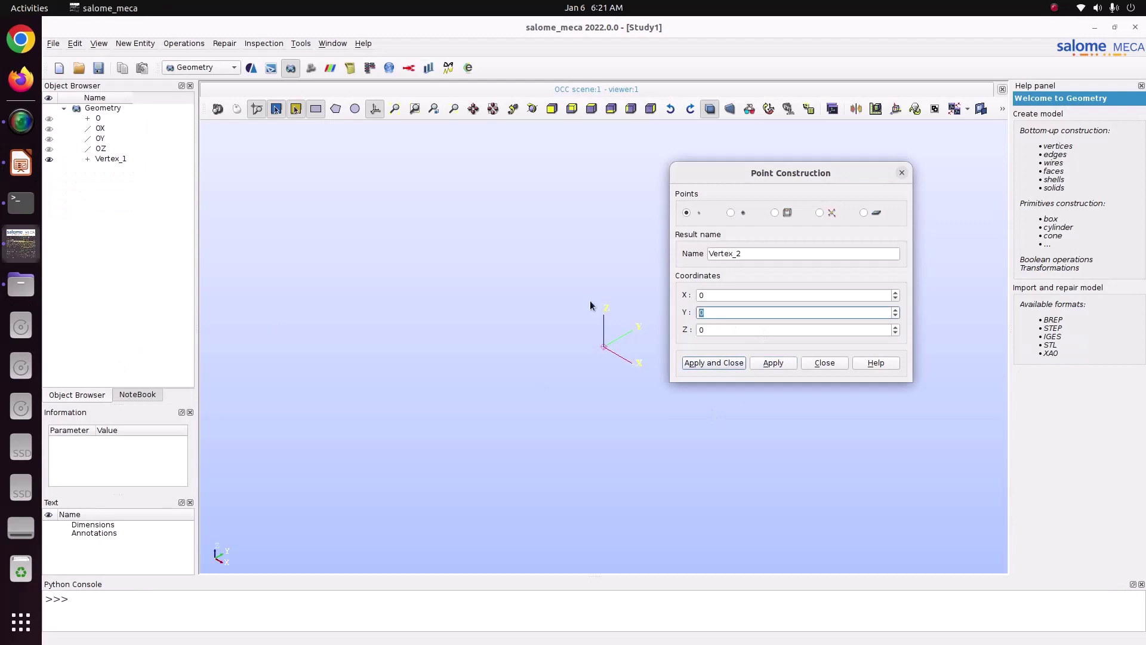
{"action": "left_click", "coordinate": [773, 364]}
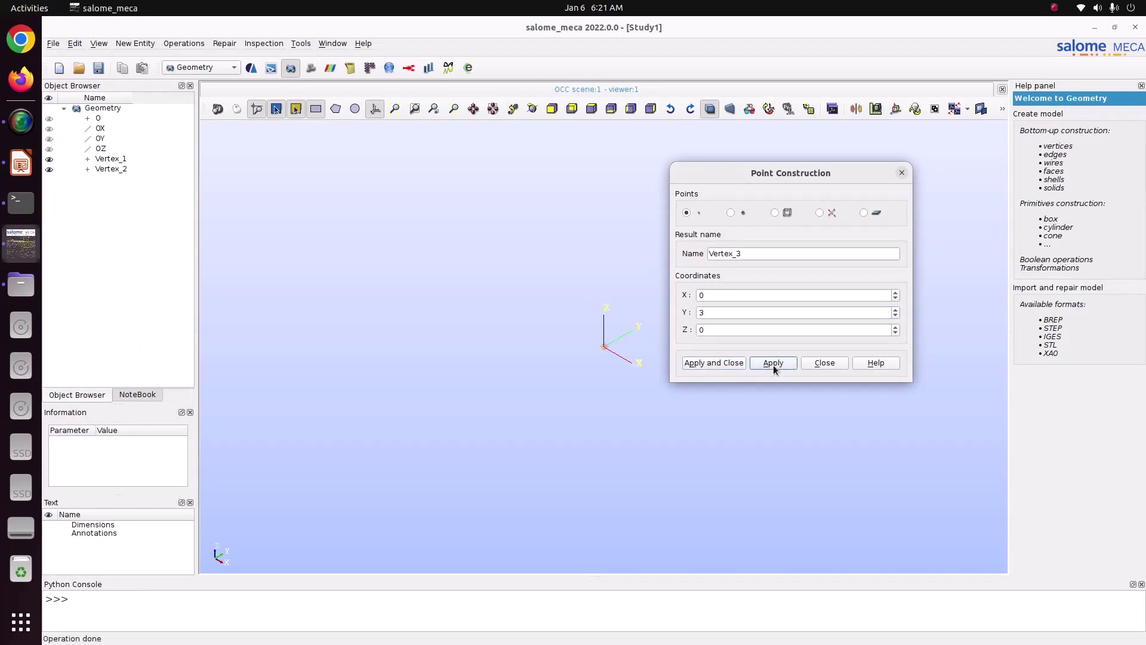
{"action": "left_click", "coordinate": [396, 108]}
{"action": "left_click", "coordinate": [590, 110]}
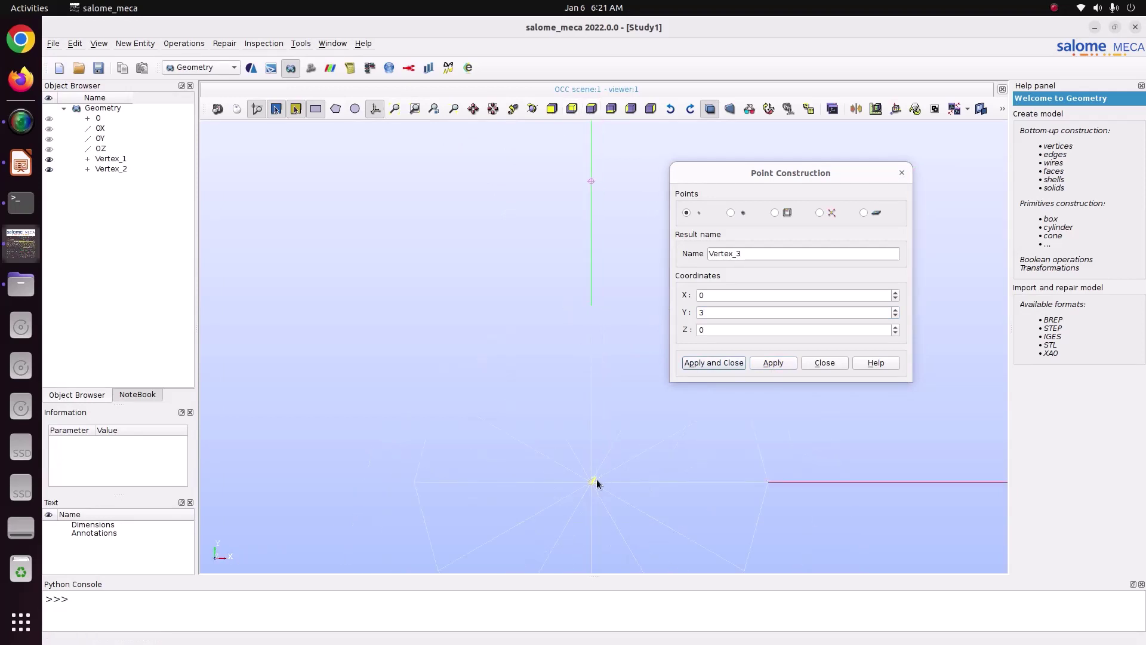
Check the lower roller-support node in the Impress diagram and construct a third point in salome_meca at X 4, Y 0, Z 0.
{"action": "left_click", "coordinate": [21, 162]}
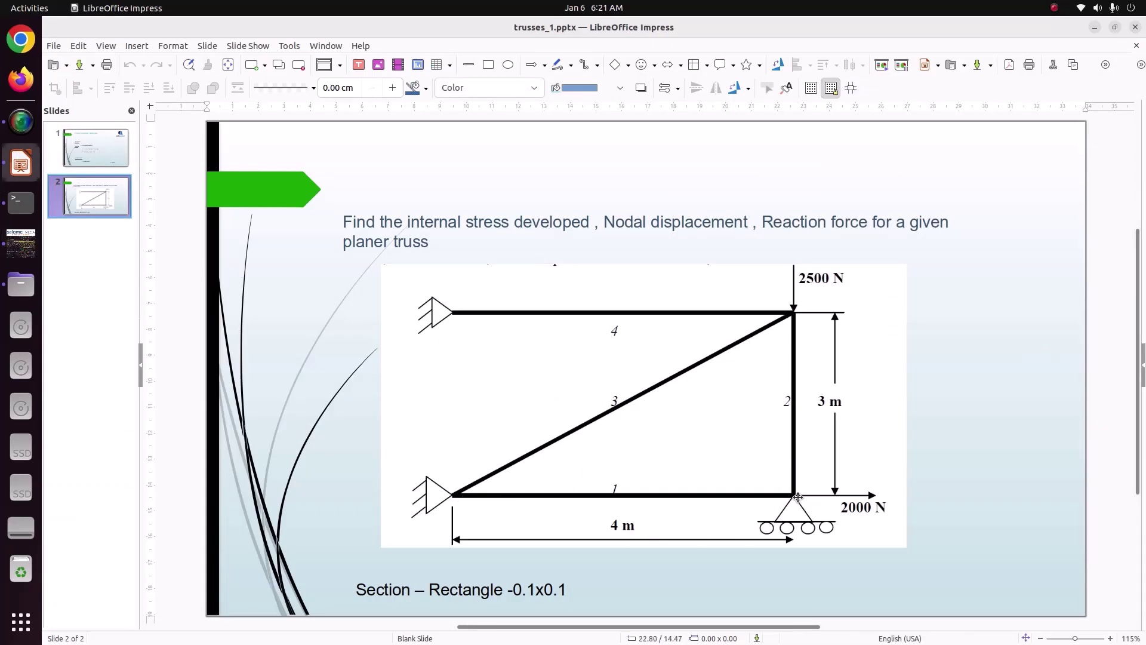
{"action": "left_click", "coordinate": [21, 243]}
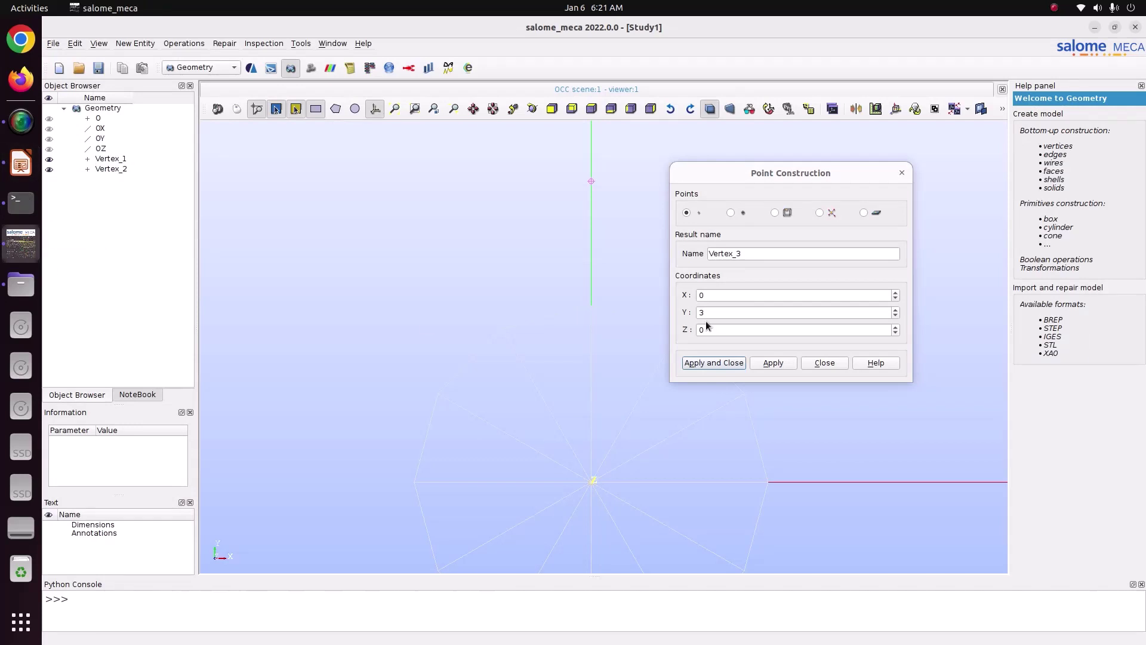
{"action": "left_click_drag", "start_coordinate": [713, 293], "coordinate": [645, 293]}
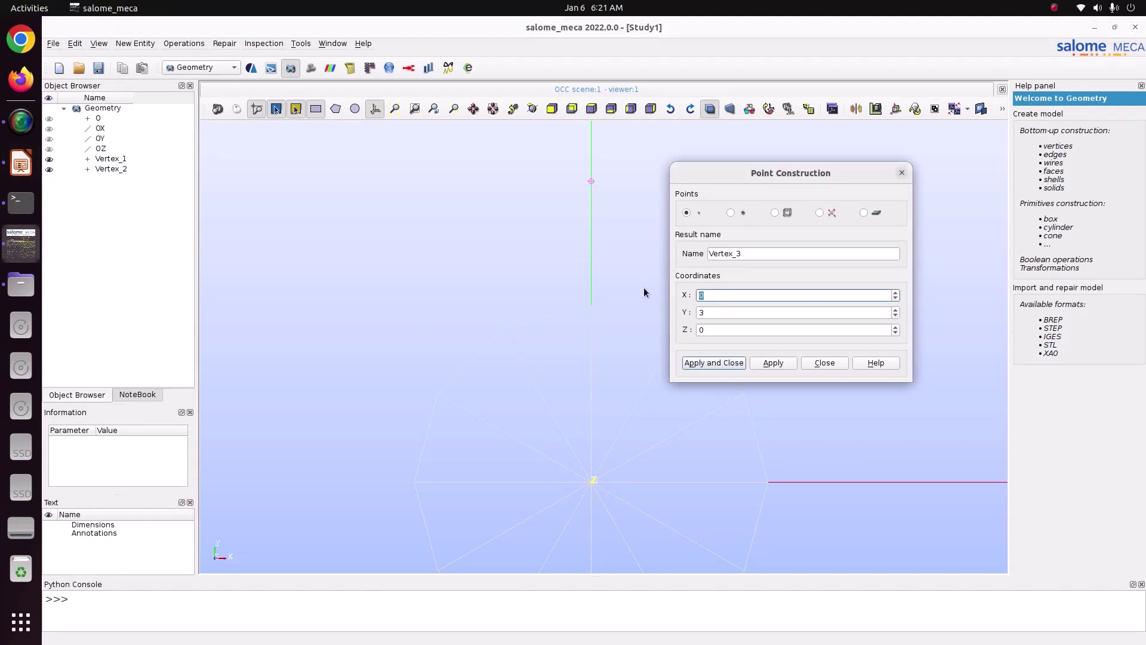
{"action": "type", "text": "4"}
{"action": "left_click_drag", "start_coordinate": [709, 312], "coordinate": [575, 306]}
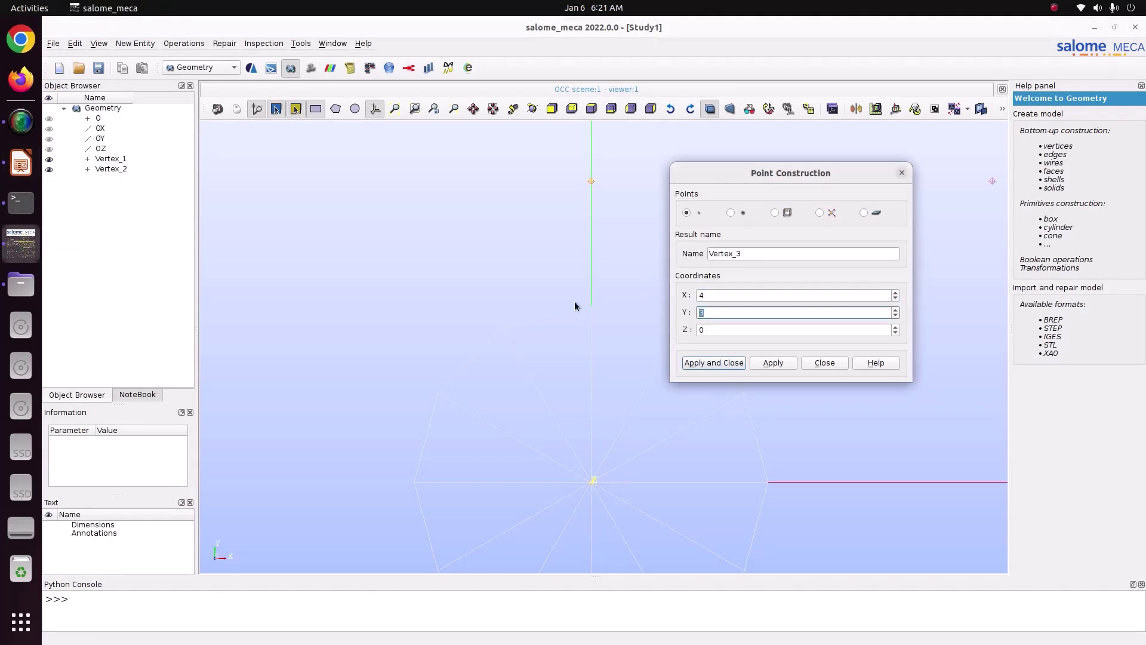
{"action": "left_click", "coordinate": [757, 364]}
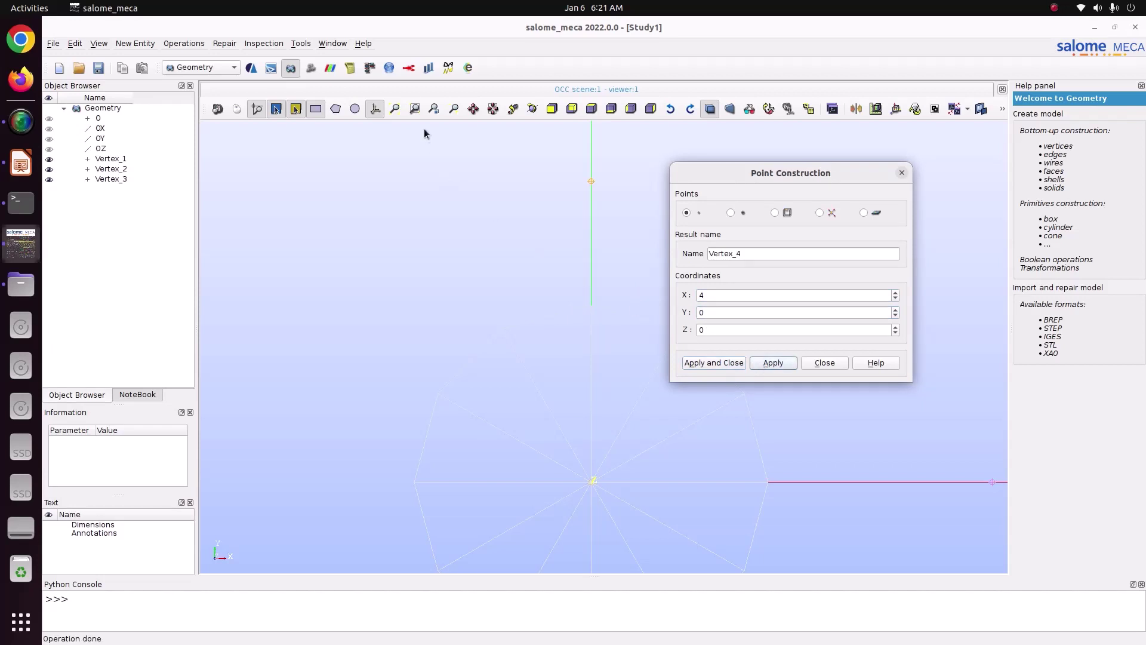
{"action": "left_click", "coordinate": [397, 111]}
{"action": "scroll", "coordinate": [530, 351], "scroll_direction": "down", "scroll_amount": 2}
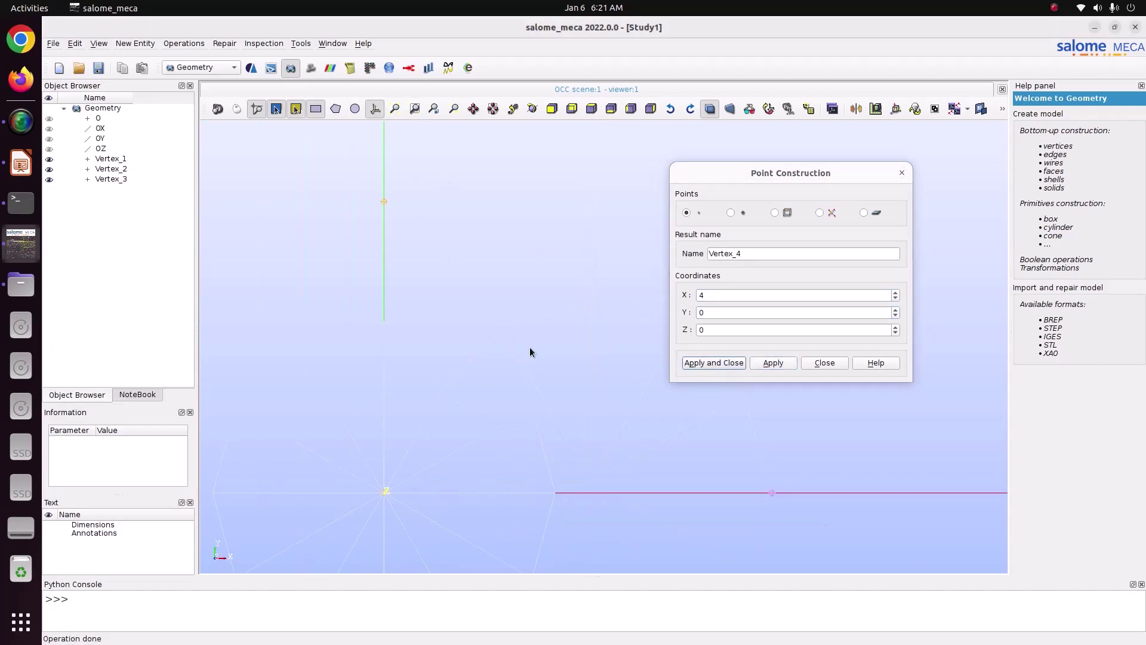
Check the truss diagram in Impress, construct the fourth point in salome_meca at X 4, Y 3, Z 0, and finish point construction.
{"action": "left_click", "coordinate": [21, 162]}
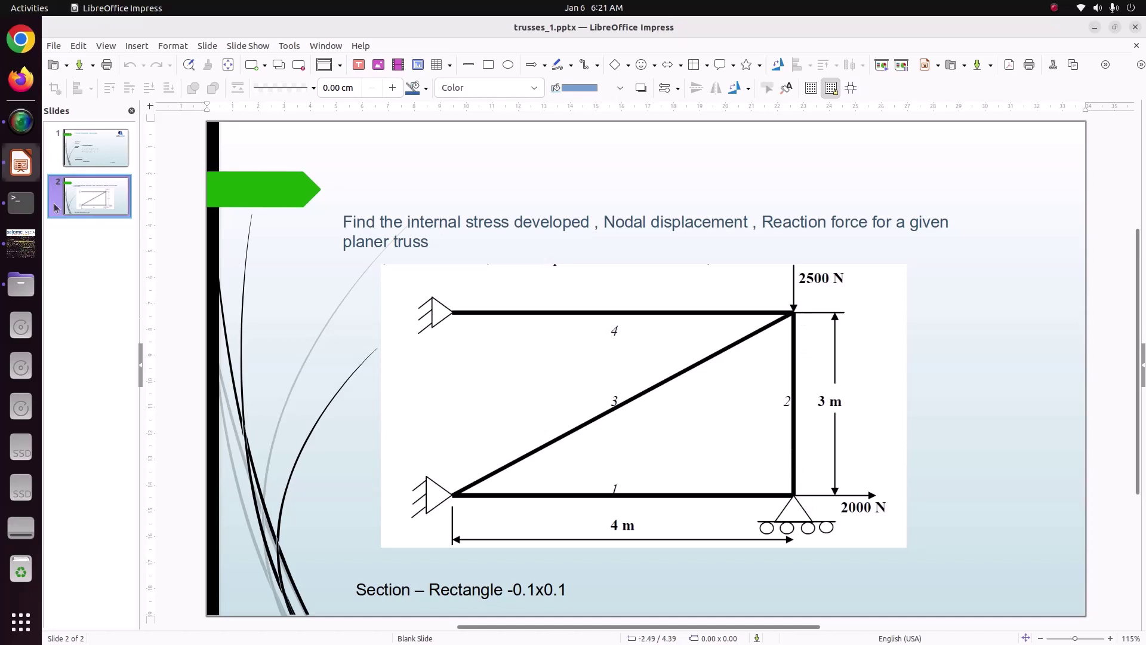
{"action": "left_click", "coordinate": [20, 244]}
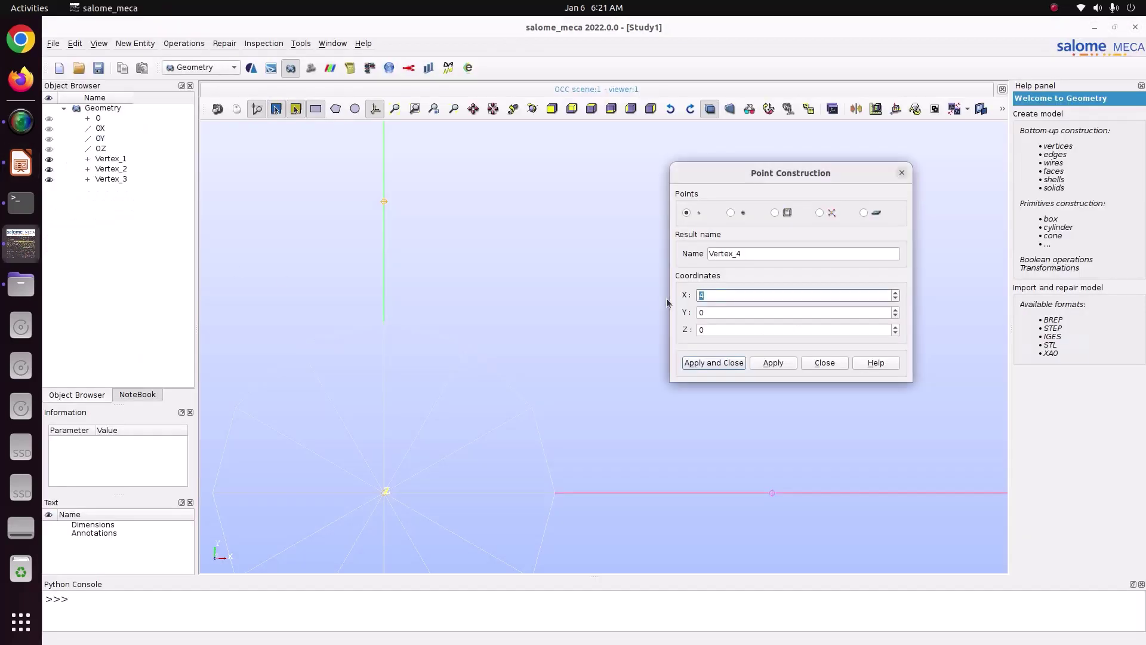
{"action": "key", "text": "Tab"}
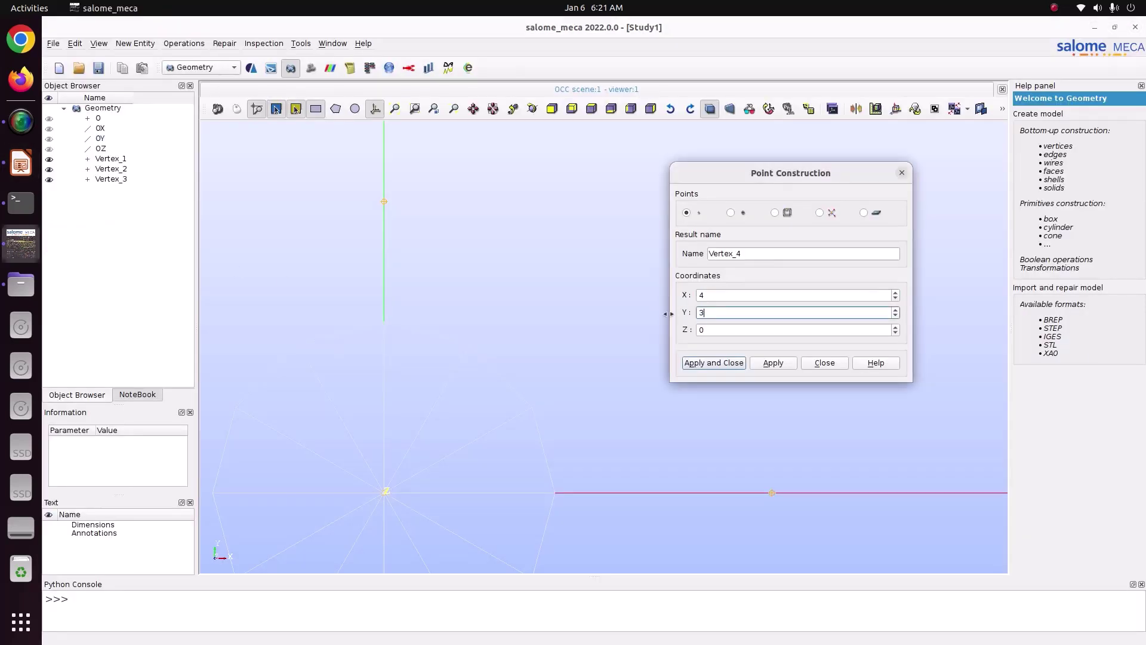
{"action": "type", "text": "3"}
{"action": "left_click", "coordinate": [715, 363]}
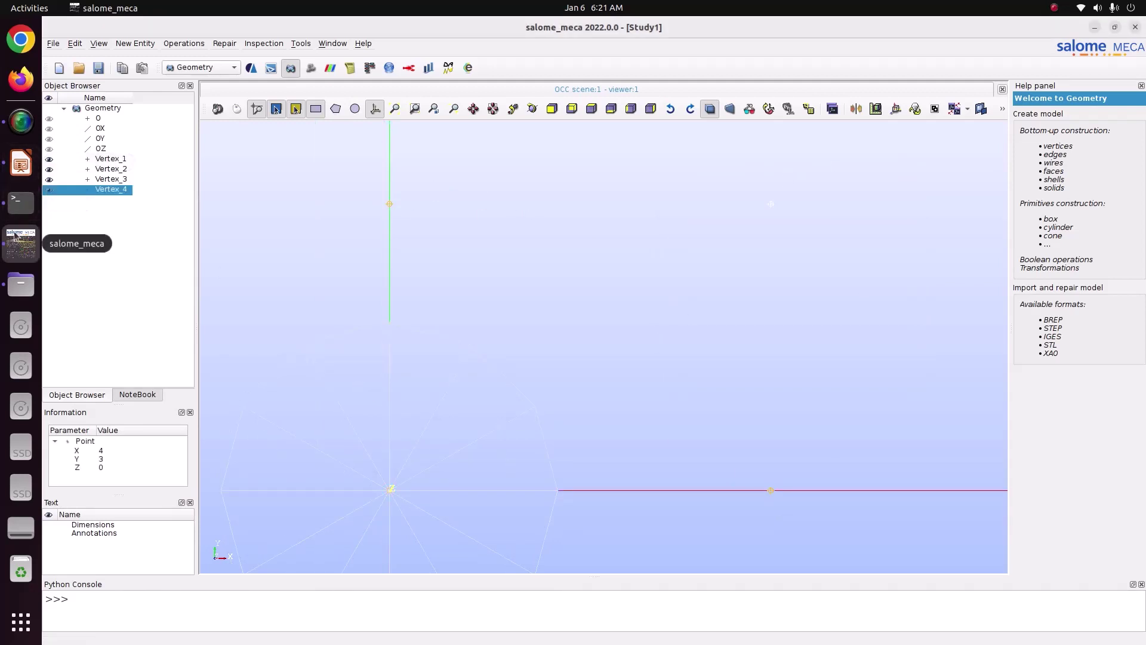
Check the diagram in Impress, construct truss member 1 in salome_meca as a line from Vertex_1 to Vertex_3, and hide the axis trihedron.
{"action": "left_click", "coordinate": [30, 164]}
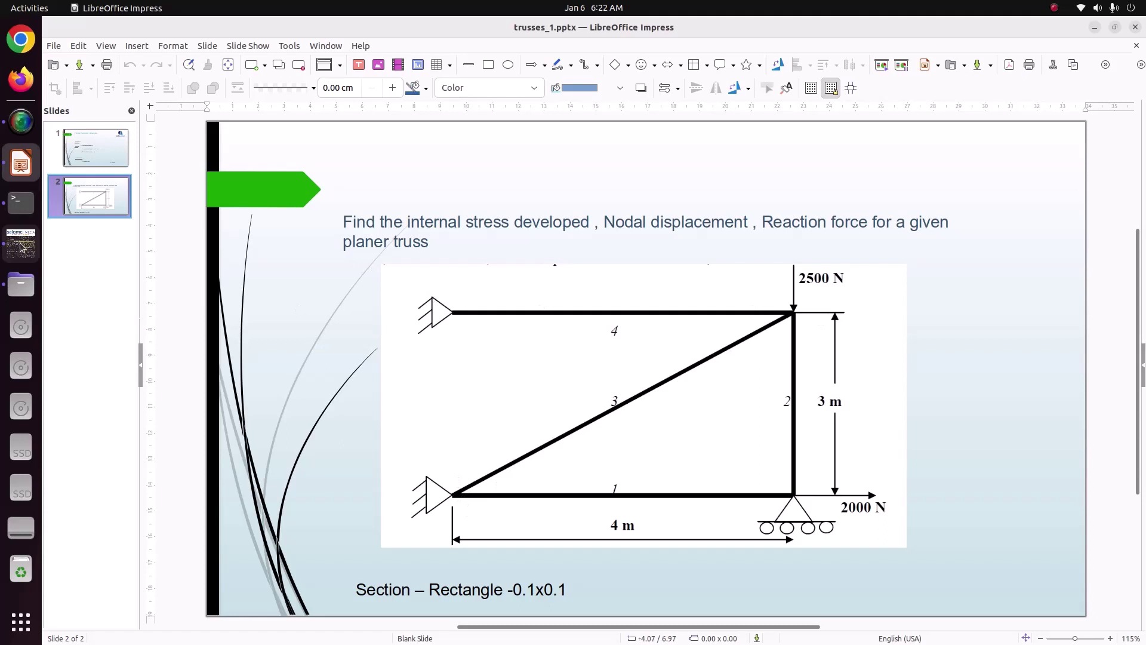
{"action": "left_click", "coordinate": [21, 243]}
{"action": "left_click", "coordinate": [133, 45]}
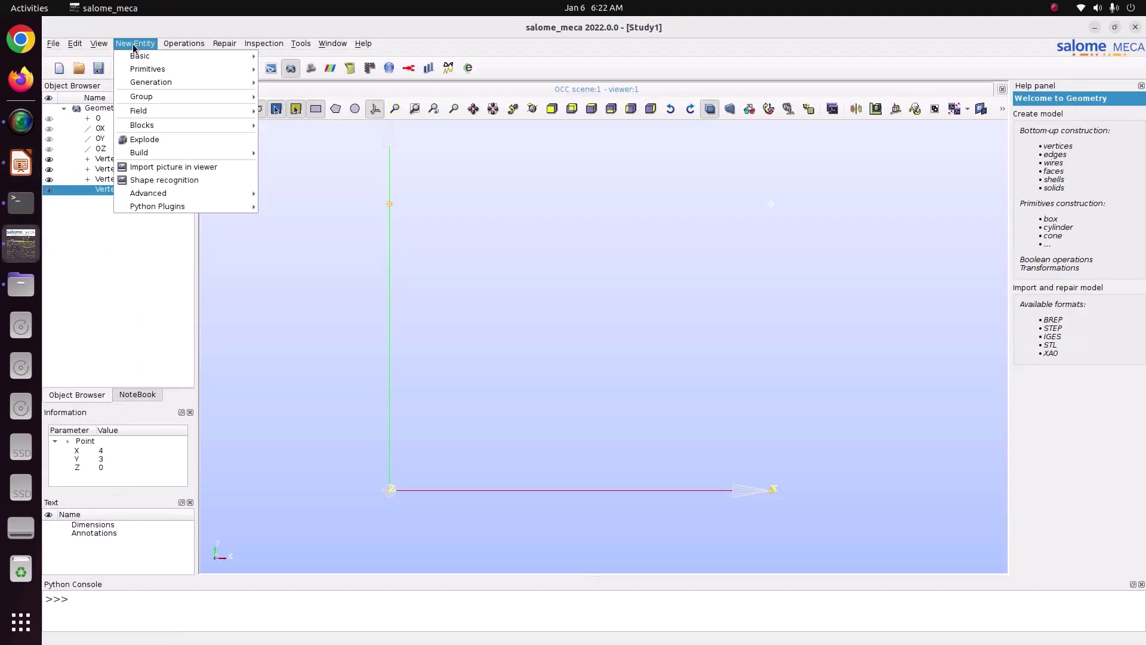
{"action": "mouse_move", "coordinate": [141, 56]}
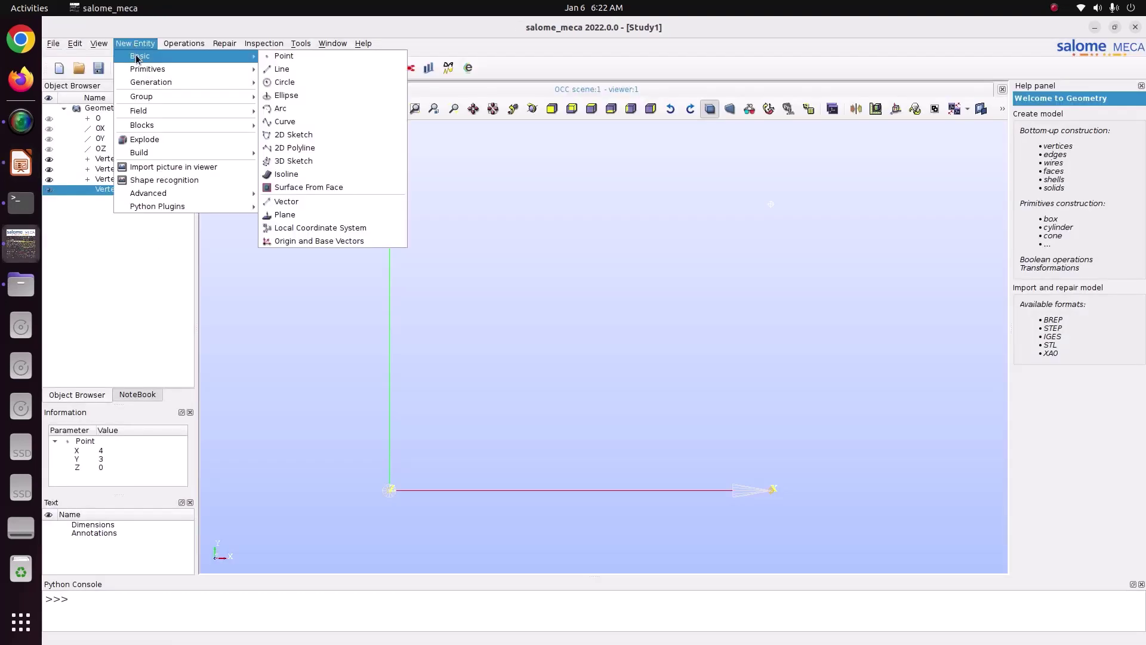
{"action": "left_click", "coordinate": [302, 69]}
{"action": "left_click_drag", "start_coordinate": [635, 223], "coordinate": [695, 199]}
{"action": "left_click", "coordinate": [577, 314]}
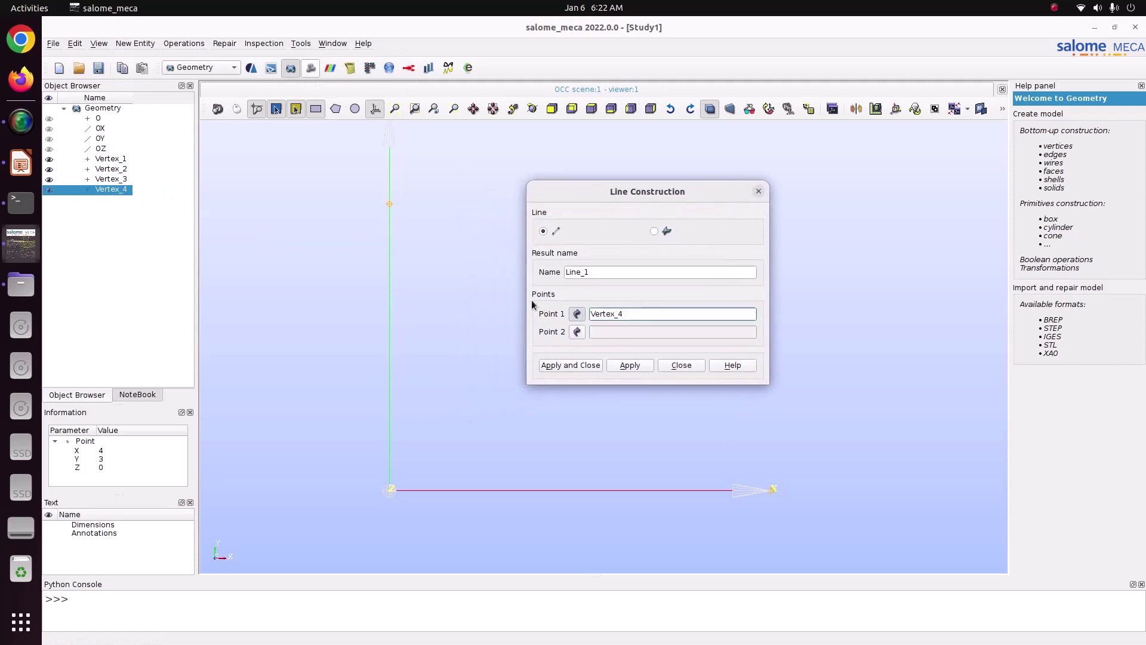
{"action": "left_click", "coordinate": [111, 159]}
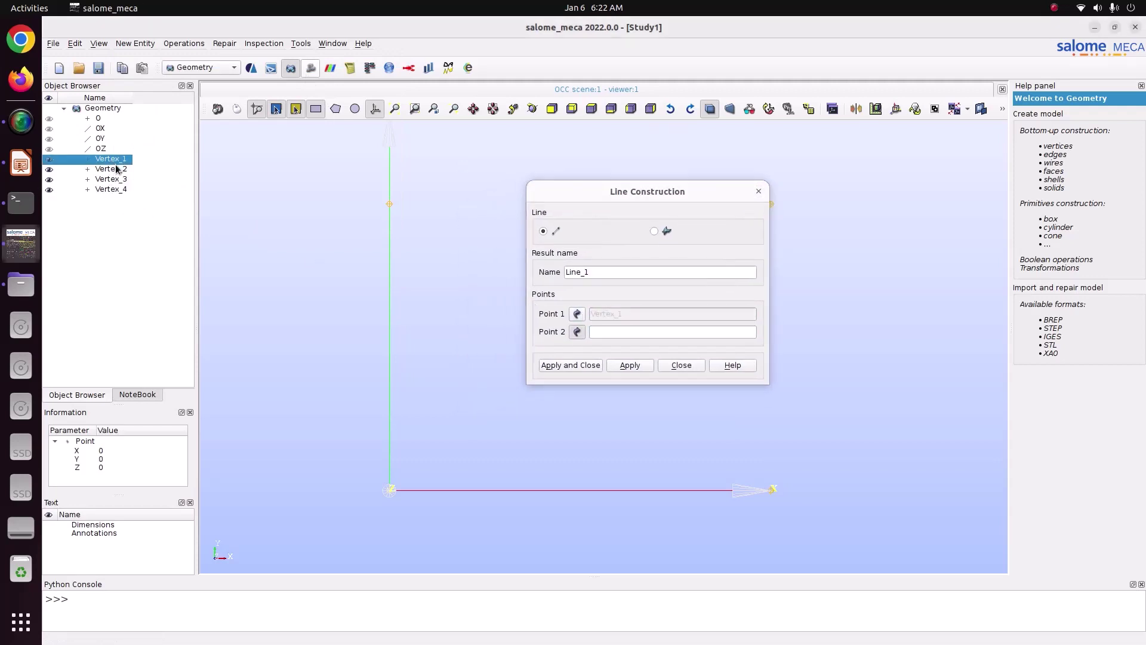
{"action": "left_click", "coordinate": [121, 180]}
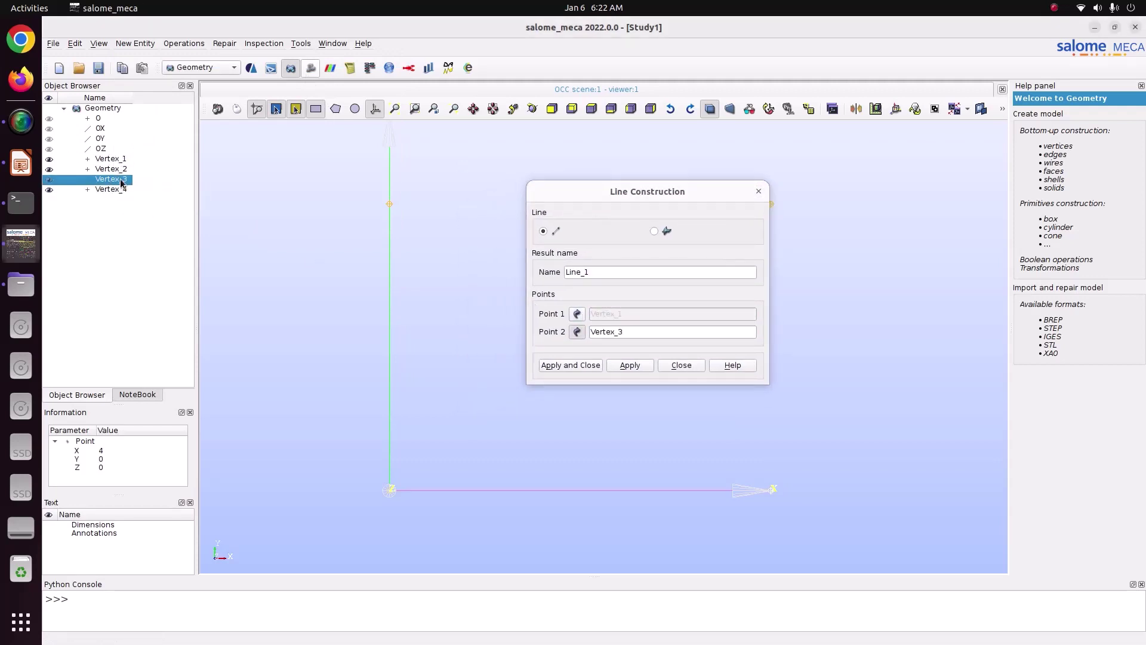
{"action": "left_click", "coordinate": [375, 110]}
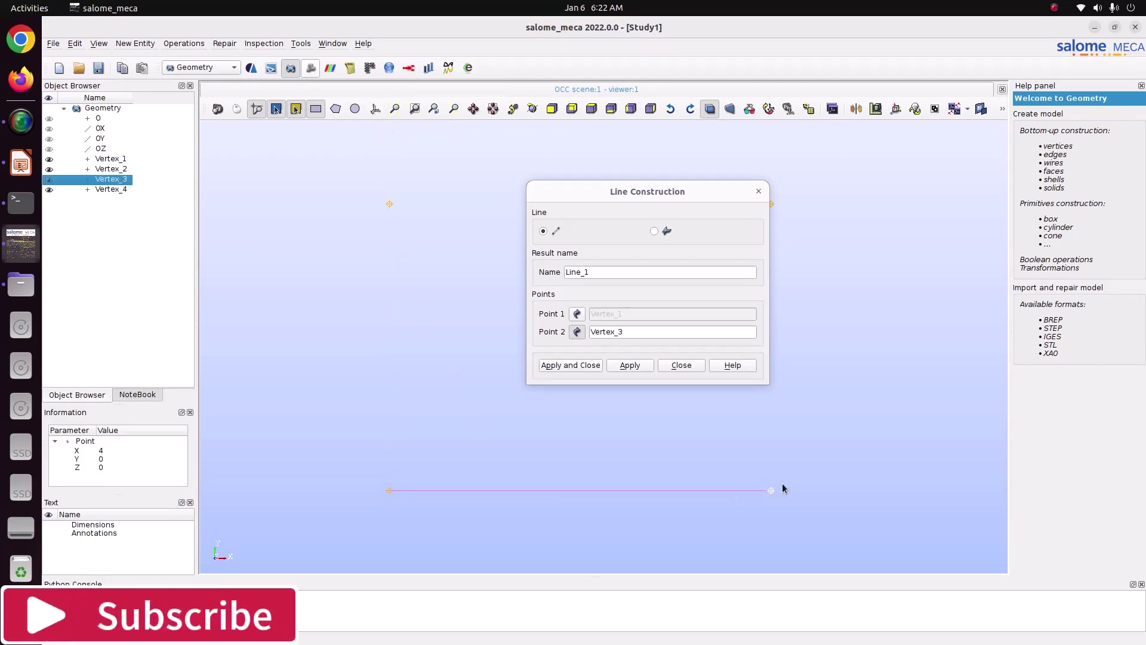
{"action": "left_click", "coordinate": [630, 365]}
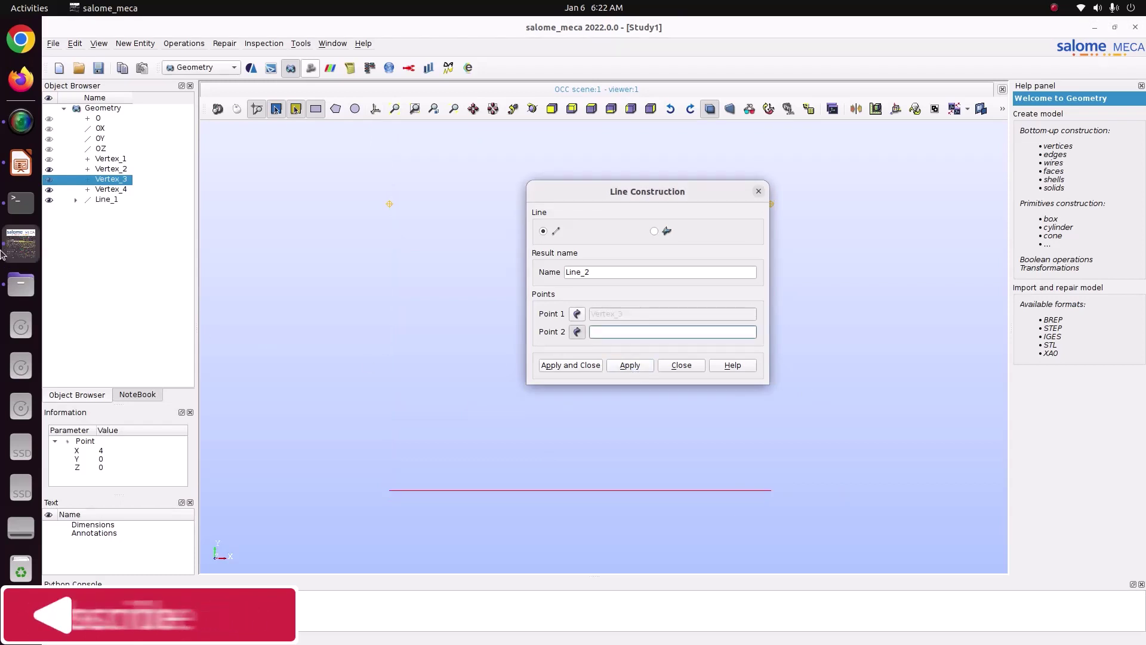
Check the truss diagram in Impress and construct member 2 in salome_meca as a line from Vertex_3 to Vertex_4.
{"action": "left_click", "coordinate": [22, 169]}
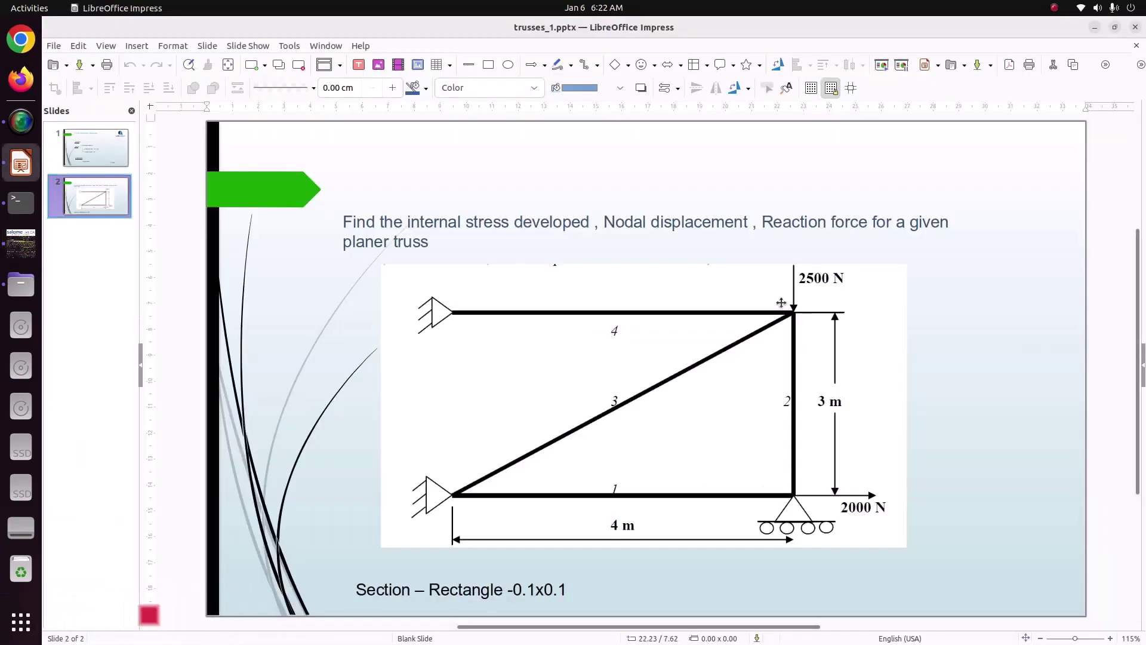
{"action": "left_click", "coordinate": [21, 243]}
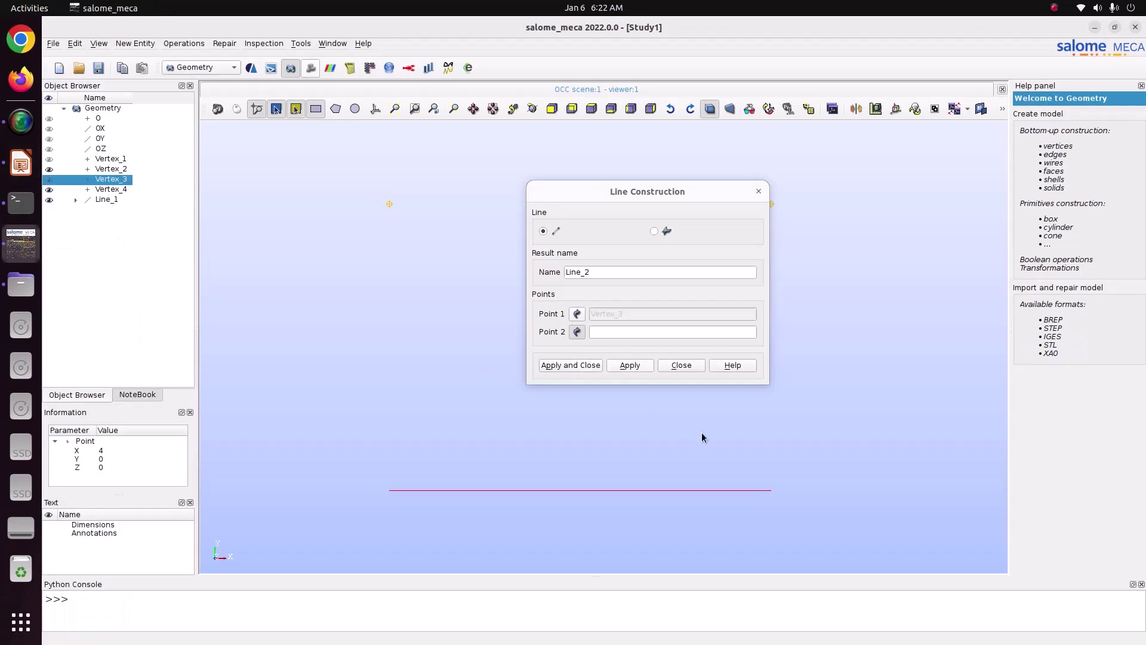
{"action": "left_click_drag", "start_coordinate": [666, 192], "coordinate": [443, 155]}
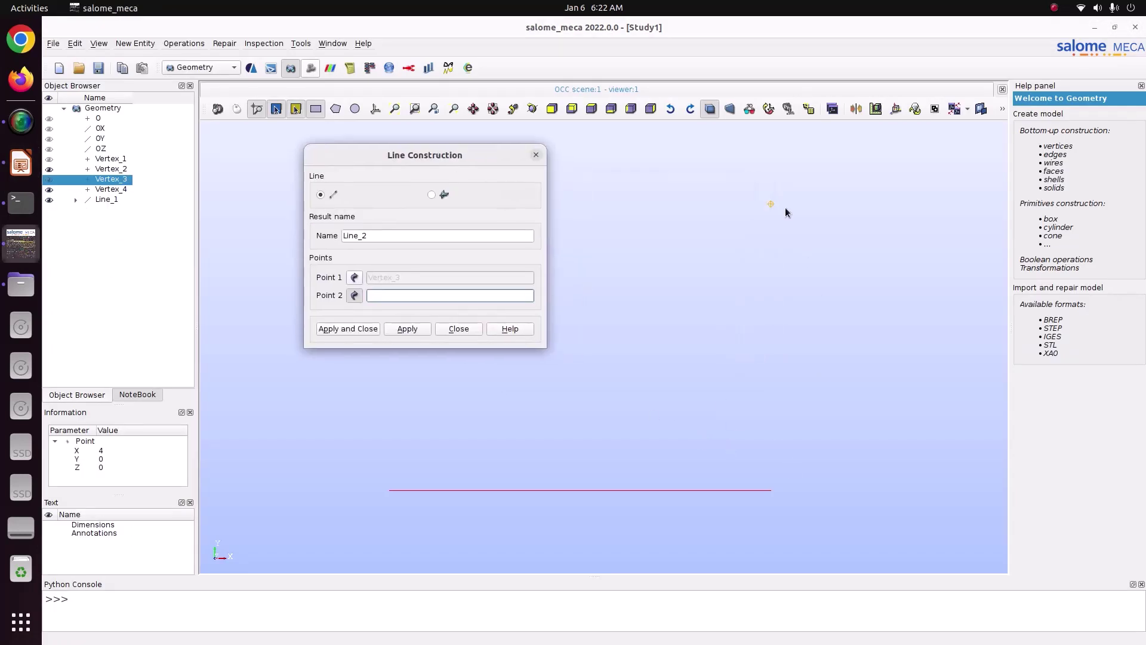
{"action": "left_click", "coordinate": [770, 206]}
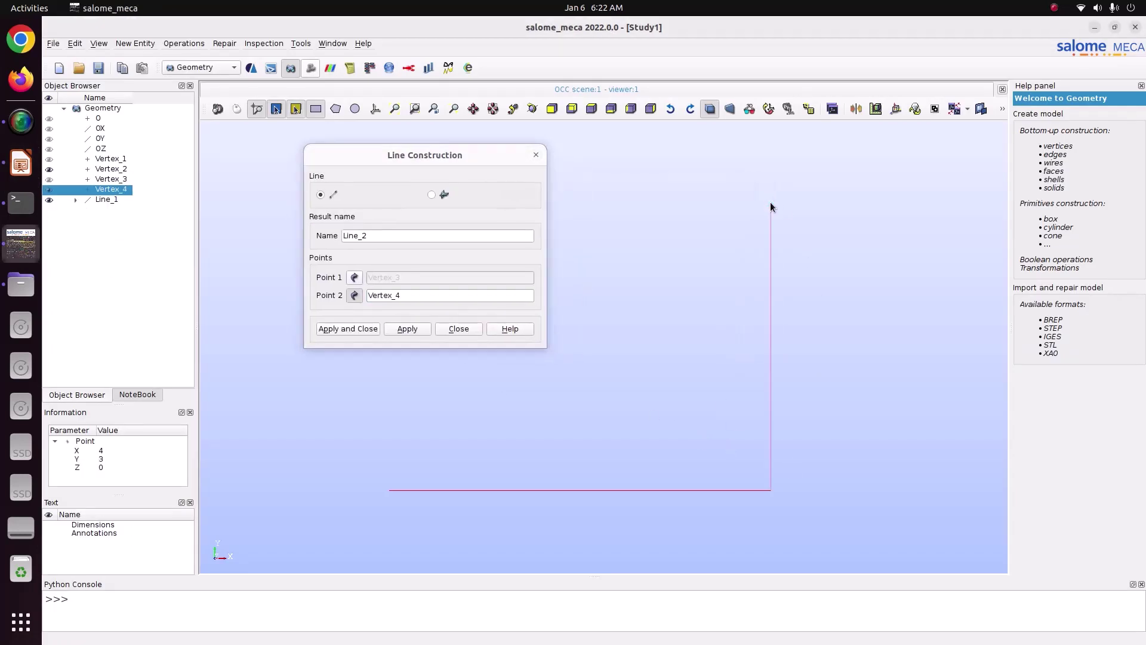
{"action": "left_click", "coordinate": [403, 331]}
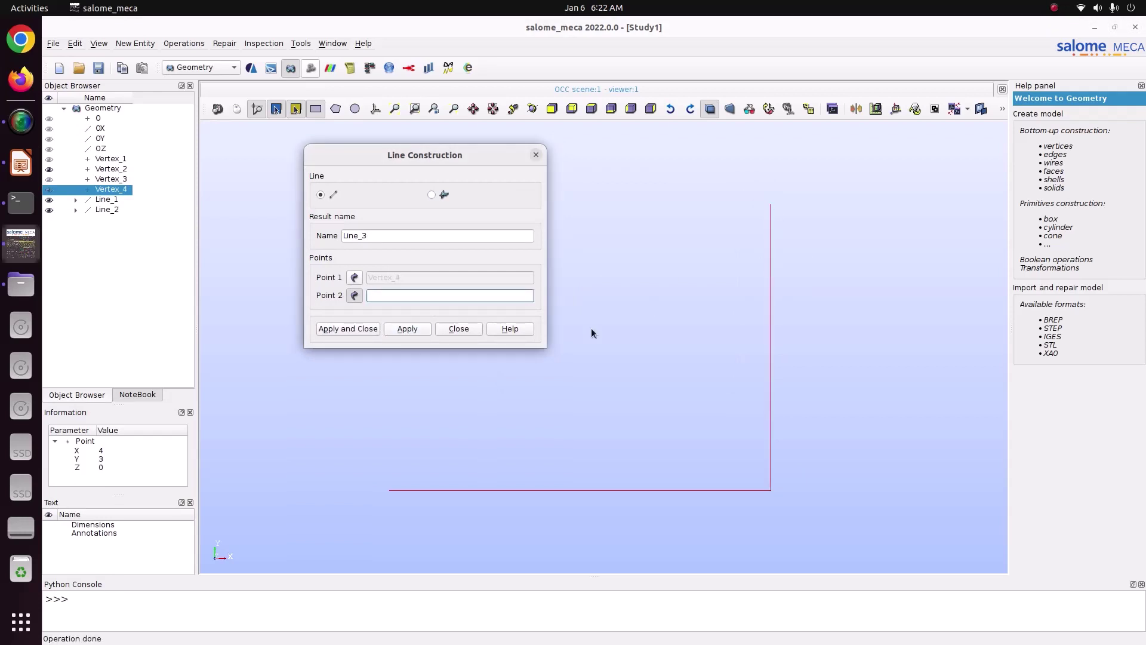
Construct the diagonal member from Vertex_4 to Line_1's lower-left end and the upper member from the diagonal's upper end to Vertex_2.
{"action": "left_click", "coordinate": [389, 490]}
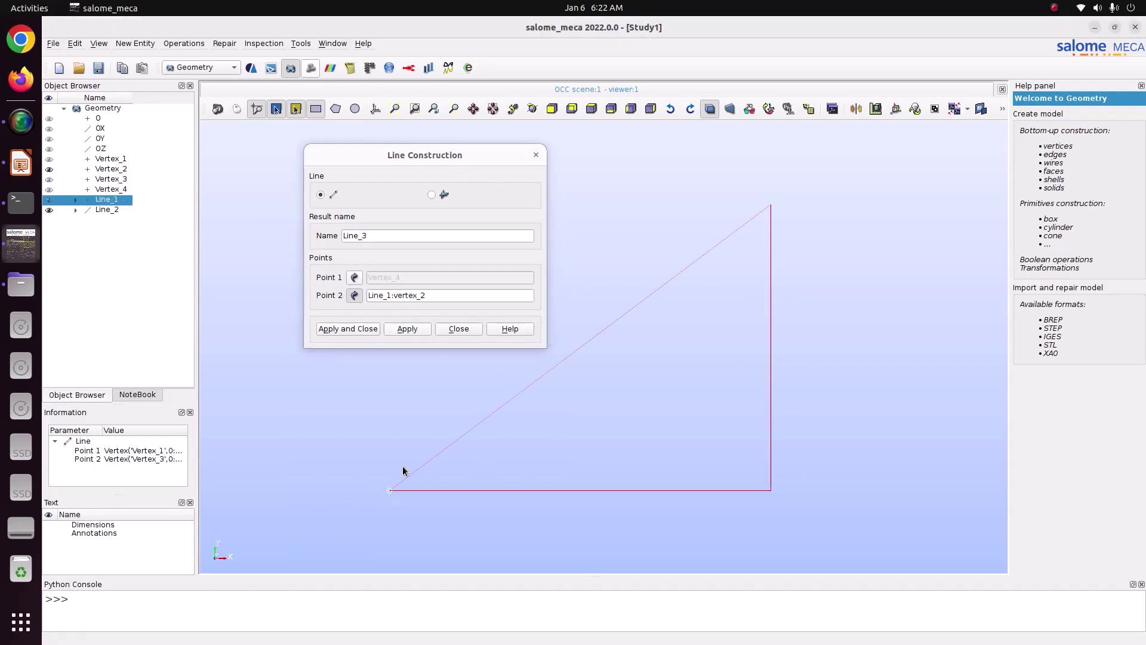
{"action": "left_click", "coordinate": [406, 331]}
{"action": "left_click_drag", "start_coordinate": [446, 156], "coordinate": [828, 303]}
{"action": "left_click", "coordinate": [772, 207]}
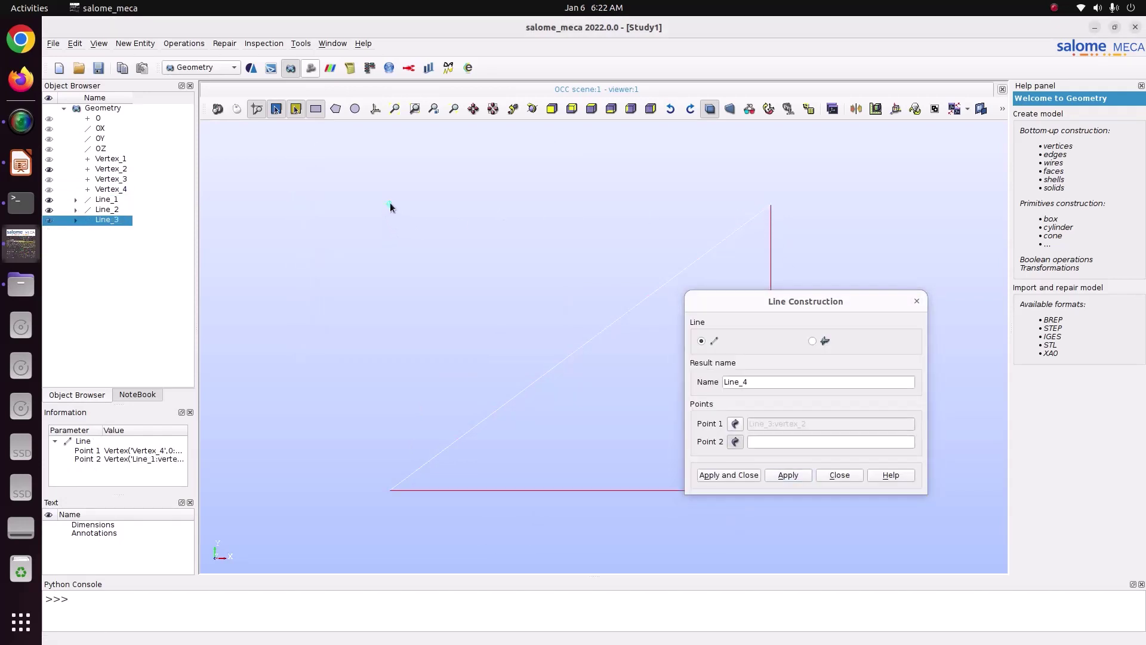
{"action": "left_click", "coordinate": [390, 204]}
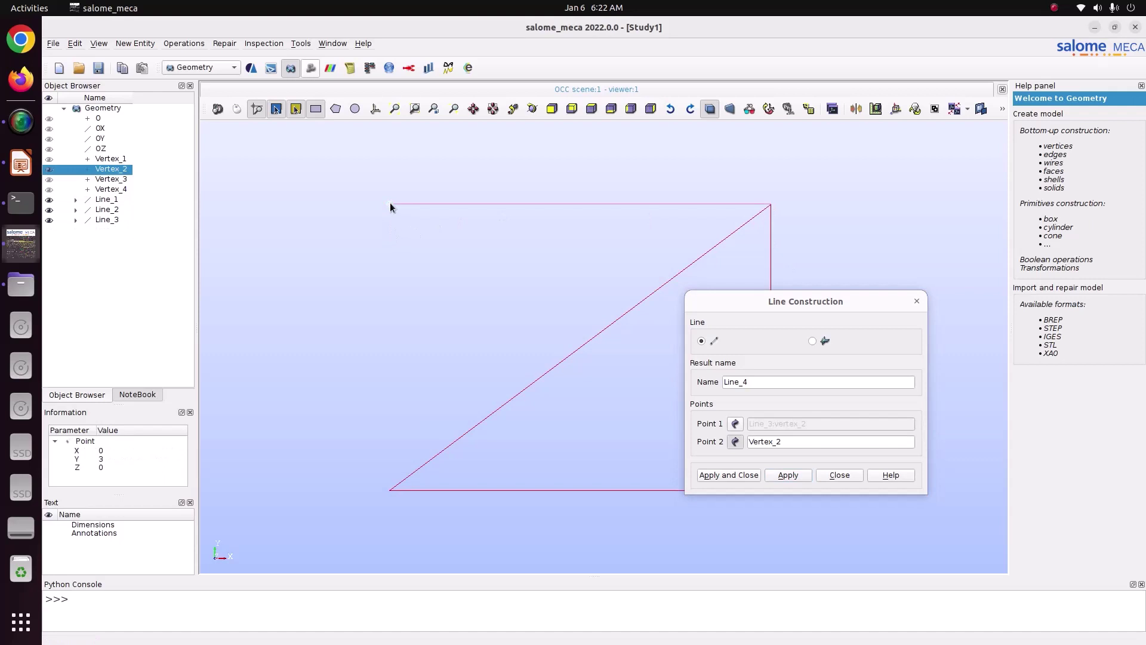
{"action": "left_click", "coordinate": [738, 476]}
Recheck the truss diagram in Impress and try to build a wire in salome_meca from the edges Line_1 to Line_4.
{"action": "left_click", "coordinate": [21, 166]}
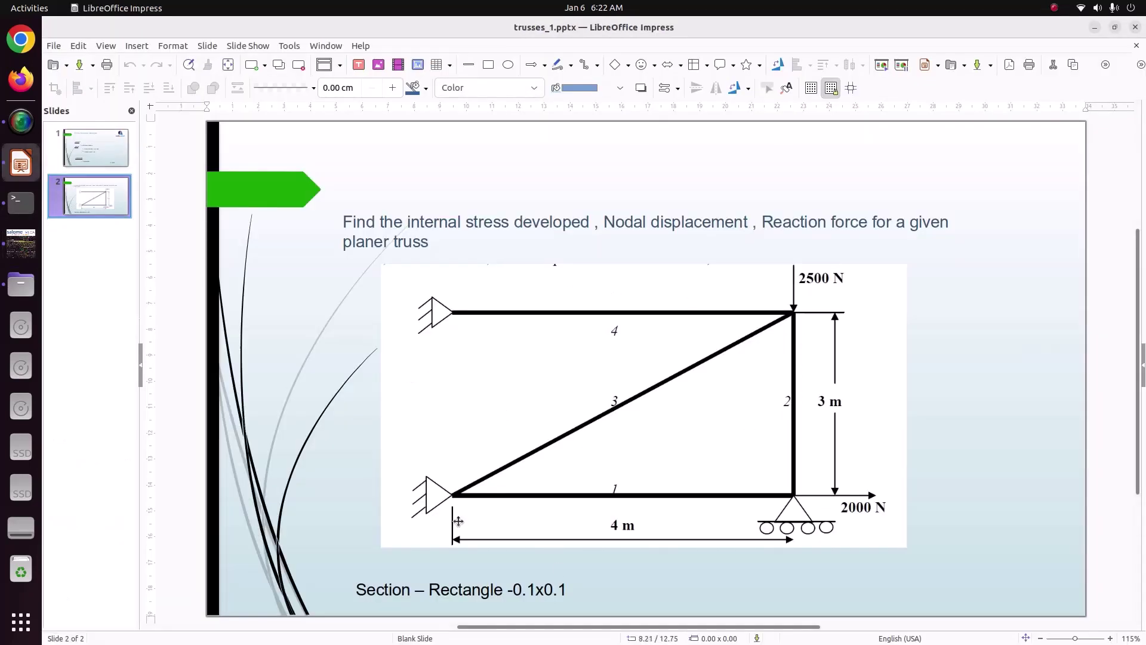
{"action": "left_click", "coordinate": [21, 243]}
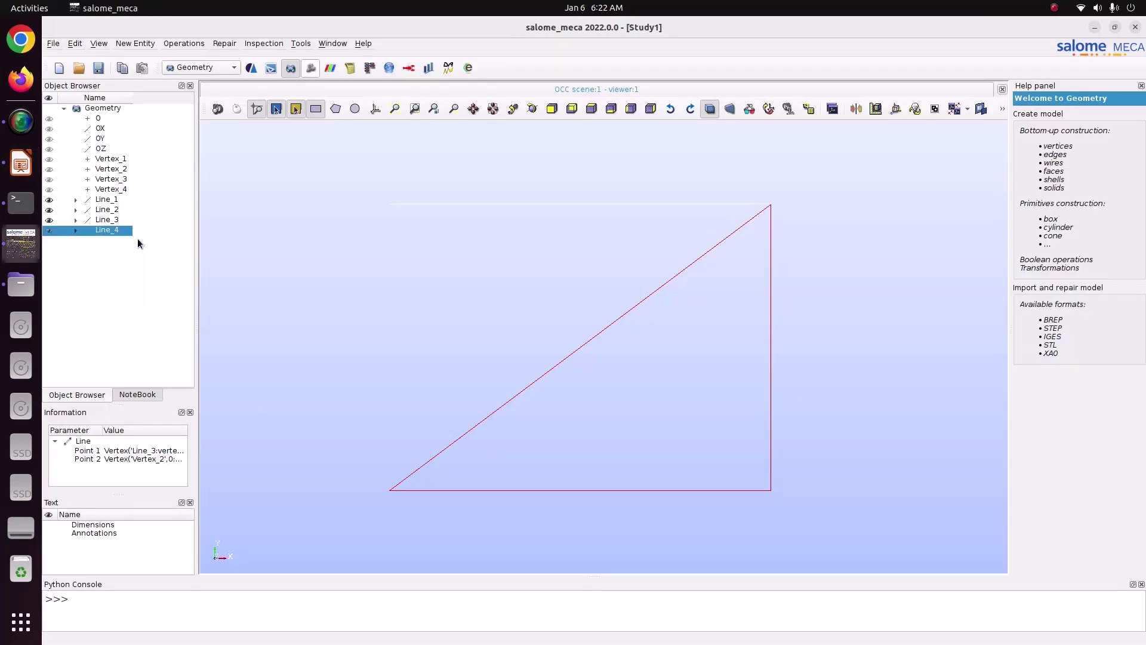
{"action": "left_click", "coordinate": [108, 202]}
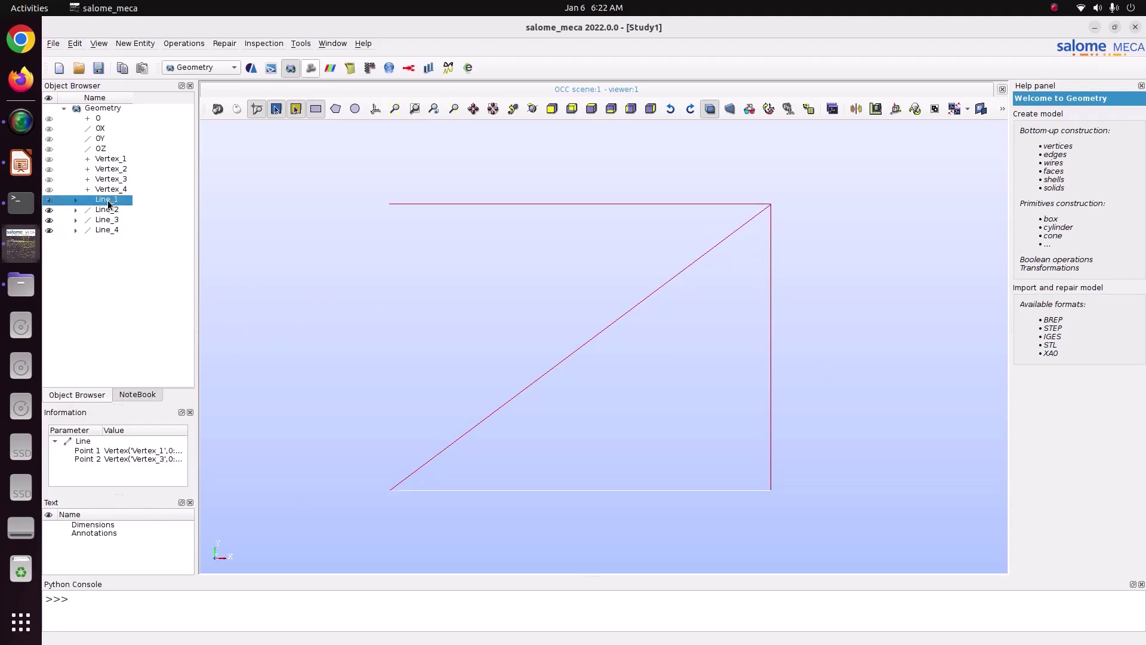
{"action": "left_click", "coordinate": [107, 229]}
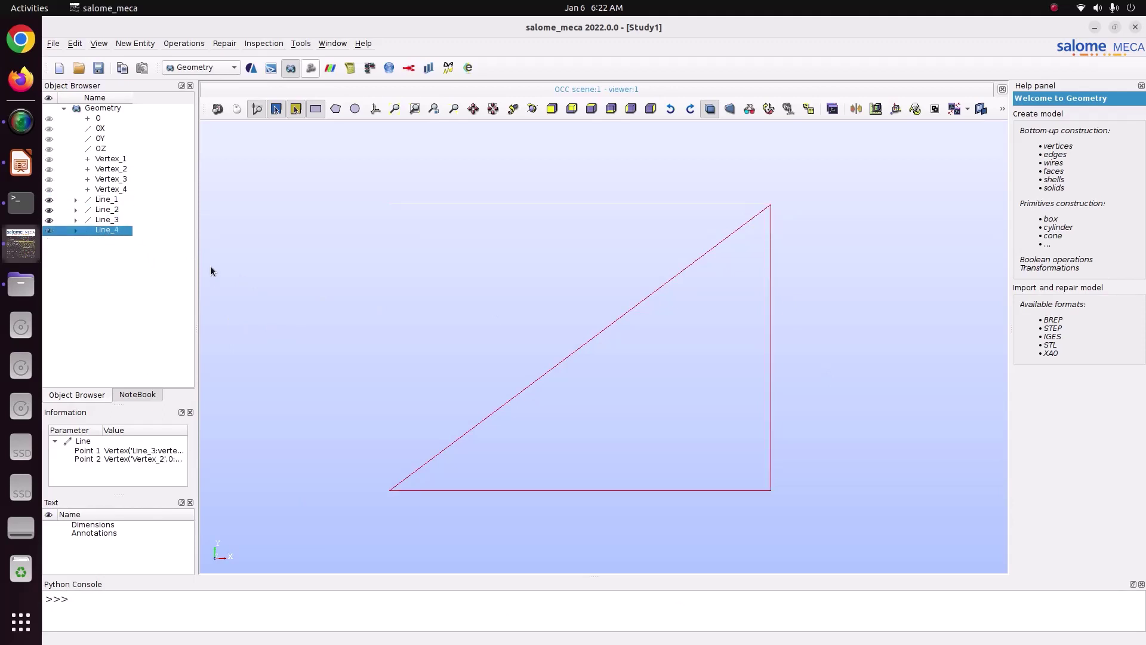
{"action": "left_click", "coordinate": [135, 44]}
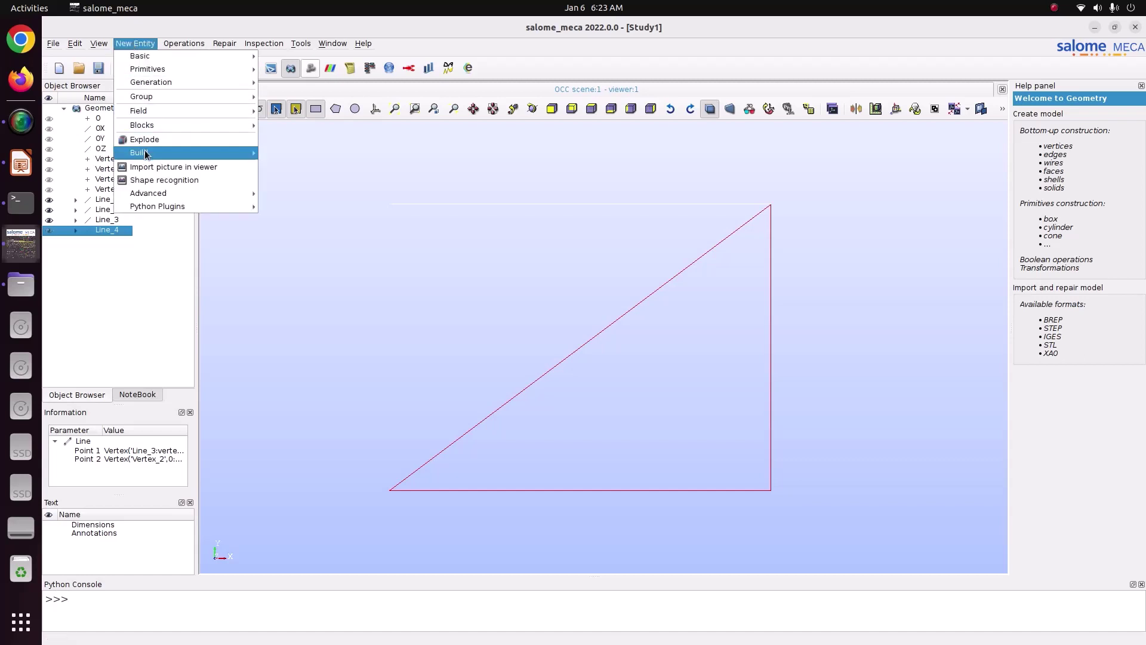
{"action": "mouse_move", "coordinate": [246, 156]}
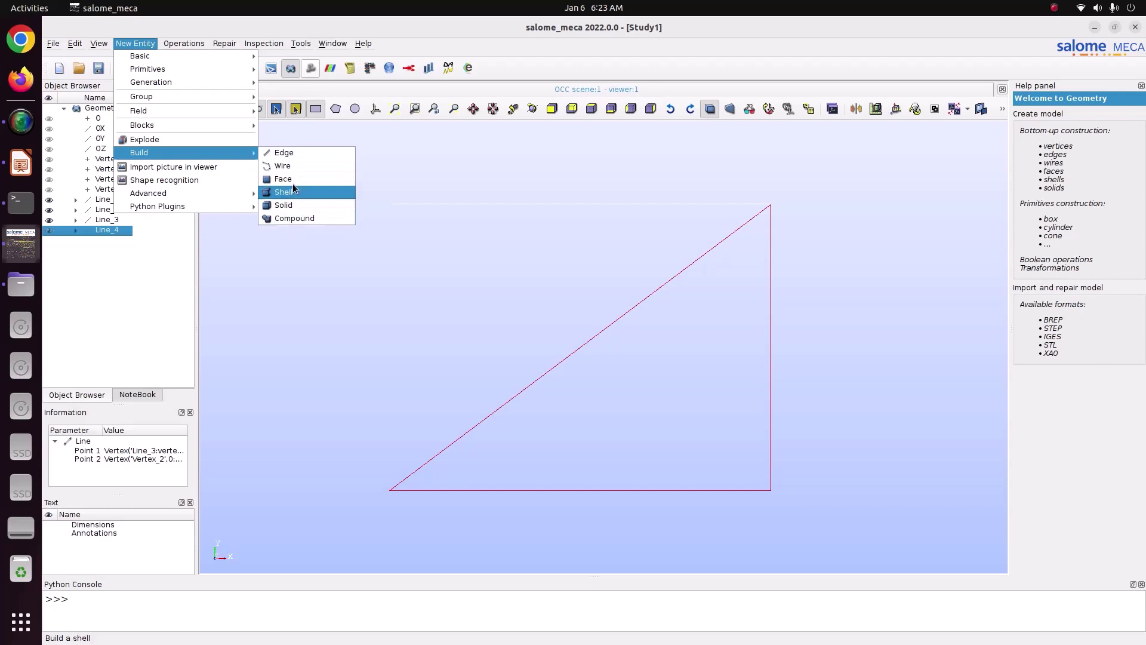
{"action": "left_click", "coordinate": [303, 167]}
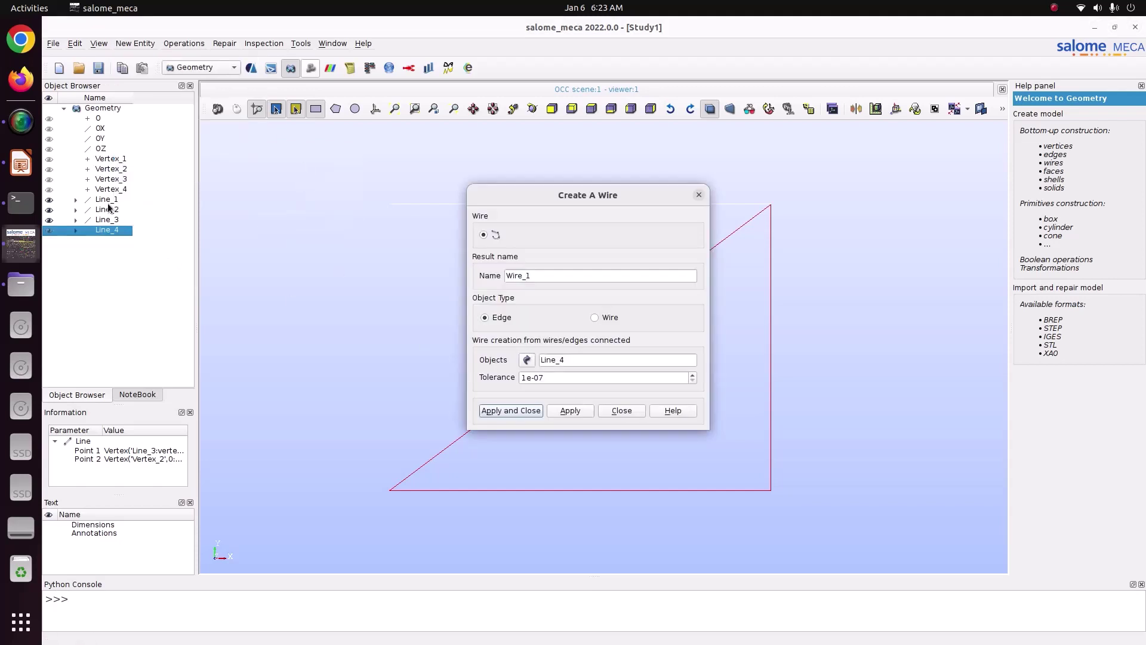
{"action": "left_click", "coordinate": [106, 200], "text": "shift"}
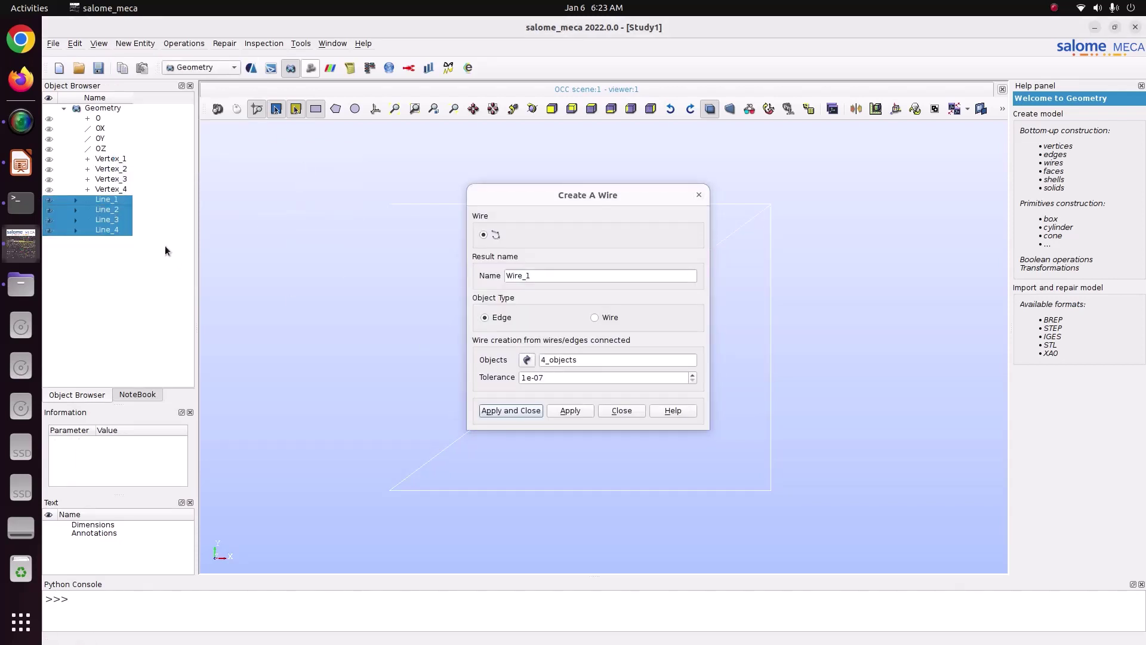
{"action": "left_click", "coordinate": [512, 411]}
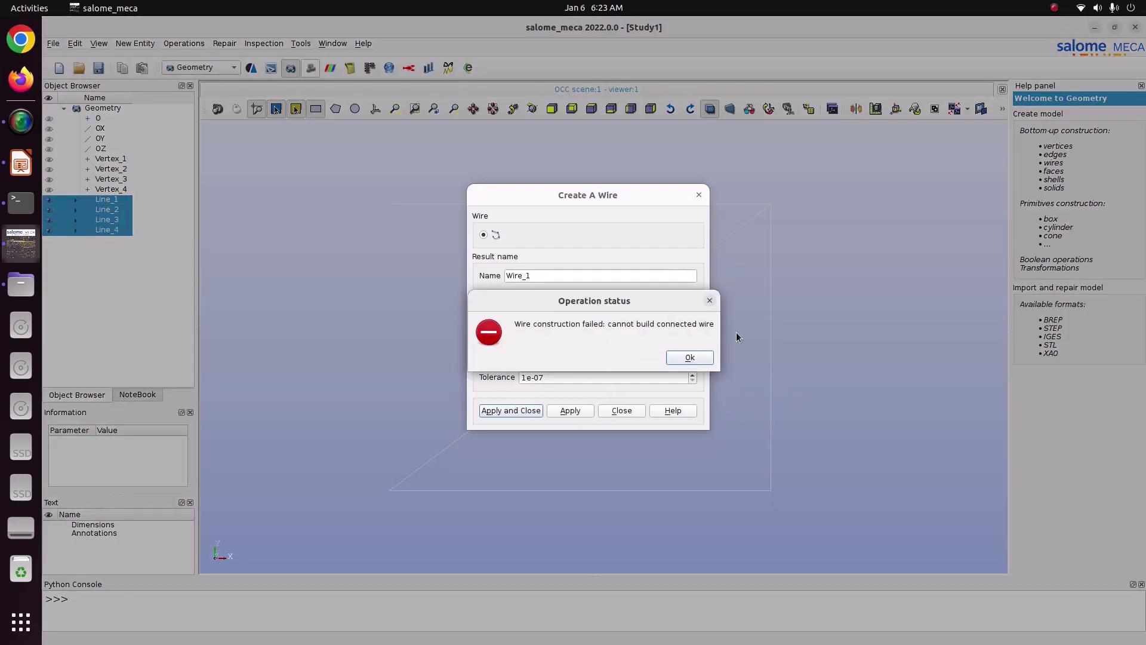
{"action": "left_click", "coordinate": [710, 301]}
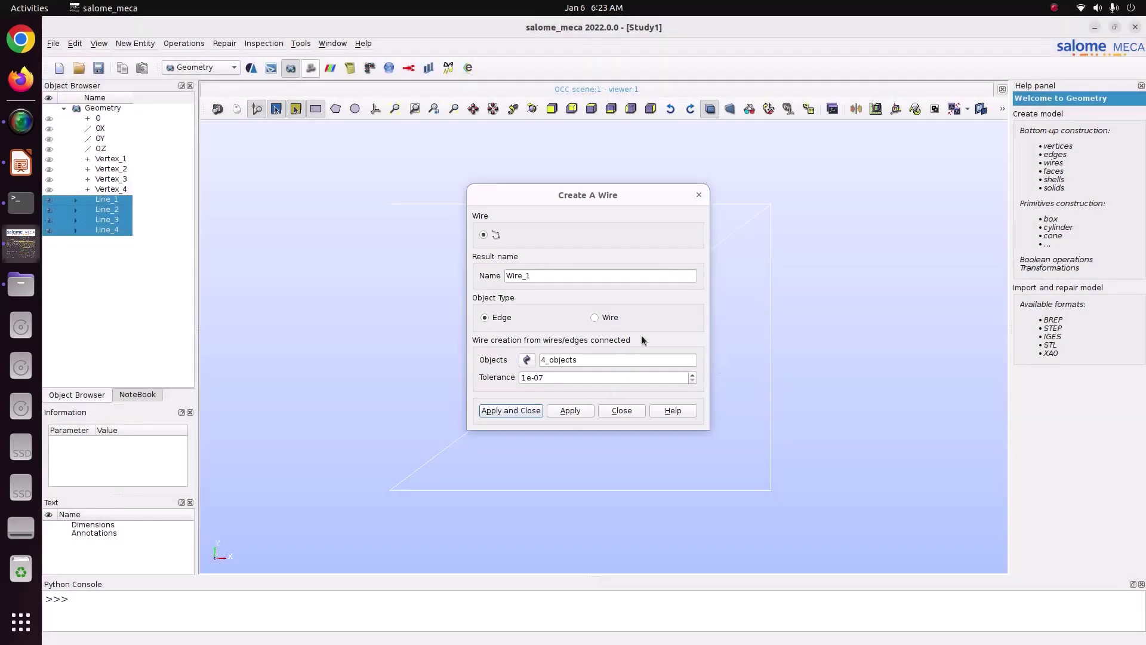
Retry the wire construction from the four selected lines and leave the wire command.
{"action": "left_click", "coordinate": [540, 276]}
{"action": "left_click", "coordinate": [513, 409]}
{"action": "left_click", "coordinate": [687, 359]}
{"action": "left_click", "coordinate": [571, 411]}
{"action": "left_click", "coordinate": [687, 358]}
{"action": "left_click", "coordinate": [619, 409]}
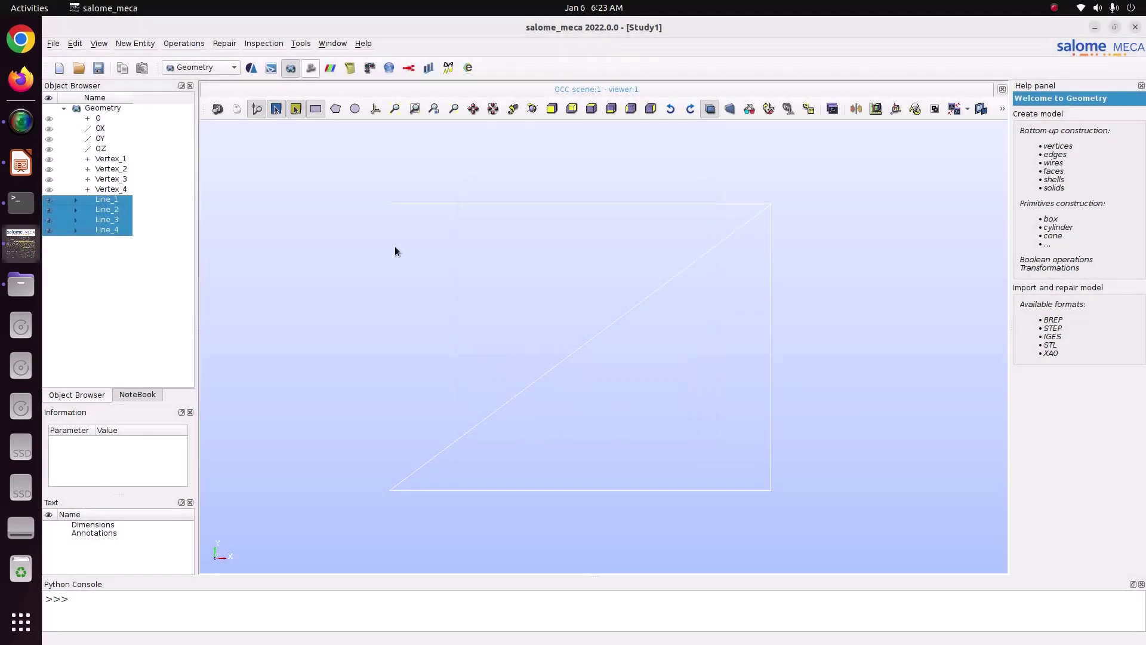
Build a compound from Line_1, Line_2, Line_3 and Line_4.
{"action": "left_click", "coordinate": [397, 249]}
{"action": "left_click", "coordinate": [106, 201]}
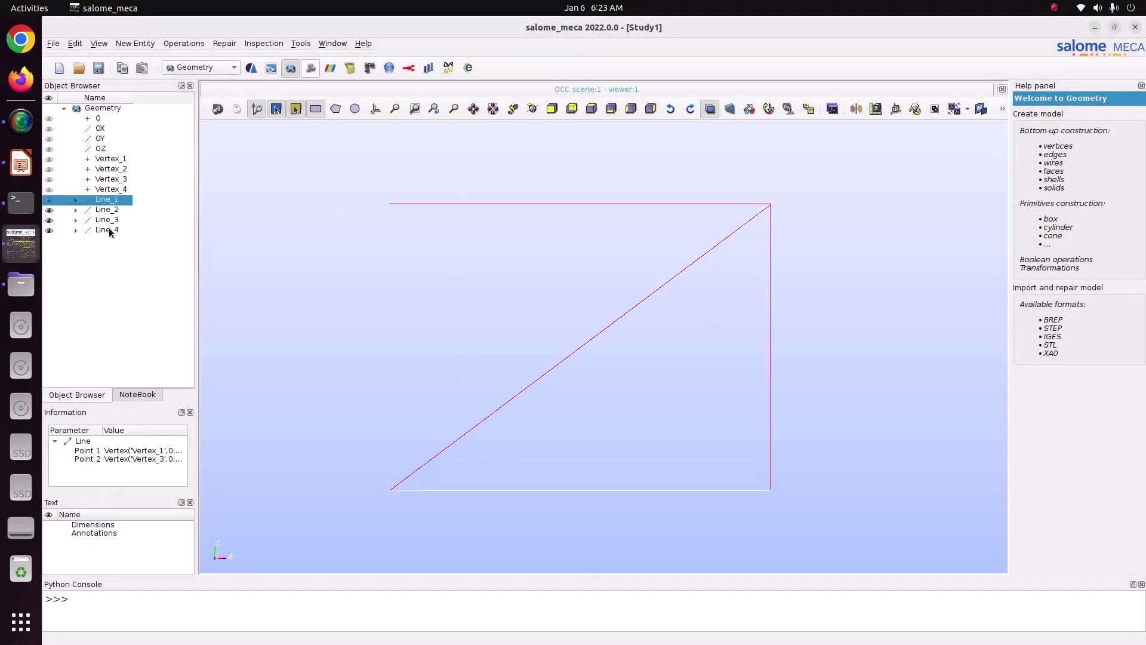
{"action": "left_click", "coordinate": [108, 231]}
{"action": "left_click", "coordinate": [111, 203], "text": "shift"}
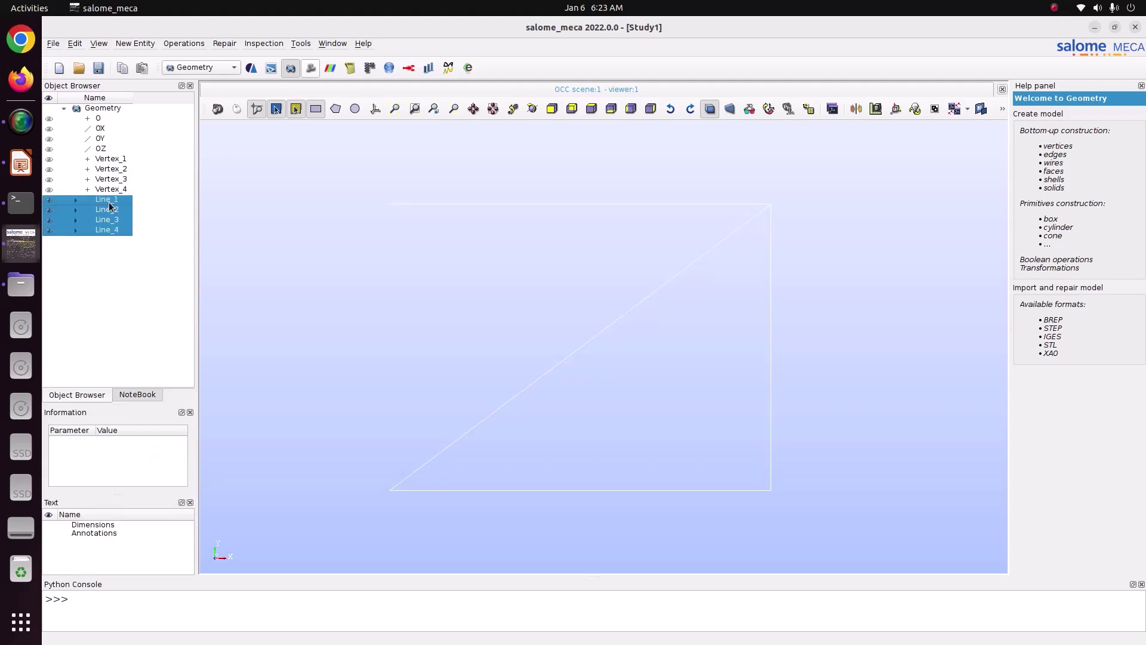
{"action": "left_click", "coordinate": [136, 45]}
{"action": "mouse_move", "coordinate": [146, 153]}
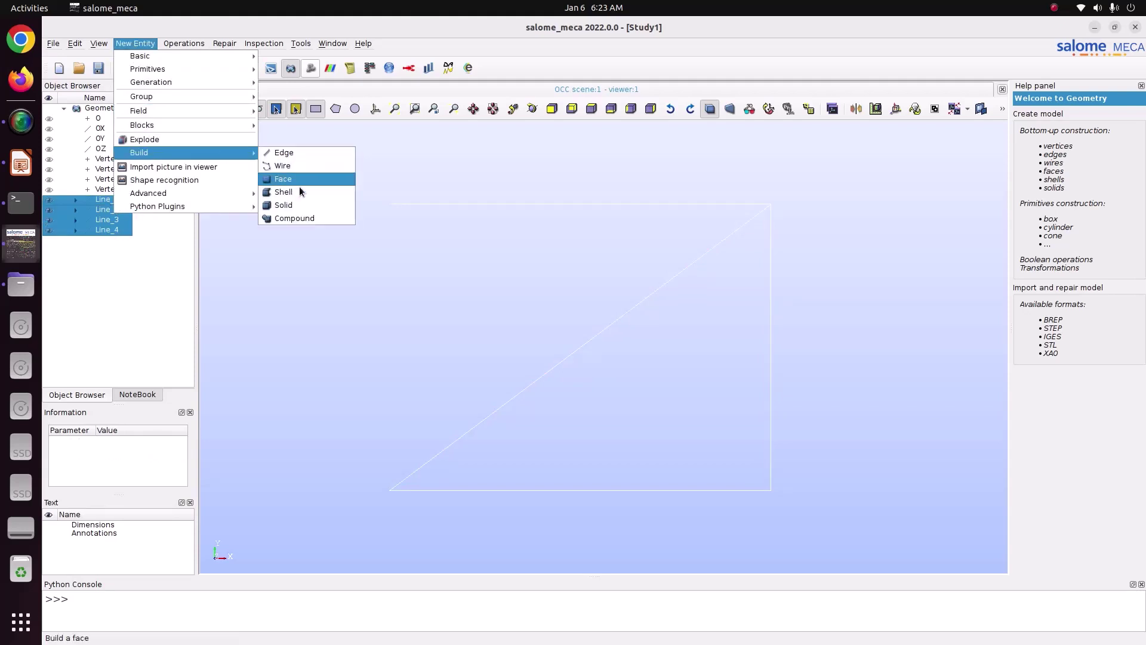
{"action": "left_click", "coordinate": [298, 218]}
{"action": "left_click", "coordinate": [495, 409]}
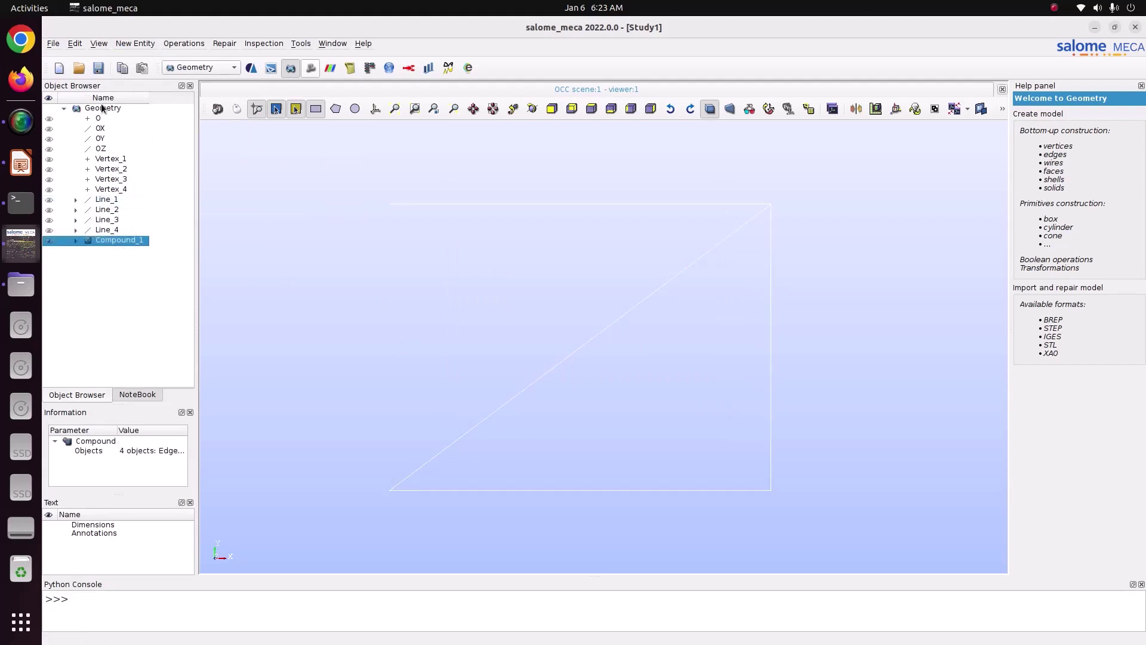
Save the study as an HDF file in the Pictures/CODE_ASTER/64_trusses folder.
{"action": "left_click", "coordinate": [57, 46]}
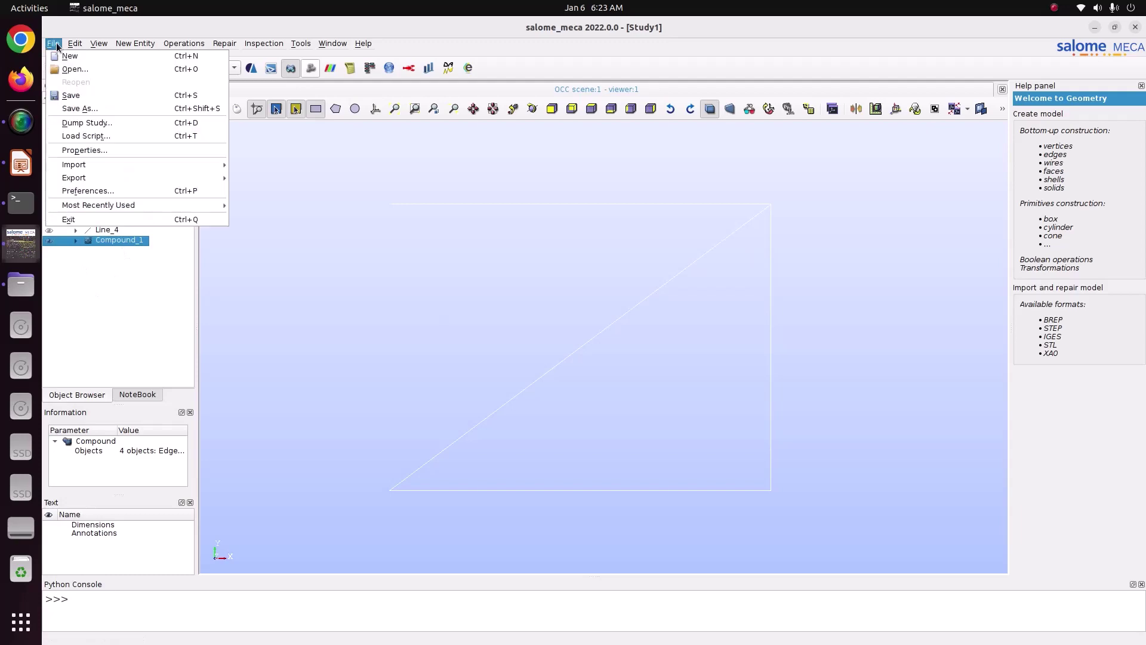
{"action": "left_click", "coordinate": [93, 112]}
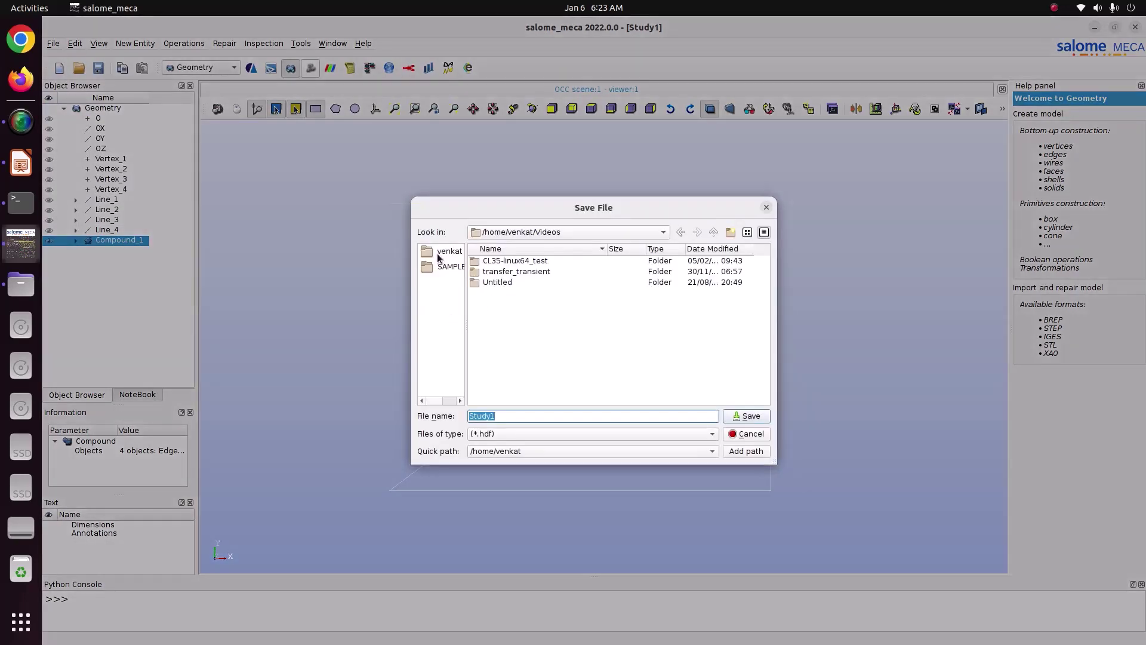
{"action": "left_click", "coordinate": [440, 253]}
{"action": "left_click", "coordinate": [521, 371]}
{"action": "double_click", "coordinate": [520, 371]}
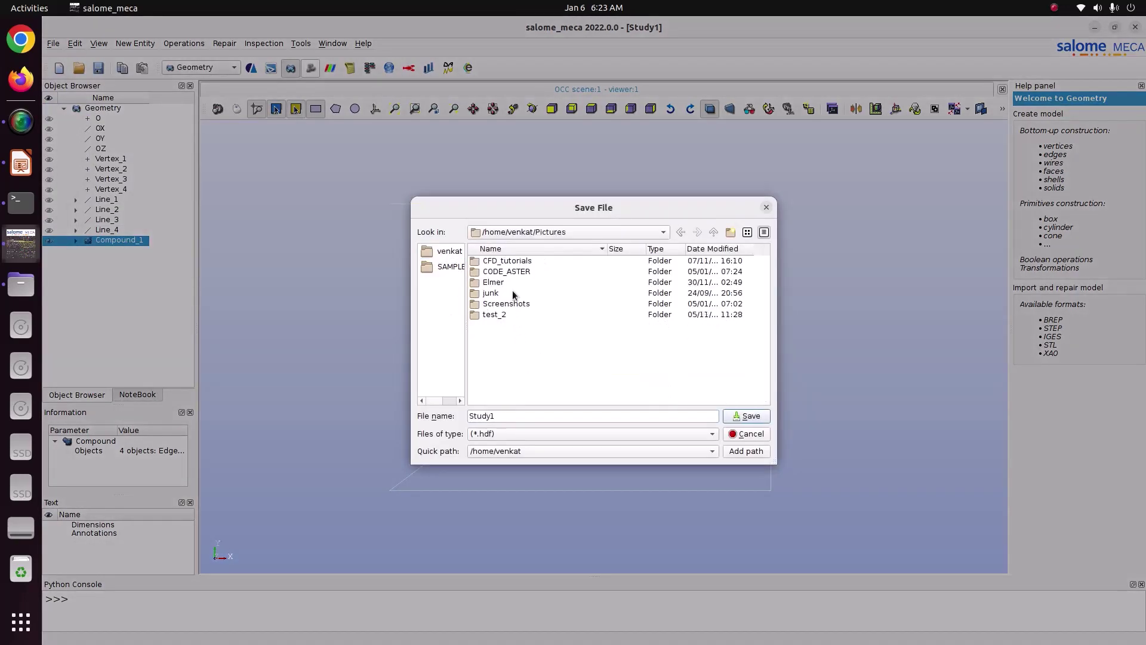
{"action": "double_click", "coordinate": [510, 278]}
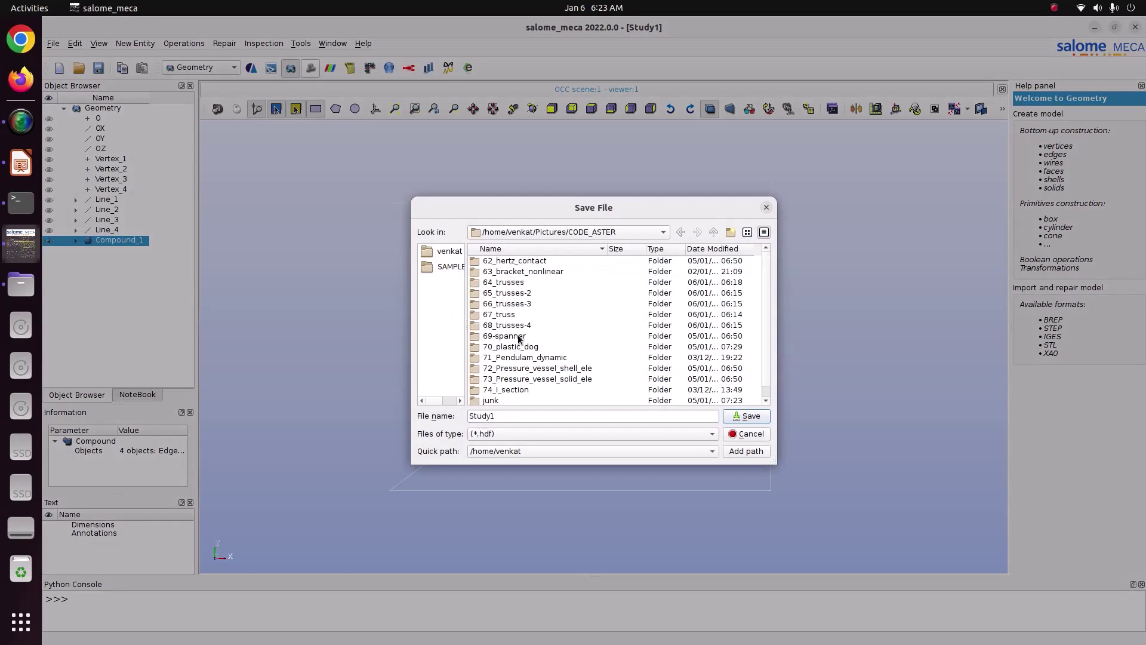
{"action": "double_click", "coordinate": [516, 284]}
{"action": "left_click", "coordinate": [520, 413]}
{"action": "left_click", "coordinate": [748, 416]}
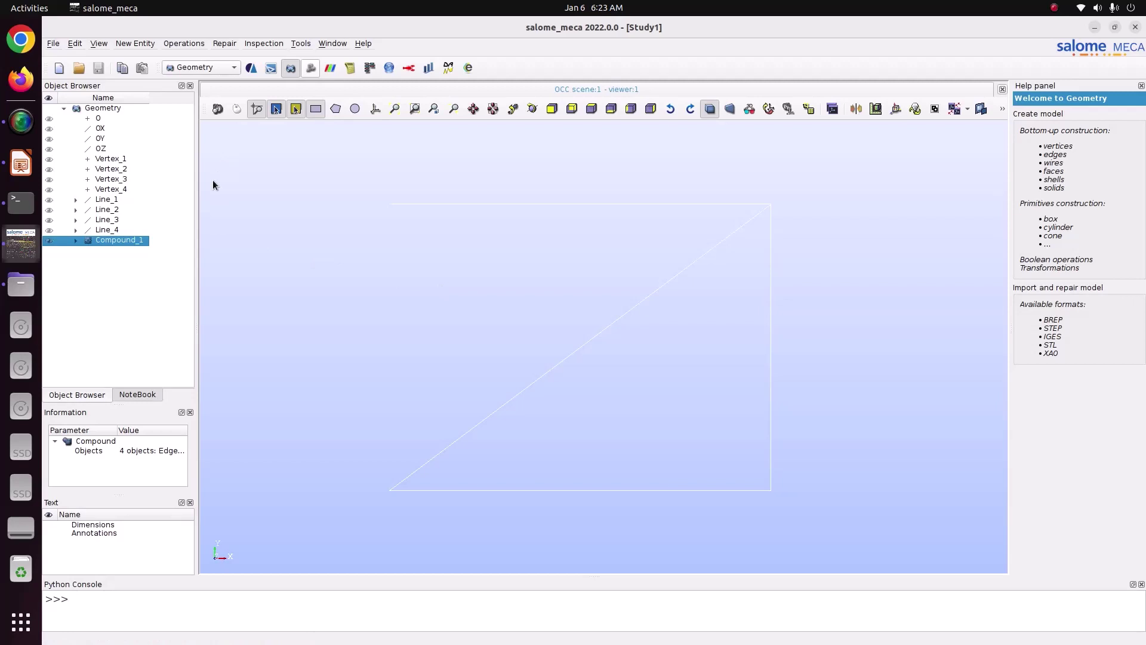
Create an edge group named Beam containing all edges of Compound_1.
{"action": "left_click", "coordinate": [138, 45]}
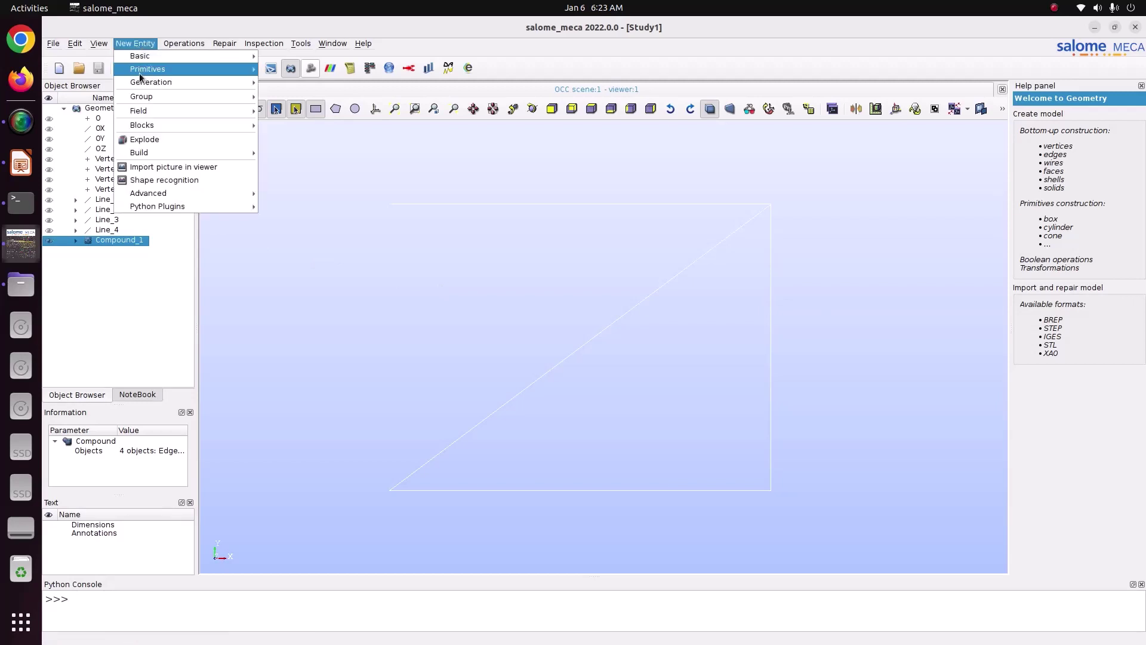
{"action": "mouse_move", "coordinate": [148, 96]}
{"action": "left_click", "coordinate": [307, 98]}
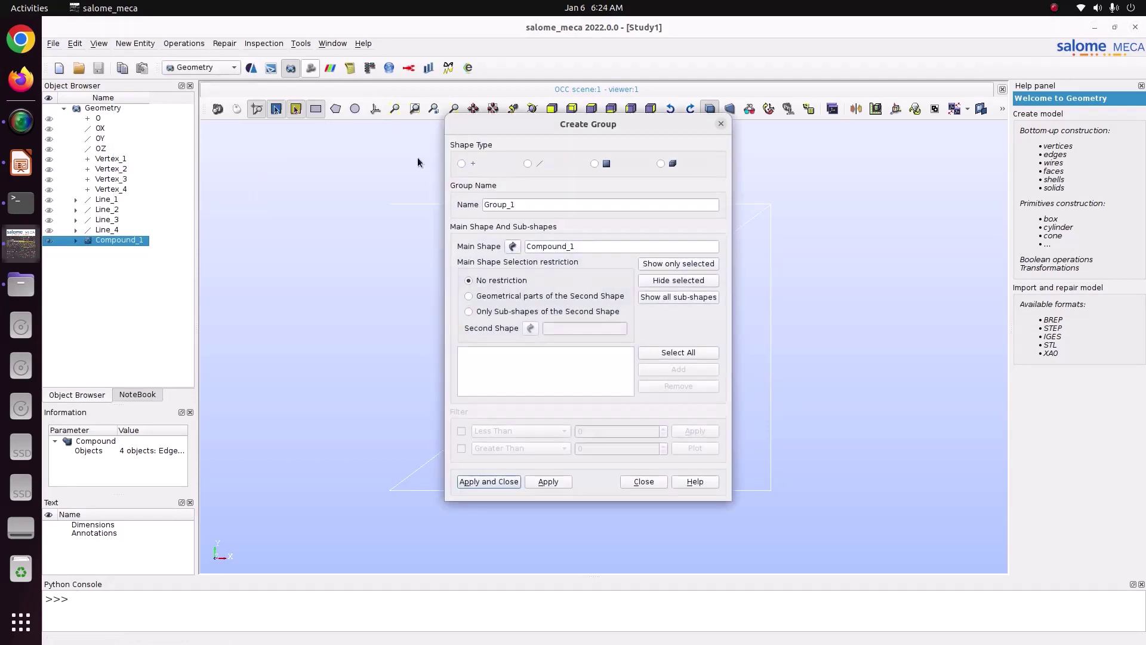
{"action": "left_click", "coordinate": [530, 164]}
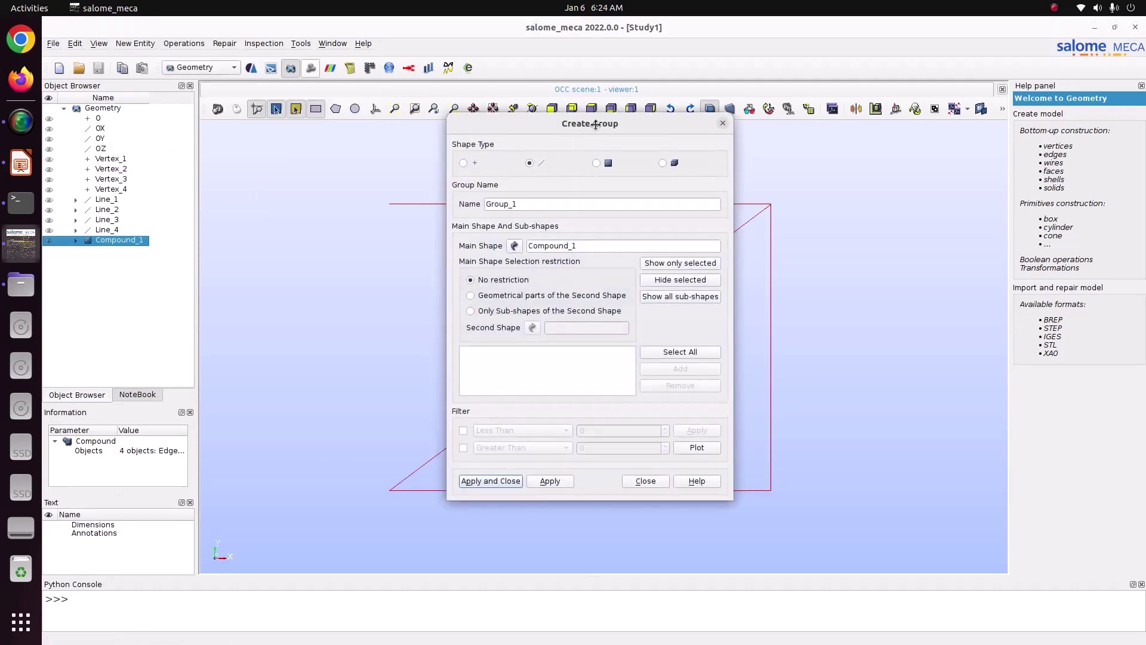
{"action": "left_click_drag", "start_coordinate": [573, 124], "coordinate": [748, 95]}
{"action": "left_click", "coordinate": [858, 326]}
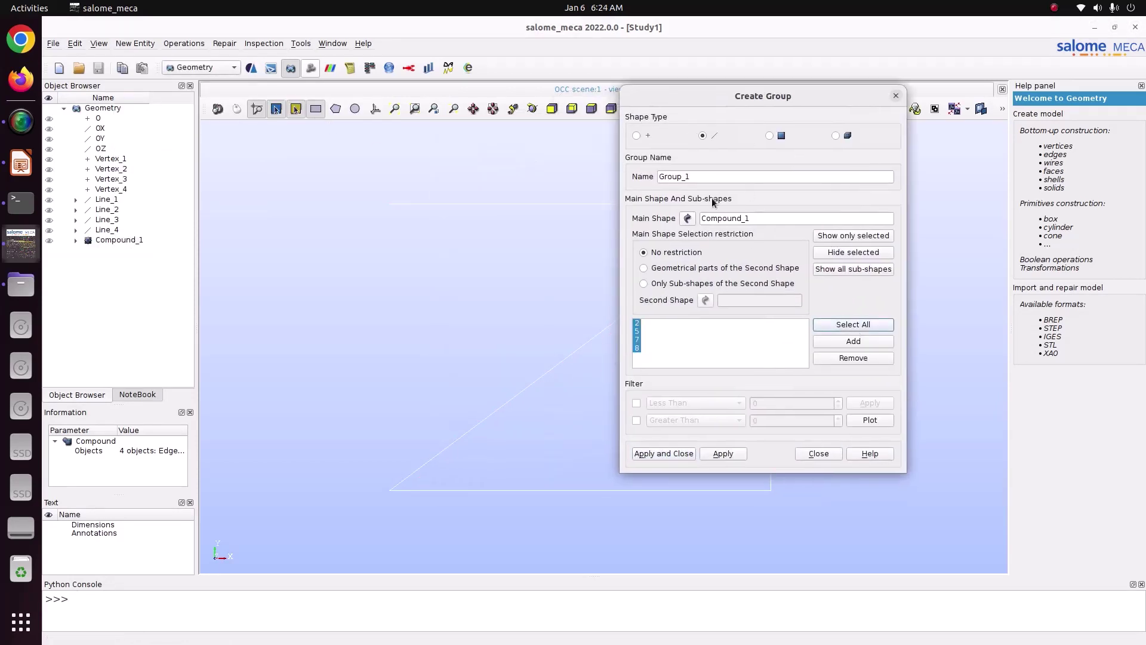
{"action": "left_click_drag", "start_coordinate": [696, 180], "coordinate": [584, 180]}
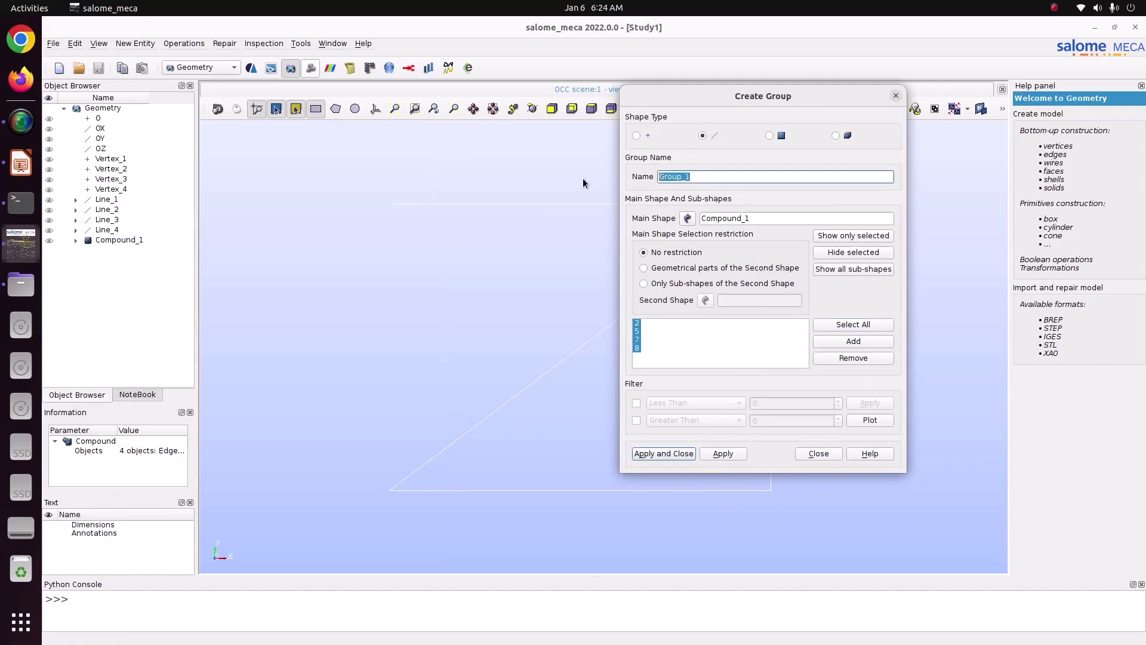
{"action": "type", "text": "Beam"}
{"action": "left_click", "coordinate": [723, 454]}
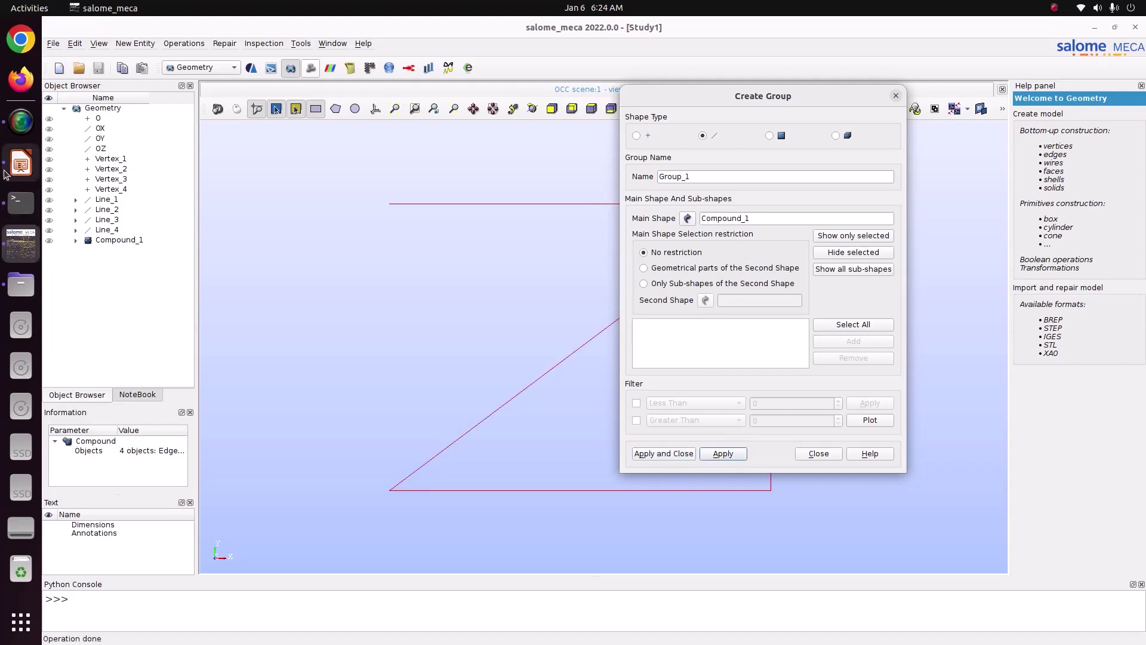
Create a vertex group named Fix on Compound_1 from the two supported vertices at the truss's left ends, checking the problem slide first.
{"action": "left_click", "coordinate": [21, 163]}
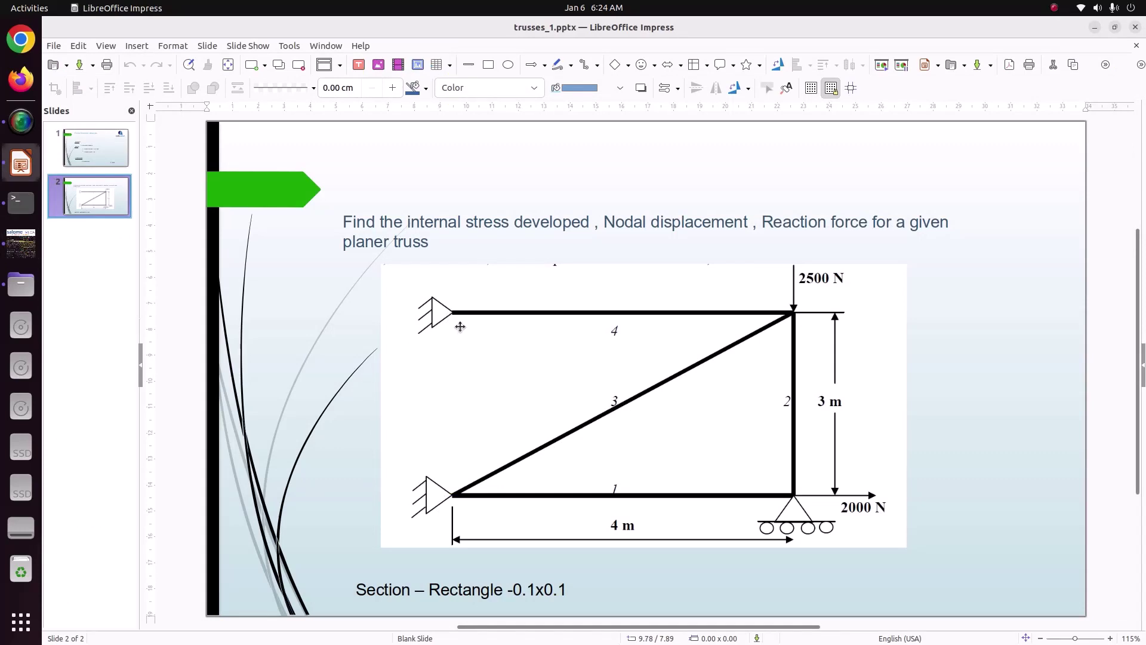
{"action": "left_click", "coordinate": [21, 243]}
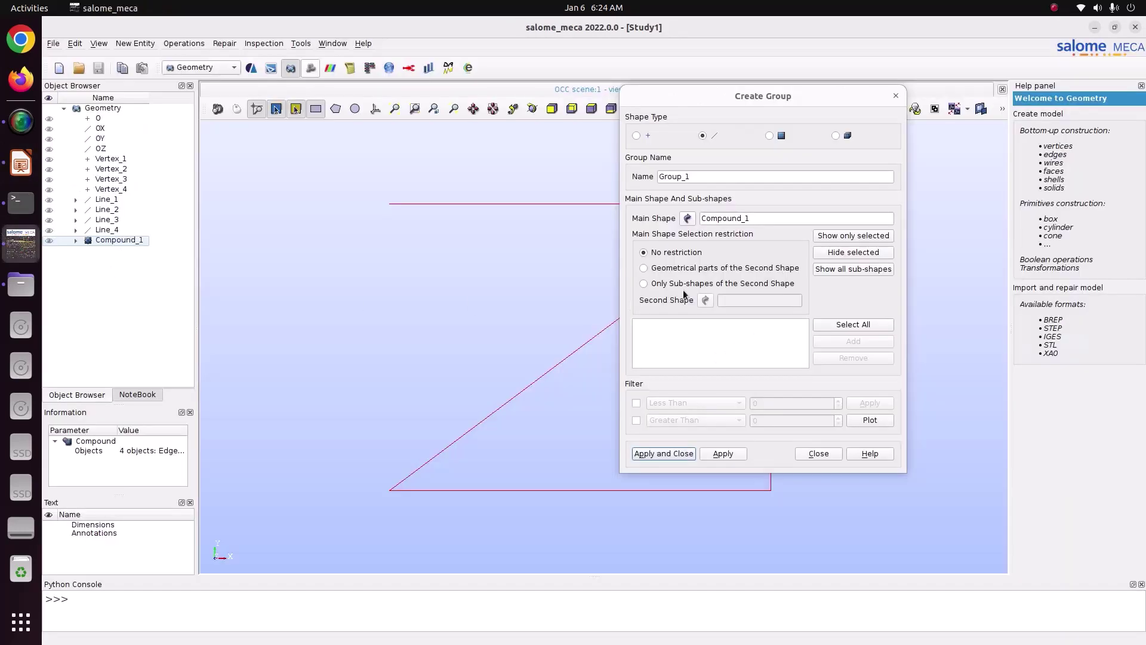
{"action": "left_click", "coordinate": [636, 135]}
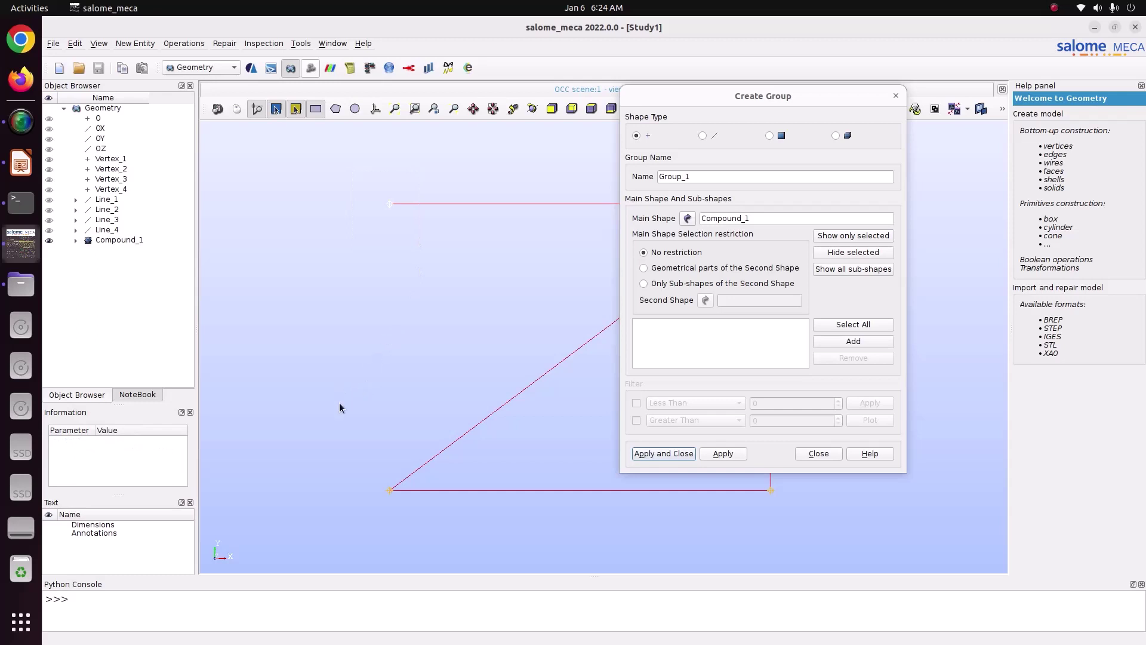
{"action": "scroll", "coordinate": [342, 409], "scroll_direction": "up", "scroll_amount": 5}
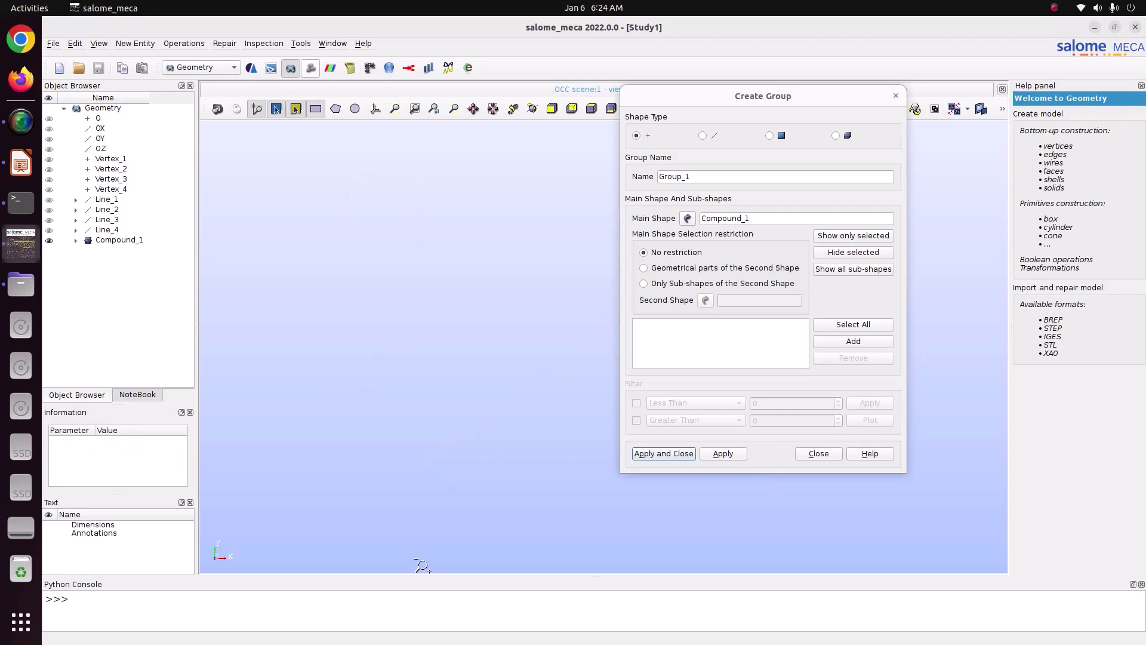
{"action": "left_click", "coordinate": [590, 110]}
{"action": "scroll", "coordinate": [416, 322], "scroll_direction": "up", "scroll_amount": 5}
{"action": "scroll", "coordinate": [417, 321], "scroll_direction": "down", "scroll_amount": 5}
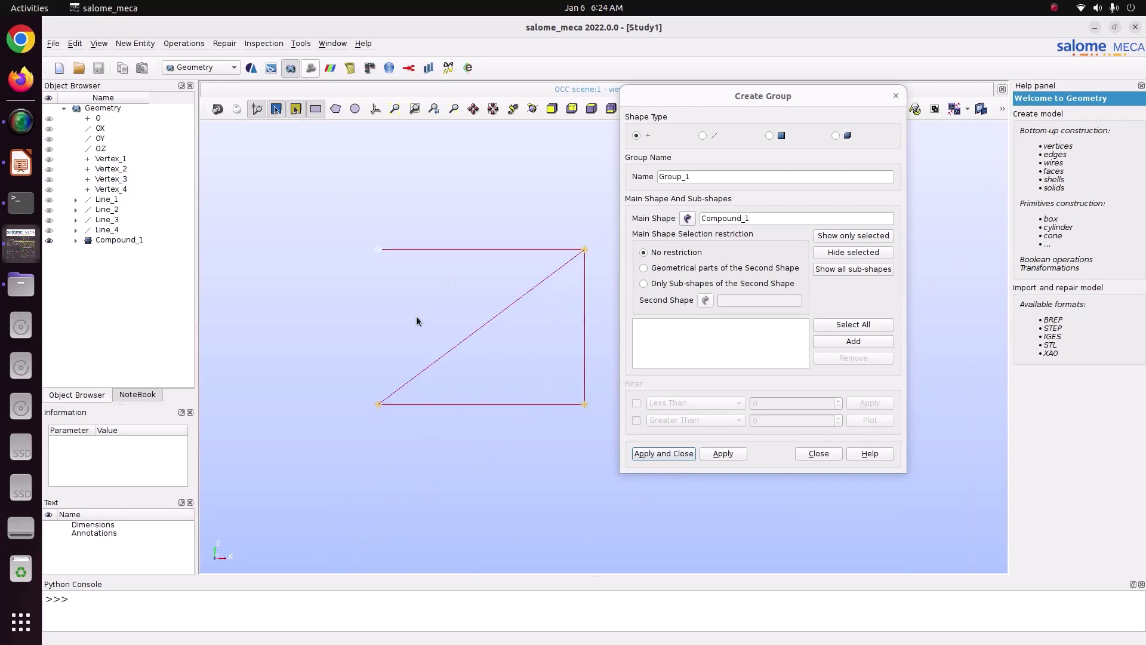
{"action": "scroll", "coordinate": [389, 427], "scroll_direction": "up", "scroll_amount": 1}
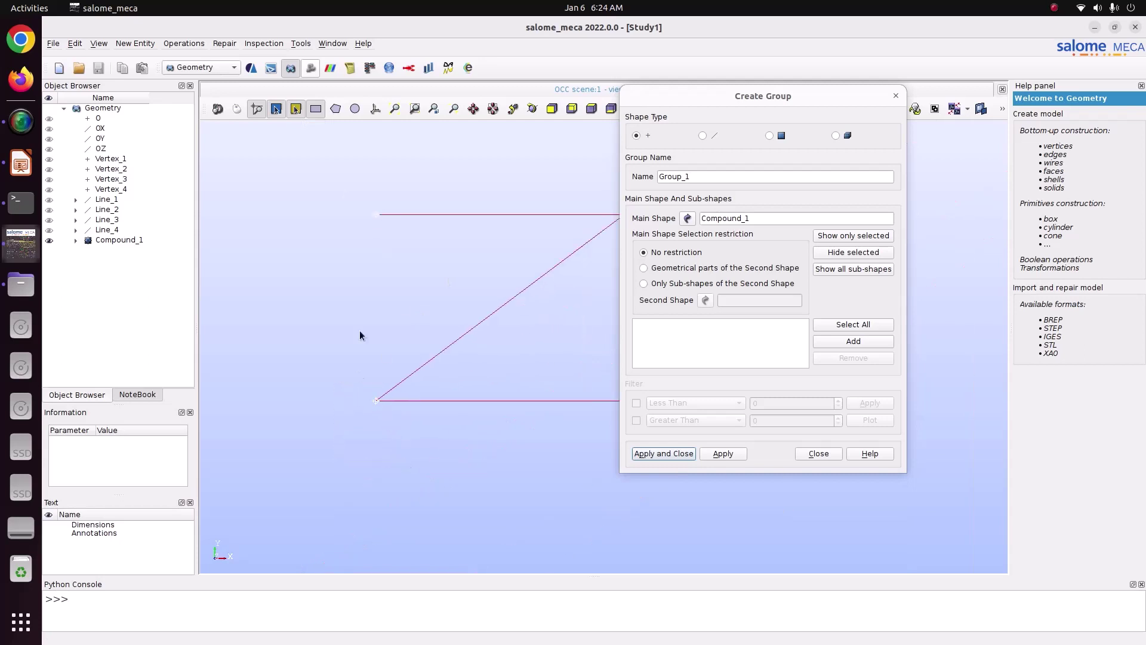
{"action": "left_click", "coordinate": [865, 341]}
{"action": "double_click", "coordinate": [718, 174]}
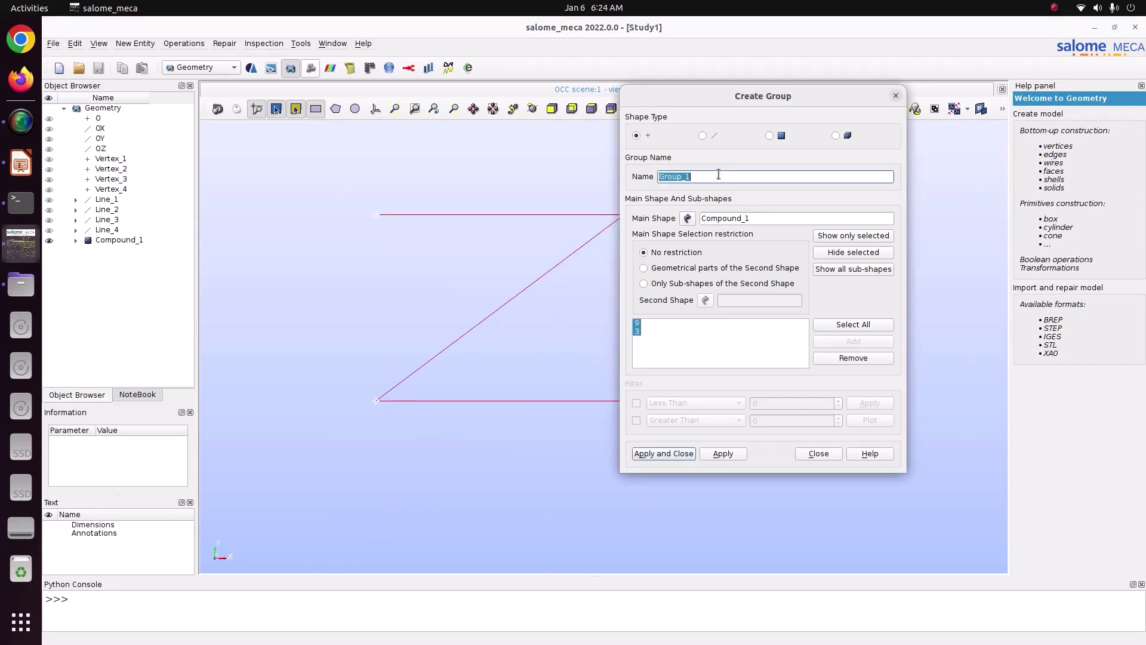
{"action": "type", "text": "Fix"}
{"action": "left_click", "coordinate": [732, 450]}
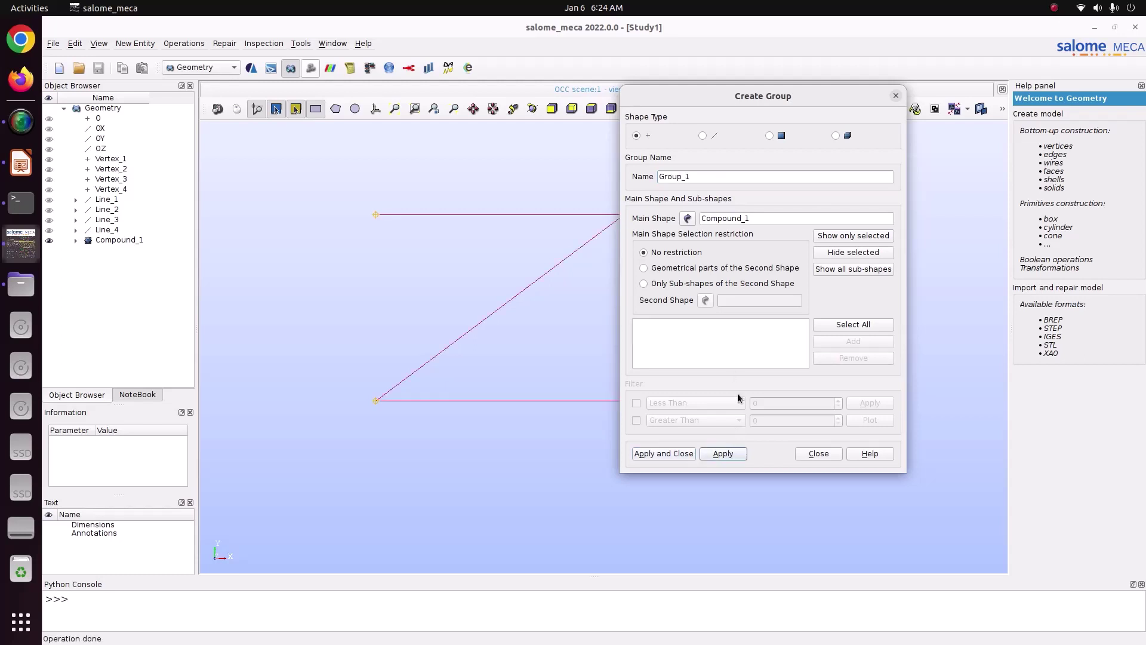
Create a vertex group named FY_2500 containing the upper right vertex of Compound_1, consulting the slide for the load location.
{"action": "left_click_drag", "start_coordinate": [788, 104], "coordinate": [339, 87]}
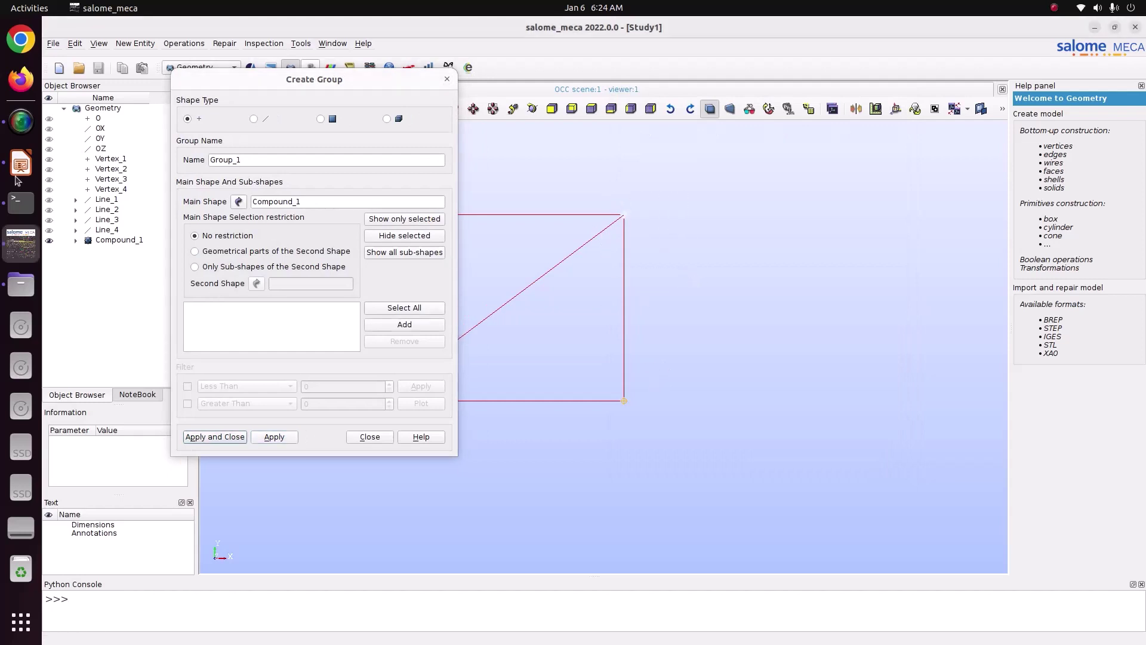
{"action": "left_click", "coordinate": [20, 164]}
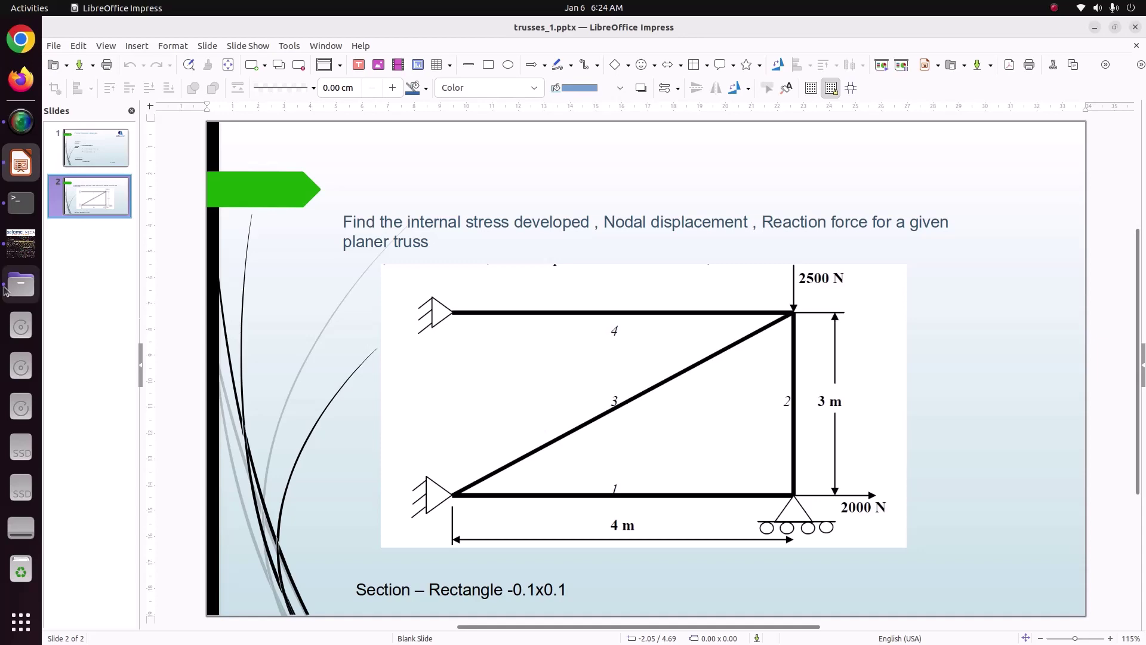
{"action": "left_click", "coordinate": [21, 244]}
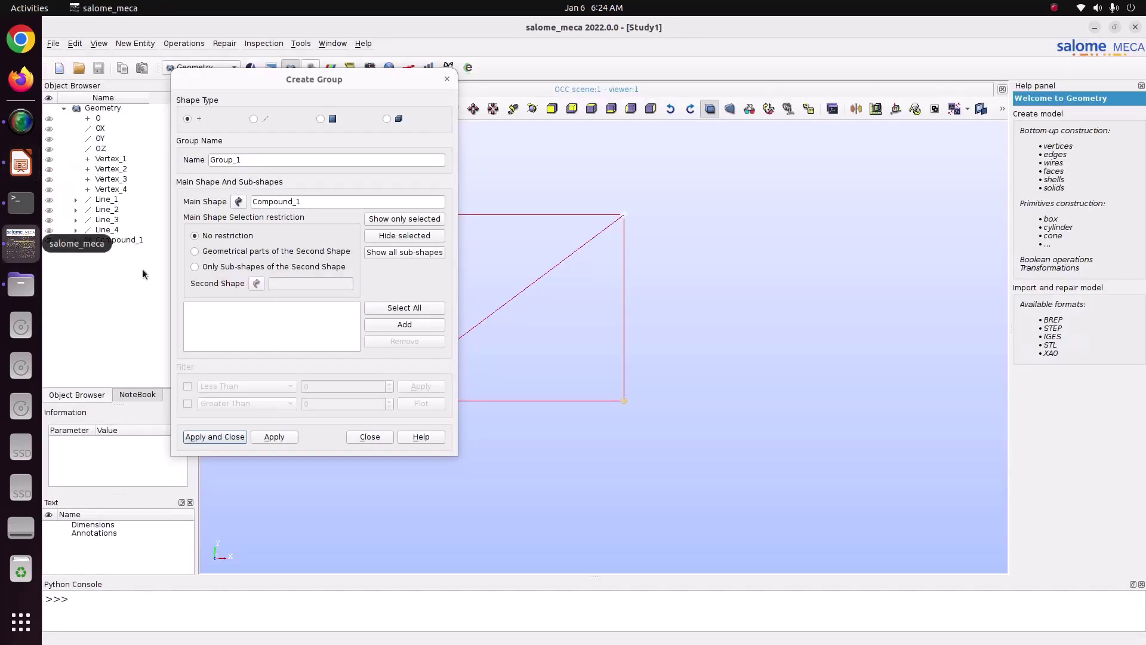
{"action": "left_click", "coordinate": [405, 307]}
{"action": "left_click", "coordinate": [411, 327]}
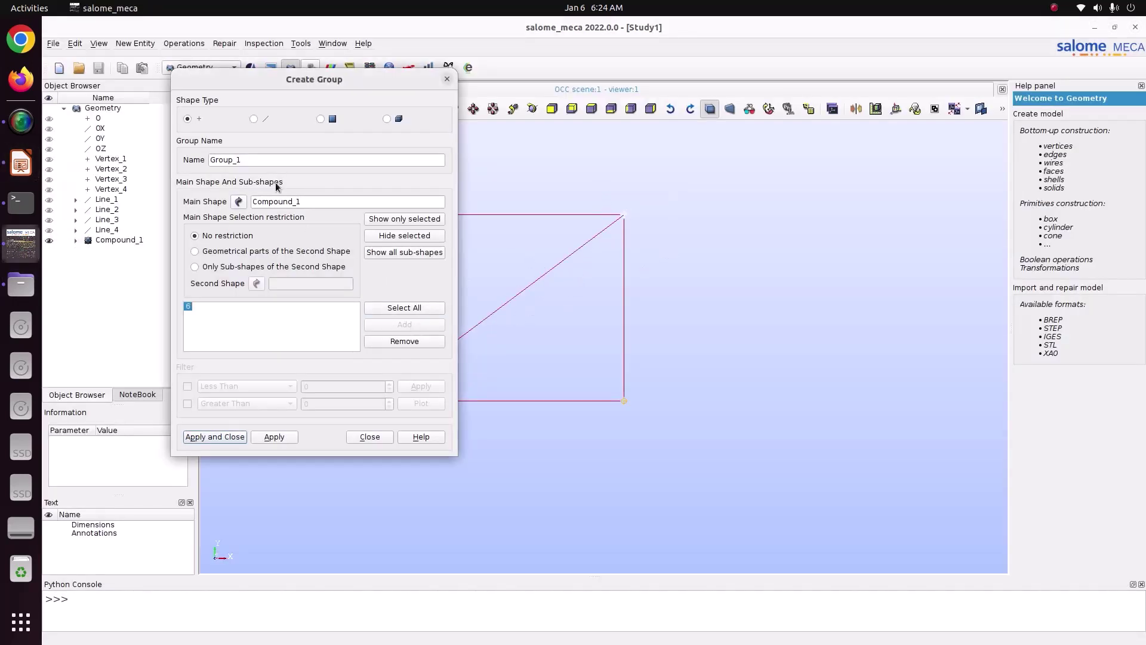
{"action": "double_click", "coordinate": [253, 161]}
{"action": "type", "text": "FY_2500"}
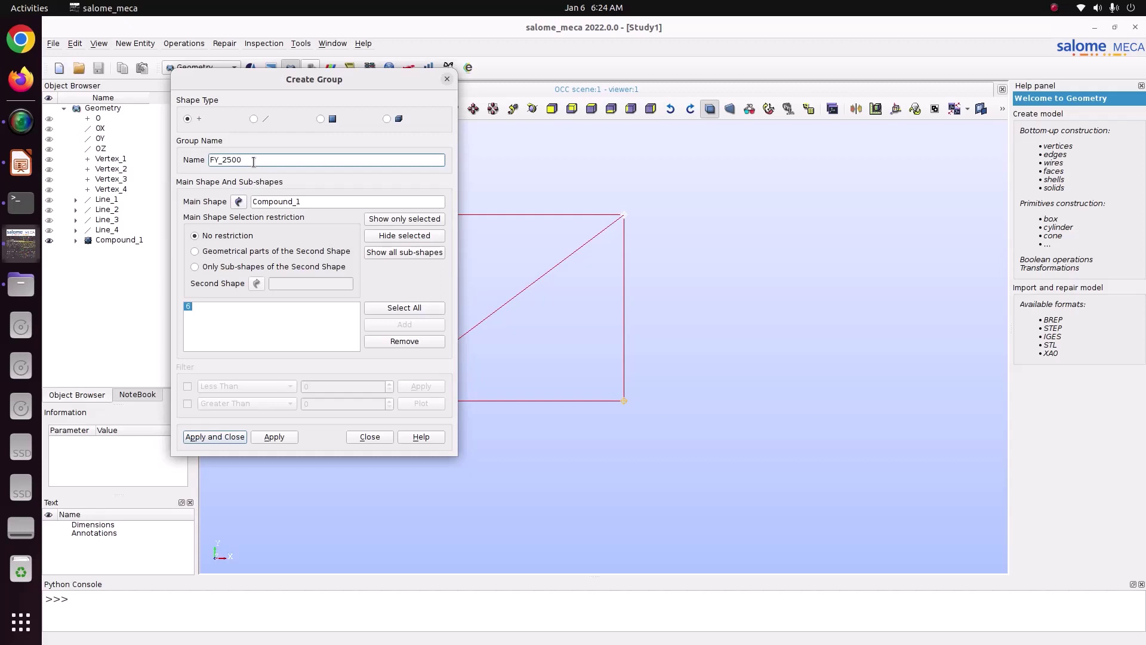
{"action": "left_click", "coordinate": [279, 439]}
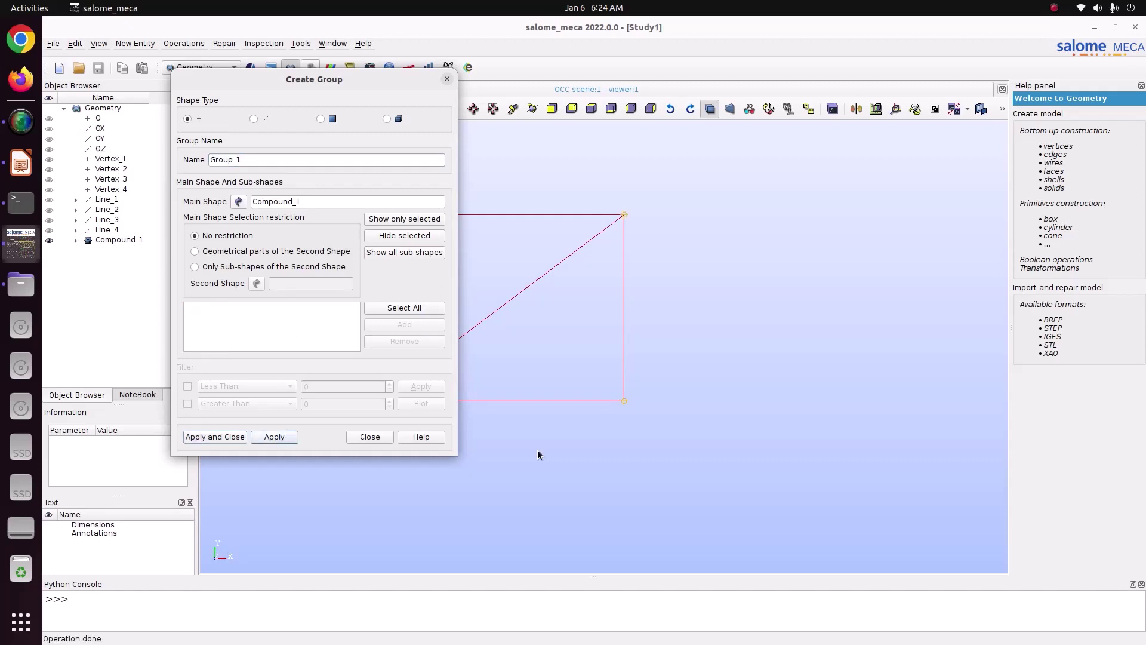
Create a vertex group named FX_2000 from the lower right vertex of Compound_1 and save the study.
{"action": "left_click_drag", "start_coordinate": [590, 370], "coordinate": [673, 448]}
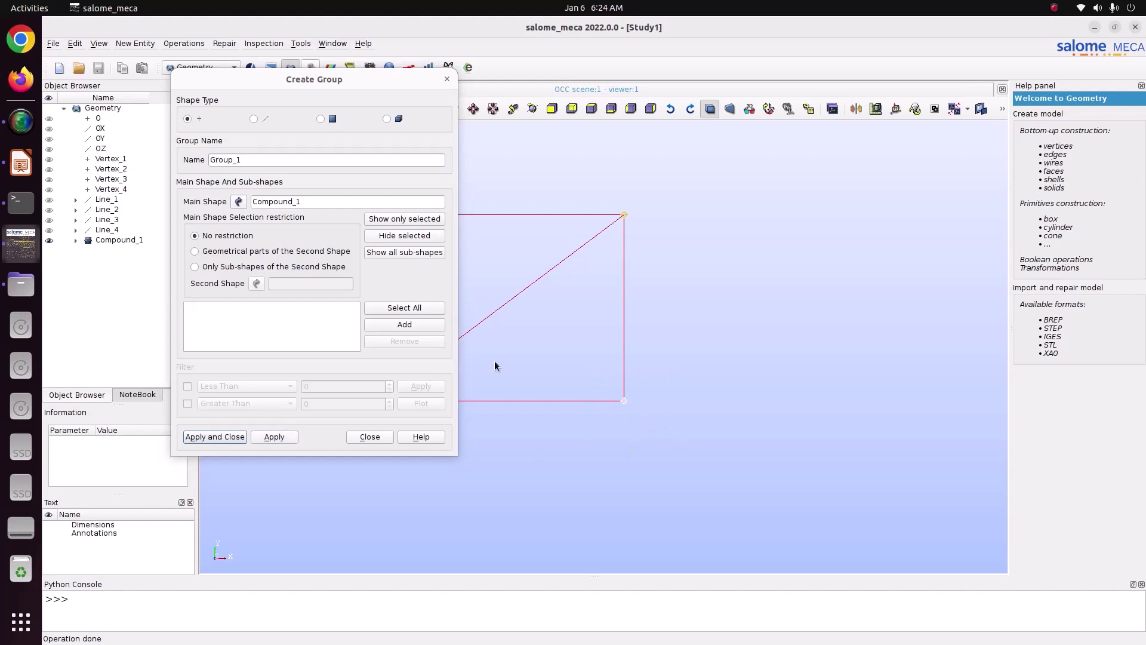
{"action": "left_click", "coordinate": [413, 328]}
{"action": "double_click", "coordinate": [253, 159]}
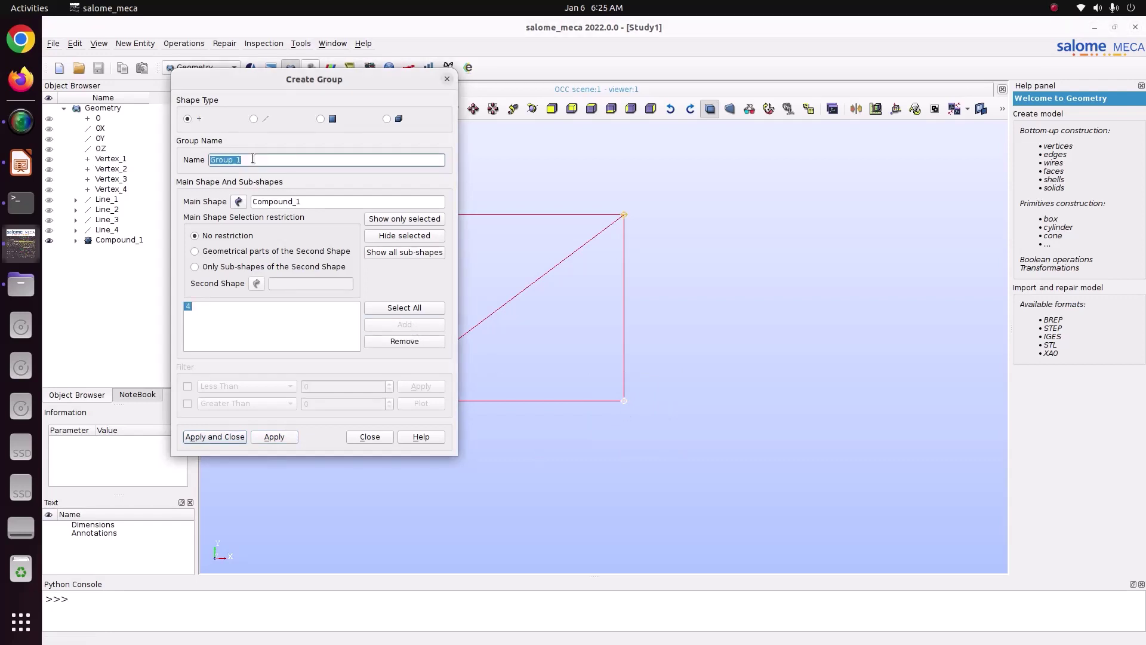
{"action": "type", "text": "FX_2000"}
{"action": "left_click", "coordinate": [206, 440]}
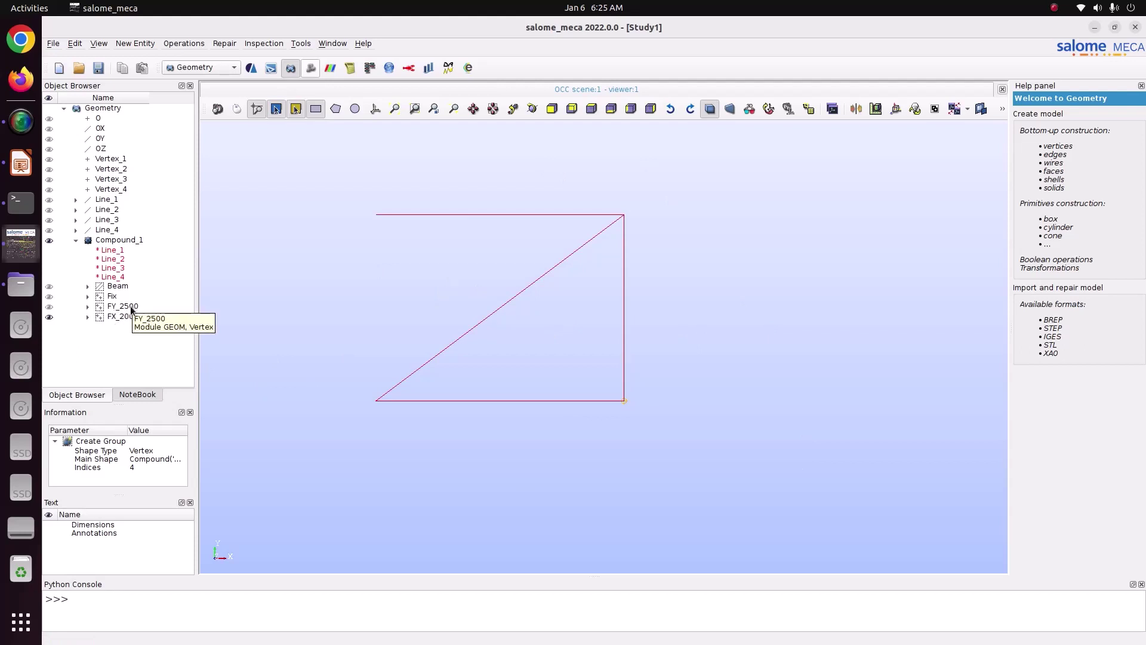
{"action": "left_click", "coordinate": [100, 69]}
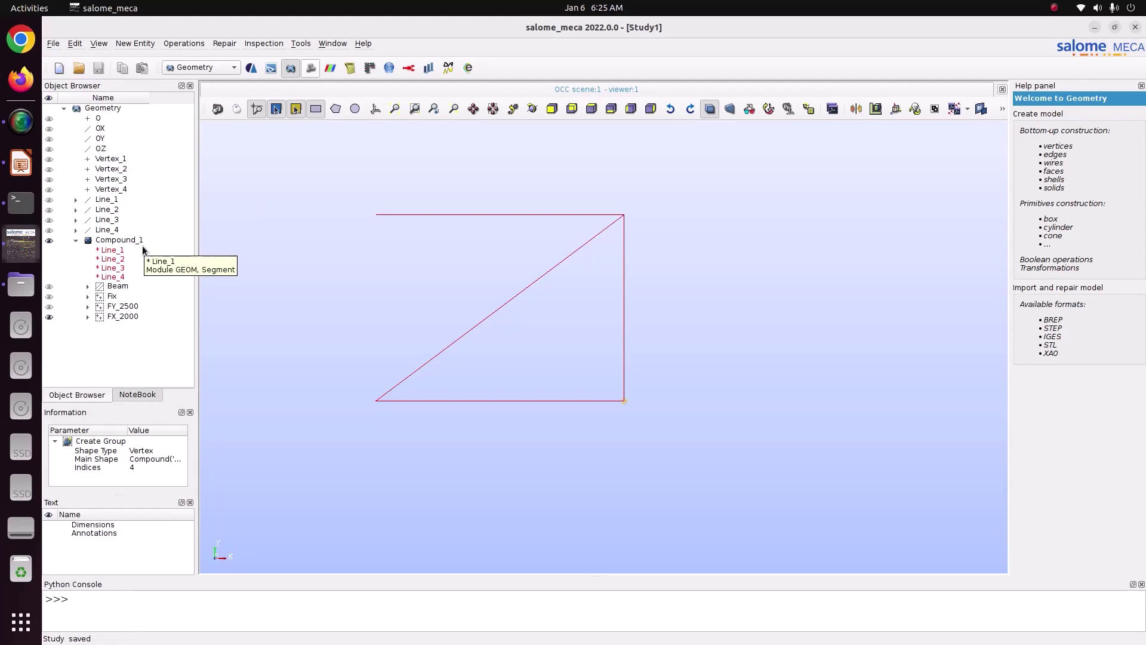
Switch to the Mesh module and set up a mesh on Compound_1 with the 1D Wire Discretisation algorithm.
{"action": "left_click", "coordinate": [199, 67]}
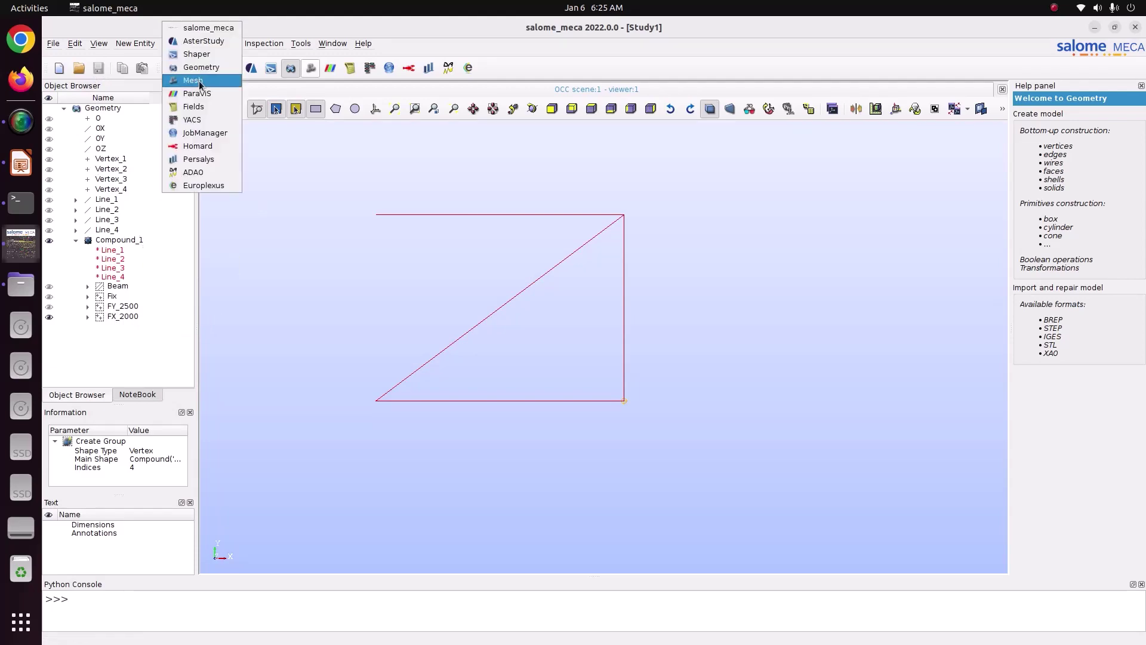
{"action": "left_click", "coordinate": [197, 82]}
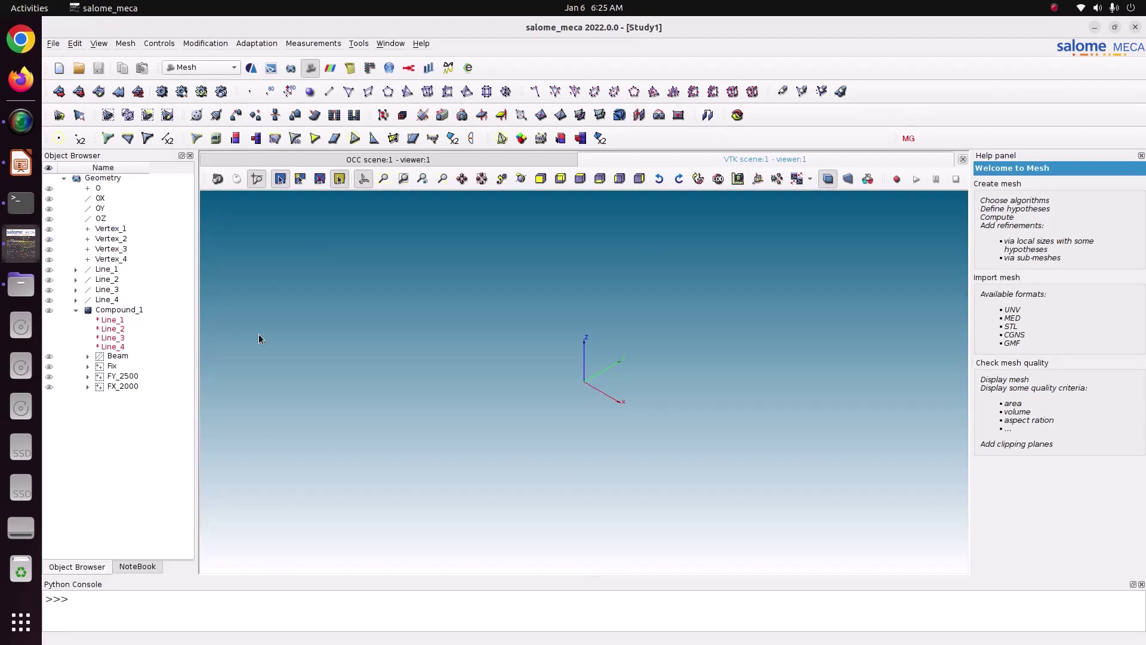
{"action": "left_click", "coordinate": [133, 310]}
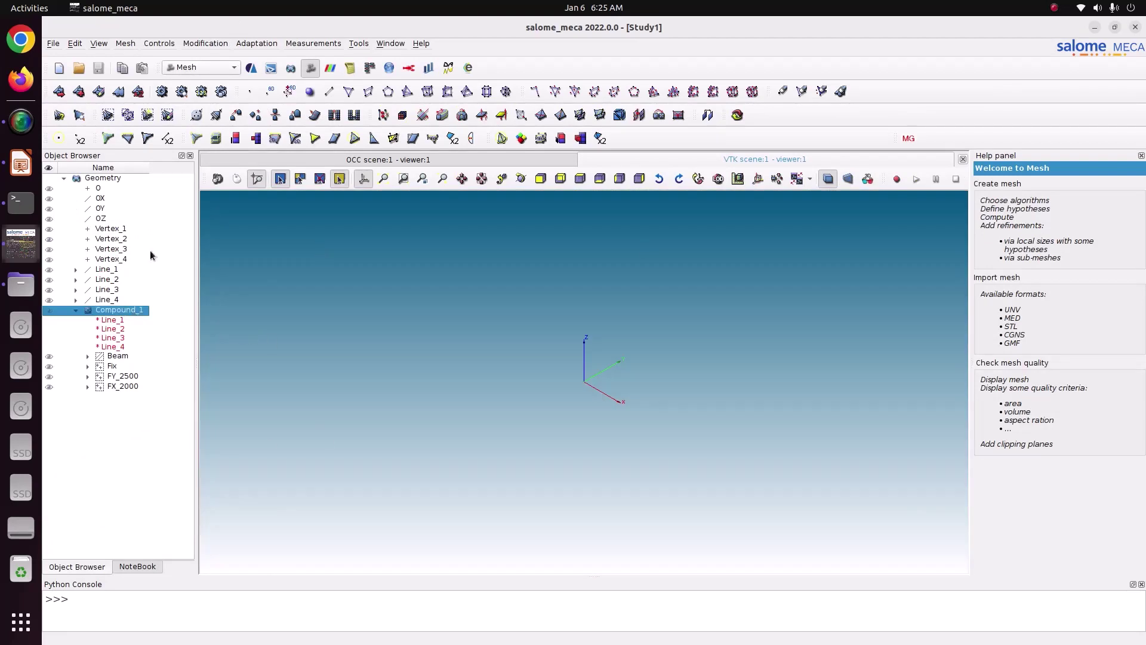
{"action": "left_click", "coordinate": [128, 44]}
{"action": "left_click", "coordinate": [139, 54]}
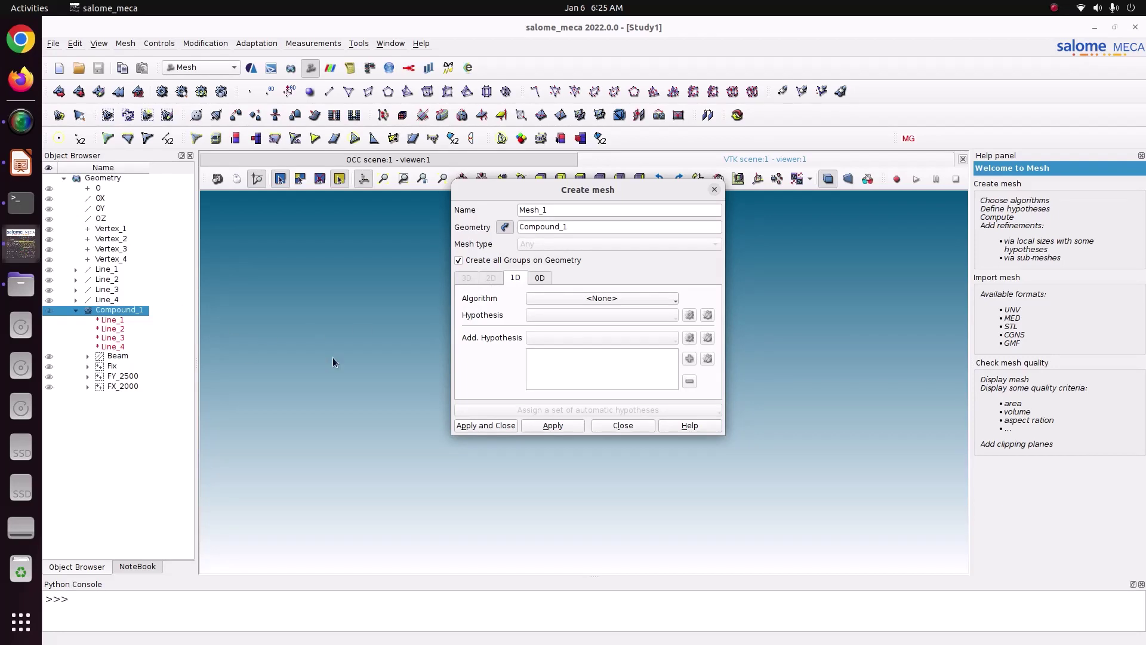
{"action": "left_click", "coordinate": [600, 300]}
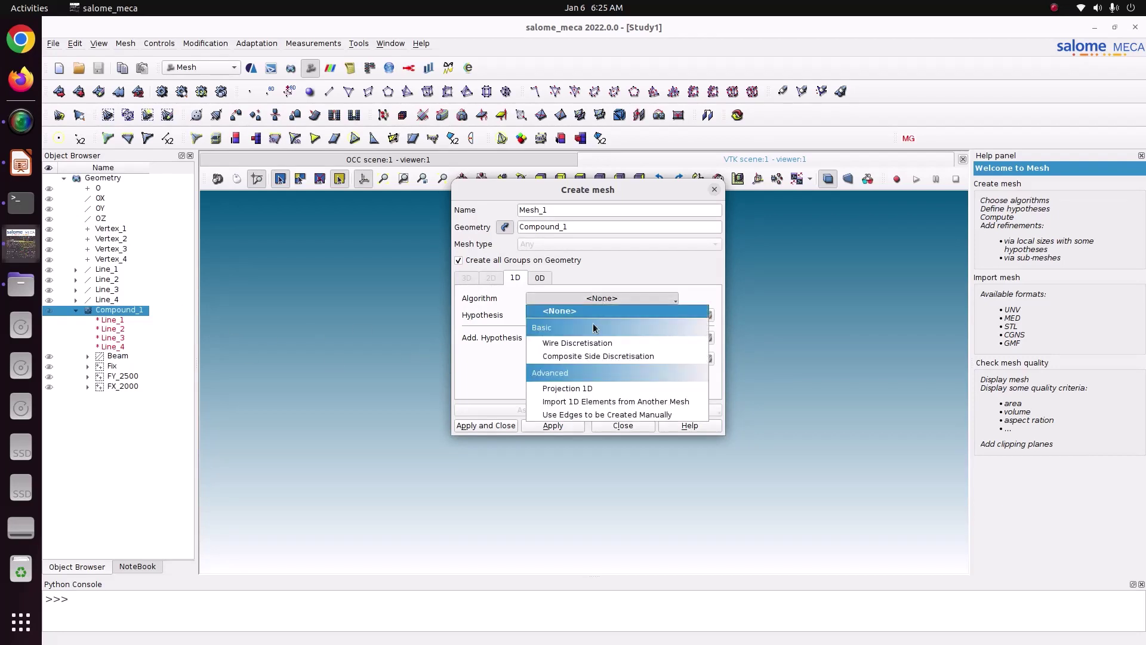
{"action": "left_click", "coordinate": [594, 332]}
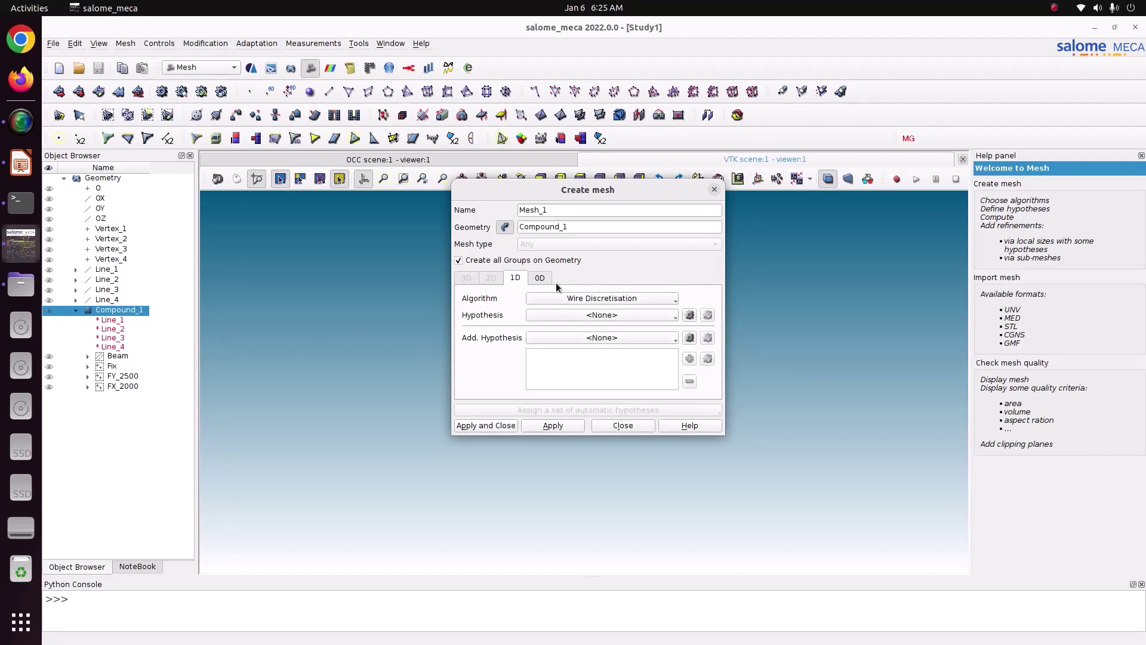
Assign a Local Length hypothesis to the wire discretisation and create the mesh definition.
{"action": "left_click", "coordinate": [690, 316]}
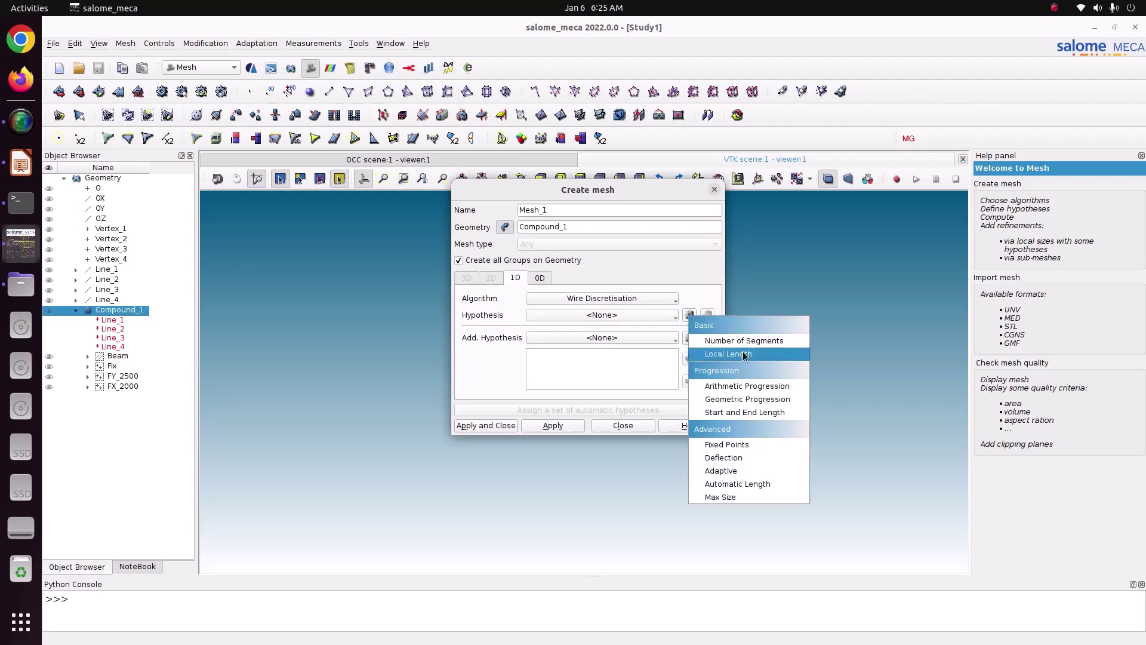
{"action": "left_click", "coordinate": [728, 354]}
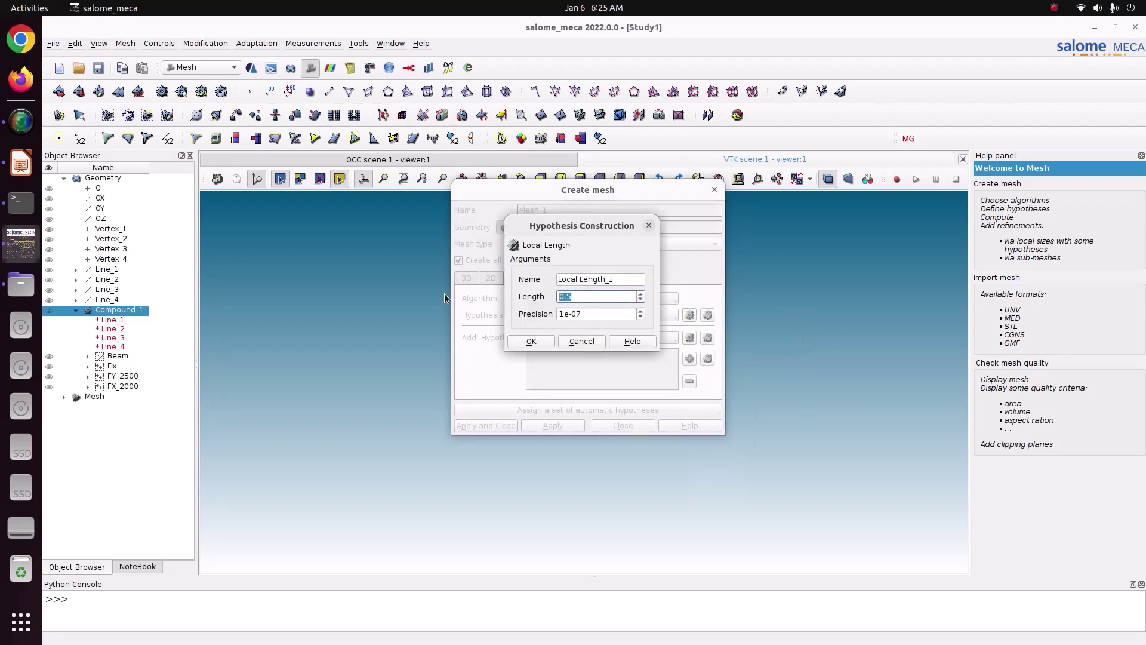
{"action": "type", "text": "0"}
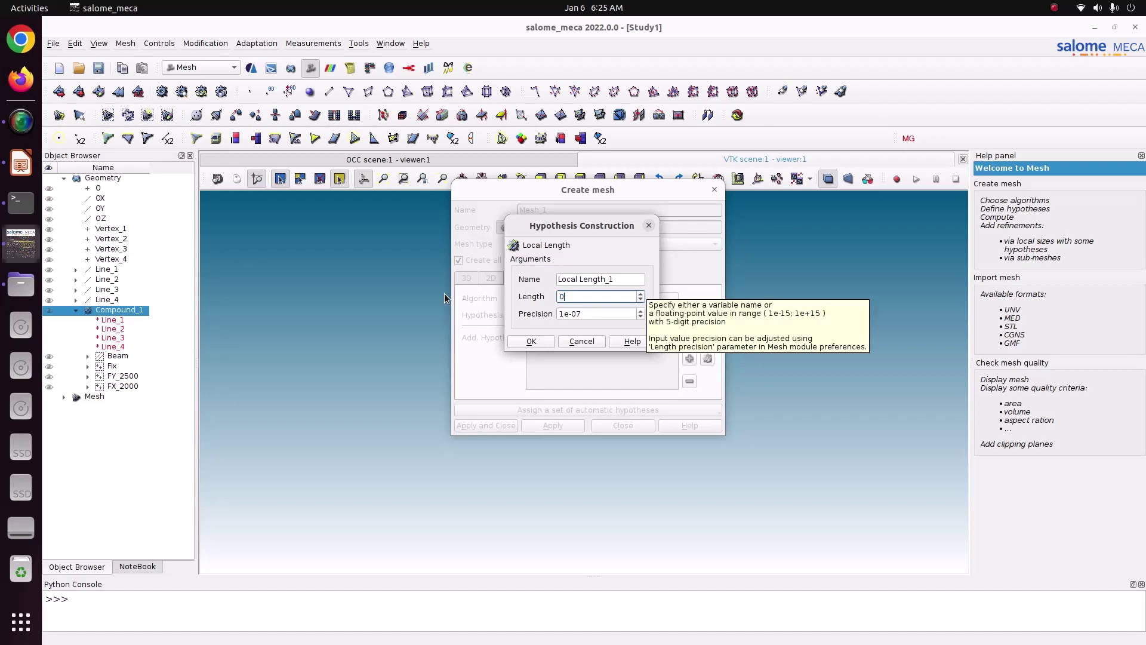
{"action": "left_click", "coordinate": [545, 340]}
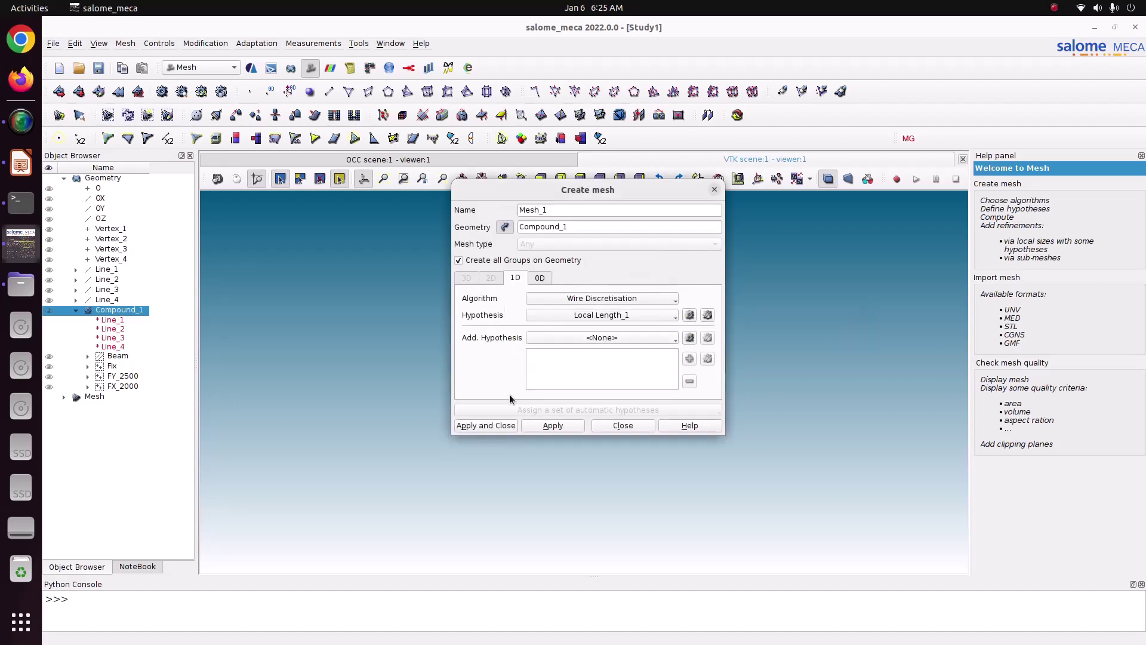
{"action": "left_click", "coordinate": [490, 426]}
Compute Mesh_1 and dismiss the mesh computation report.
{"action": "right_click", "coordinate": [118, 425]}
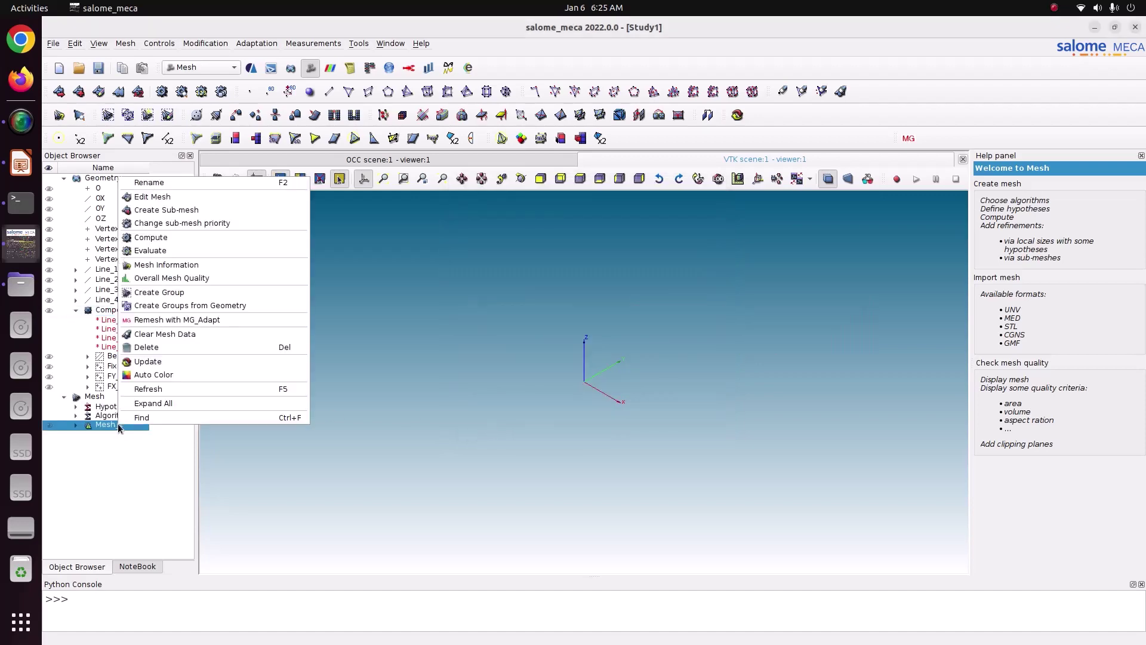
{"action": "left_click", "coordinate": [160, 237]}
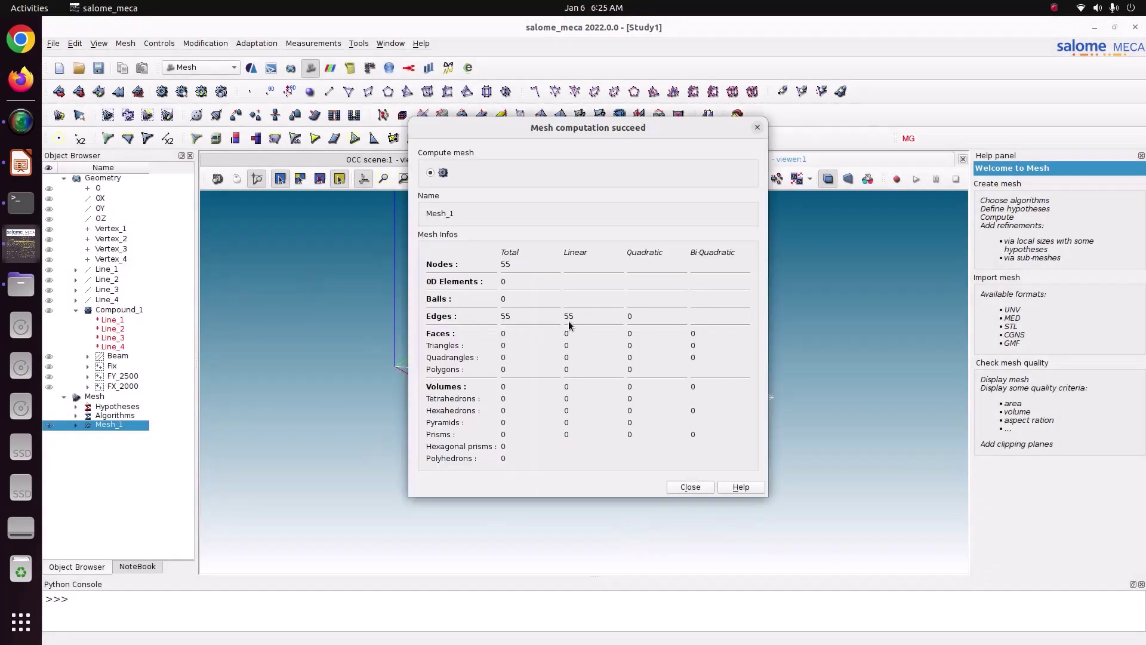
{"action": "left_click_drag", "start_coordinate": [593, 136], "coordinate": [790, 121]}
{"action": "left_click", "coordinate": [888, 472]}
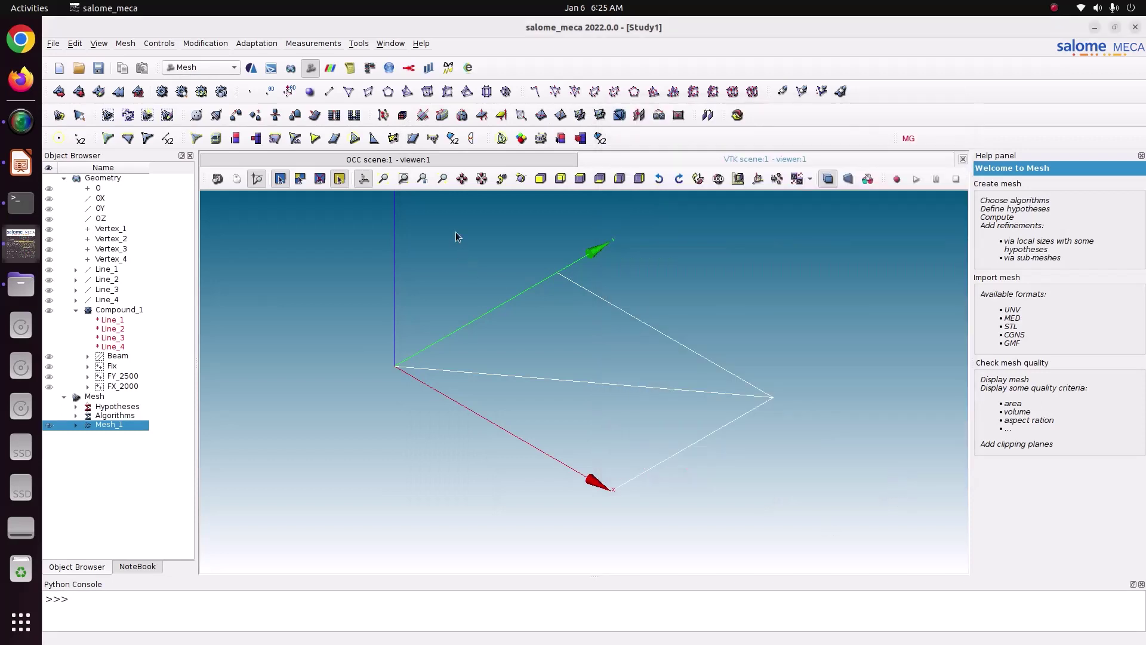
Examine the node distribution of Mesh_1 in top view through the Add Node dialog, without adding a node.
{"action": "left_click", "coordinate": [580, 179]}
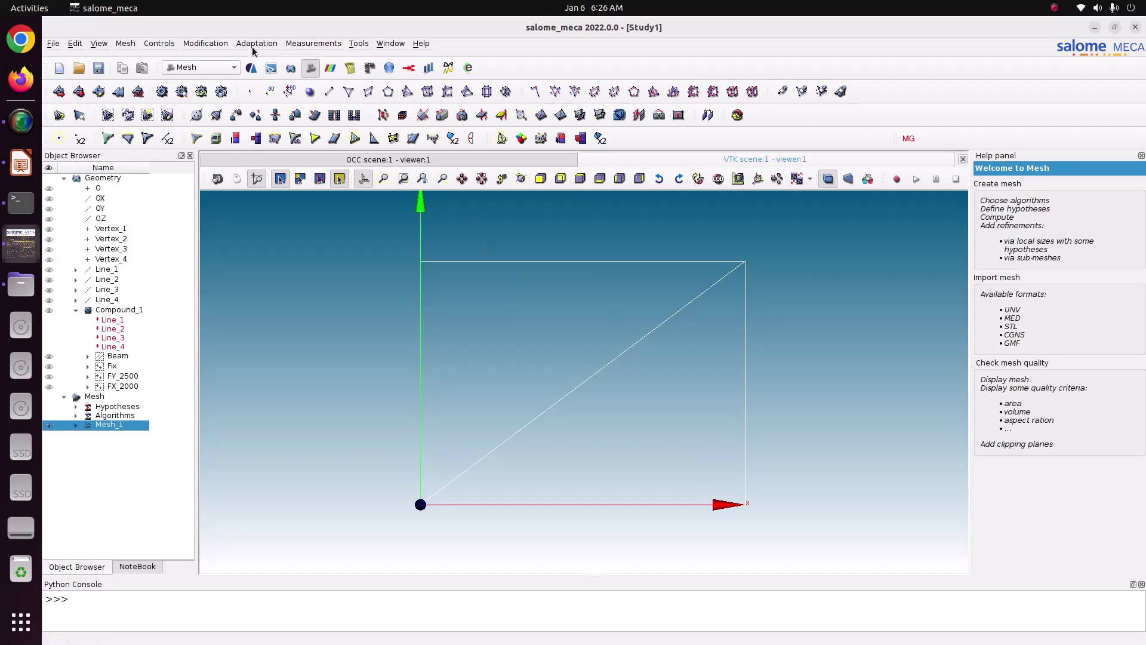
{"action": "left_click", "coordinate": [218, 44]}
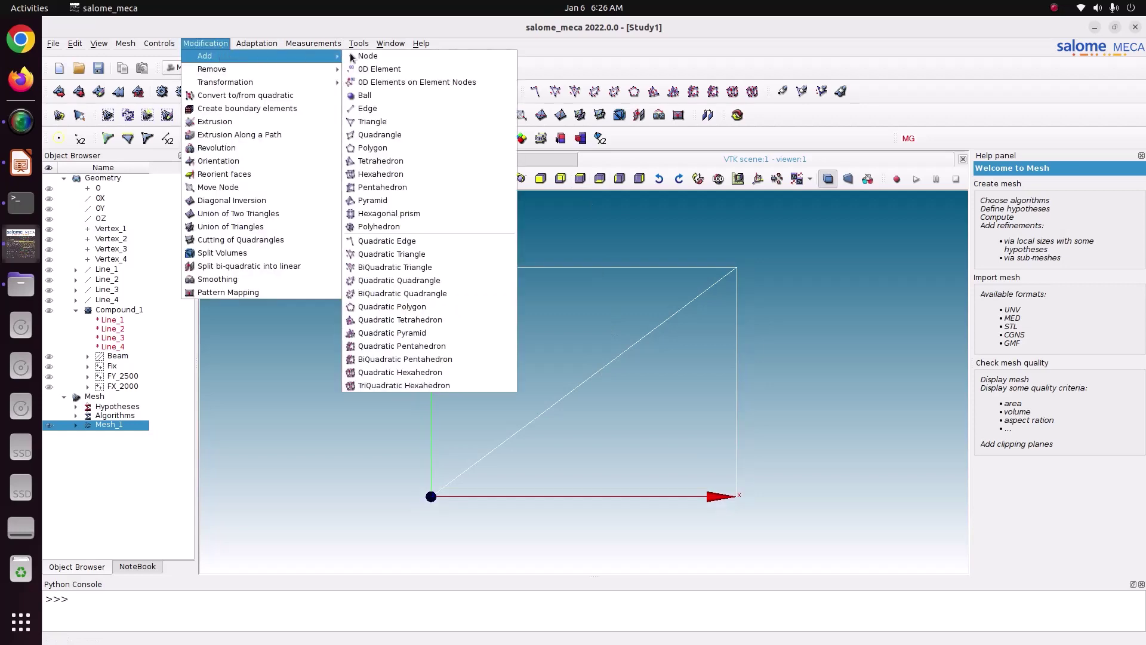
{"action": "mouse_move", "coordinate": [210, 56]}
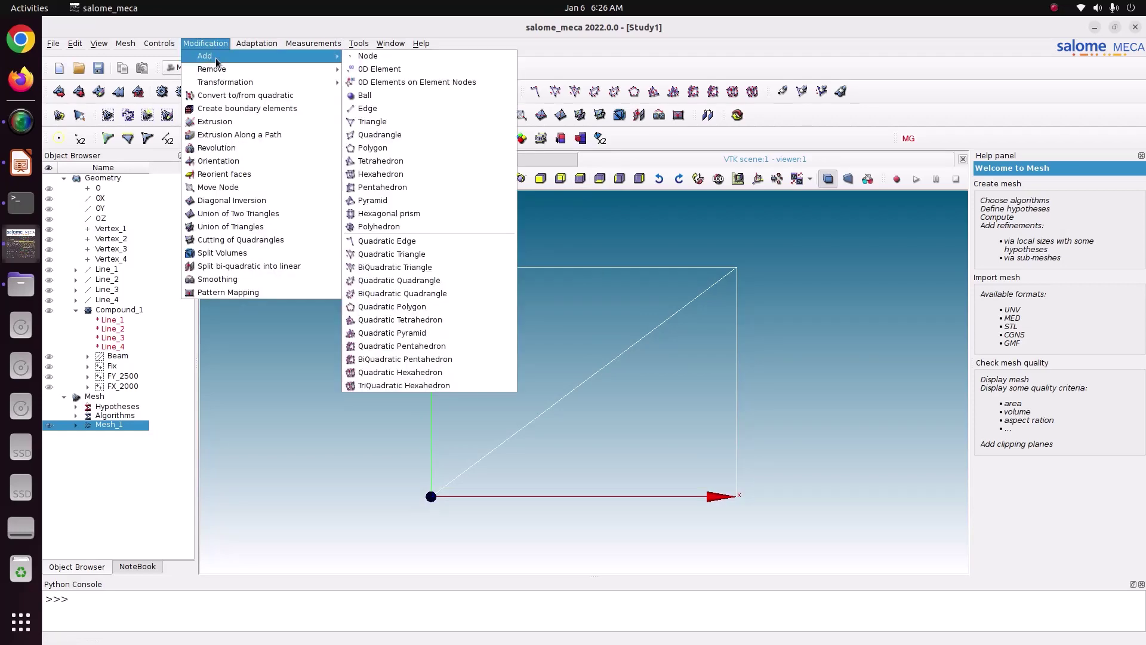
{"action": "left_click", "coordinate": [361, 56]}
{"action": "left_click_drag", "start_coordinate": [640, 219], "coordinate": [998, 132]}
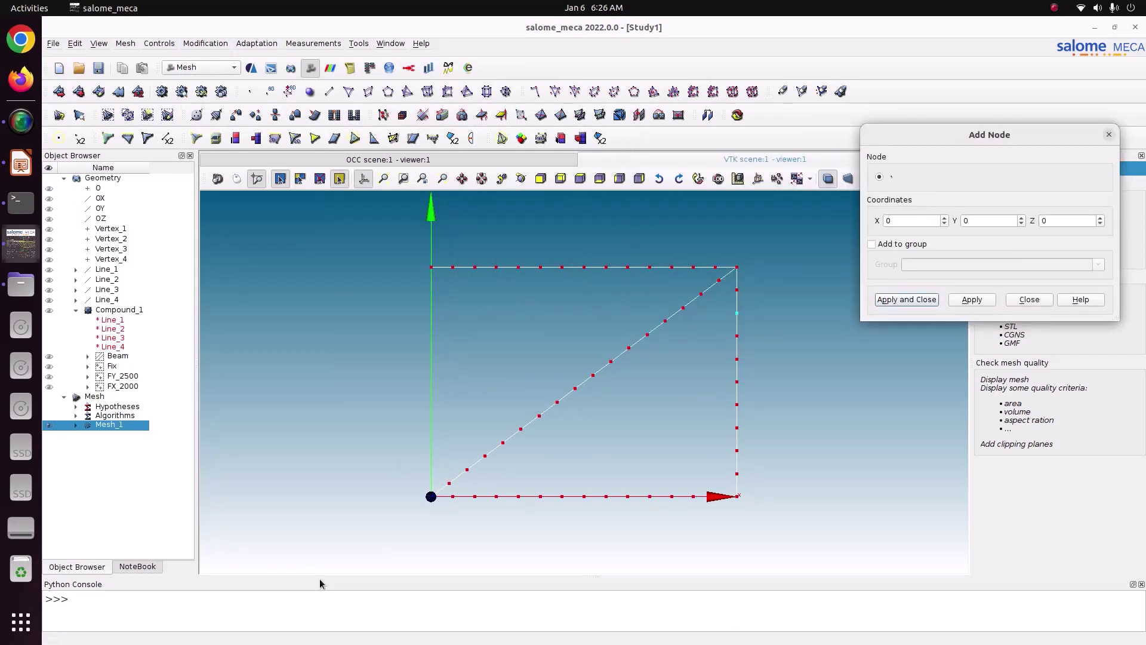
{"action": "left_click", "coordinate": [1029, 299]}
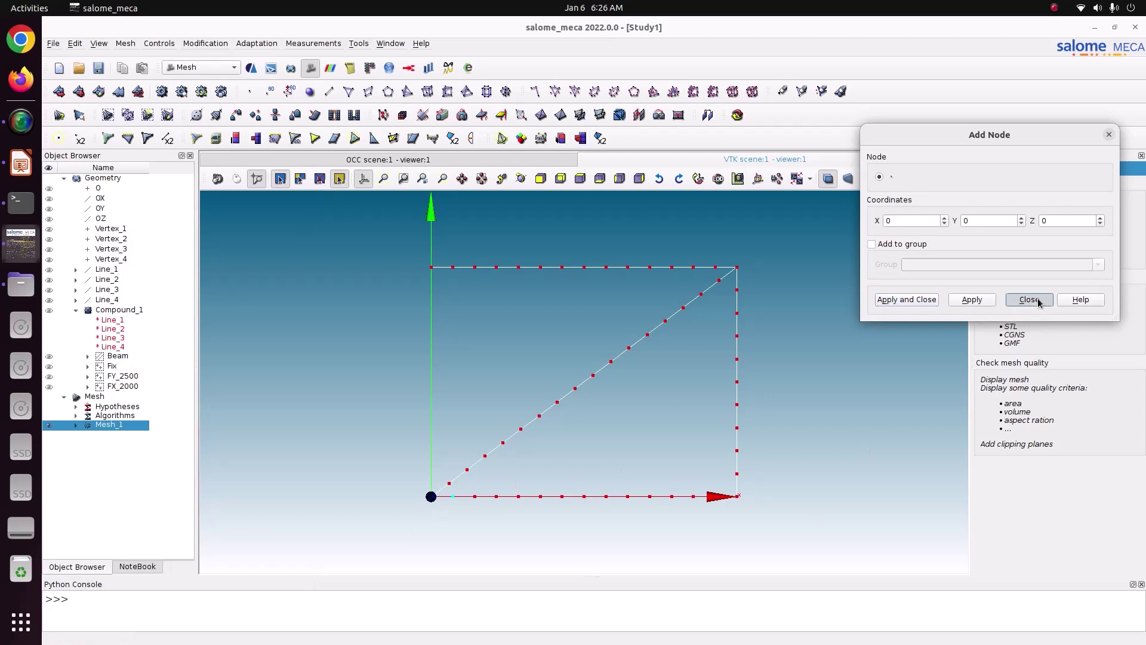
Expand the node and edge groups of Mesh_1 and save the study.
{"action": "left_click", "coordinate": [74, 425]}
{"action": "left_click", "coordinate": [88, 461]}
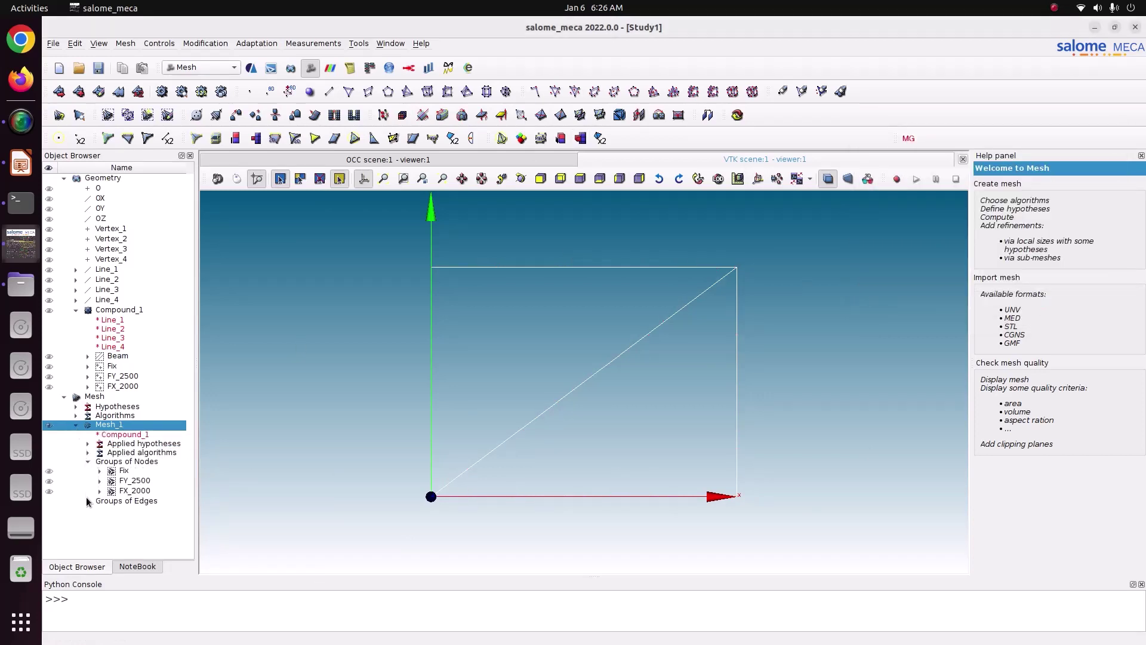
{"action": "left_click", "coordinate": [87, 501]}
{"action": "left_click", "coordinate": [98, 68]}
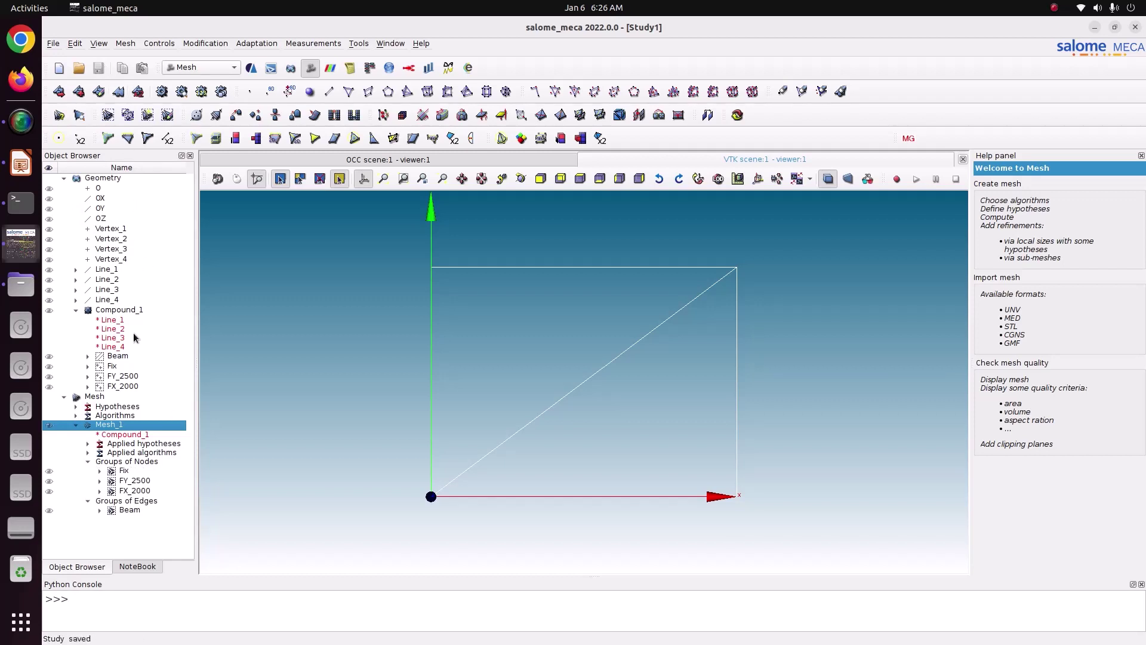
Export Mesh_1 as a MED 4.1 file named Mesh_1 in the 64_trusses folder.
{"action": "right_click", "coordinate": [118, 424]}
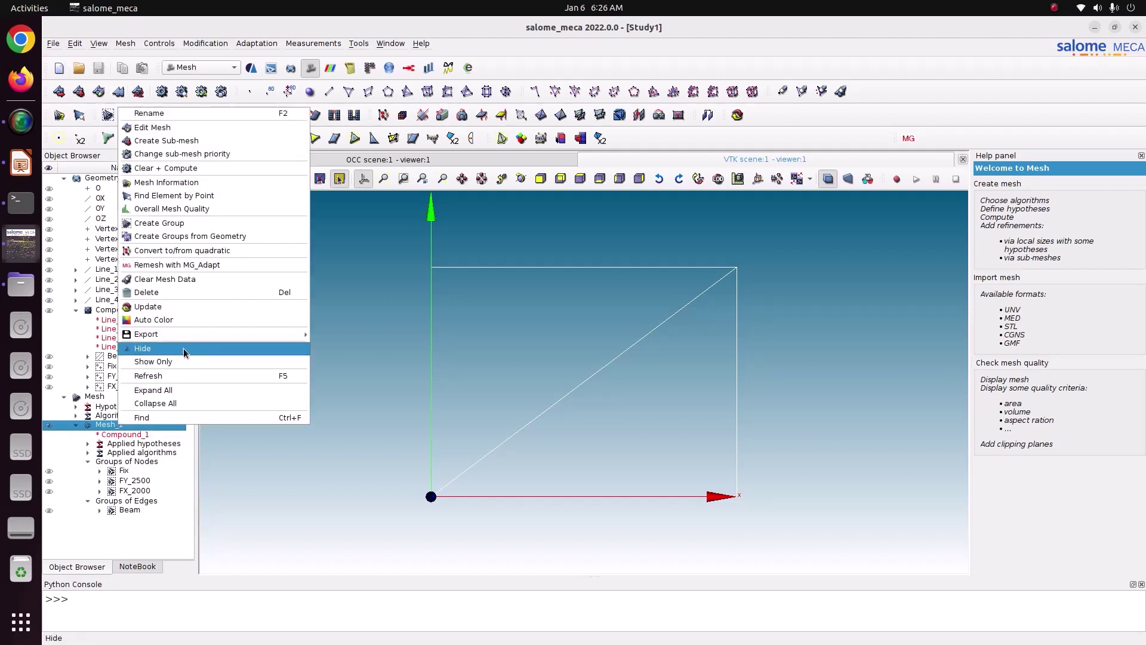
{"action": "mouse_move", "coordinate": [251, 334]}
{"action": "left_click", "coordinate": [334, 335]}
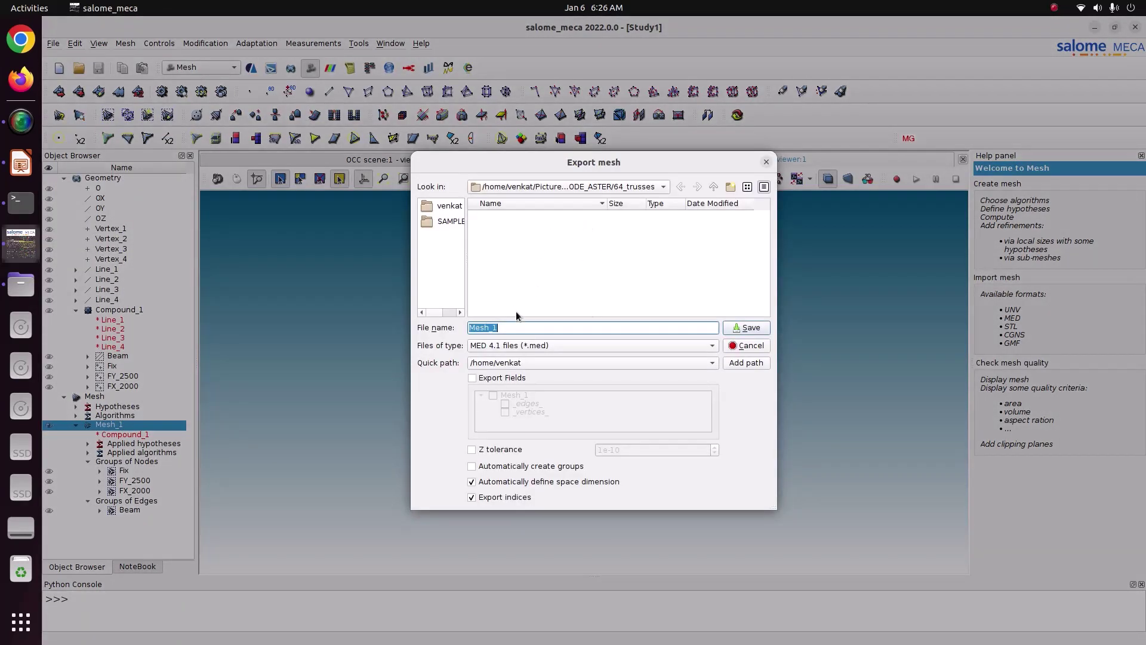
{"action": "left_click", "coordinate": [748, 327]}
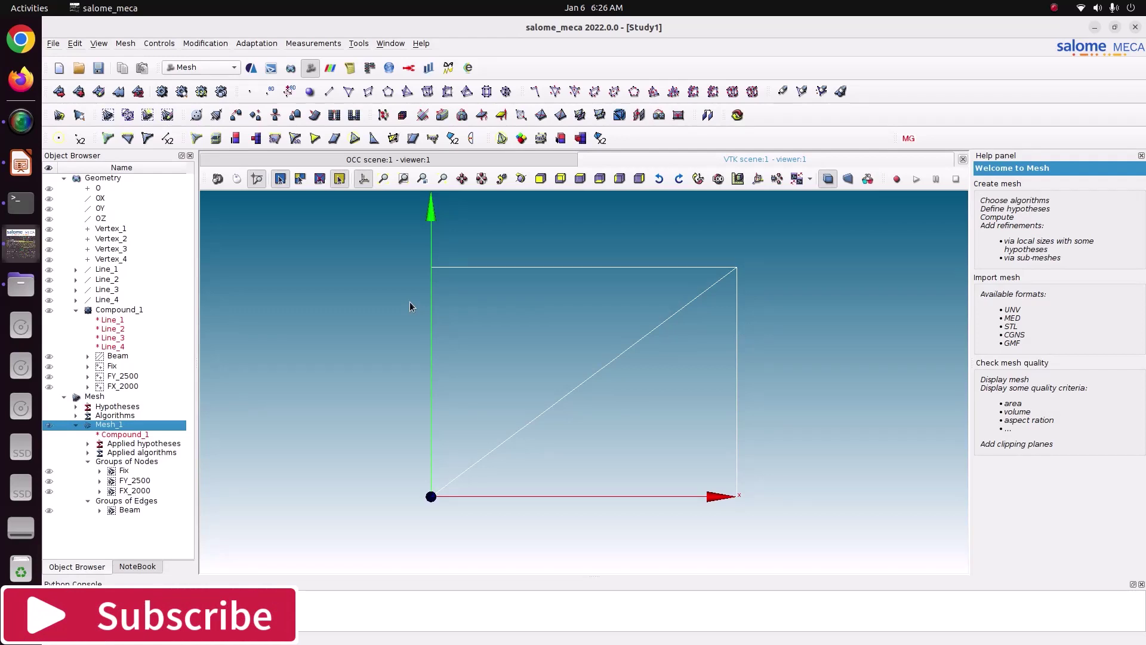
Switch to the file manager and launch Efficient_v0-2-0.jar from the Videos folder with OpenJDK Java 8 Runtime.
{"action": "left_click", "coordinate": [202, 67]}
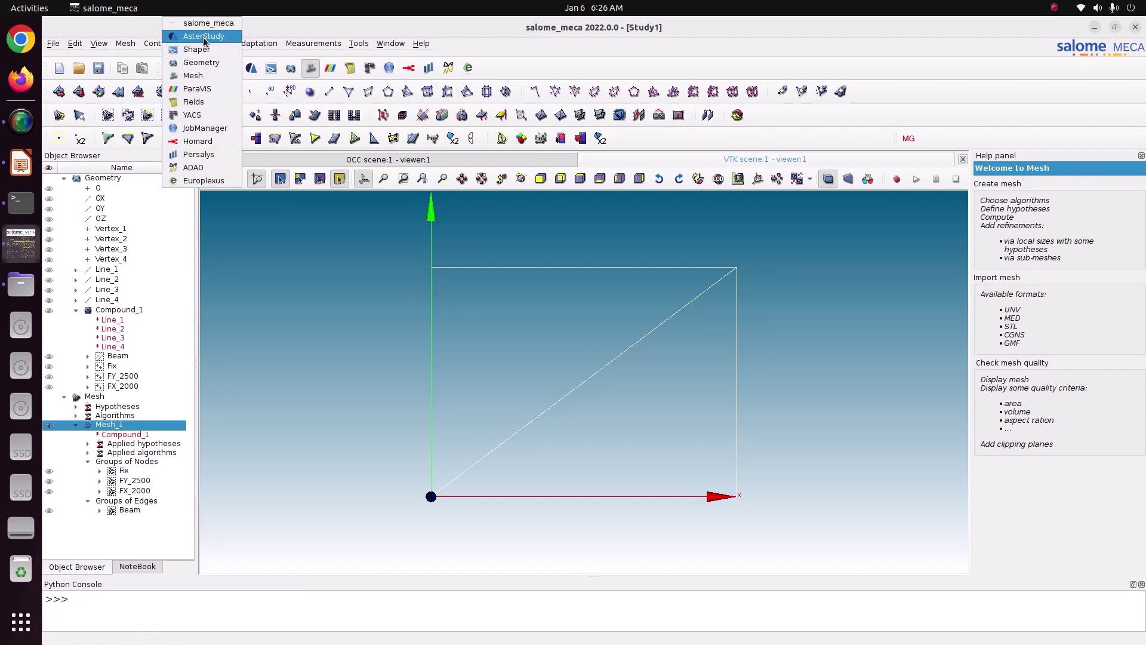
{"action": "left_click", "coordinate": [307, 17]}
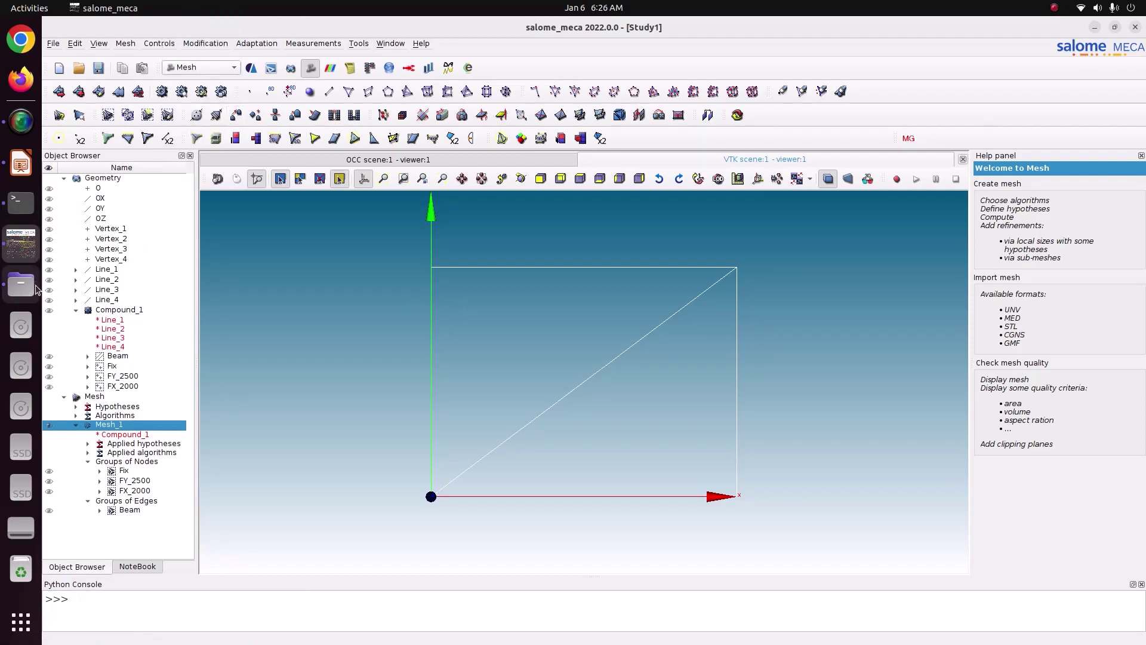
{"action": "left_click", "coordinate": [24, 285]}
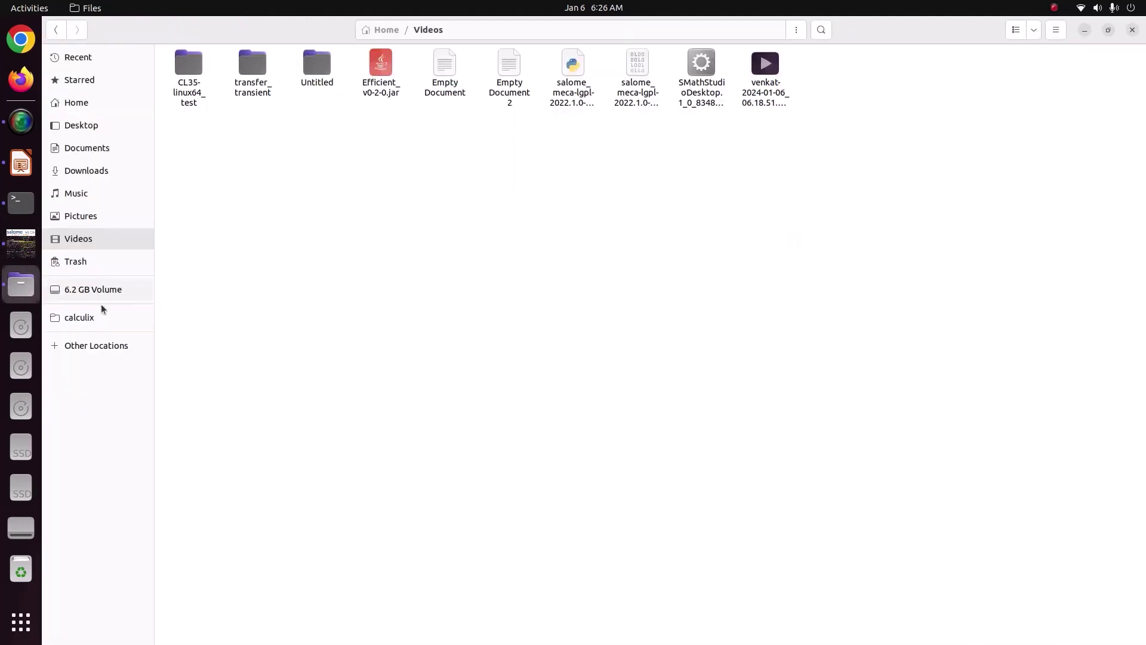
{"action": "right_click", "coordinate": [384, 92]}
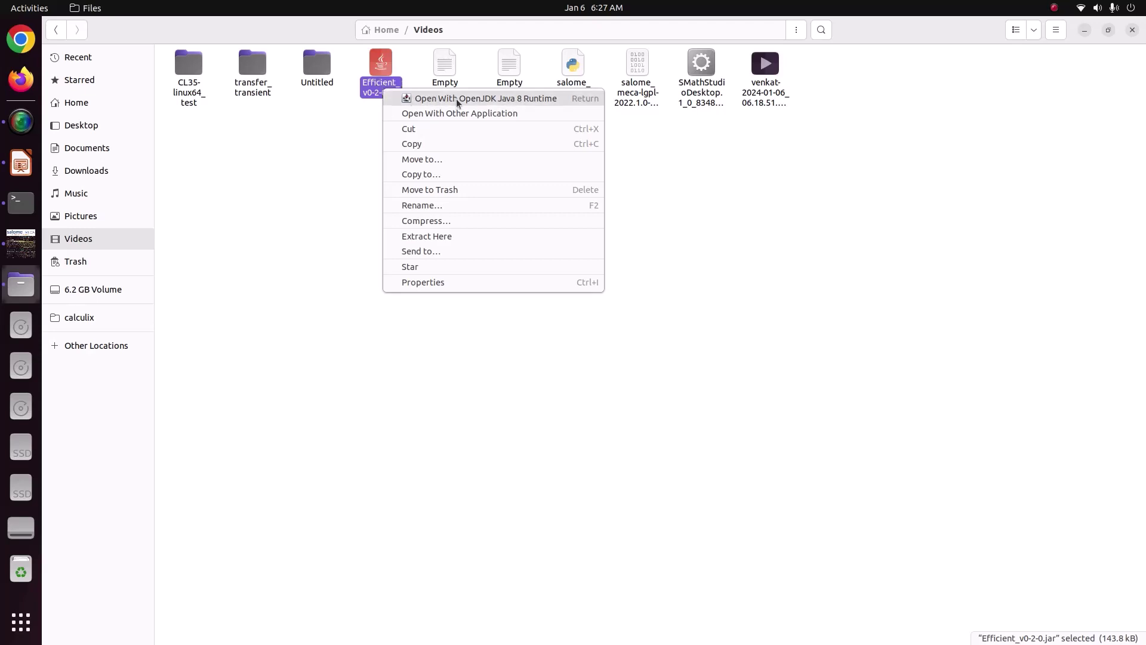
{"action": "left_click", "coordinate": [429, 101]}
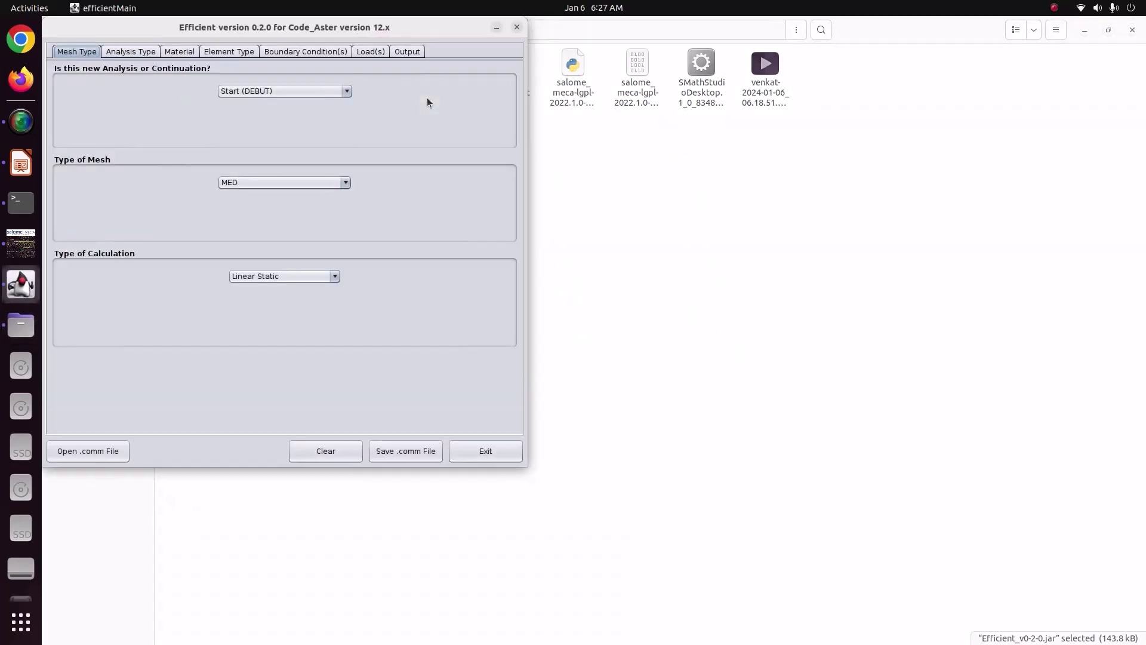
{"action": "left_click_drag", "start_coordinate": [255, 27], "coordinate": [715, 82]}
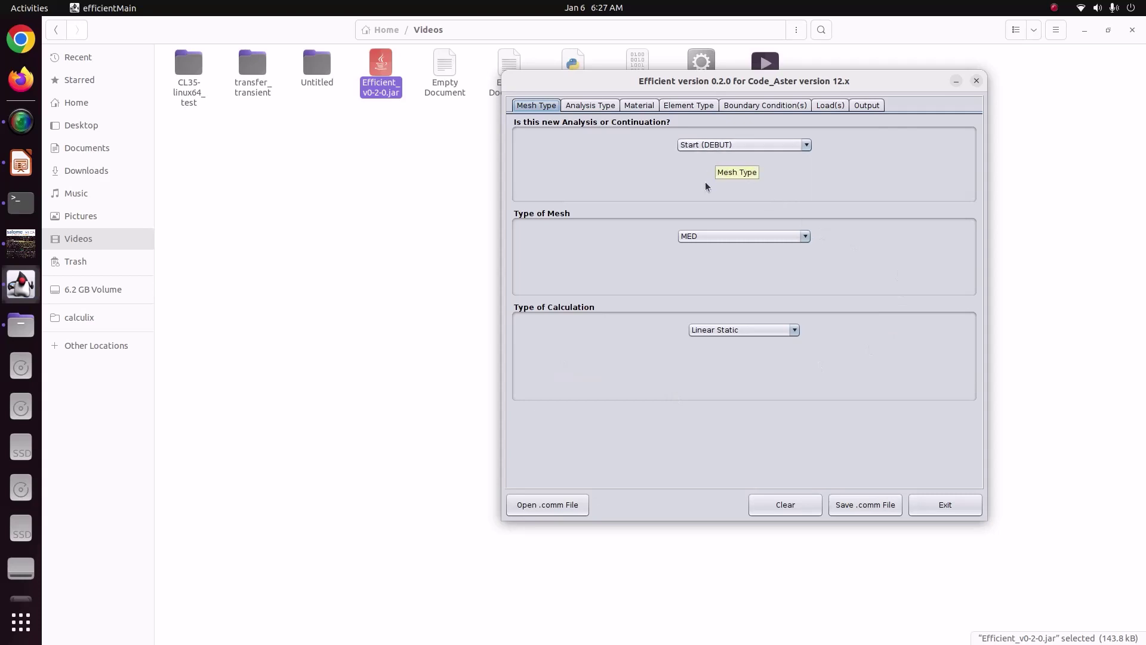
Set the type of calculation to Linear Static and the analysis type to Mechanical - Beam.
{"action": "left_click", "coordinate": [714, 332]}
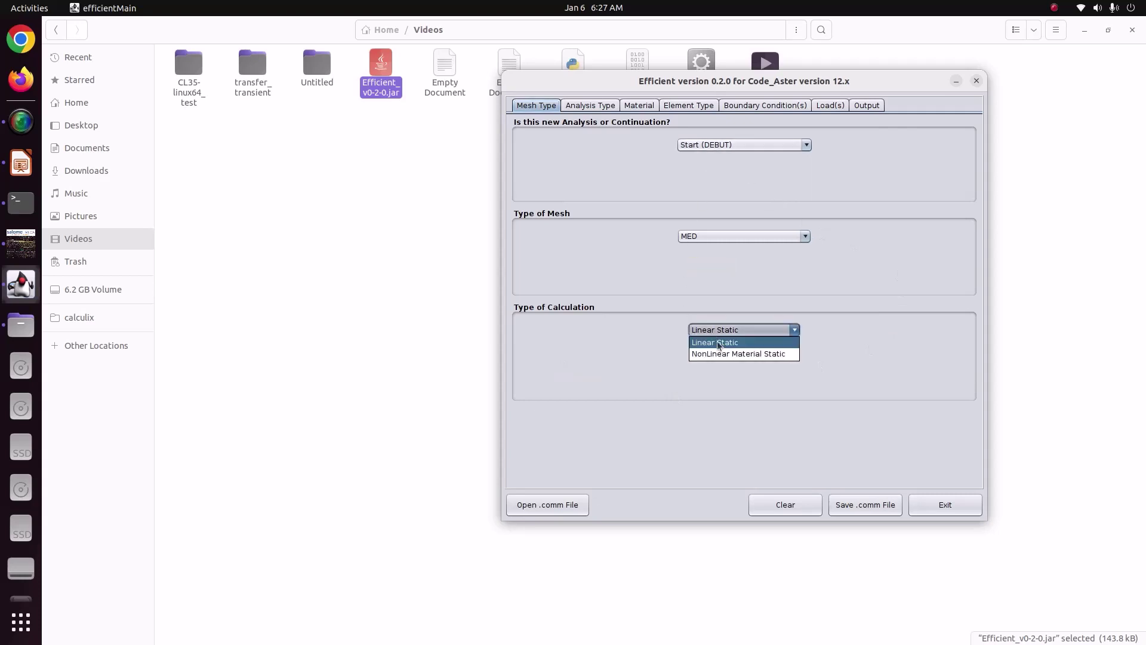
{"action": "left_click", "coordinate": [719, 345]}
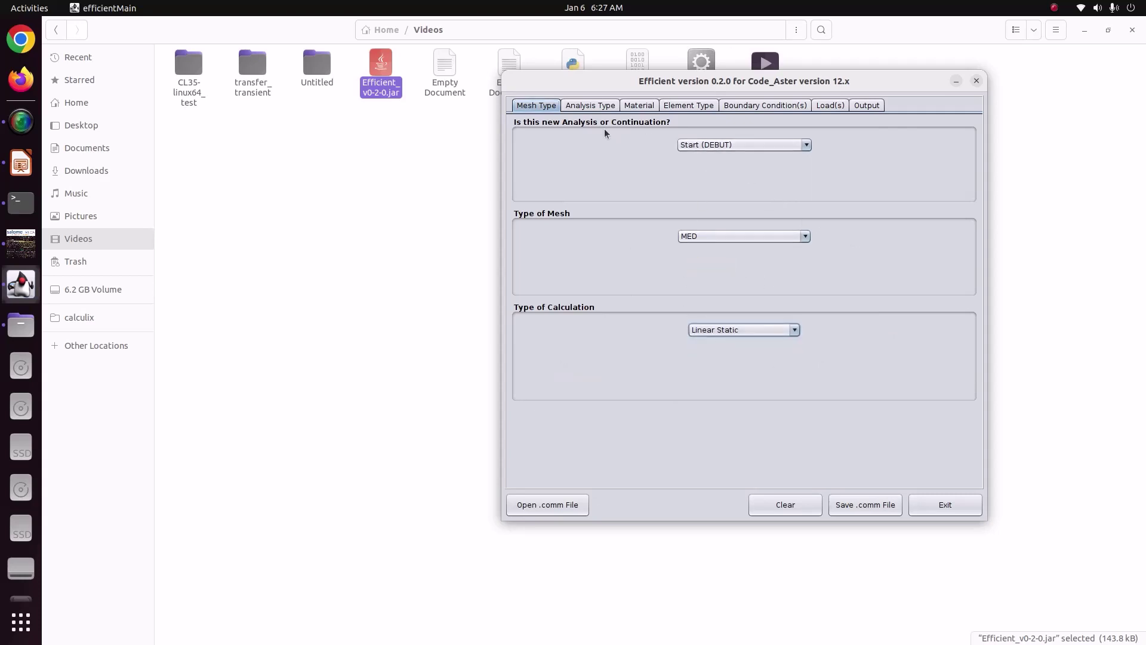
{"action": "left_click", "coordinate": [591, 105]}
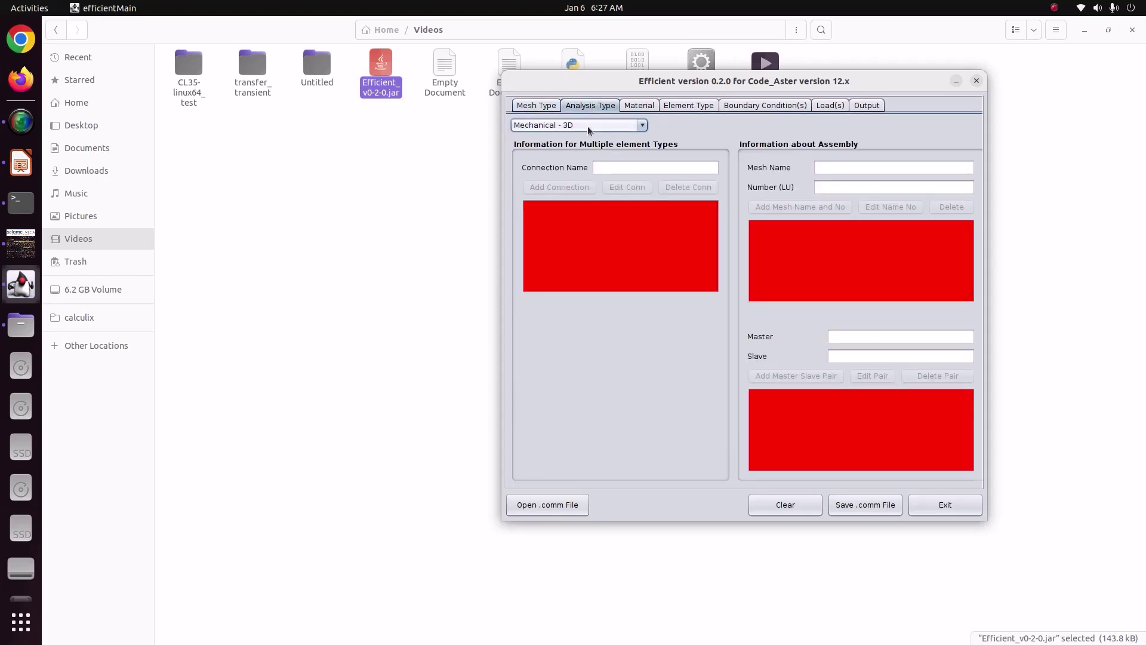
{"action": "left_click", "coordinate": [588, 126]}
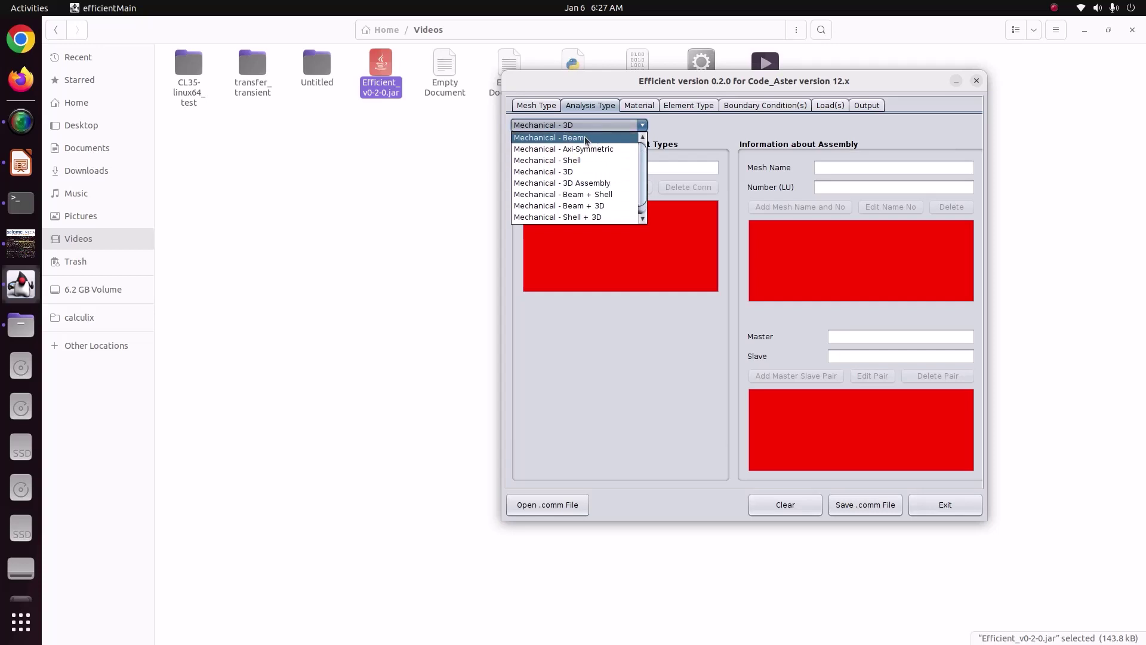
{"action": "left_click", "coordinate": [560, 141]}
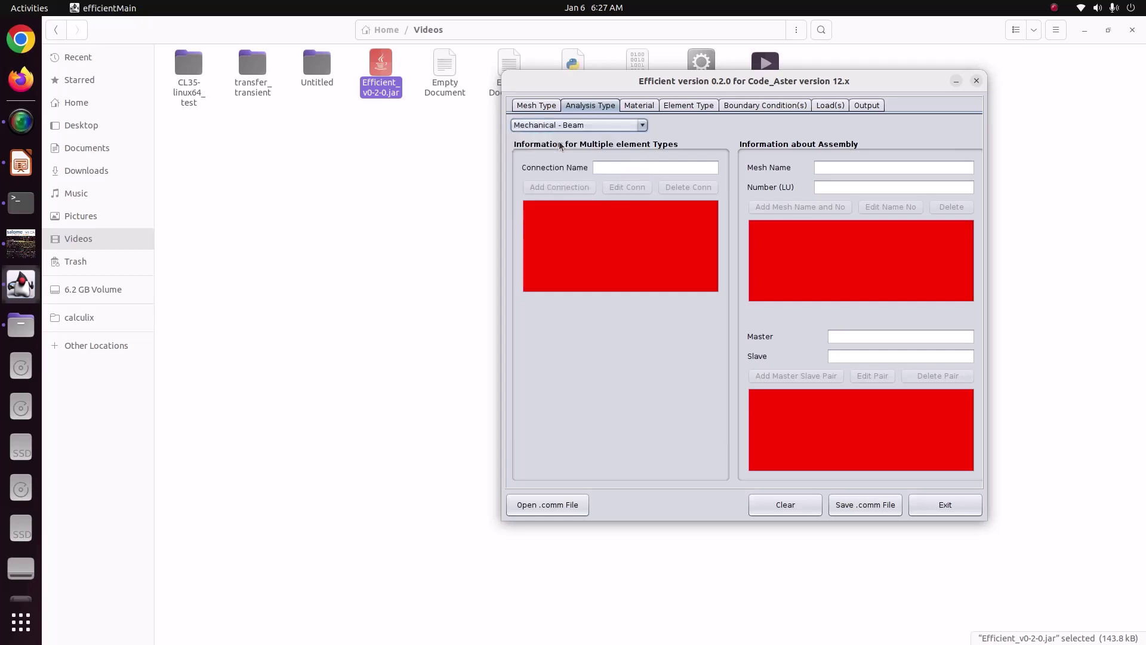
Start a material definition based on Carbon Steel and name the material CS.
{"action": "left_click", "coordinate": [640, 106]}
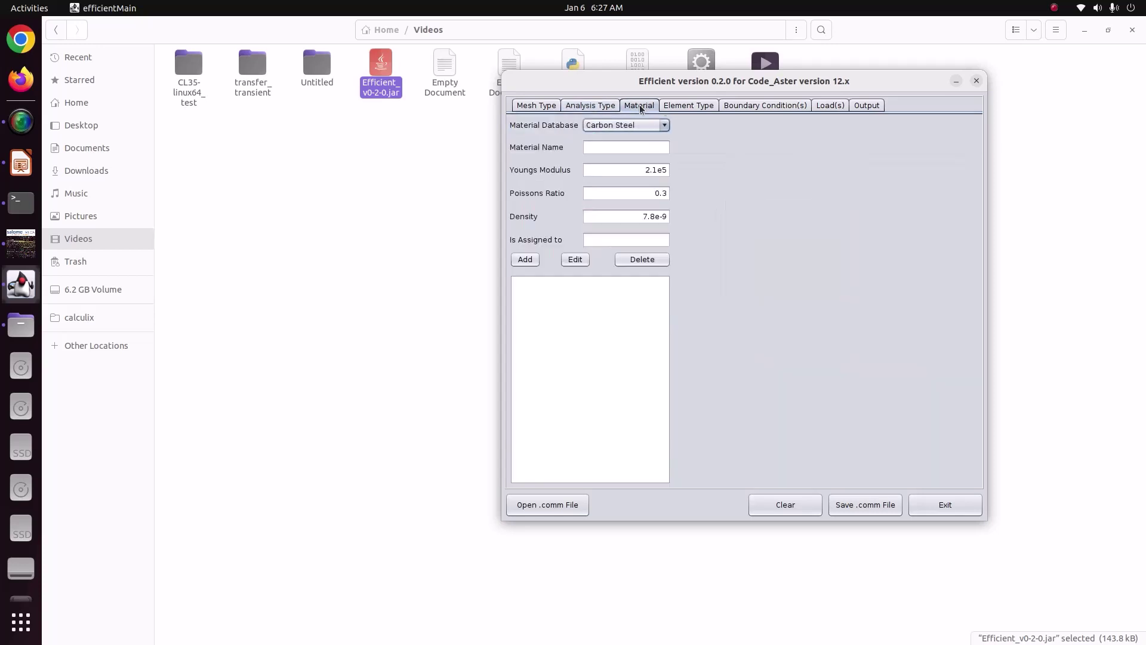
{"action": "mouse_move", "coordinate": [640, 123]}
{"action": "left_click", "coordinate": [627, 147]}
{"action": "type", "text": "CS"}
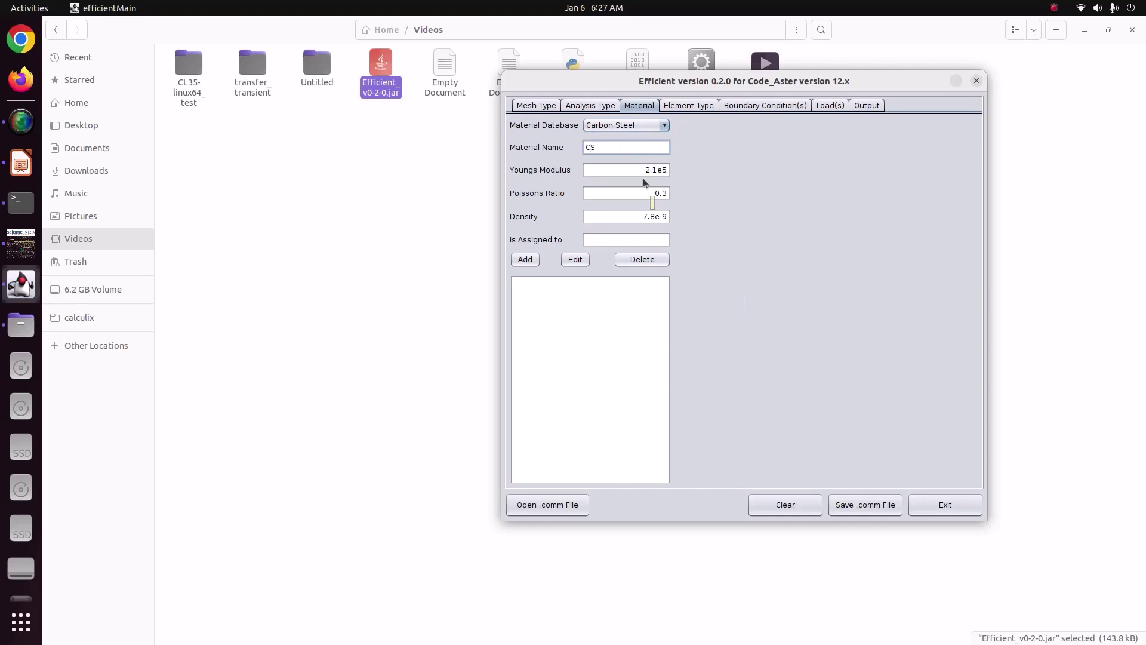
{"action": "key", "text": "Tab"}
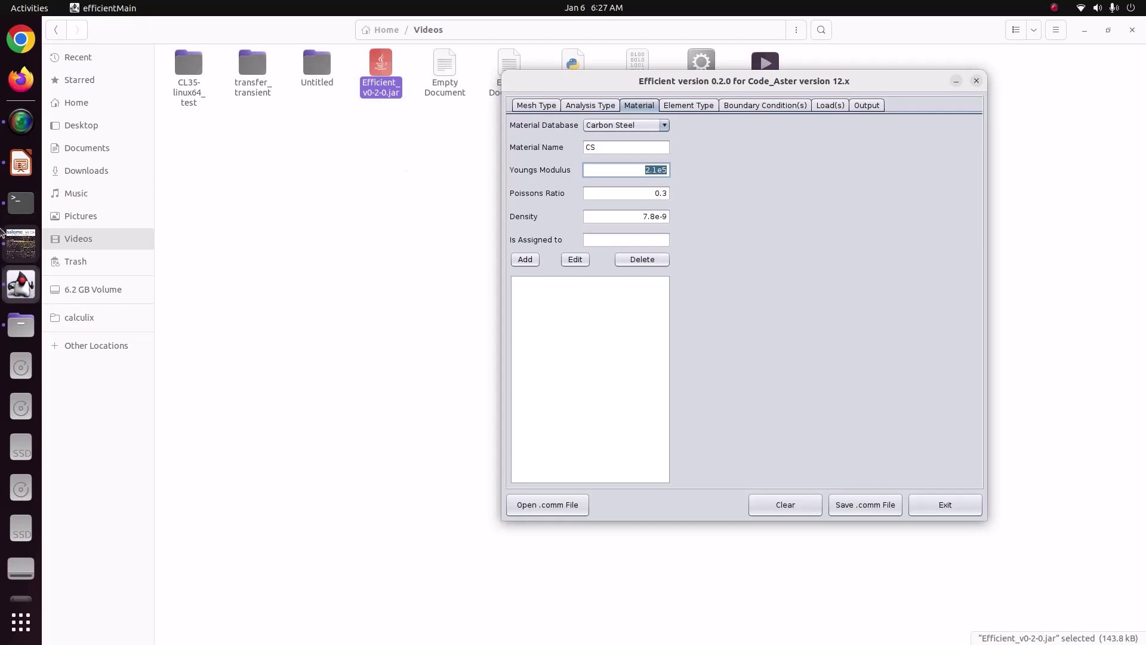
Consult the material data in the trusses_1.pptx presentation and set the Young's modulus to 210e9 in Efficient.
{"action": "left_click", "coordinate": [21, 162]}
{"action": "left_click", "coordinate": [123, 164]}
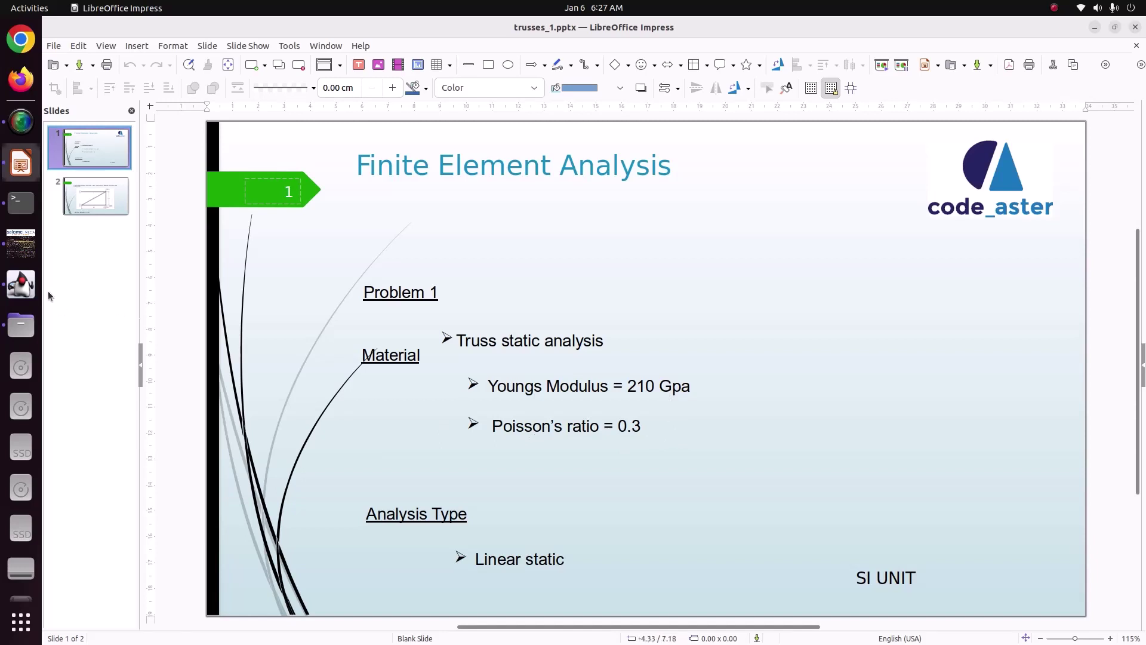
{"action": "left_click", "coordinate": [21, 243]}
{"action": "left_click", "coordinate": [21, 162]}
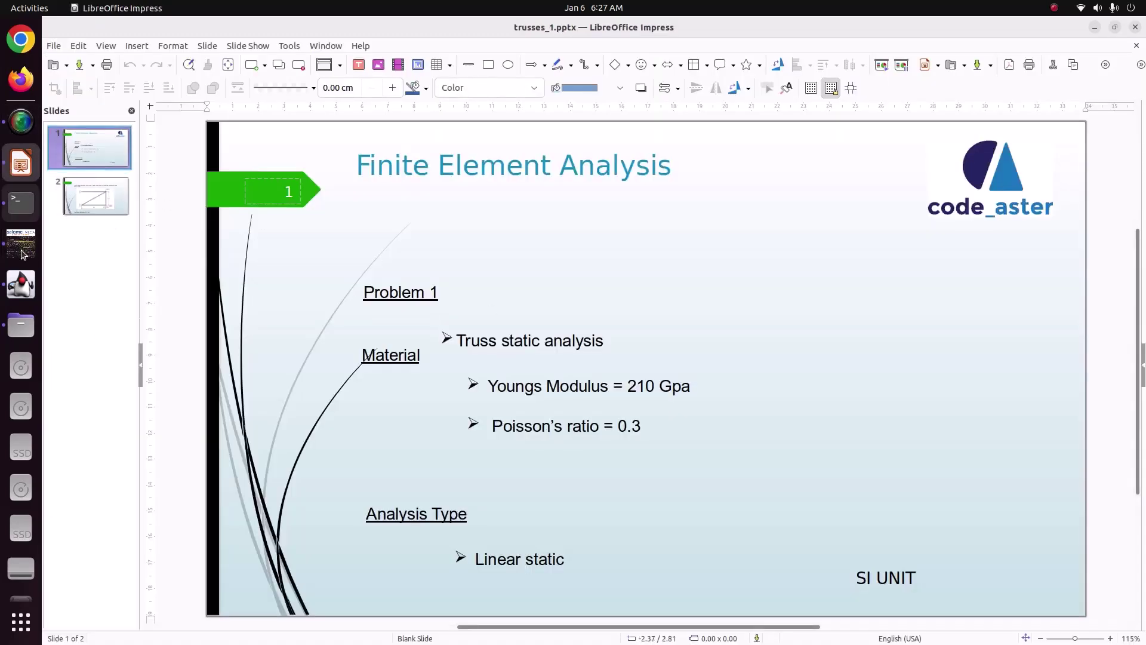
{"action": "left_click", "coordinate": [21, 284]}
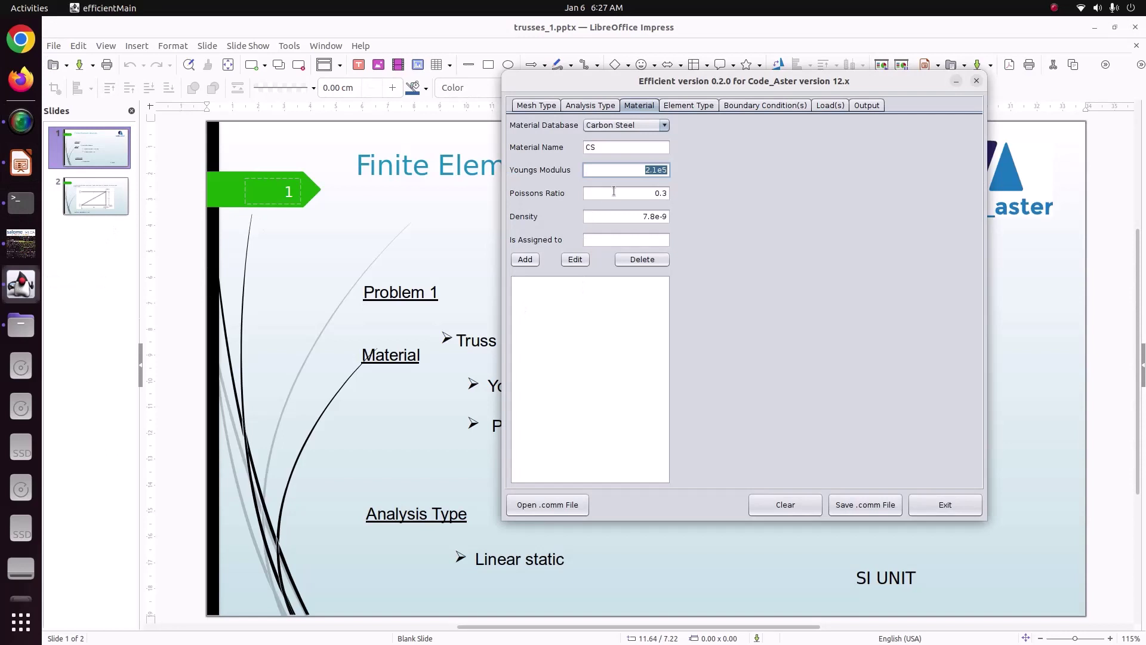
{"action": "type", "text": "210e9"}
{"action": "left_click", "coordinate": [645, 187]}
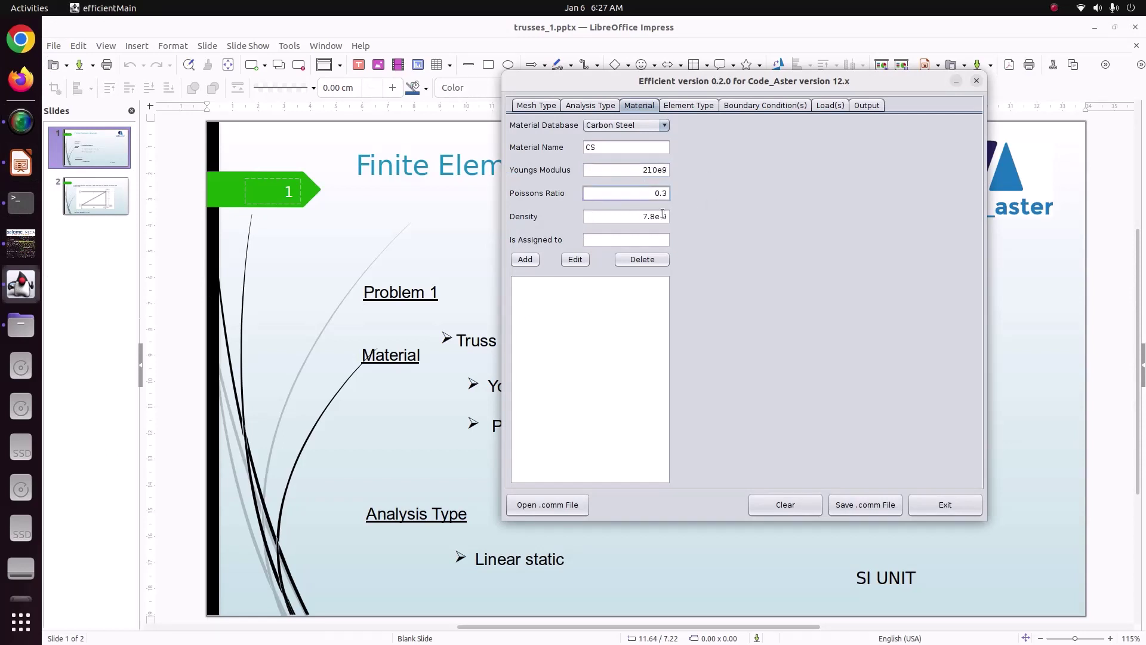
Set the material's density to 7860, assign it to All, and add the material to the list.
{"action": "left_click_drag", "start_coordinate": [621, 212], "coordinate": [706, 212]}
{"action": "key", "text": "BackSpace"}
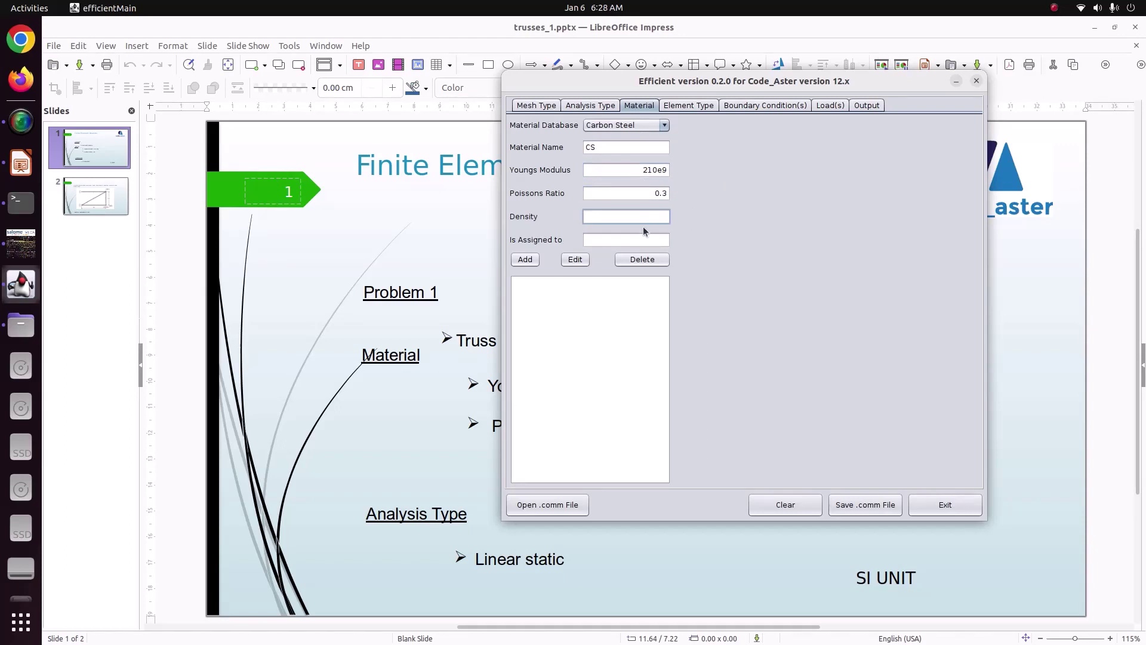
{"action": "left_click", "coordinate": [610, 239]}
{"action": "type", "text": "All"}
{"action": "left_click", "coordinate": [526, 260]}
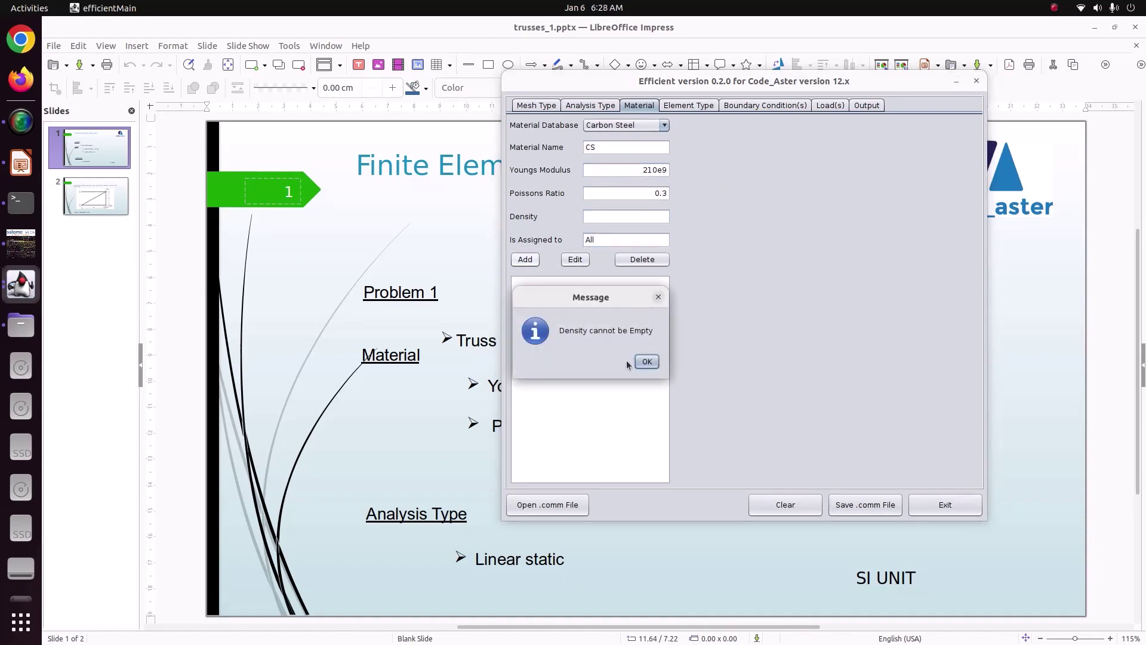
{"action": "left_click", "coordinate": [647, 360]}
{"action": "left_click", "coordinate": [640, 222]}
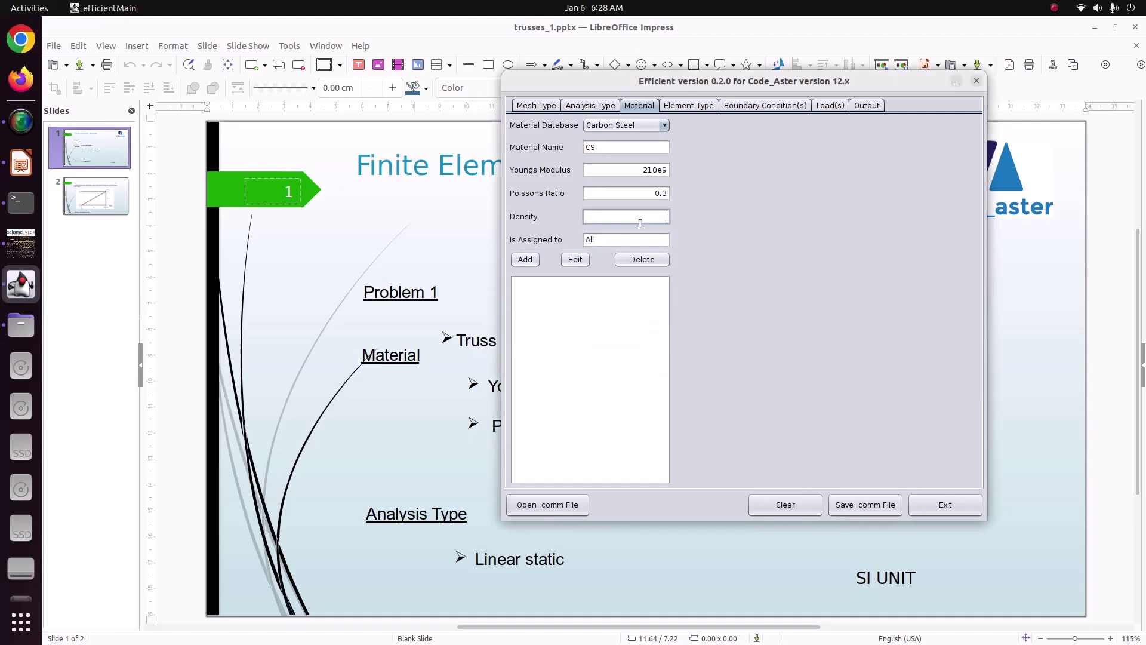
{"action": "type", "text": "7860"}
{"action": "left_click", "coordinate": [526, 260]}
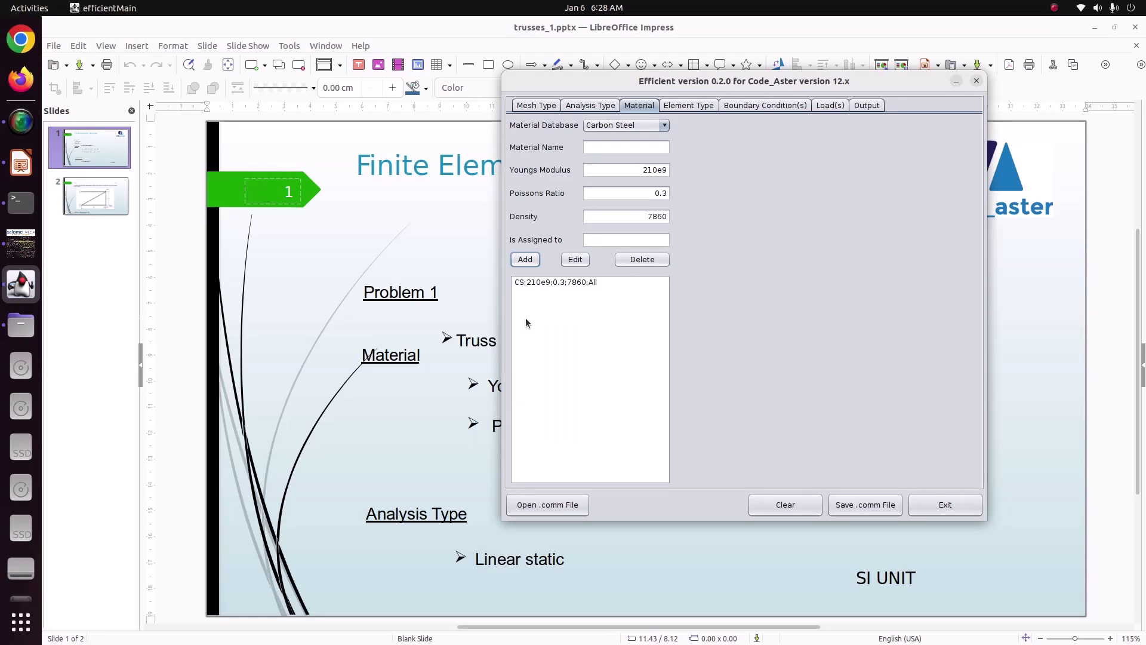
Start a Beam element definition with a Rectangle section and assign it to Beam, checking the edge group's name in salome_meca.
{"action": "left_click", "coordinate": [673, 109]}
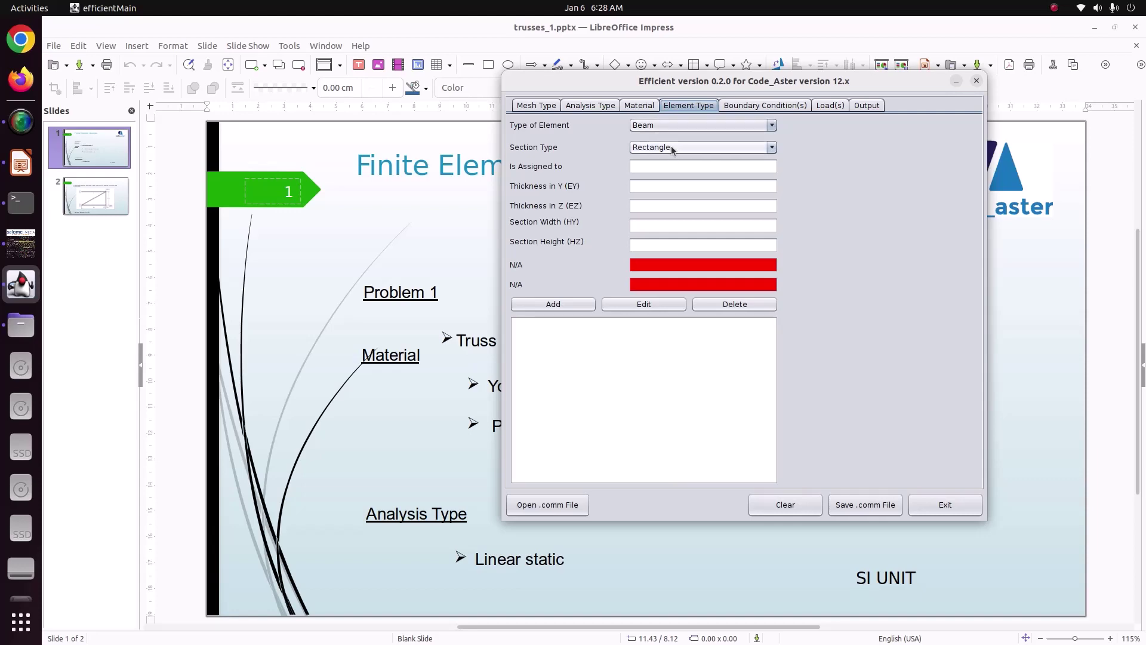
{"action": "left_click", "coordinate": [666, 167]}
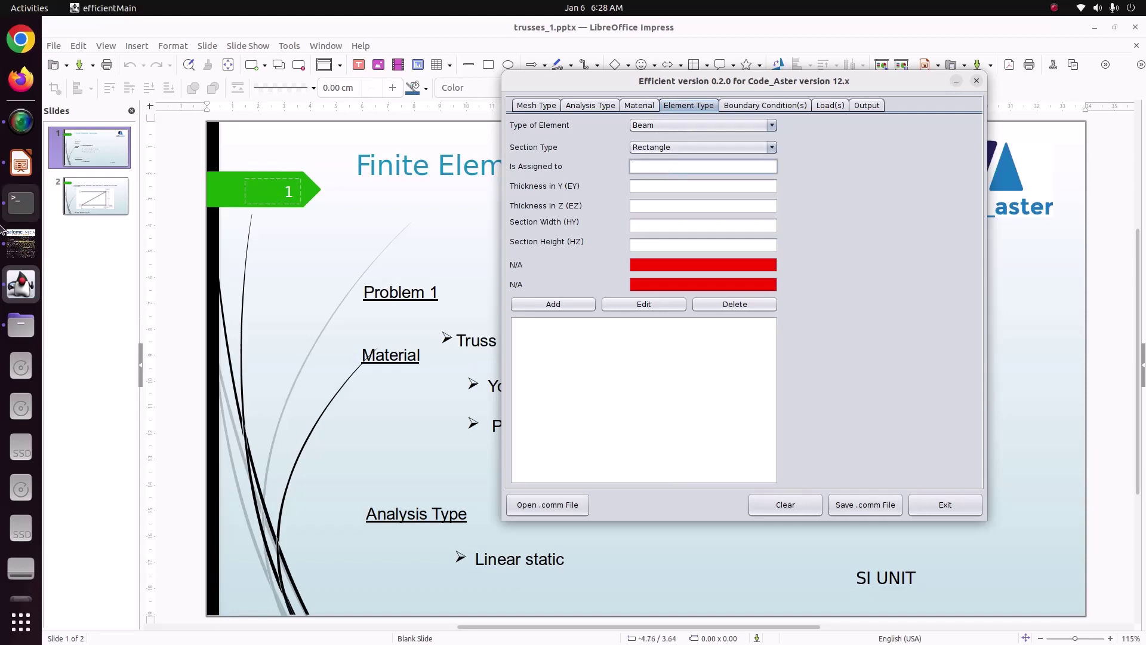
{"action": "left_click", "coordinate": [9, 252]}
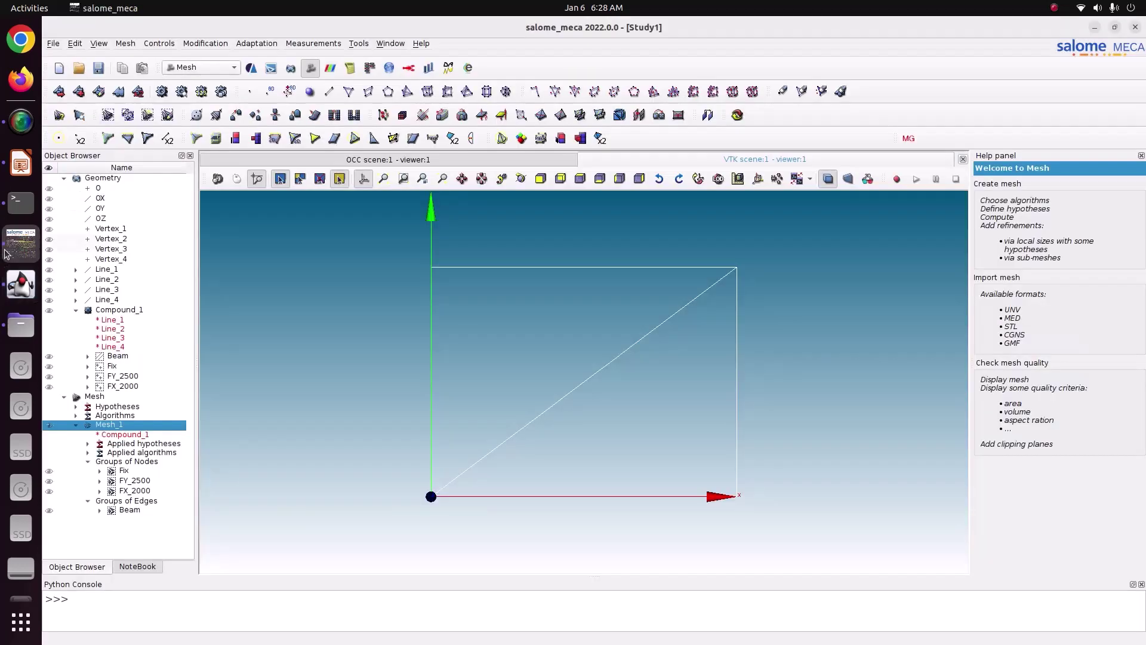
{"action": "double_click", "coordinate": [128, 511]}
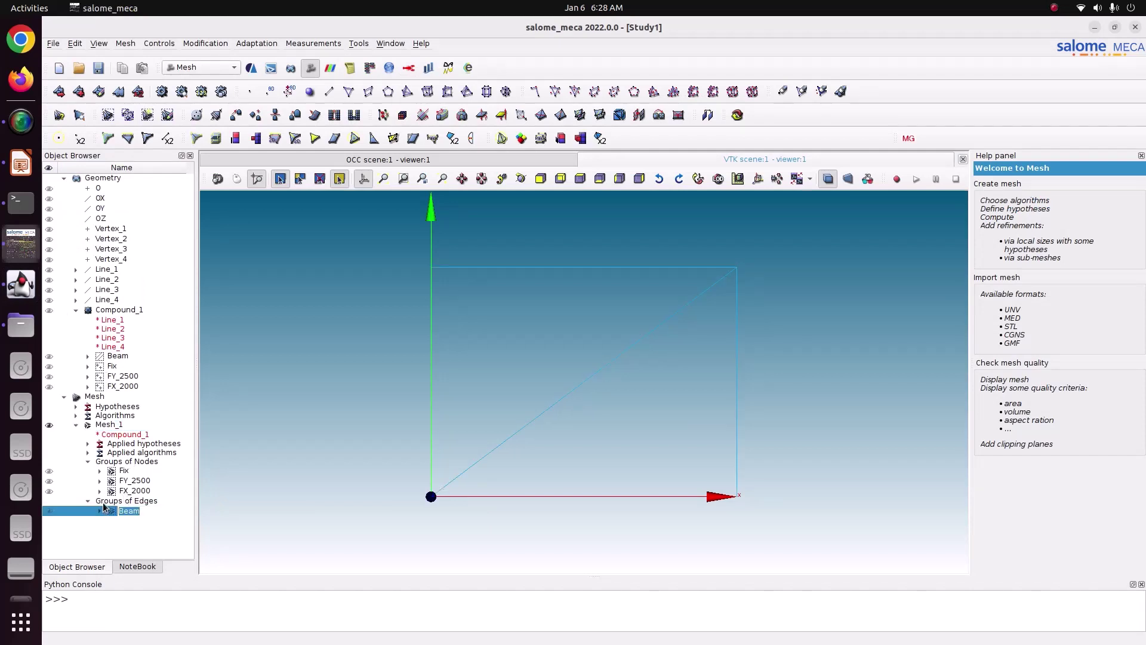
{"action": "left_click", "coordinate": [22, 282]}
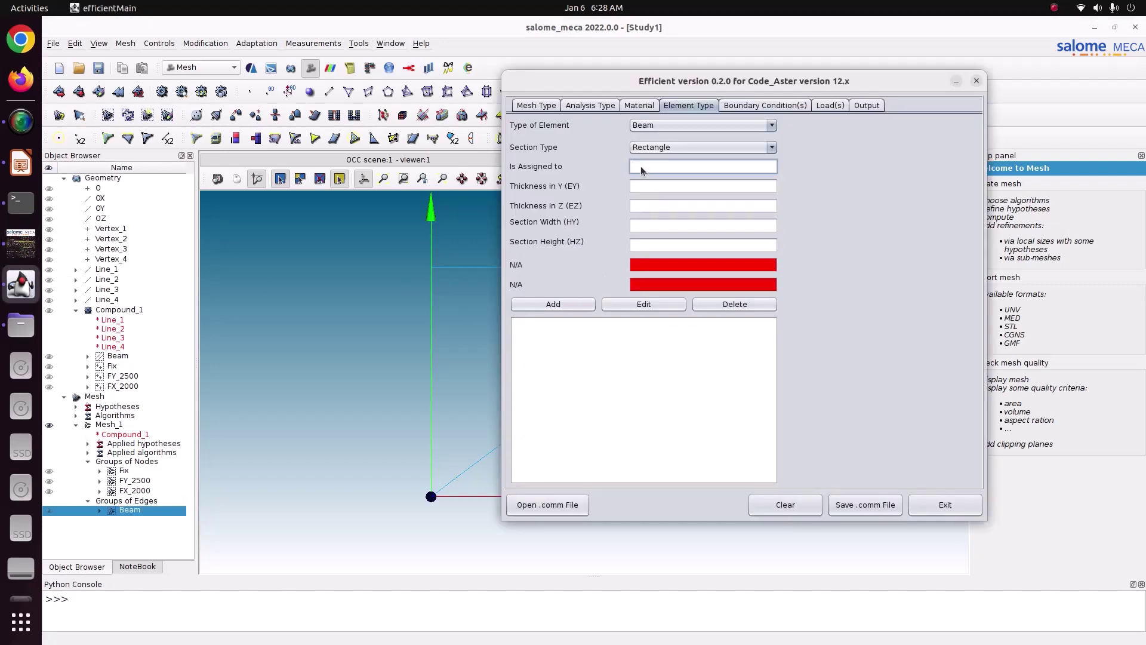
{"action": "left_click", "coordinate": [653, 187]}
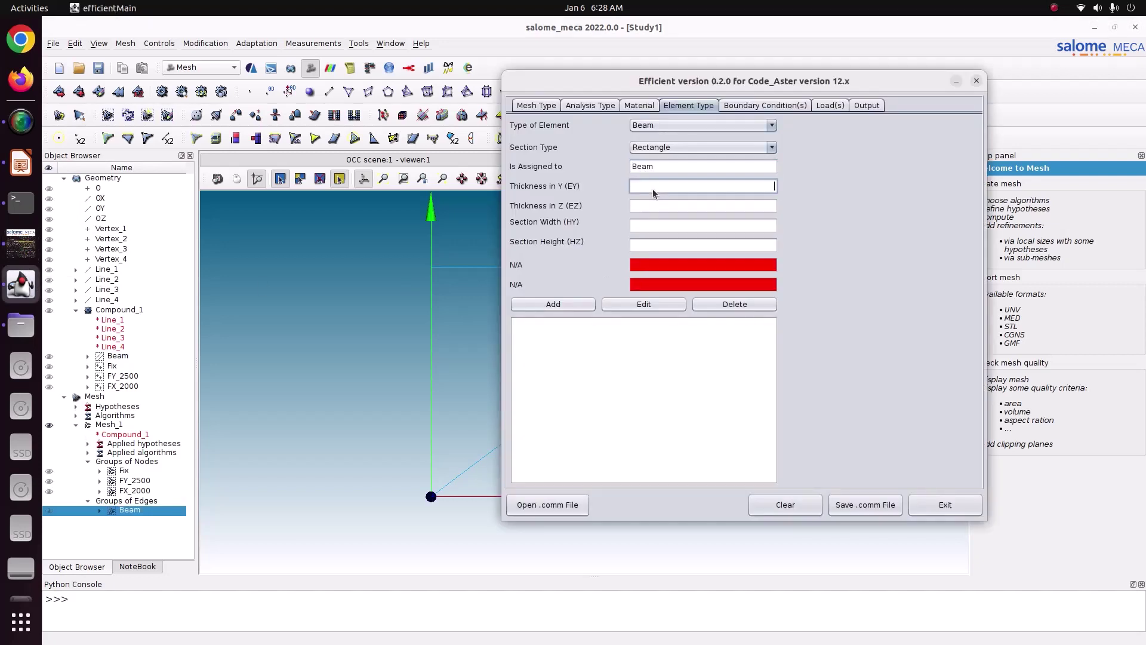
Set the rectangular section's width (HY) and height (HZ) to 0.1 each and add the element definition to the list.
{"action": "left_click", "coordinate": [643, 229]}
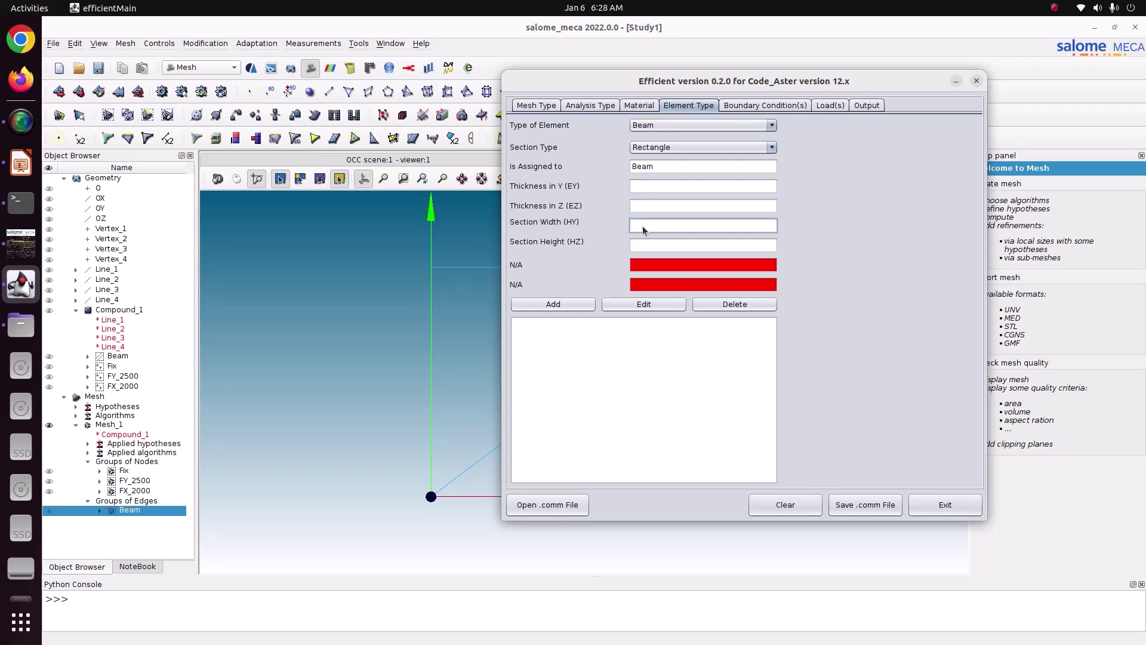
{"action": "type", "text": "0.1"}
{"action": "left_click", "coordinate": [646, 243]}
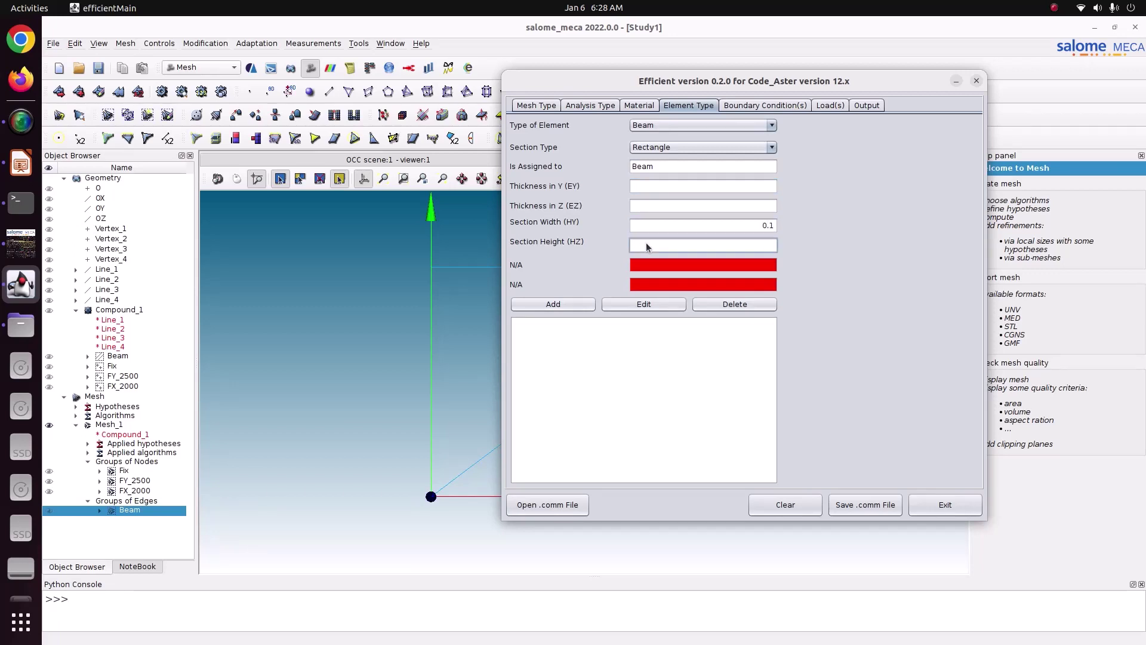
{"action": "type", "text": "0.1"}
{"action": "left_click", "coordinate": [554, 303]}
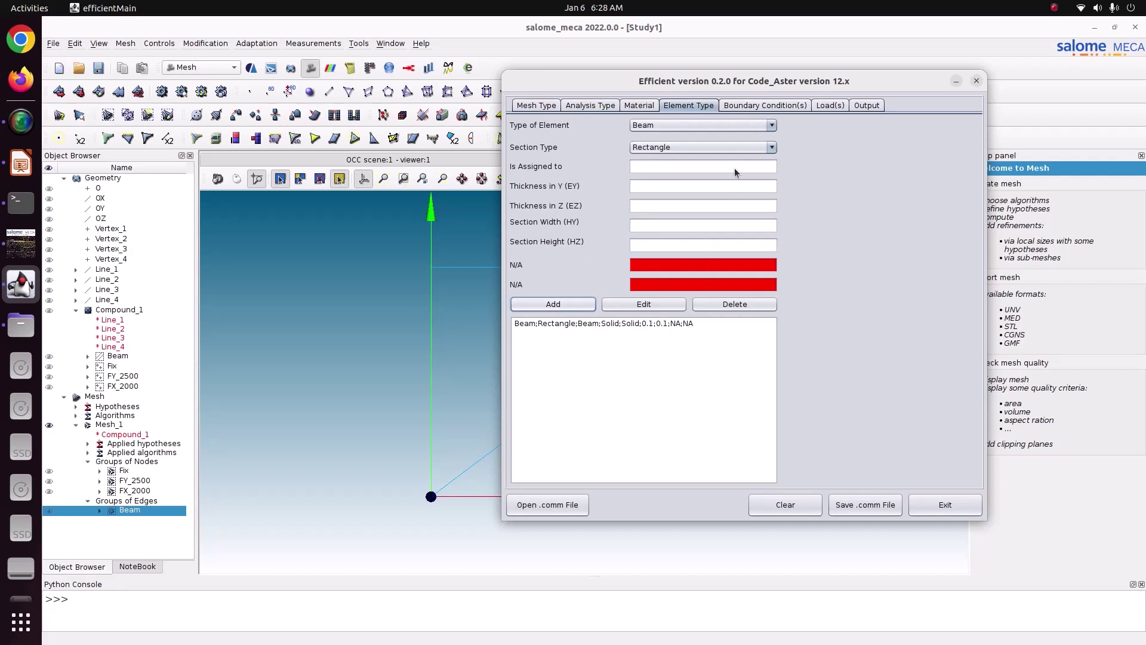
Start a D.O.F (DDL) on Node Group boundary condition named Fixed and assign it to the Fix group.
{"action": "left_click", "coordinate": [750, 108]}
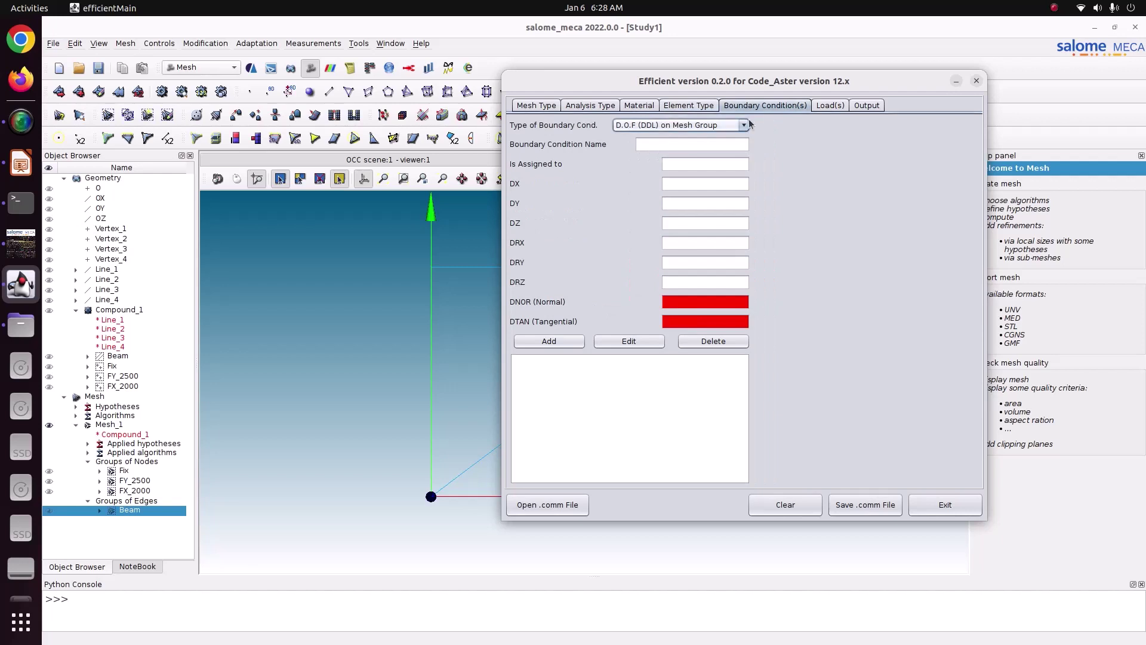
{"action": "left_click", "coordinate": [734, 126]}
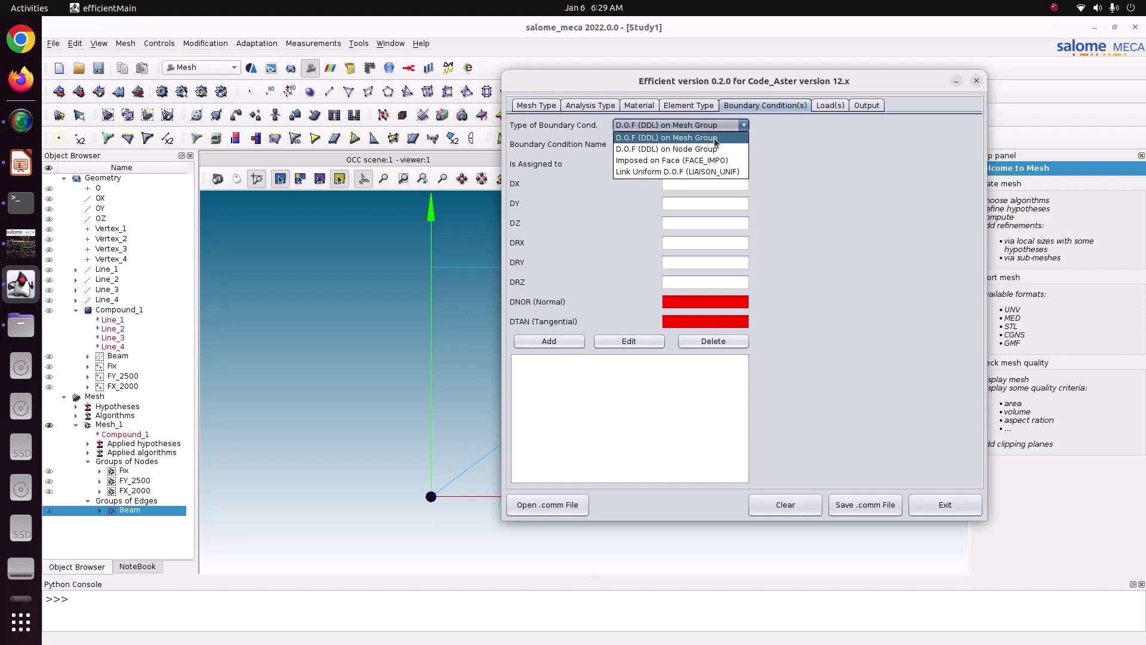
{"action": "left_click", "coordinate": [714, 149]}
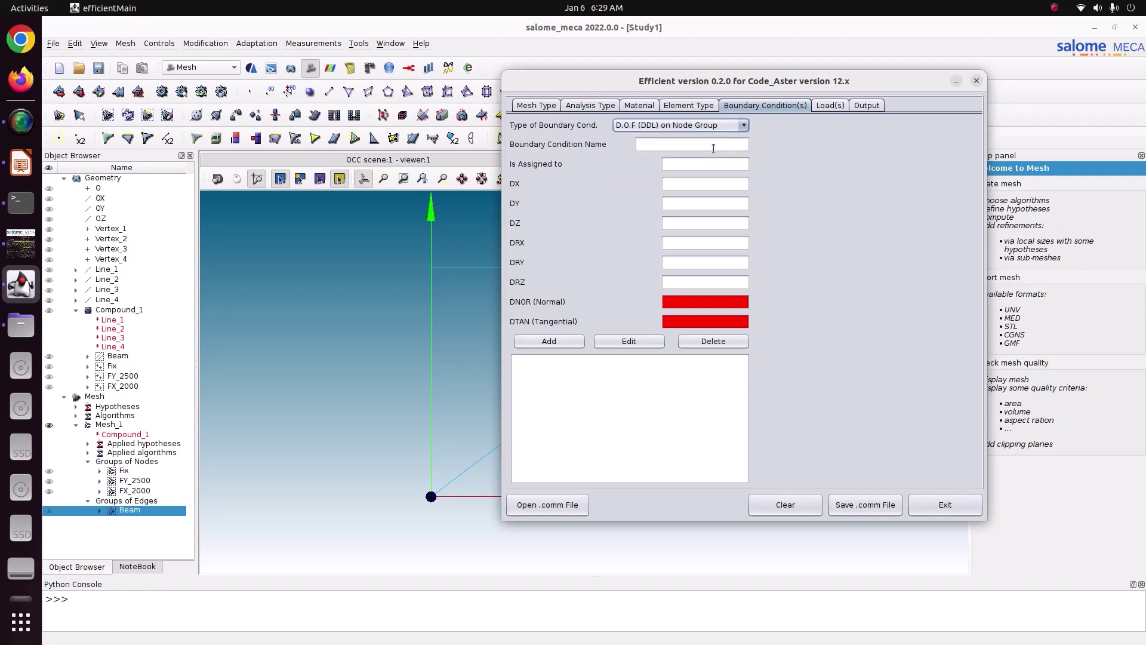
{"action": "left_click", "coordinate": [713, 148]}
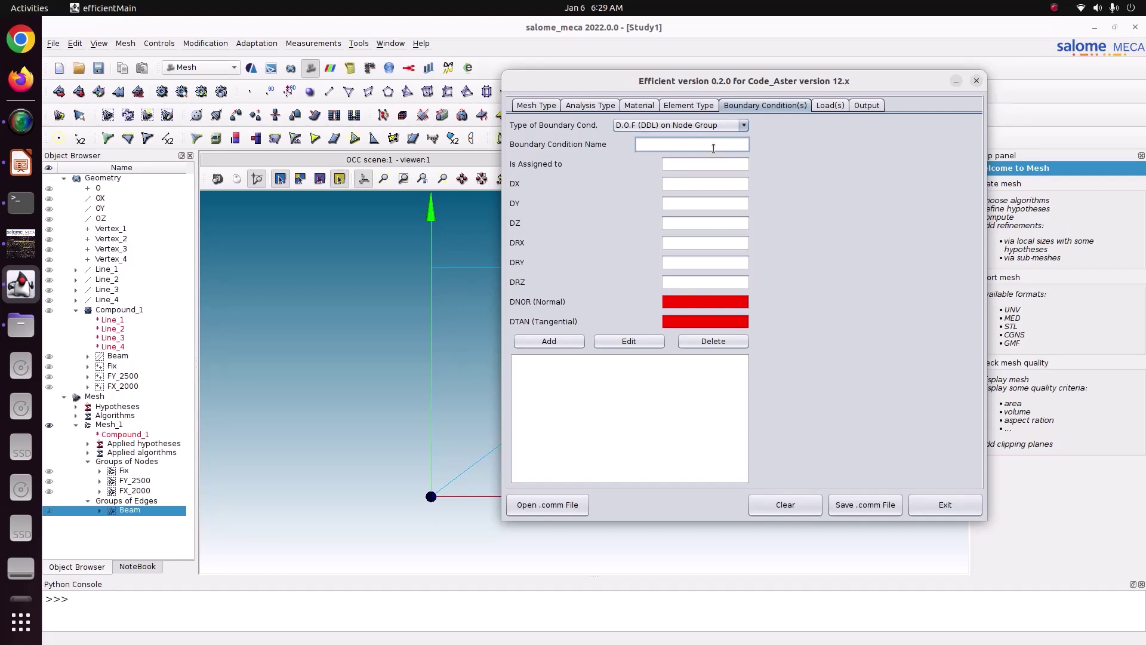
{"action": "type", "text": "Fixed"}
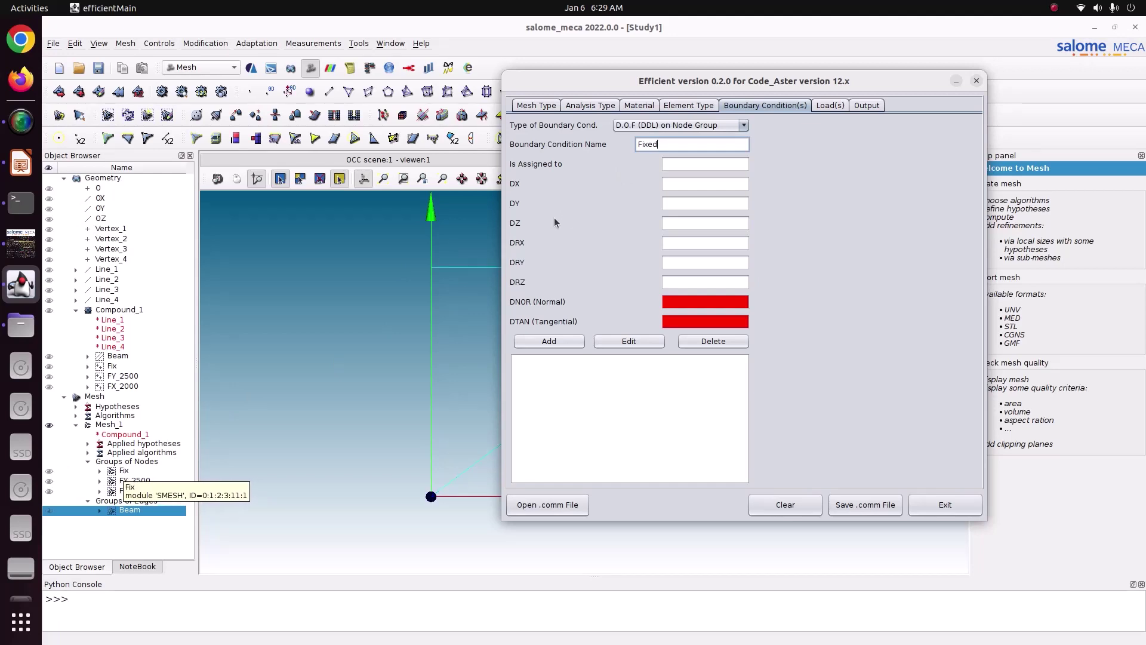
{"action": "left_click", "coordinate": [671, 167]}
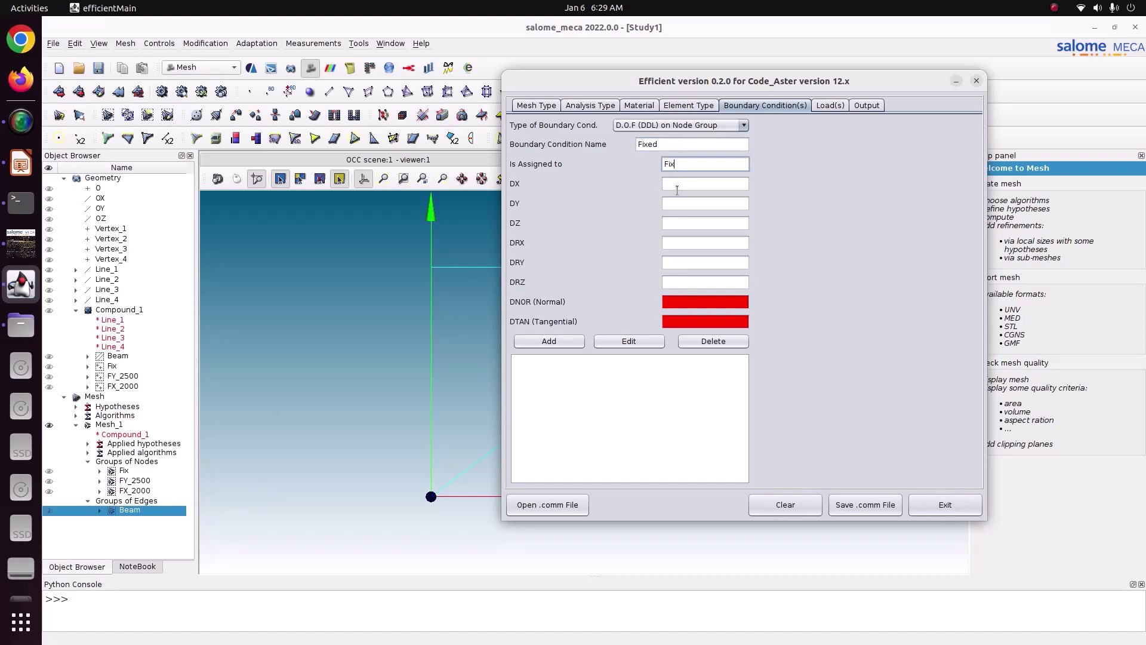
Set DX, DY, DZ, DRX, DRY and DRZ to 0 and add the boundary condition to the list.
{"action": "left_click", "coordinate": [682, 182]}
{"action": "type", "text": "0"}
{"action": "key", "text": "Tab"}
{"action": "type", "text": "0\t0\t0\t0"}
{"action": "left_click", "coordinate": [550, 342]}
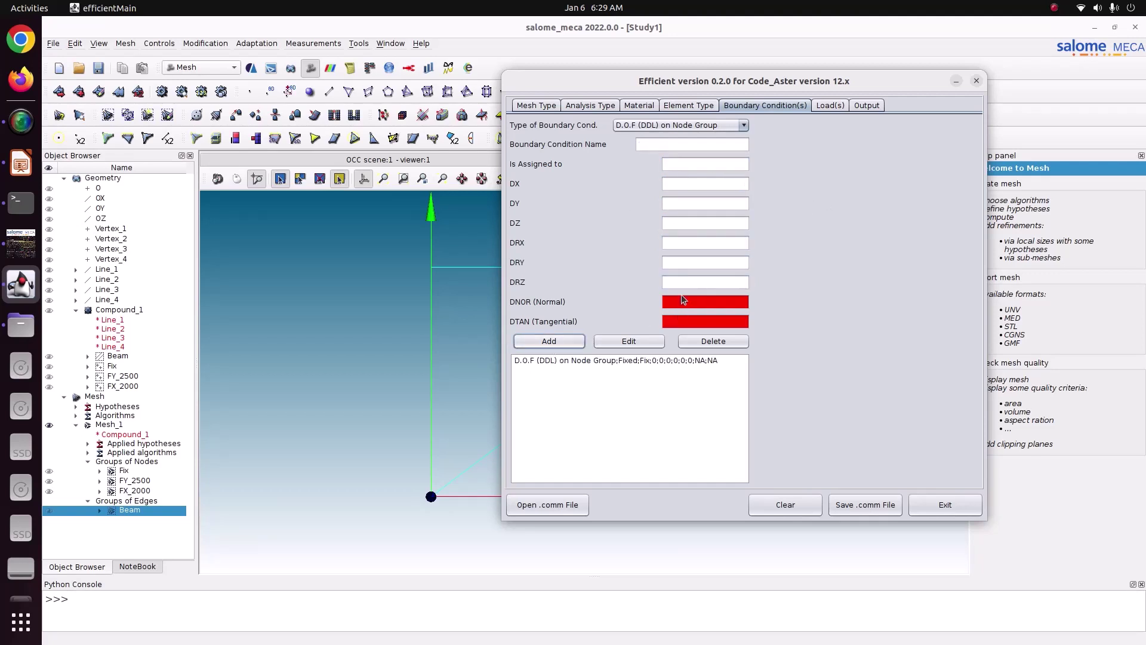
Start a Force on Node load named Load and assign it to the FY_2500 group.
{"action": "left_click", "coordinate": [833, 109]}
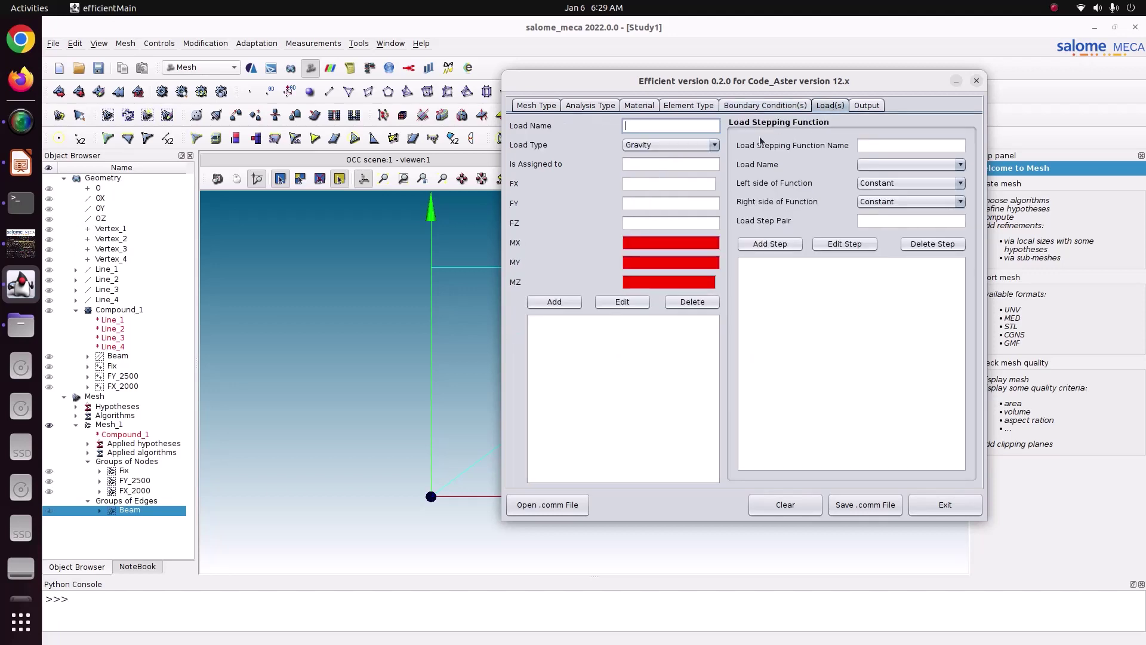
{"action": "left_click", "coordinate": [672, 145]}
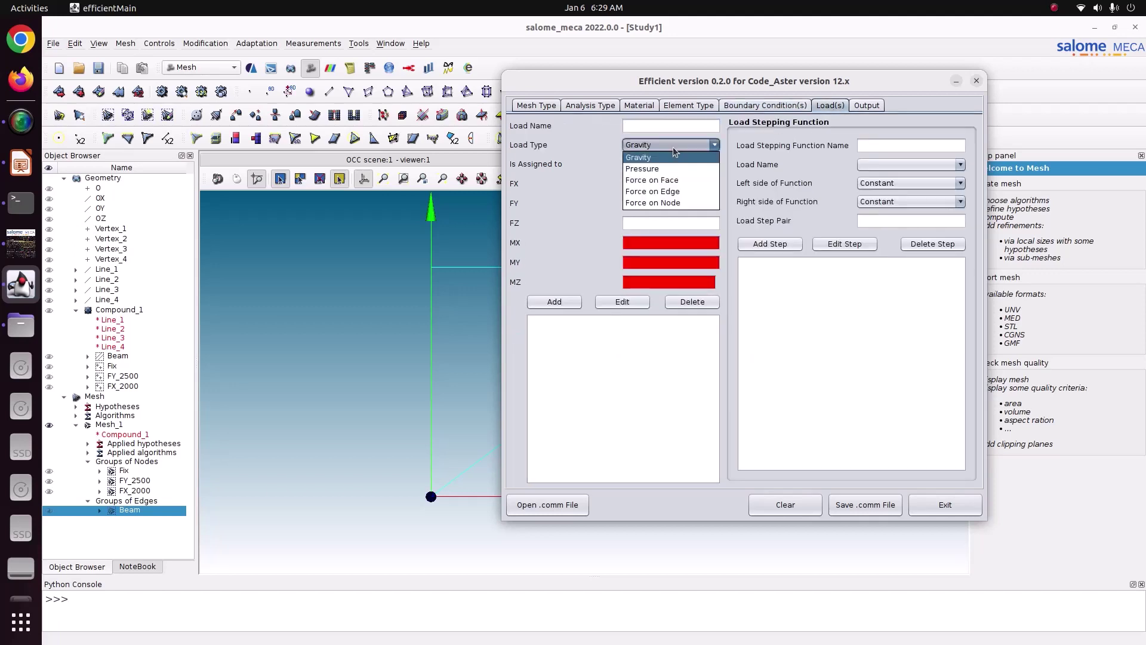
{"action": "left_click", "coordinate": [667, 203]}
{"action": "left_click", "coordinate": [646, 126]}
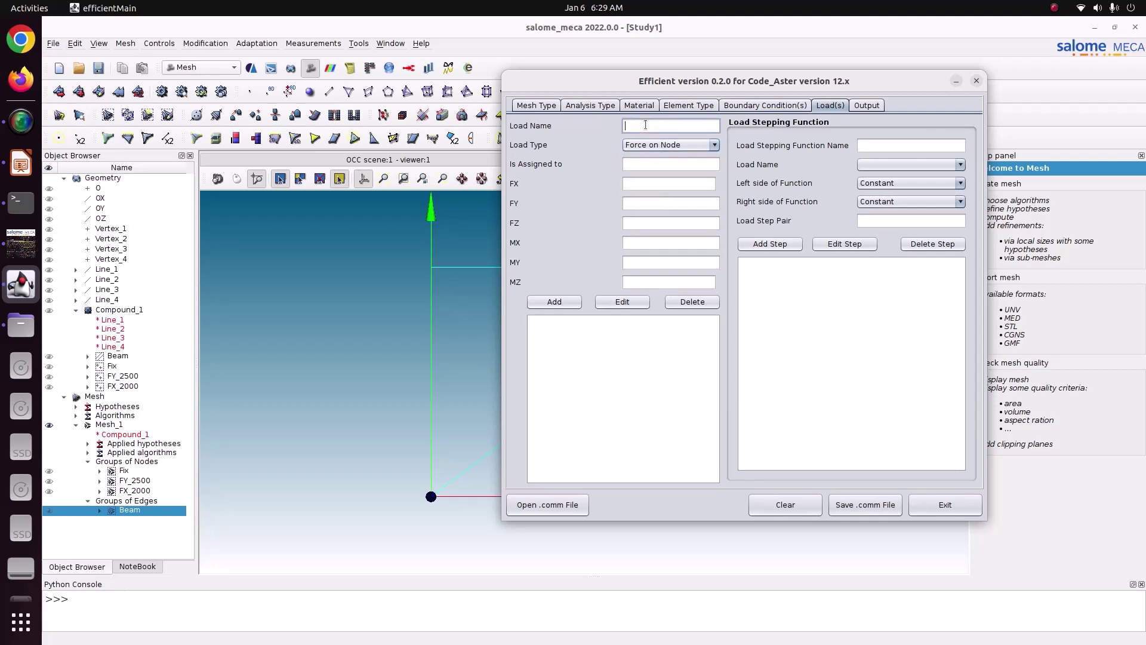
{"action": "type", "text": "Load"}
{"action": "left_click", "coordinate": [665, 163]}
{"action": "type", "text": "FY_2500"}
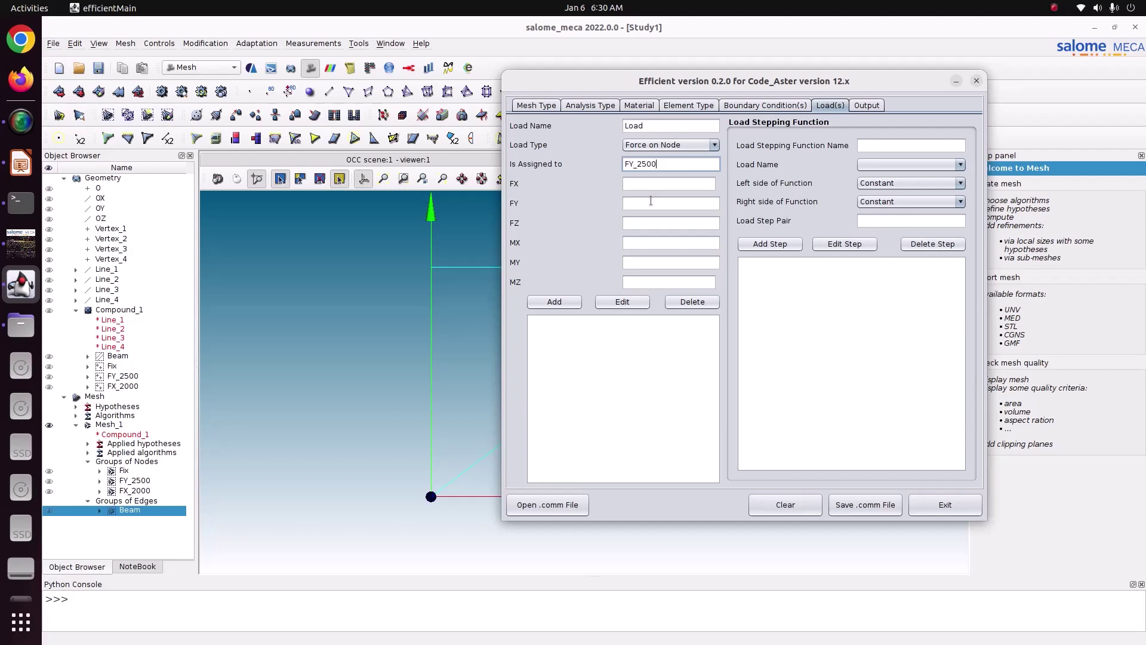
Set the load's FY component to -2500 and add the load to the list.
{"action": "left_click", "coordinate": [651, 221]}
{"action": "left_click", "coordinate": [645, 202]}
{"action": "type", "text": "-2500"}
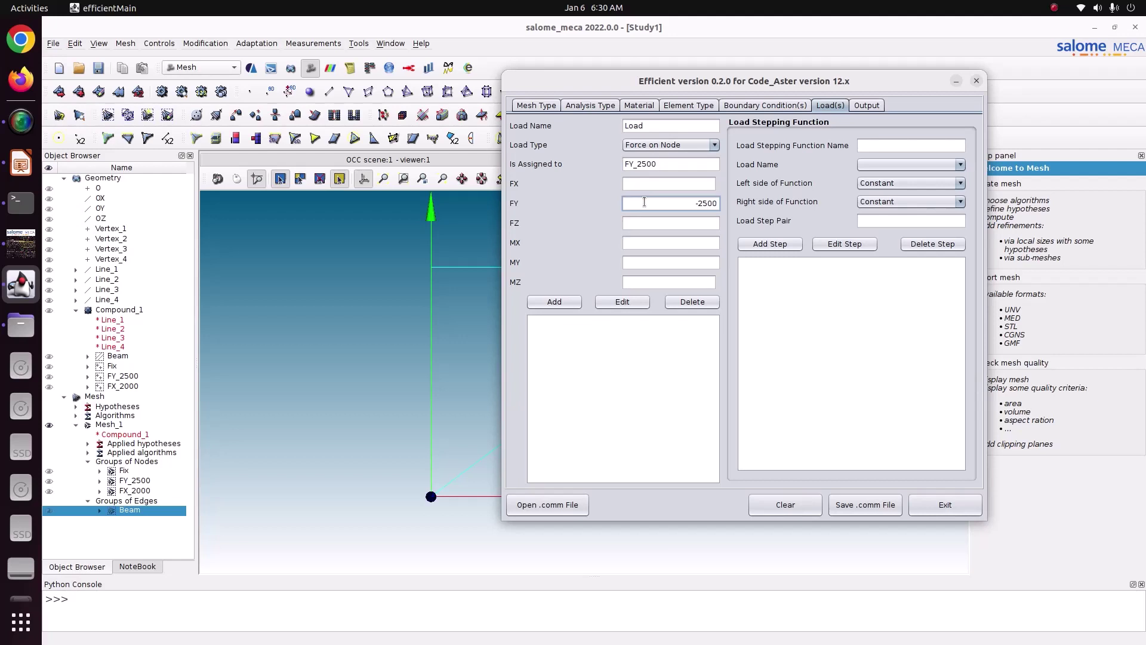
{"action": "left_click_drag", "start_coordinate": [757, 215], "coordinate": [645, 194]}
{"action": "left_click", "coordinate": [560, 300]}
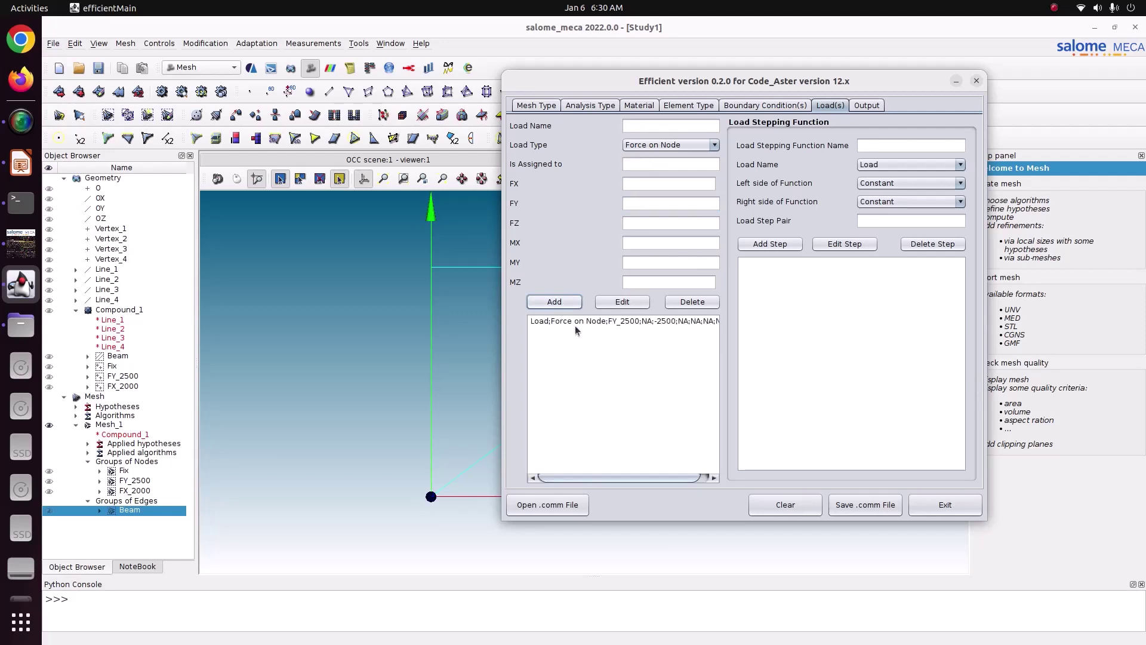
Start a second Force on Node load named Loady and assign it to the FX_2000 group.
{"action": "left_click", "coordinate": [669, 124]}
{"action": "type", "text": "ady"}
{"action": "left_click", "coordinate": [662, 163]}
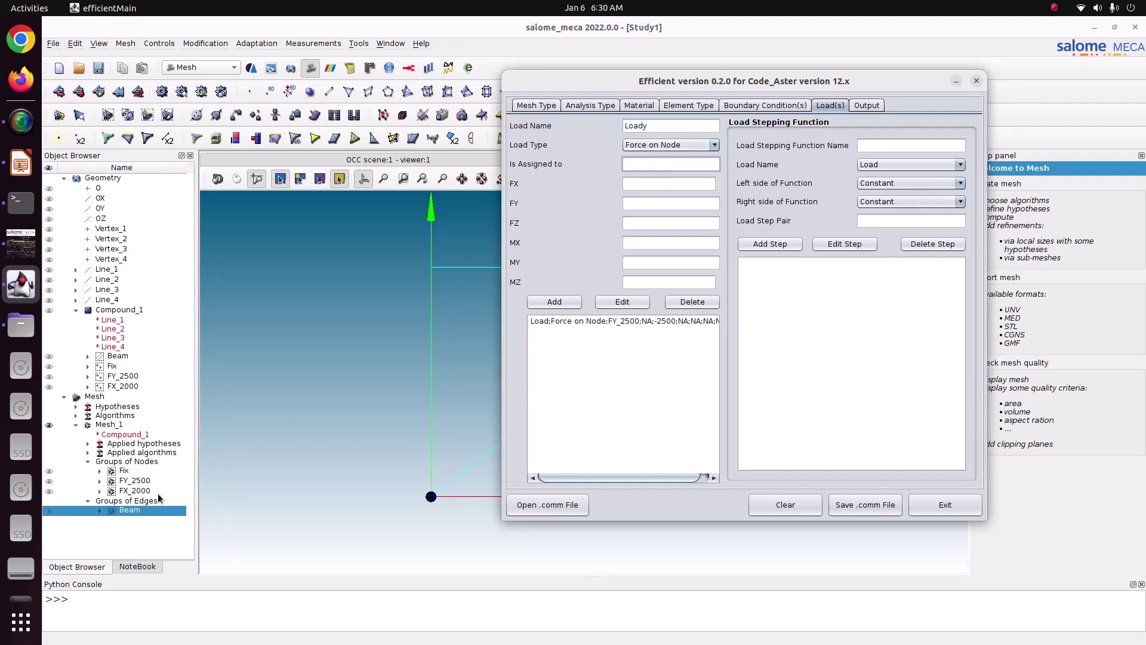
{"action": "type", "text": "FX_2000"}
Consult the truss diagram in trusses_1.pptx, set the second load's FX component to 2000 in Efficient, and add the load.
{"action": "left_click", "coordinate": [20, 163]}
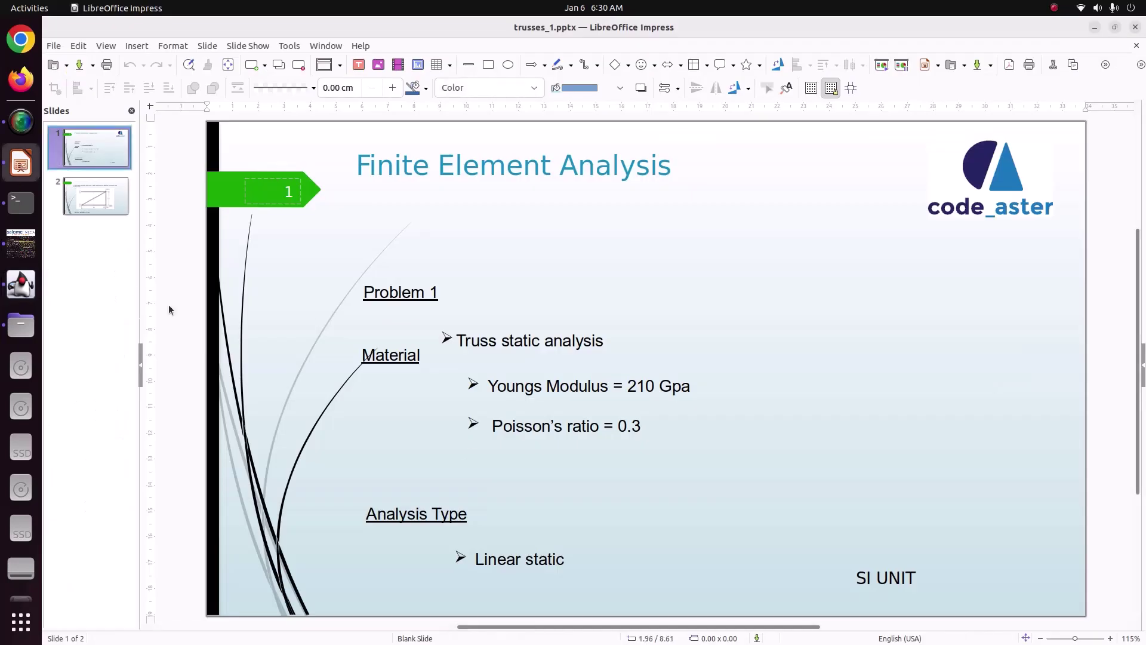
{"action": "left_click", "coordinate": [99, 210]}
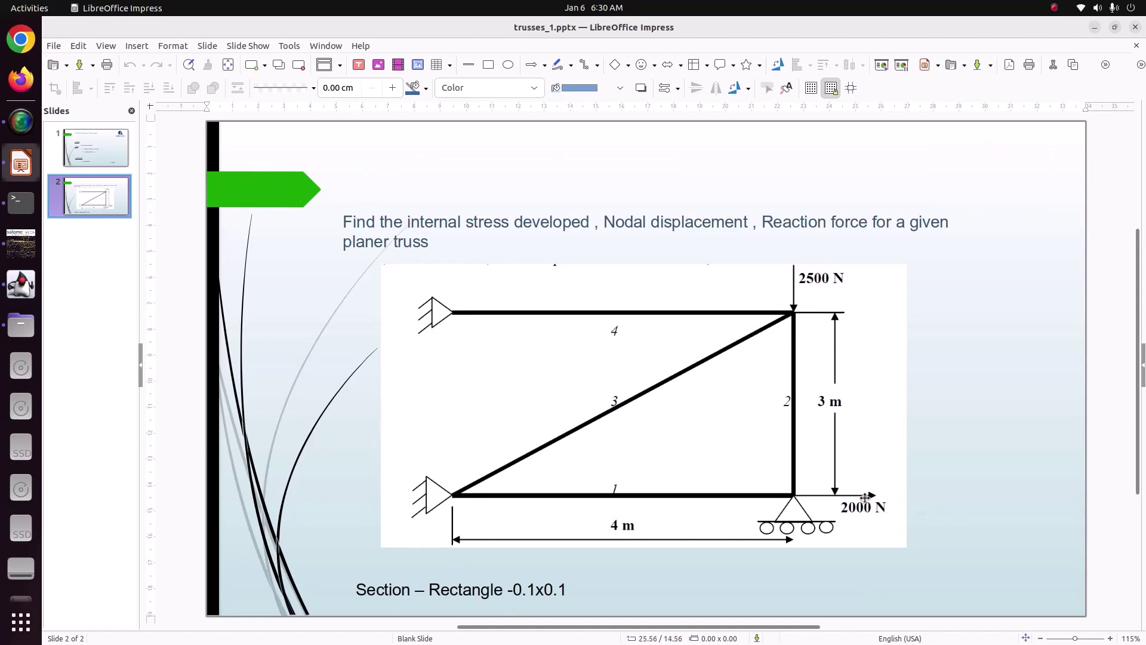
{"action": "left_click", "coordinate": [21, 244]}
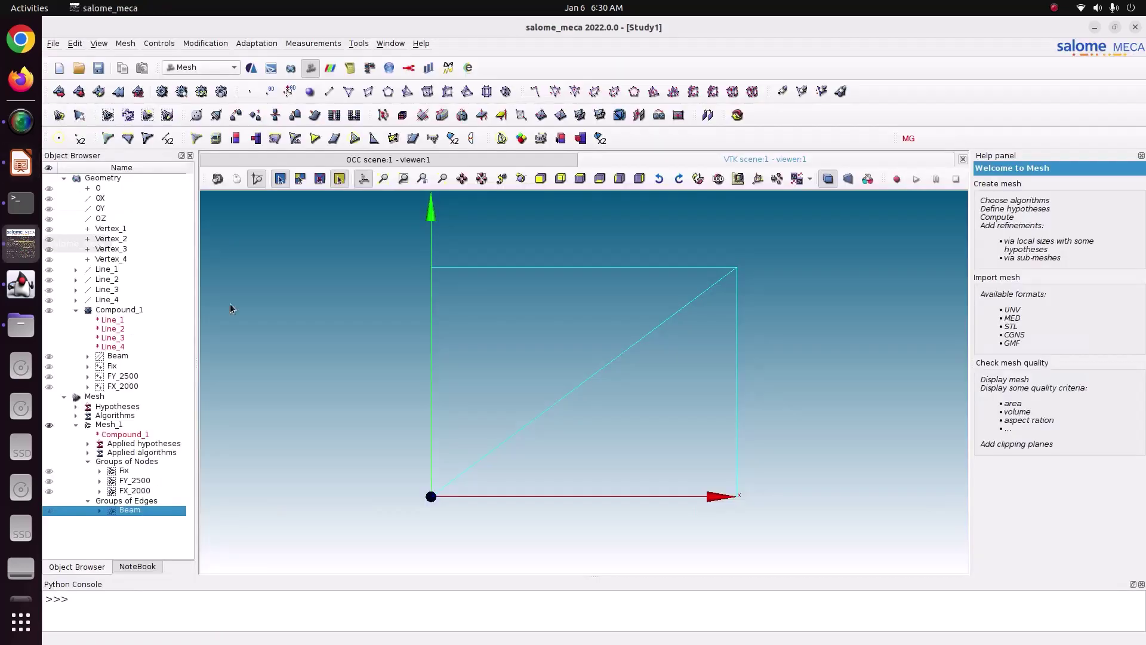
{"action": "left_click", "coordinate": [21, 283]}
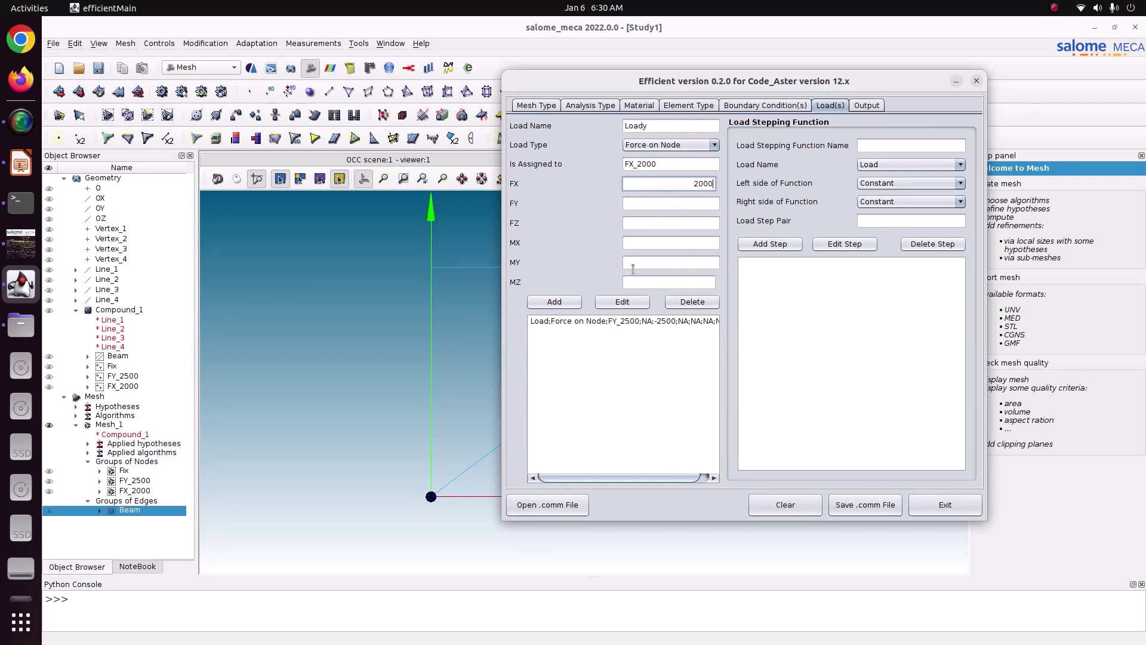
{"action": "left_click", "coordinate": [554, 302]}
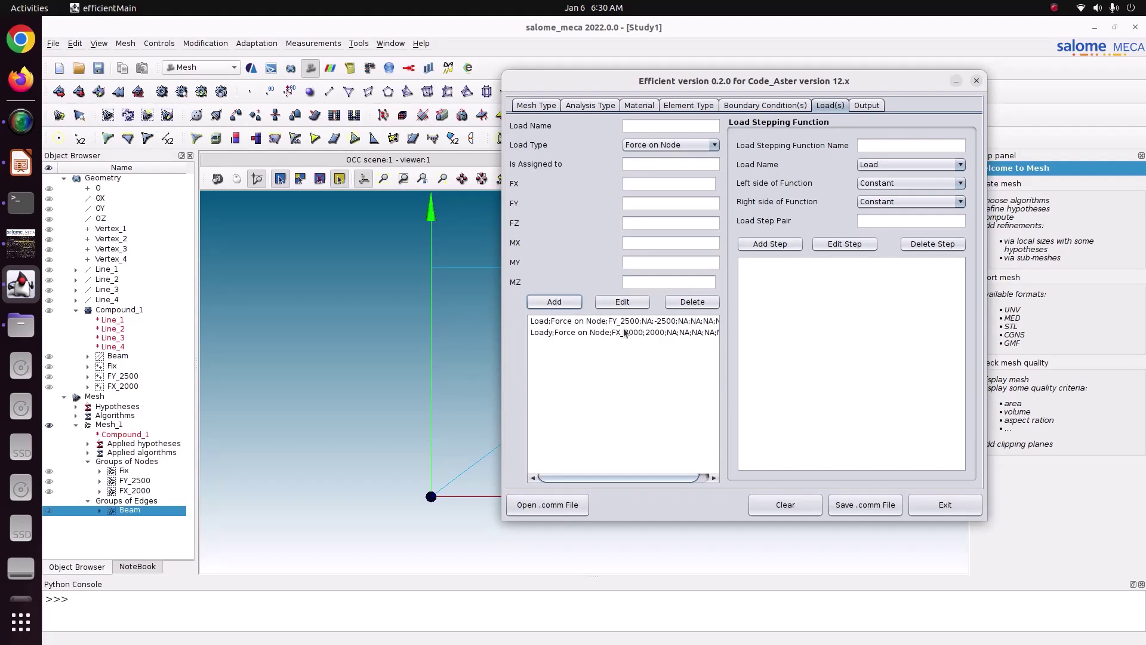
Select all available options for the MED output and save the command file as static.comm in the CODE_ASTER project folder 64_trusses.
{"action": "left_click", "coordinate": [865, 107]}
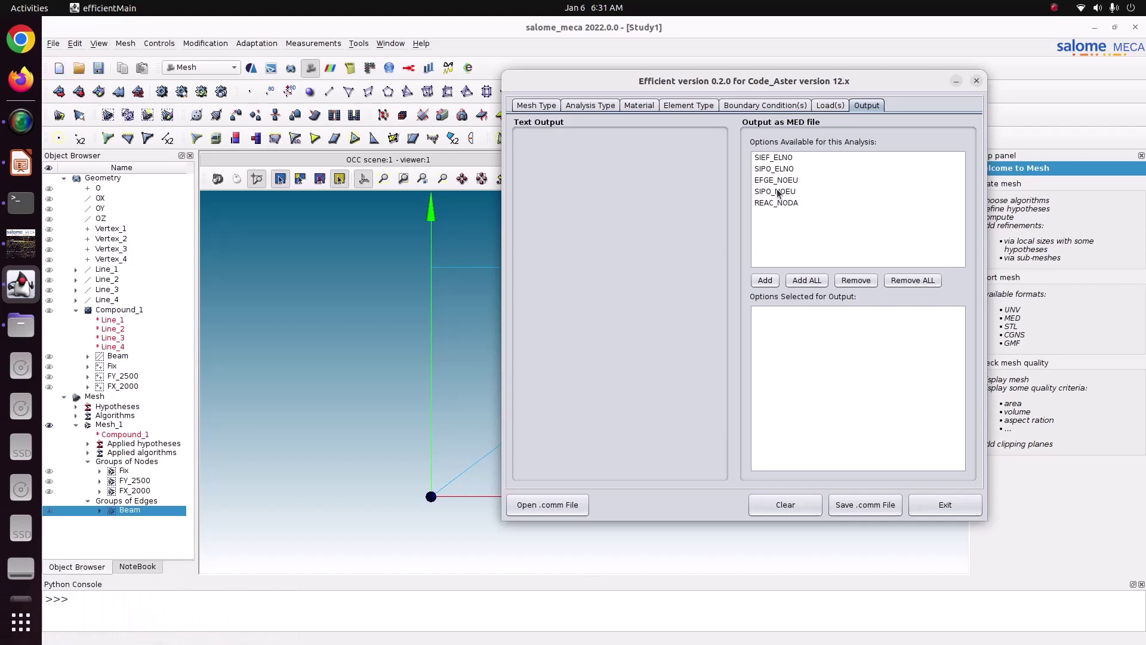
{"action": "left_click", "coordinate": [790, 283]}
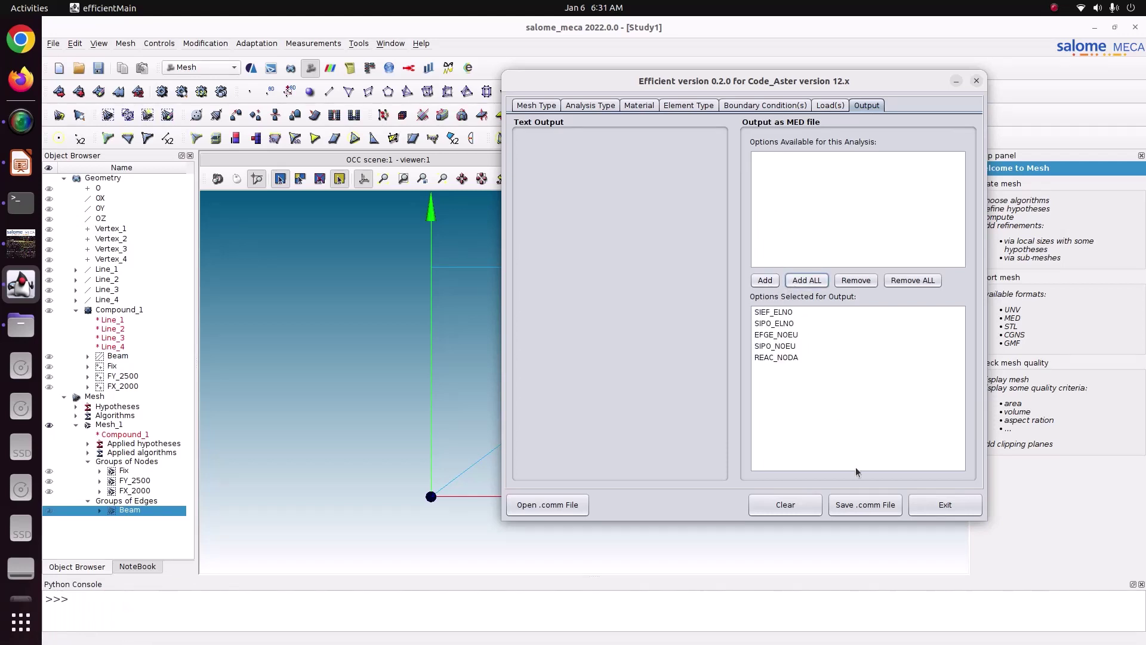
{"action": "left_click", "coordinate": [853, 508]}
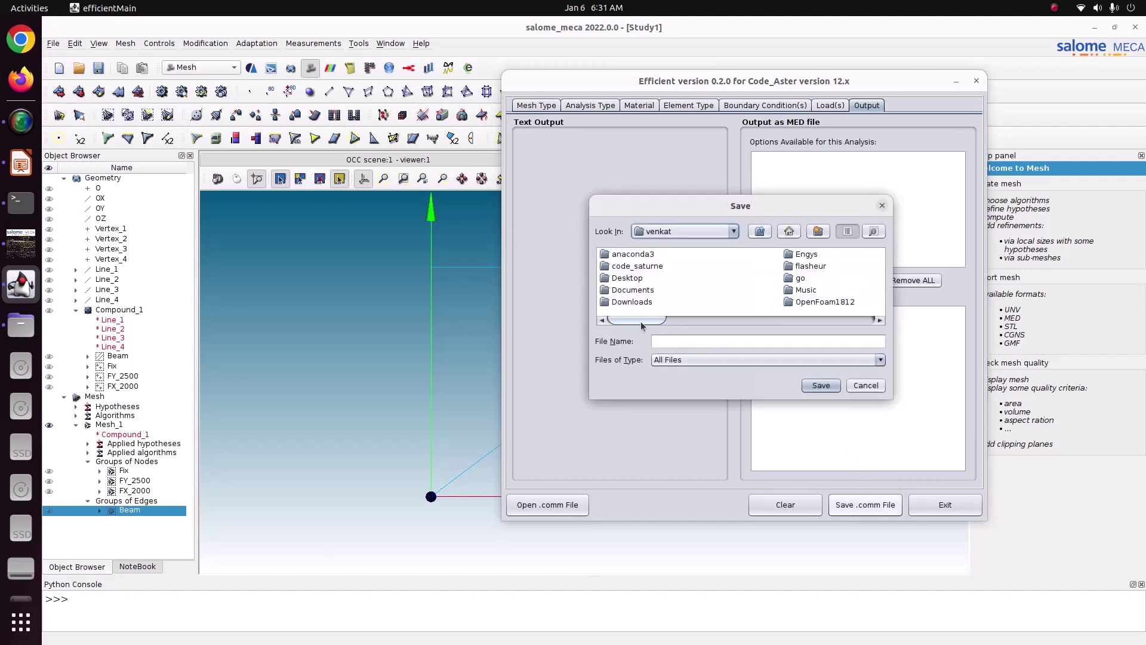
{"action": "left_click_drag", "start_coordinate": [642, 323], "coordinate": [700, 320]}
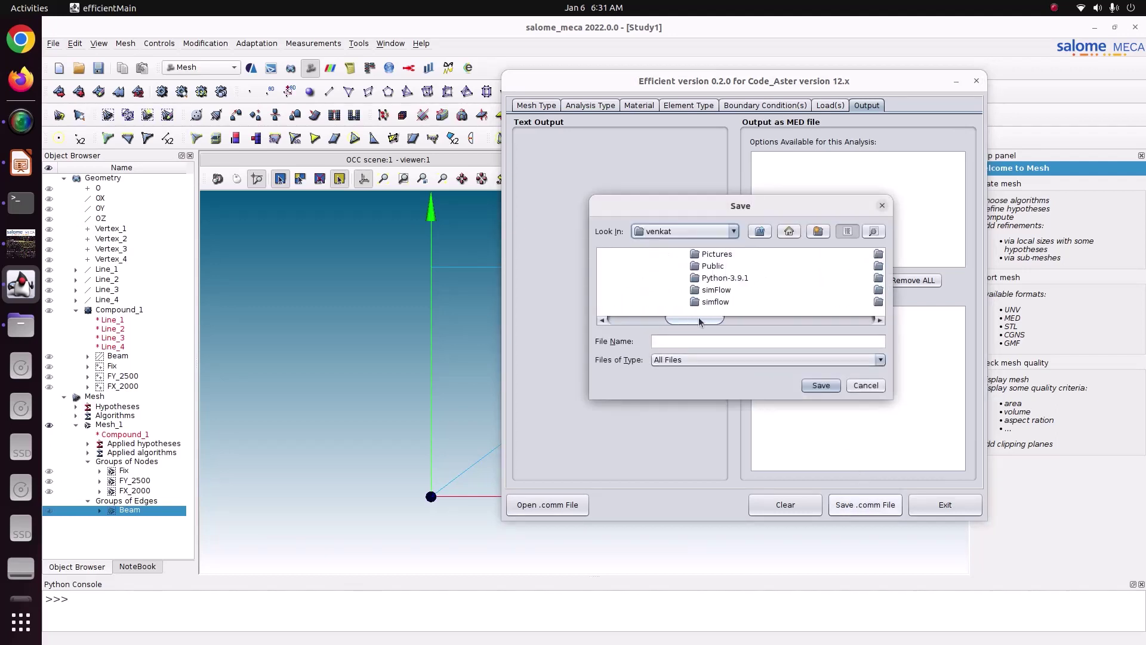
{"action": "double_click", "coordinate": [726, 257]}
{"action": "double_click", "coordinate": [642, 267]}
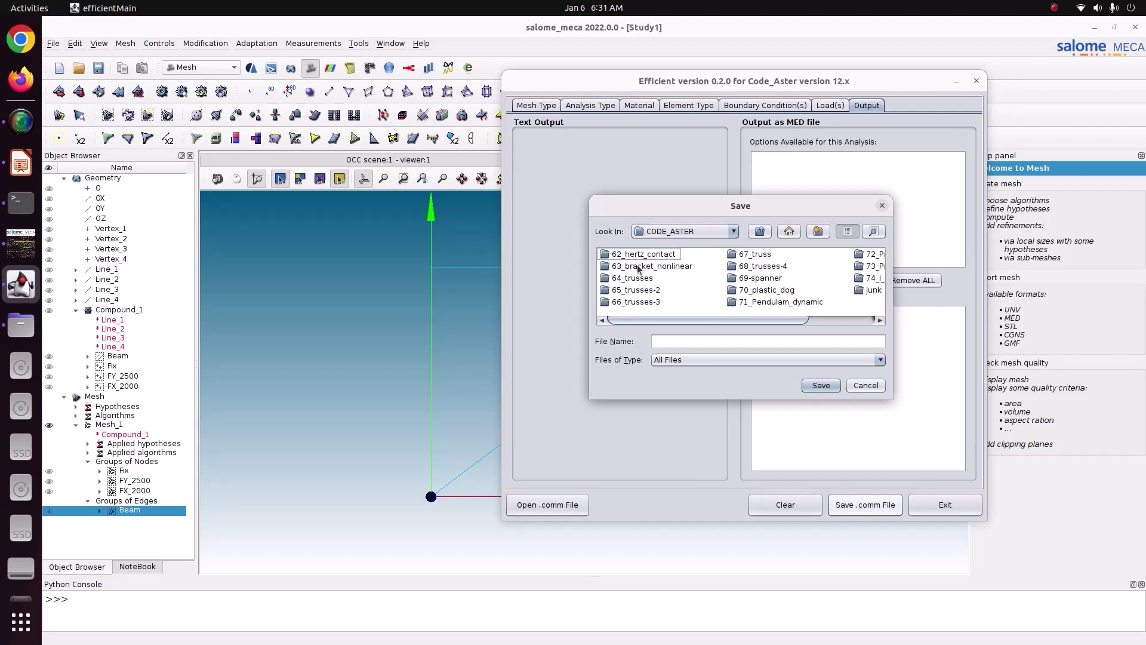
{"action": "double_click", "coordinate": [634, 278]}
{"action": "left_click", "coordinate": [676, 340]}
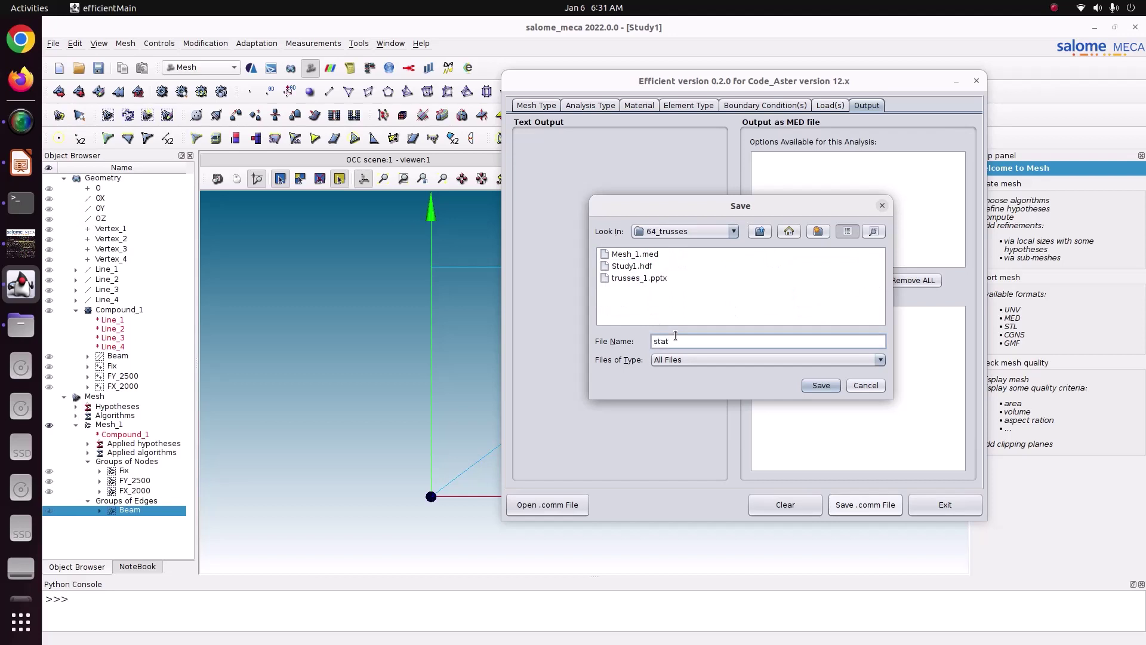
{"action": "type", "text": "static.comm"}
{"action": "key", "text": "Return"}
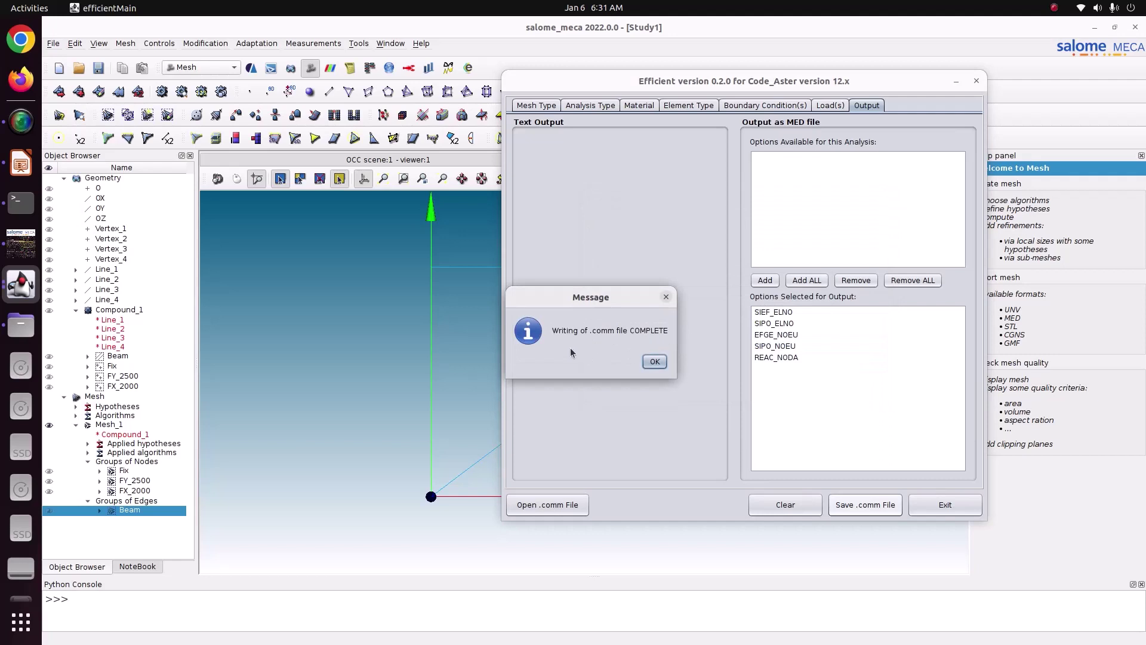
Close Efficient and open the CODE_ASTER project folder 64_trusses in the file manager.
{"action": "left_click", "coordinate": [657, 362]}
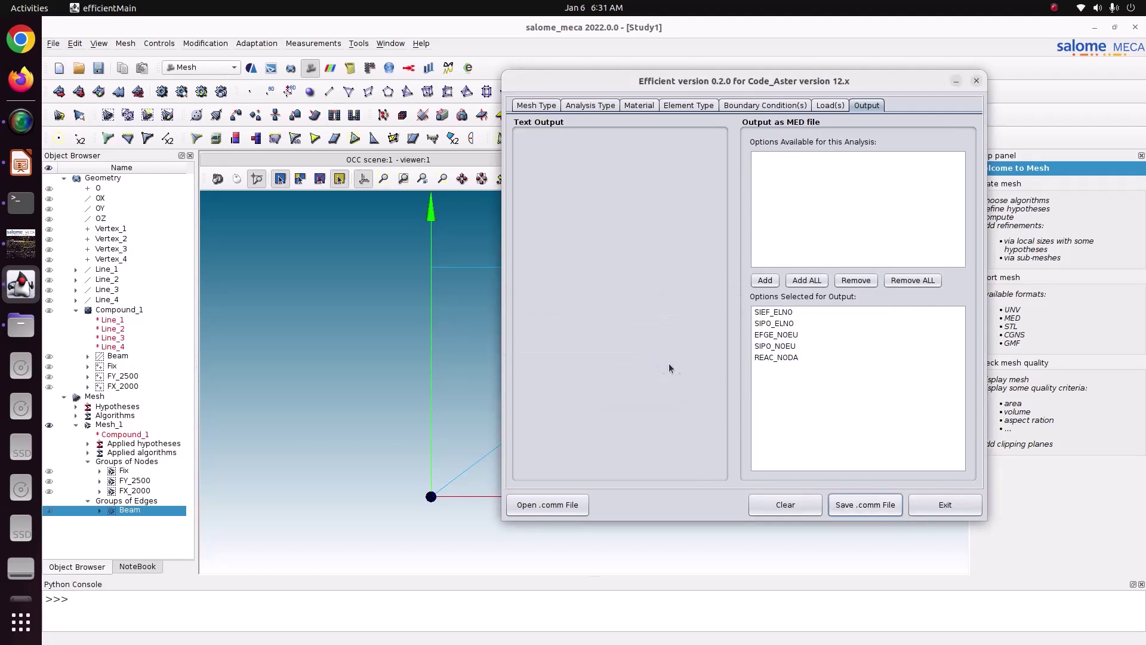
{"action": "left_click", "coordinate": [977, 83]}
{"action": "left_click", "coordinate": [18, 288]}
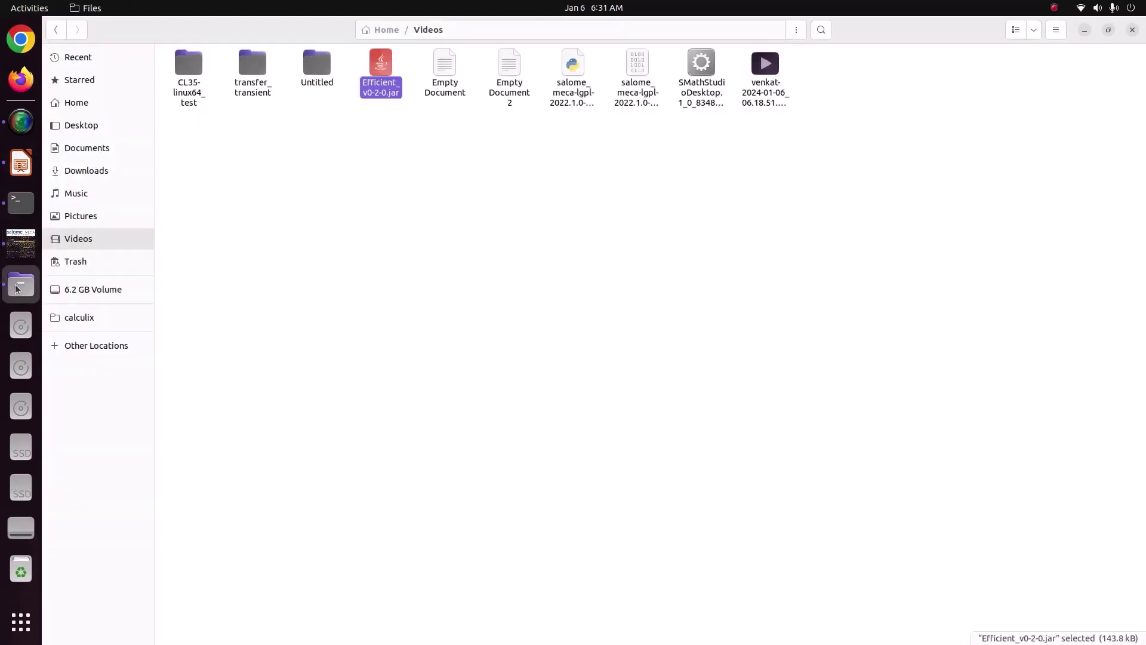
{"action": "left_click", "coordinate": [123, 219]}
{"action": "double_click", "coordinate": [263, 74]}
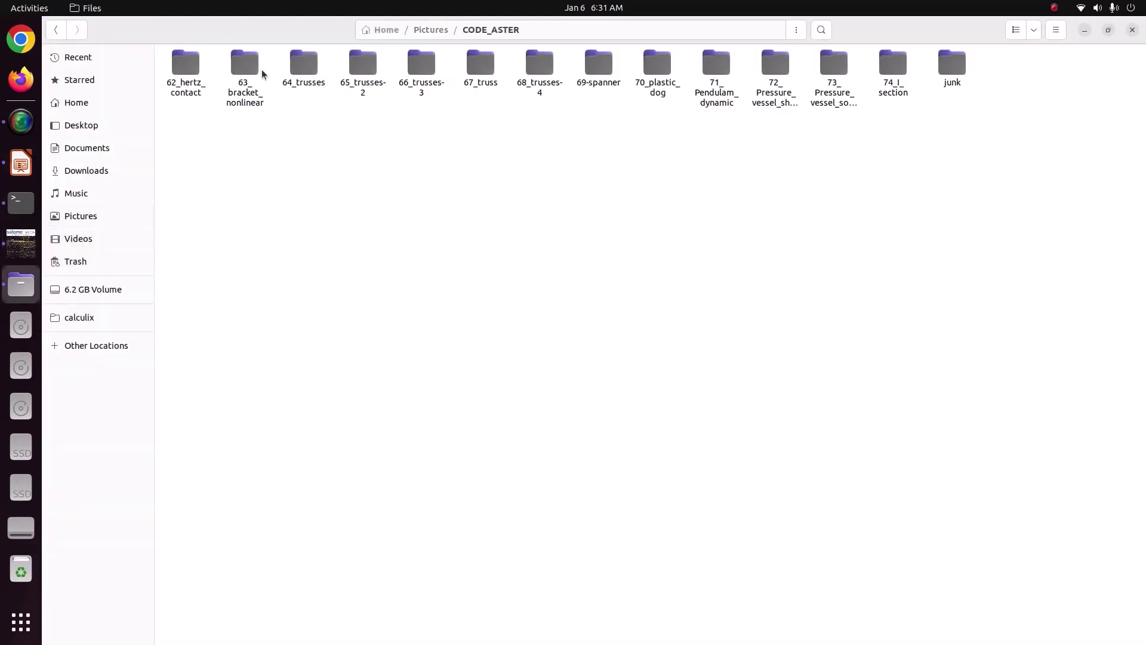
{"action": "double_click", "coordinate": [292, 82]}
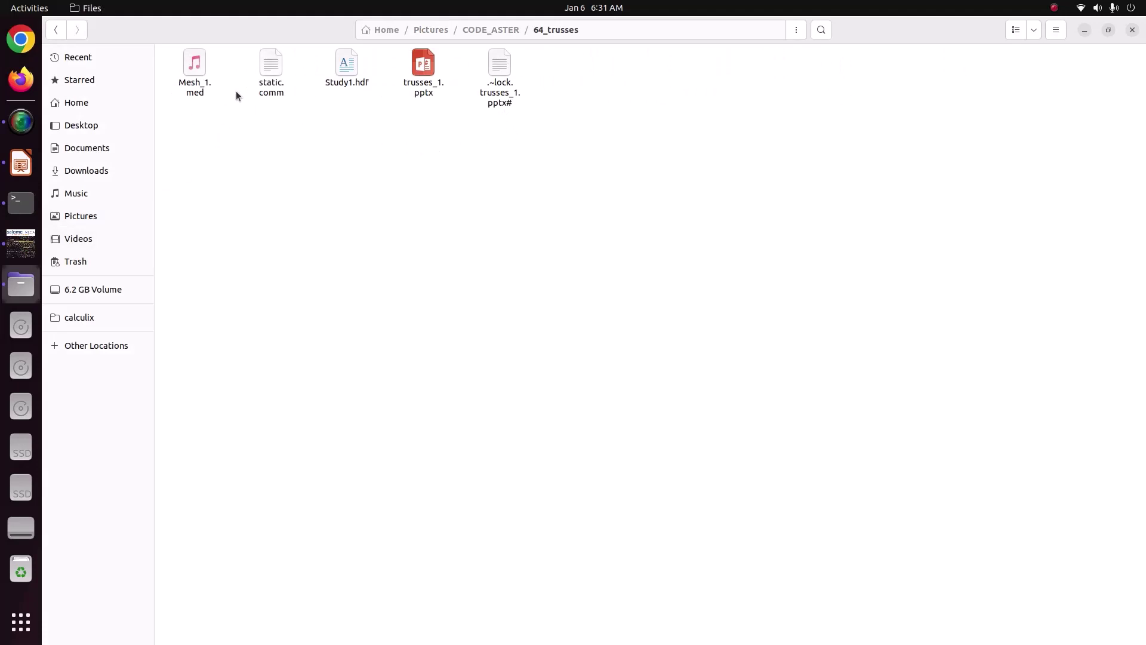
Open static.comm in the text editor, review its material, boundary condition, load and output commands, and close it.
{"action": "left_click", "coordinate": [195, 86]}
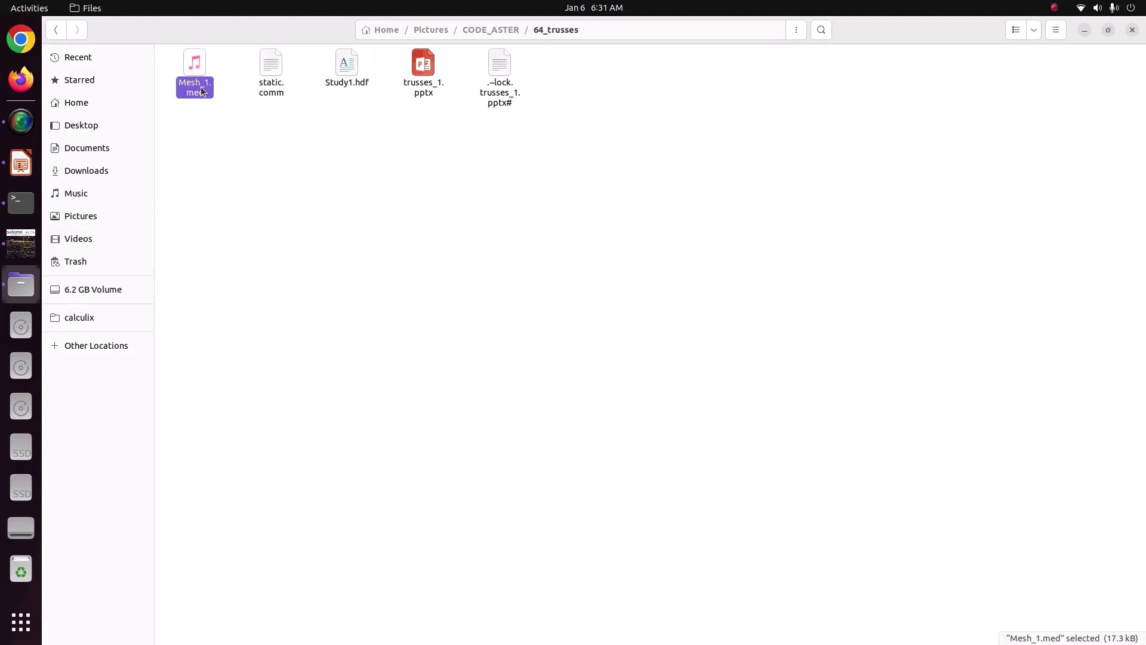
{"action": "right_click", "coordinate": [270, 91]}
{"action": "left_click", "coordinate": [346, 95]}
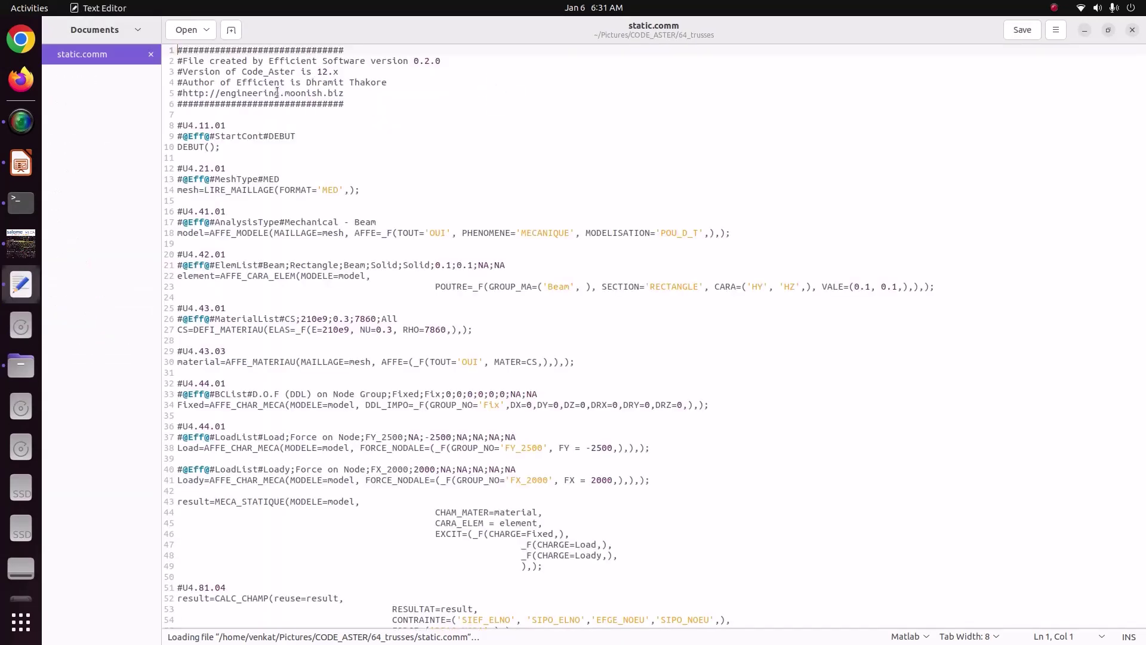
{"action": "scroll", "coordinate": [338, 222], "scroll_direction": "down", "scroll_amount": 3}
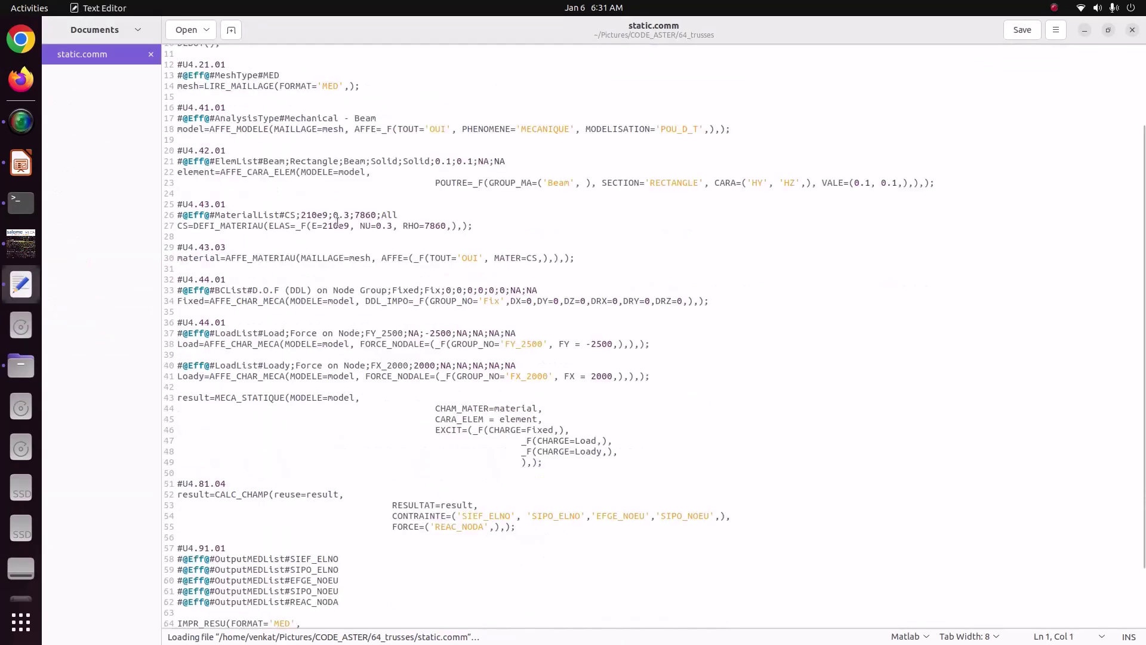
{"action": "scroll", "coordinate": [337, 222], "scroll_direction": "down", "scroll_amount": 2}
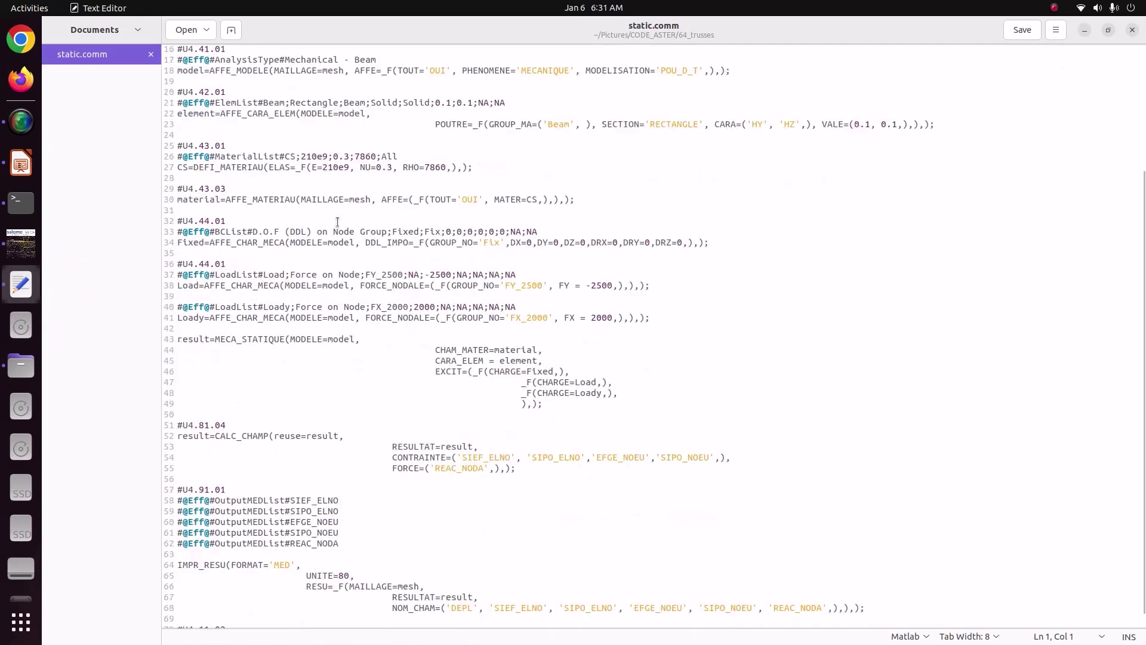
{"action": "left_click", "coordinate": [1134, 30]}
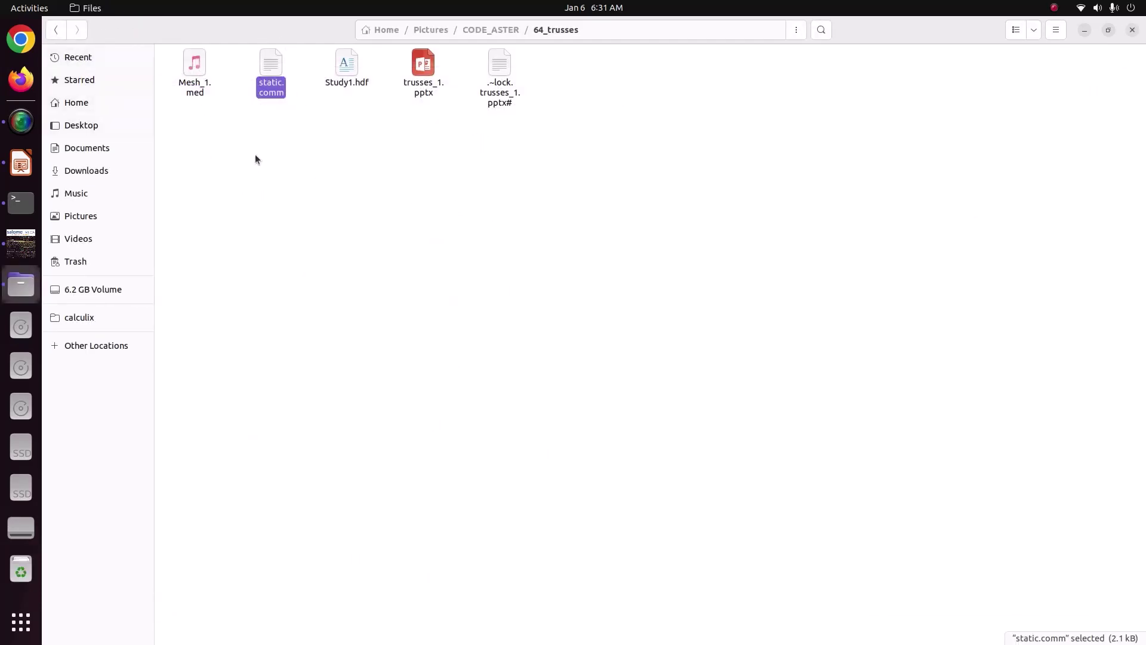
Switch to salome_meca, save the study, and launch ASTK from the code_aster plugins, dismissing its startup information message.
{"action": "left_click", "coordinate": [21, 244]}
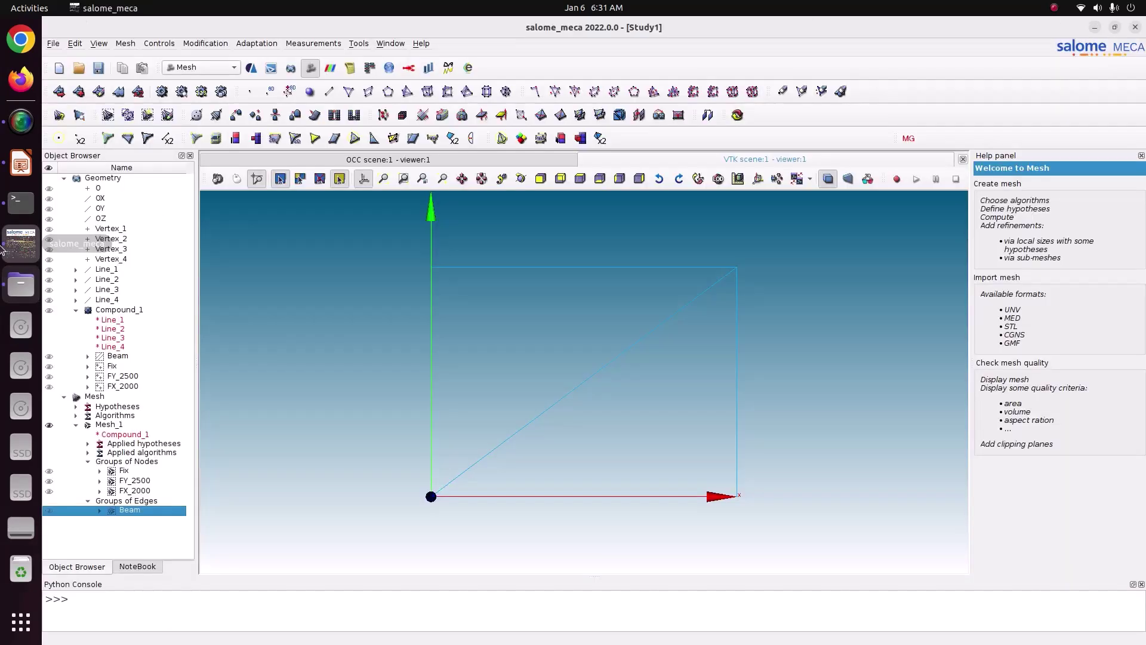
{"action": "left_click", "coordinate": [99, 67]}
{"action": "left_click", "coordinate": [357, 44]}
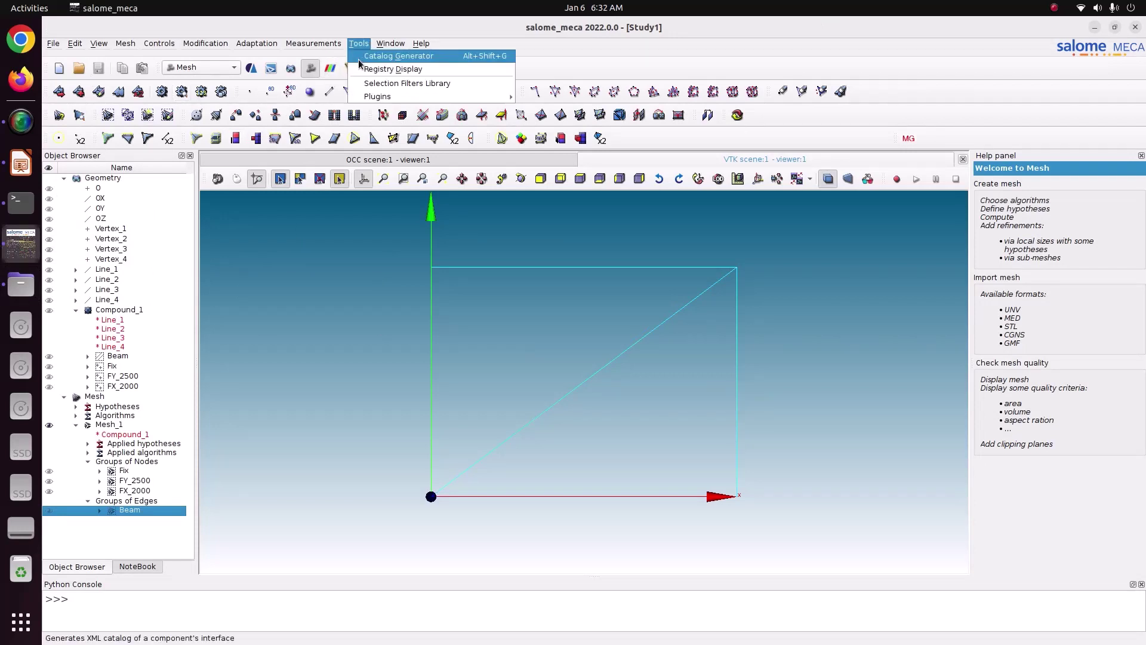
{"action": "mouse_move", "coordinate": [418, 97]}
{"action": "mouse_move", "coordinate": [578, 136]}
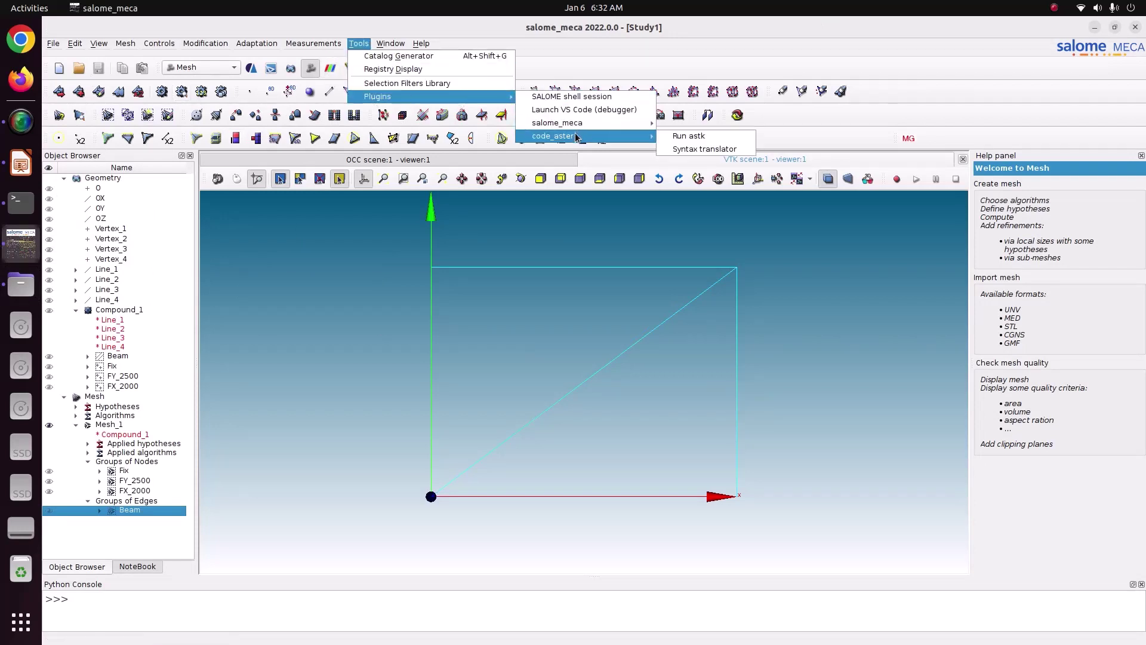
{"action": "left_click", "coordinate": [689, 136]}
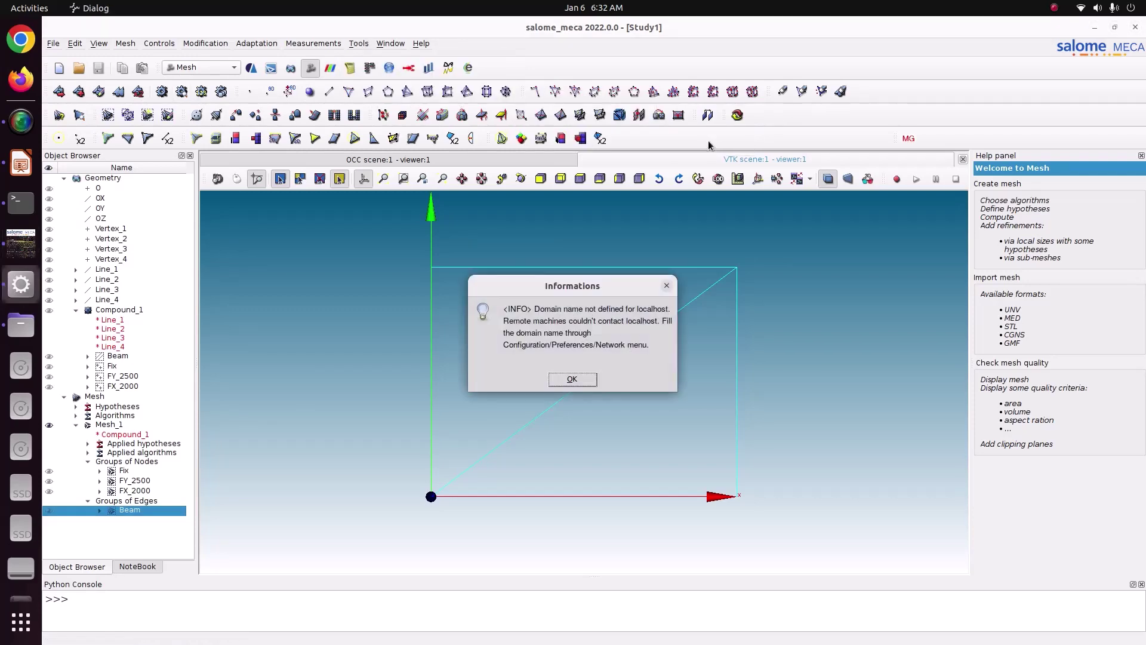
{"action": "left_click", "coordinate": [583, 380]}
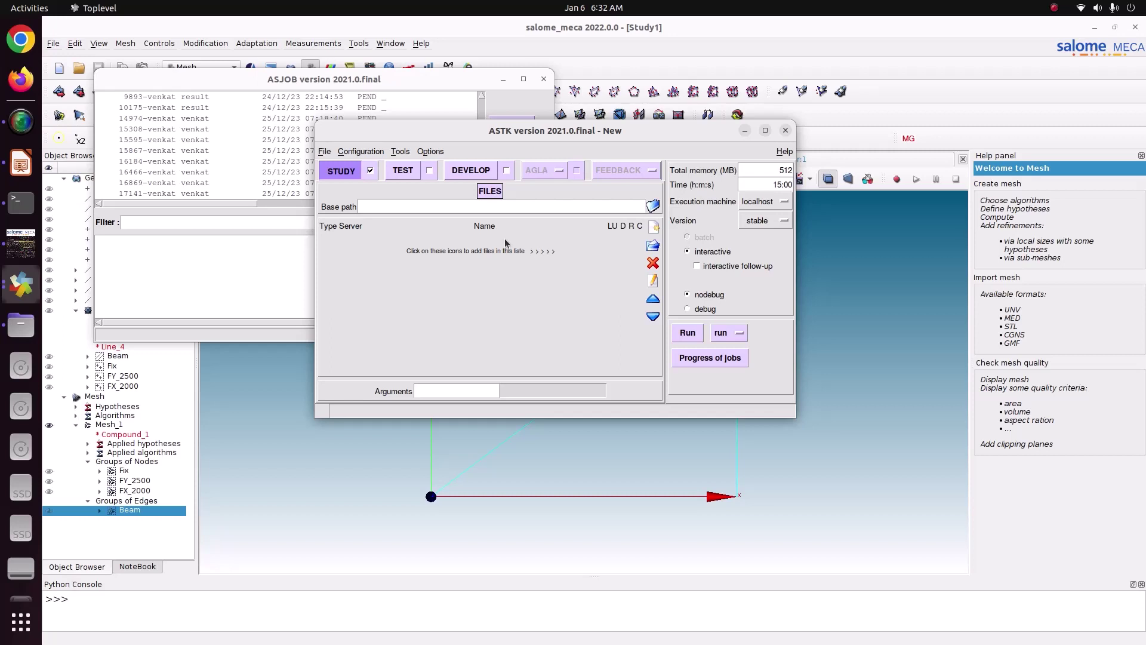
Set the ASTK base path to the 64_trusses folder inside Pictures/CODE_ASTER.
{"action": "left_click", "coordinate": [653, 205]}
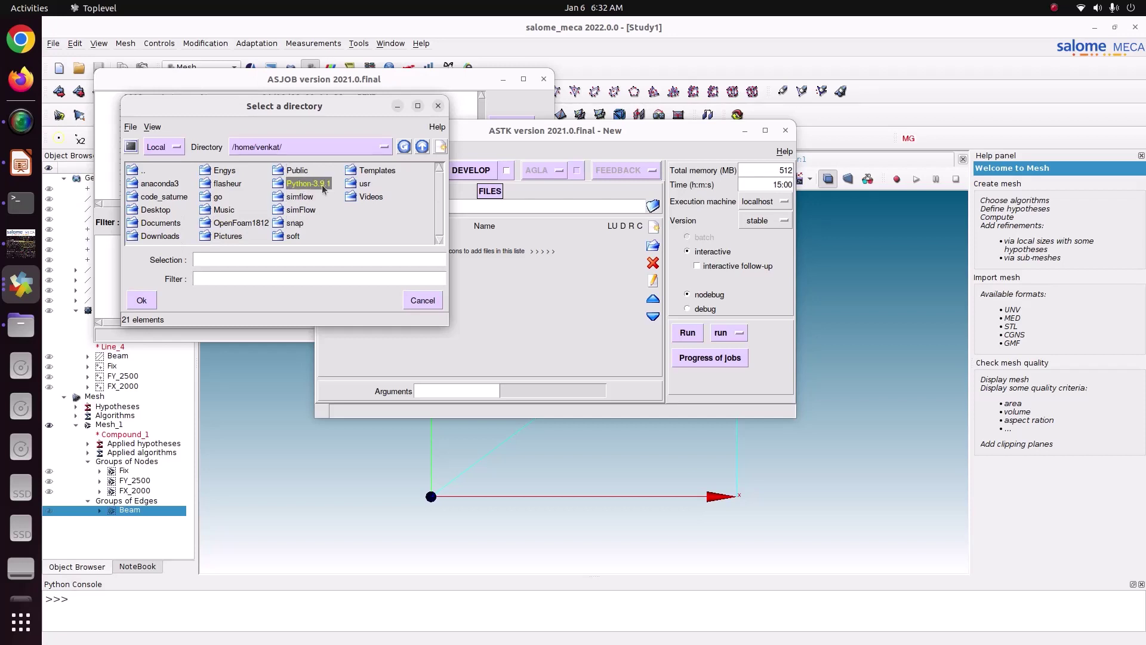
{"action": "double_click", "coordinate": [220, 240]}
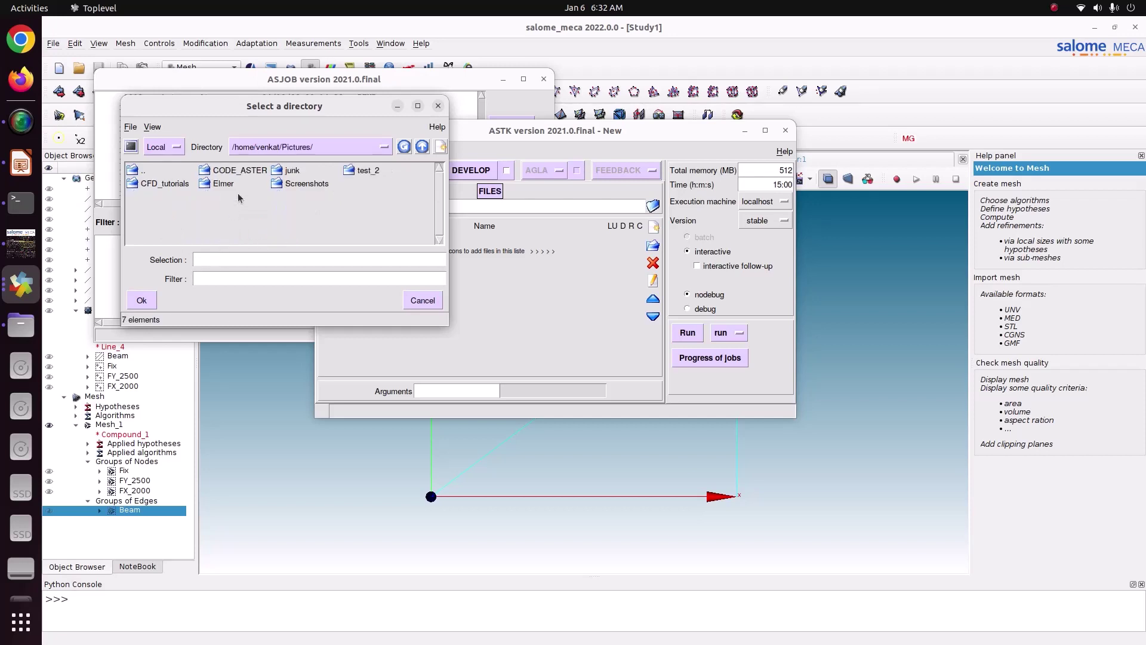
{"action": "double_click", "coordinate": [238, 171]}
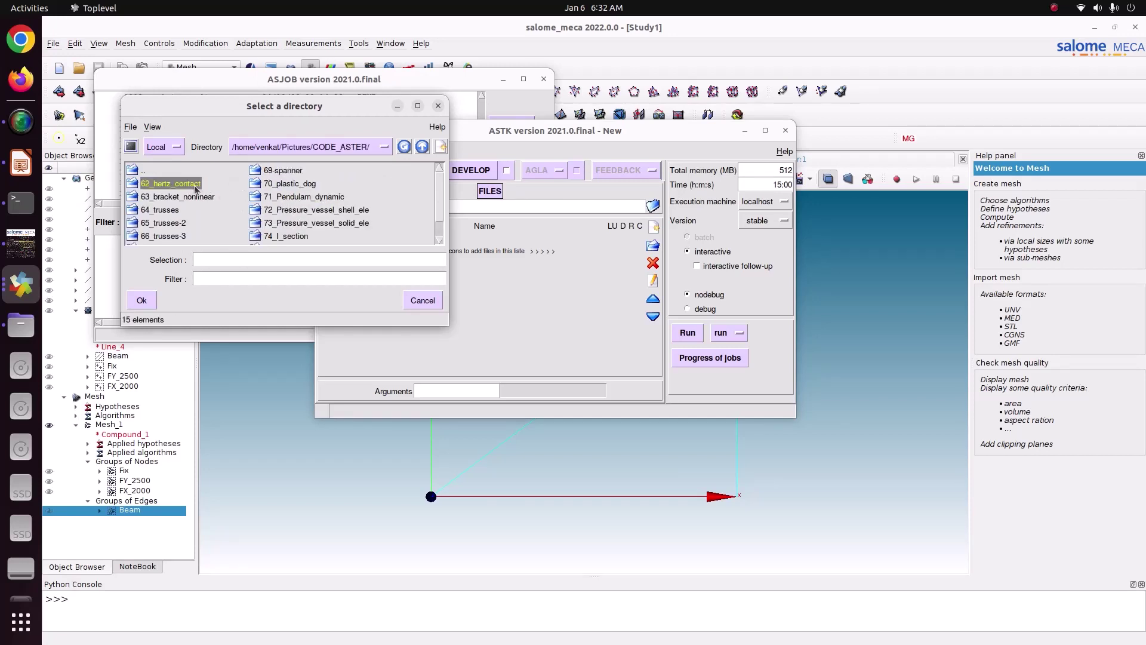
{"action": "double_click", "coordinate": [175, 212]}
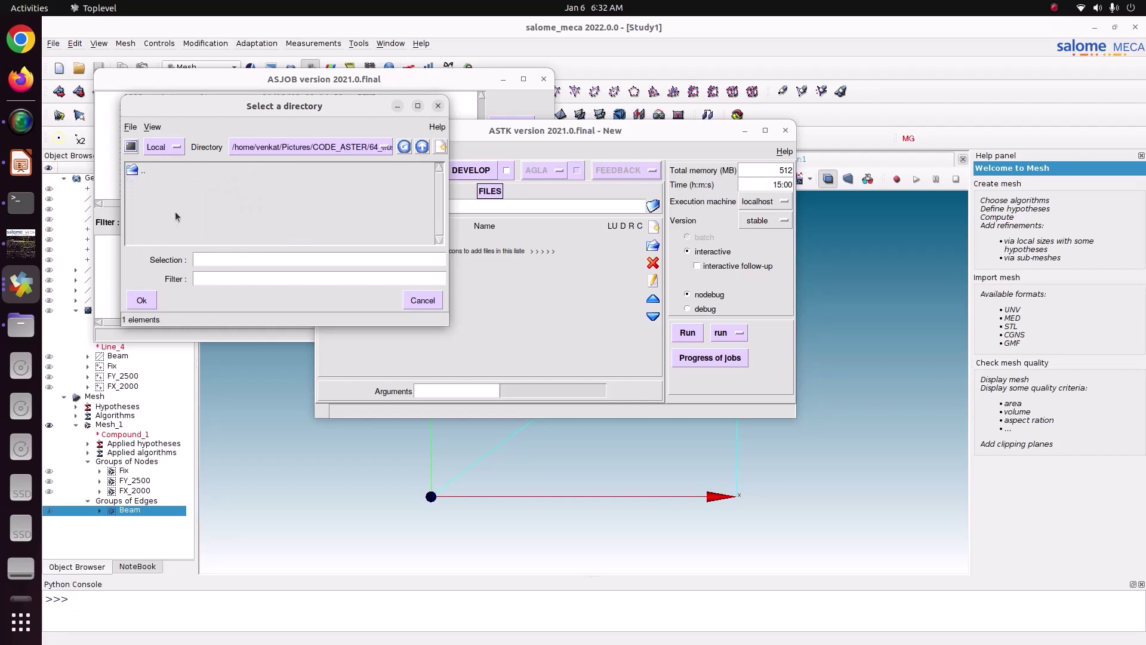
{"action": "left_click", "coordinate": [141, 301]}
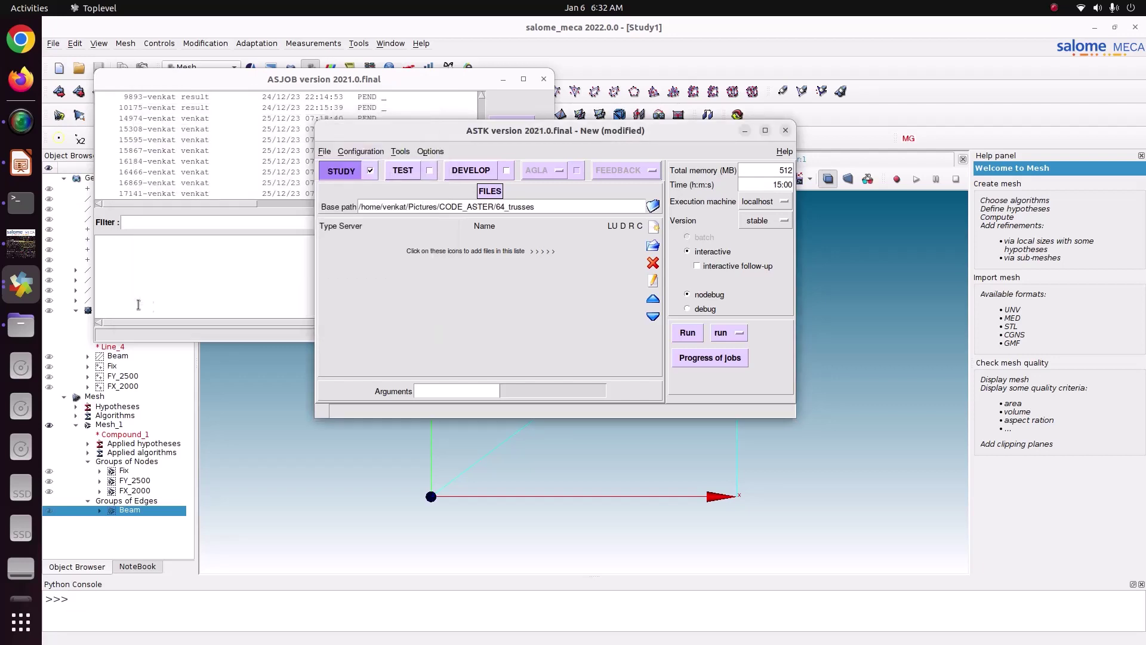
Save the ASTK study under the name astk in the 64_trusses folder.
{"action": "left_click", "coordinate": [327, 152]}
{"action": "left_click", "coordinate": [340, 214]}
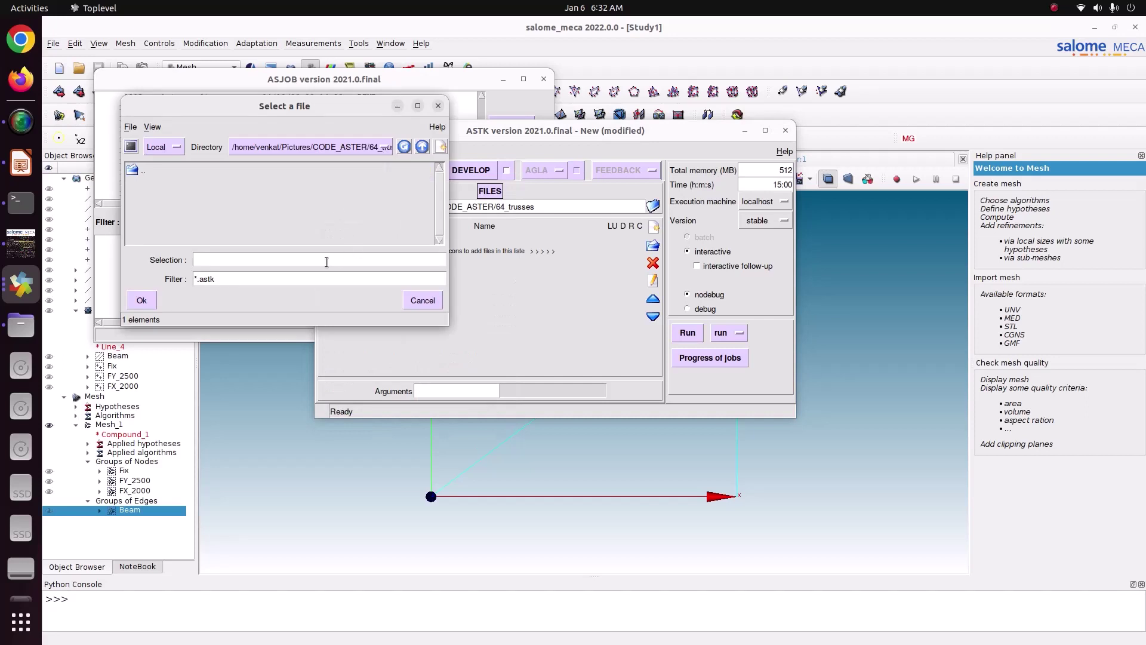
{"action": "left_click", "coordinate": [247, 258]}
{"action": "type", "text": "astk"}
{"action": "left_click", "coordinate": [138, 300]}
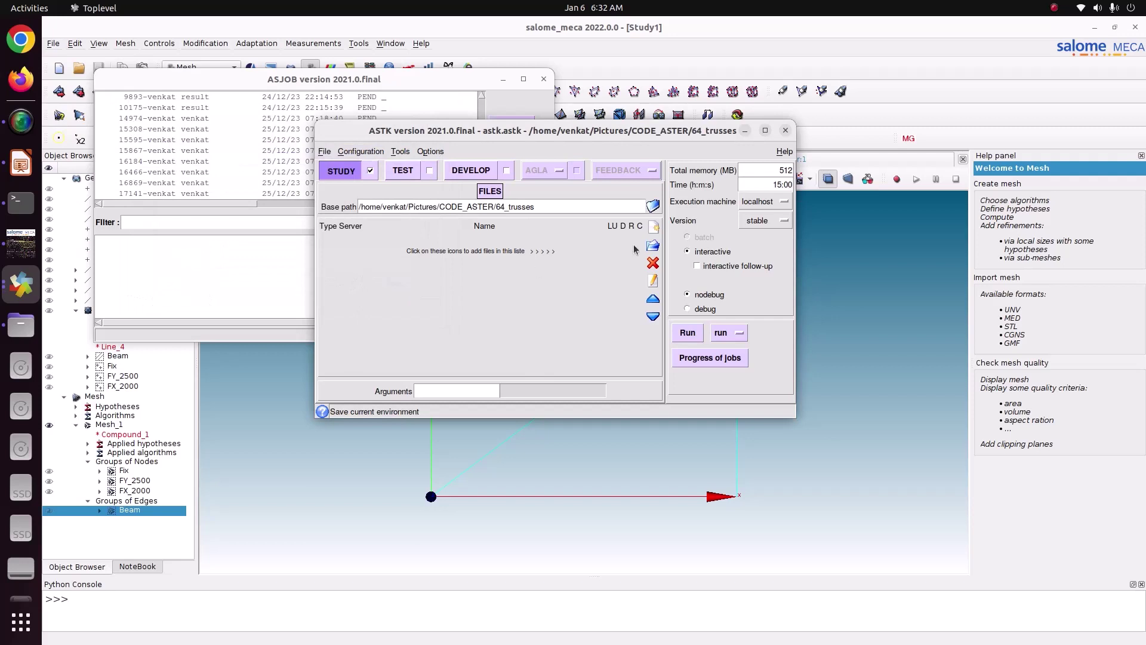
Insert five new file entries in the ASTK study list.
{"action": "left_click", "coordinate": [654, 228]}
{"action": "left_click", "coordinate": [654, 229]}
{"action": "left_click", "coordinate": [653, 228]}
{"action": "left_click", "coordinate": [654, 228]}
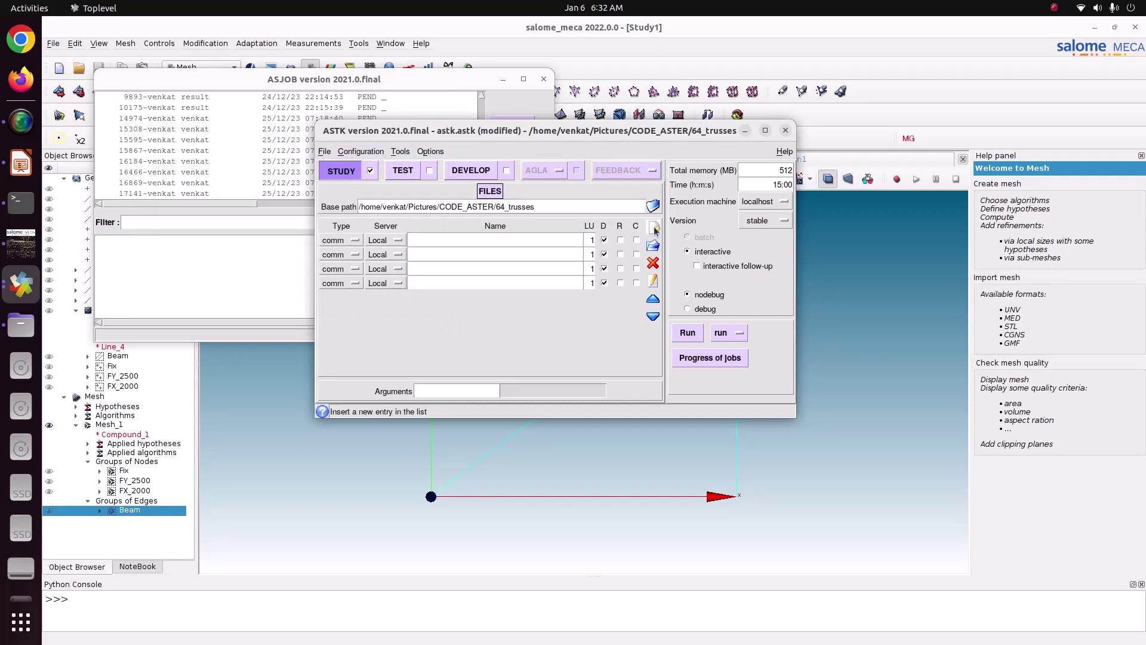
{"action": "left_click", "coordinate": [654, 228]}
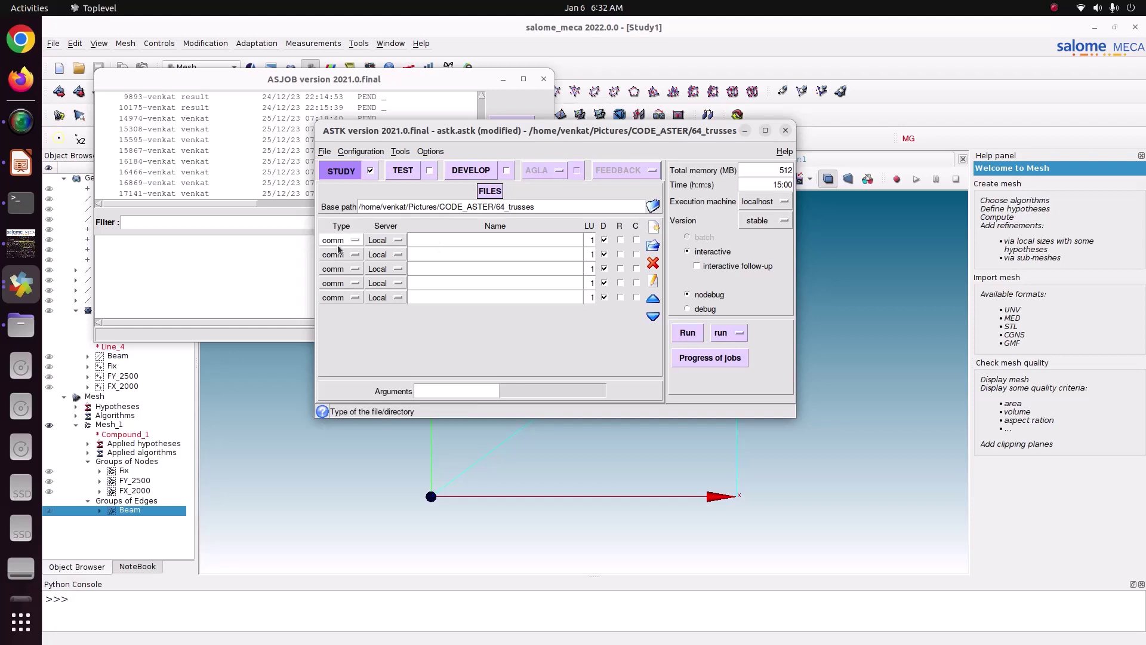
Arrange the 64_trusses folder window and the ASTK window side by side on the screen.
{"action": "left_click", "coordinate": [21, 325]}
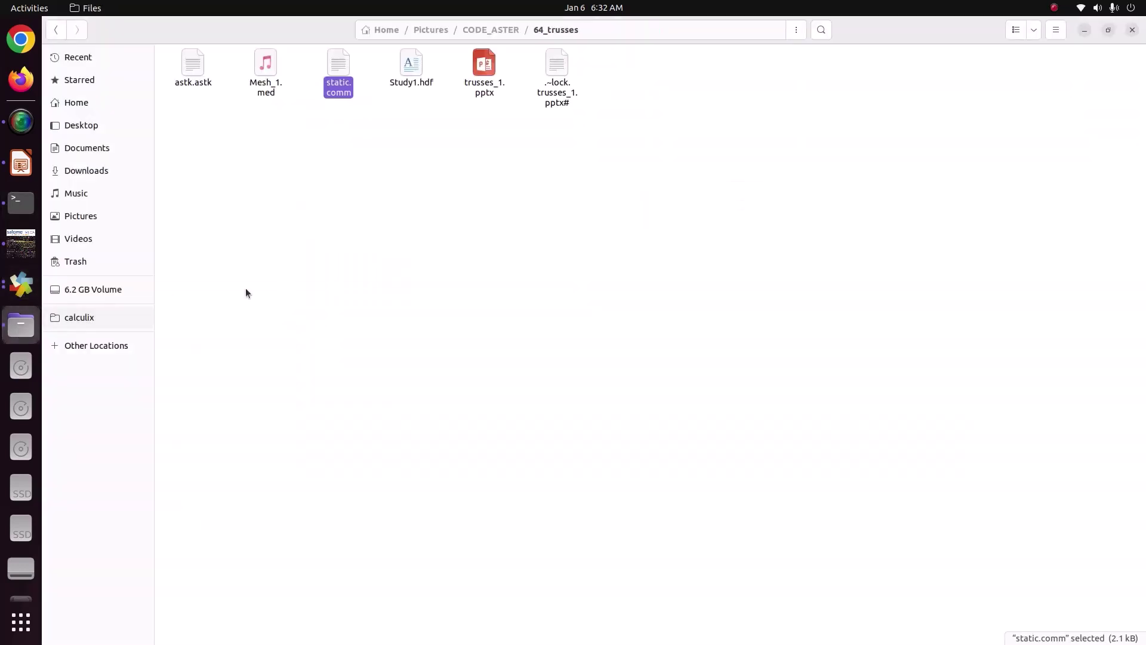
{"action": "key", "text": "super+Left"}
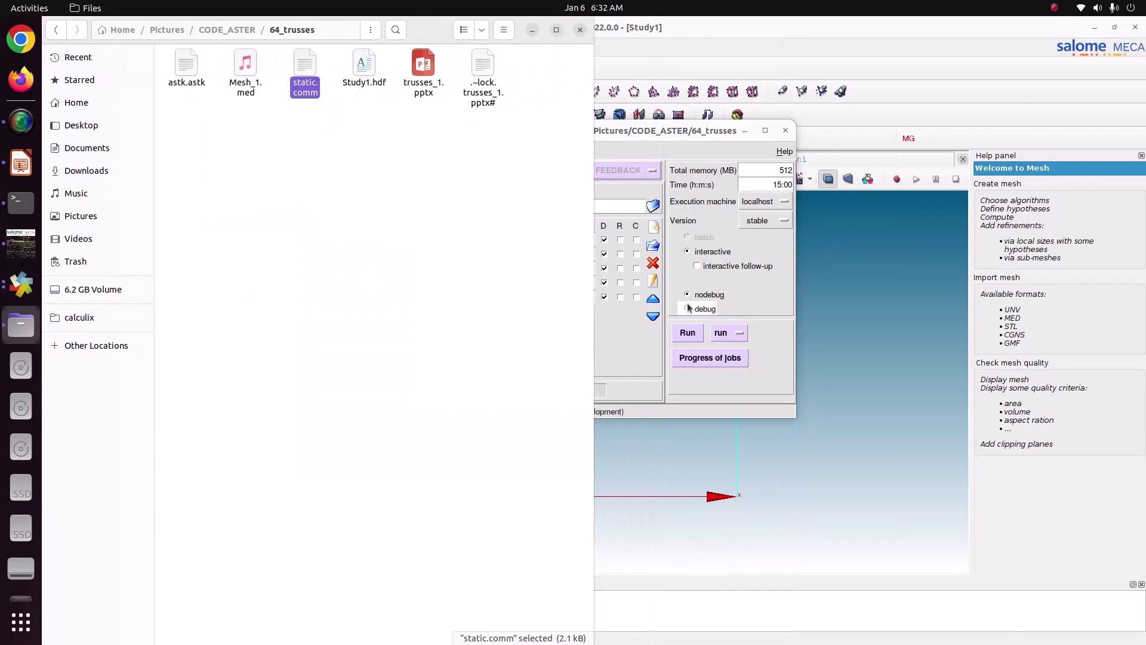
{"action": "left_click", "coordinate": [748, 295]}
{"action": "key", "text": "super+Right"}
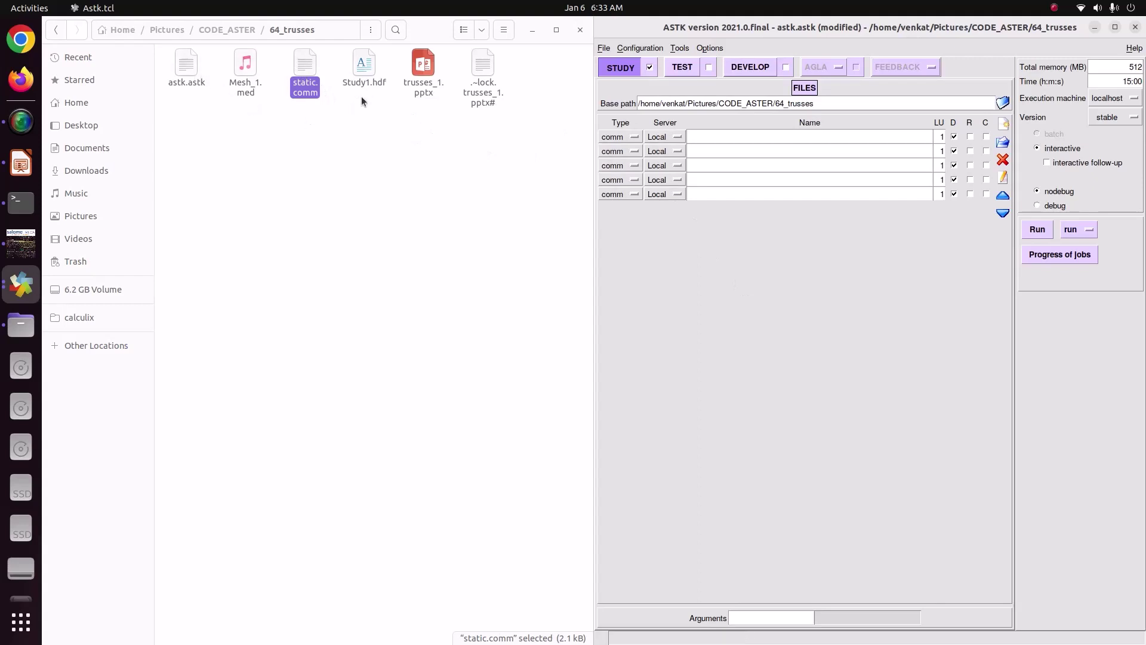
Set the types of the second to fifth file entries to mail, mess, erre and resu.
{"action": "left_click", "coordinate": [633, 154]}
{"action": "left_click", "coordinate": [629, 172]}
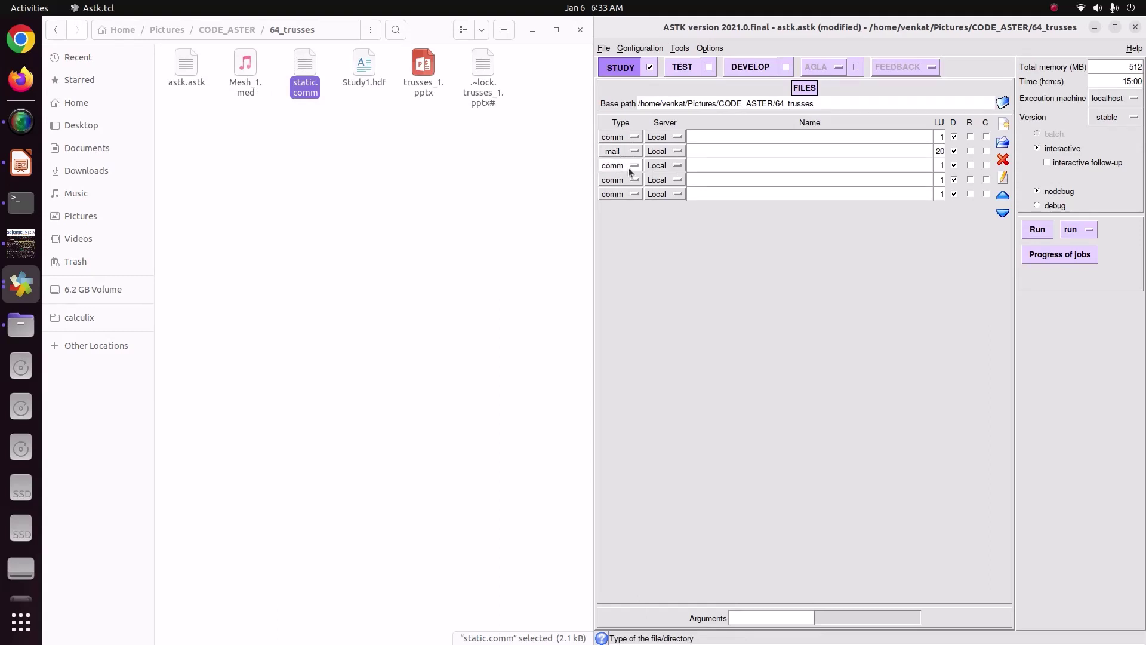
{"action": "left_click", "coordinate": [631, 166]}
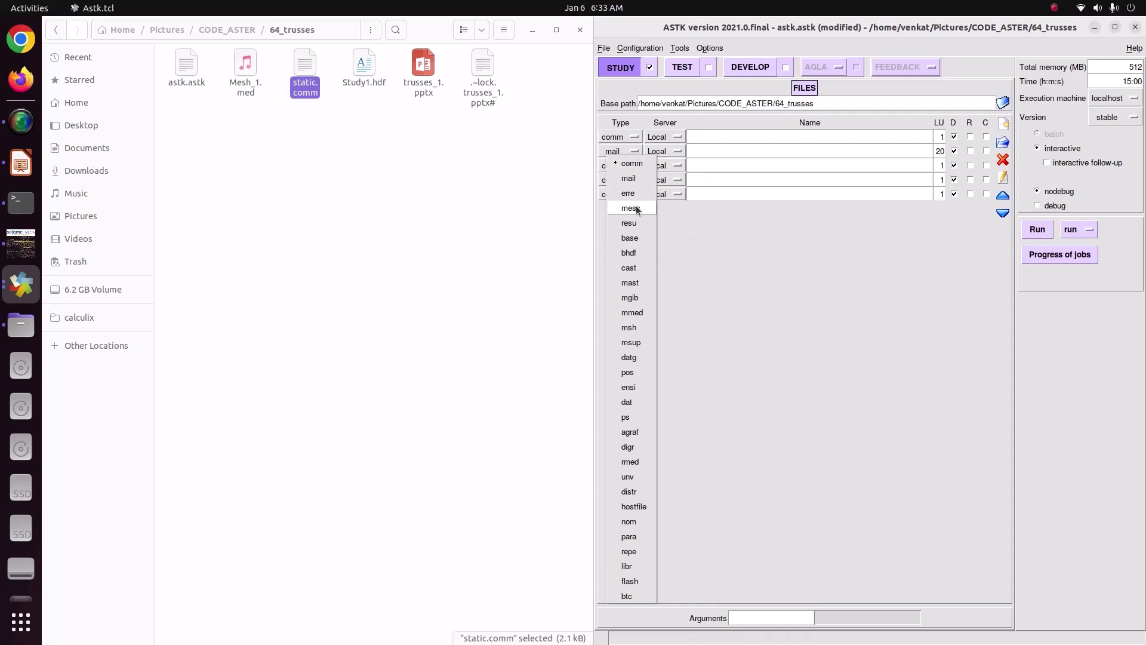
{"action": "left_click", "coordinate": [634, 207]}
{"action": "left_click", "coordinate": [633, 179]}
{"action": "left_click", "coordinate": [626, 180]}
{"action": "left_click", "coordinate": [633, 180]}
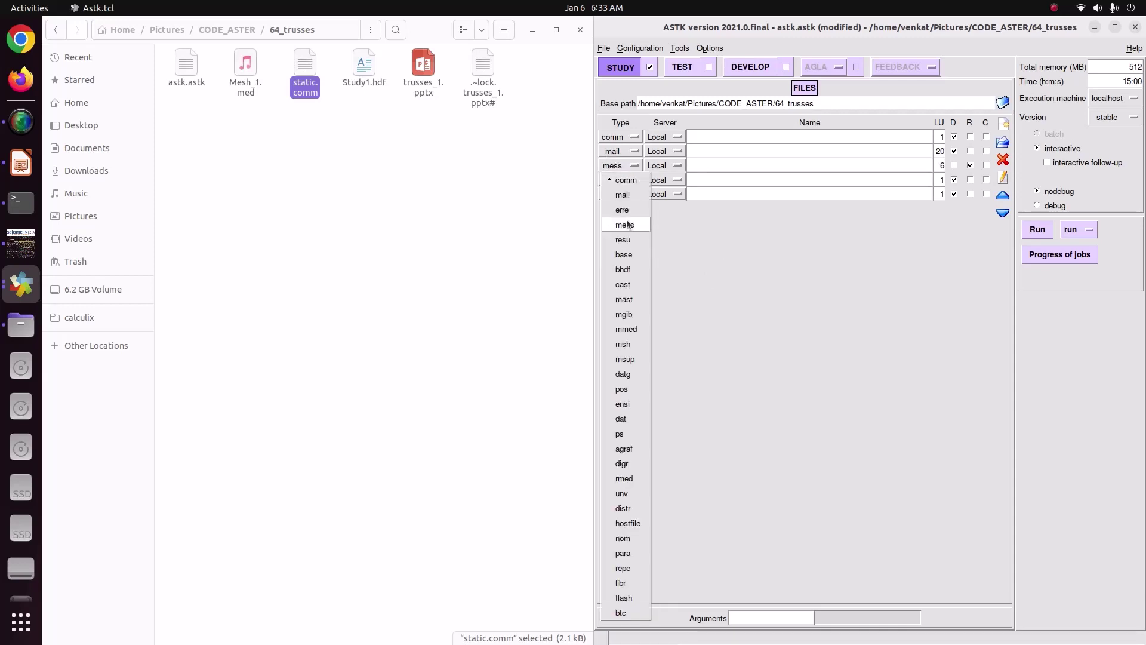
{"action": "left_click", "coordinate": [626, 211]}
{"action": "left_click", "coordinate": [628, 194]}
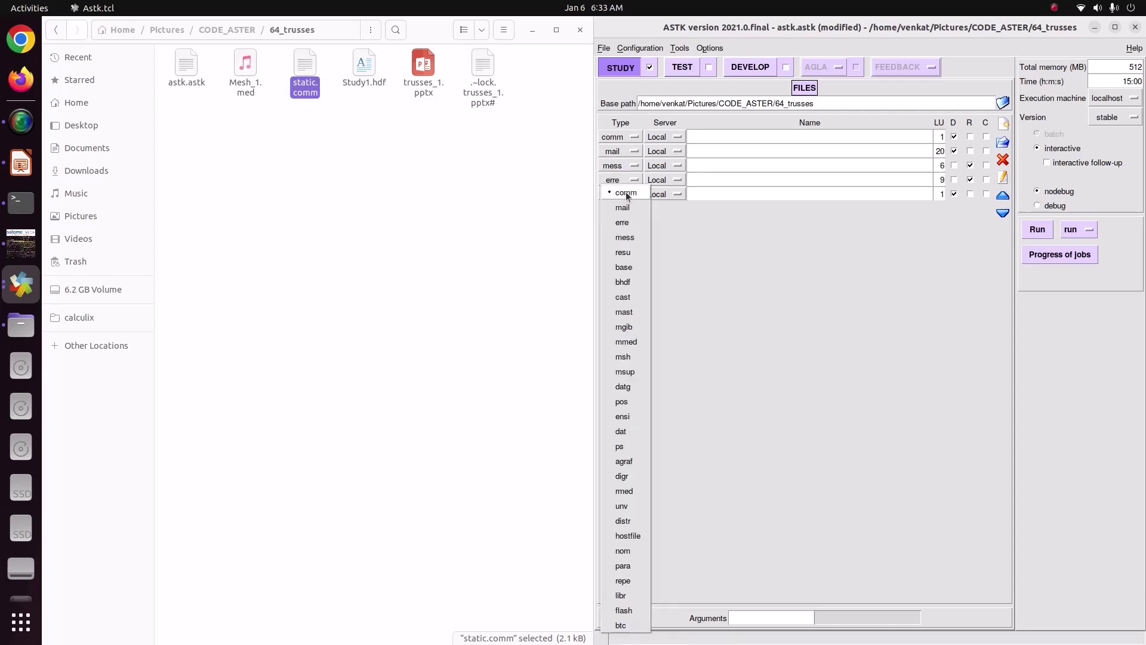
{"action": "left_click", "coordinate": [634, 255]}
Insert a sixth file entry and set its type to rmed.
{"action": "left_click", "coordinate": [1003, 124]}
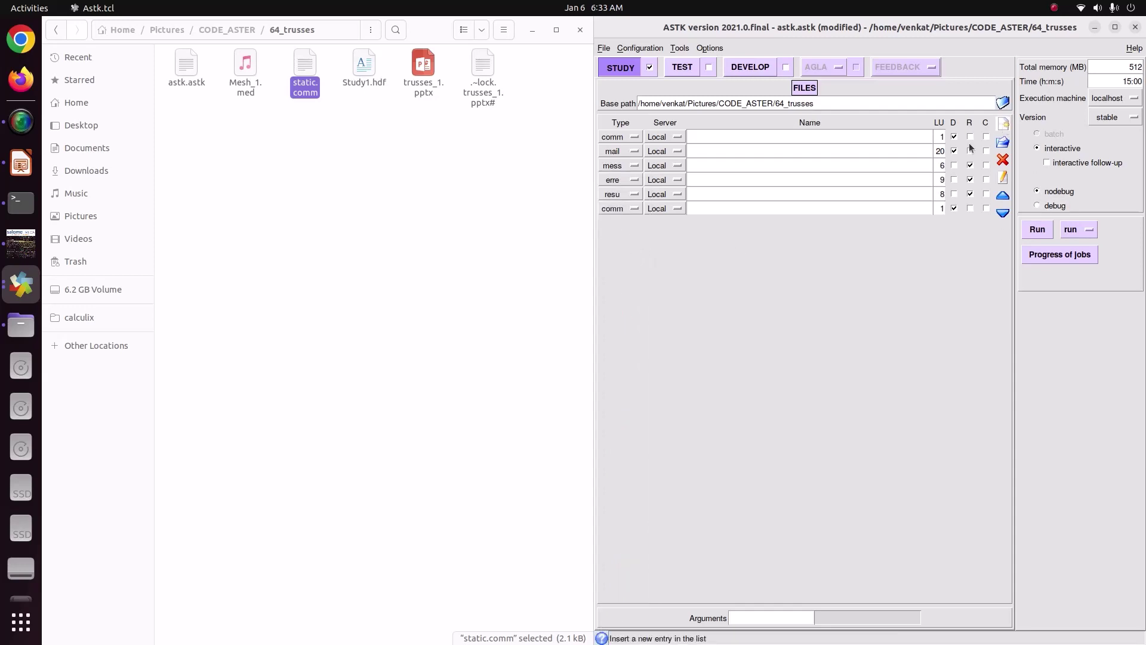
{"action": "left_click", "coordinate": [609, 209]}
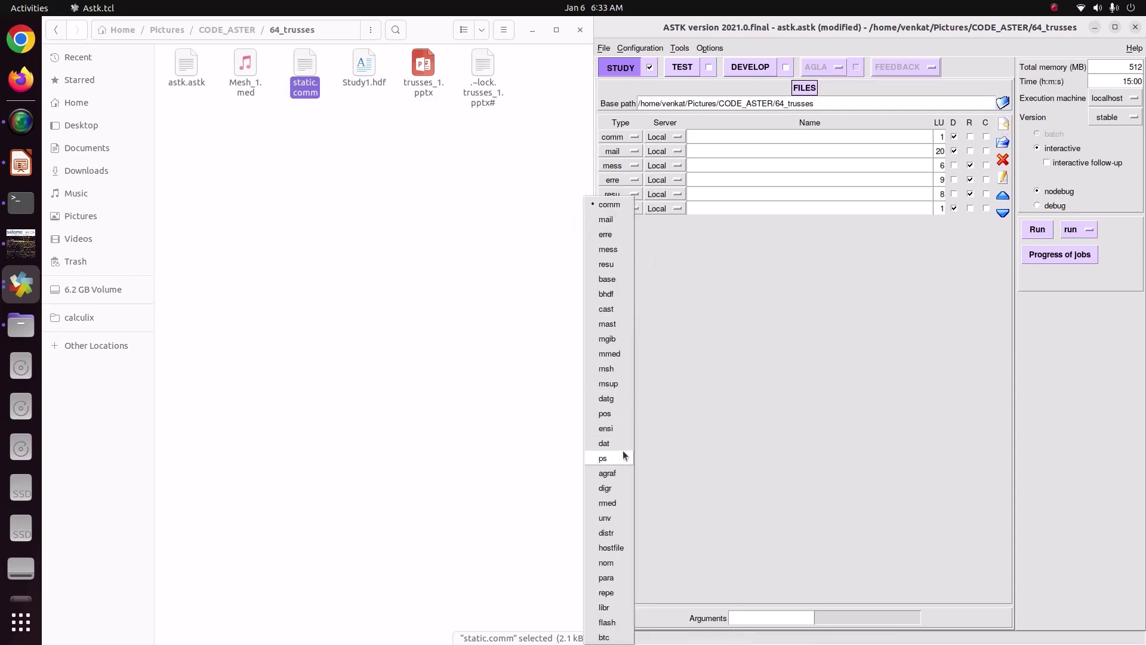
{"action": "left_click", "coordinate": [607, 503]}
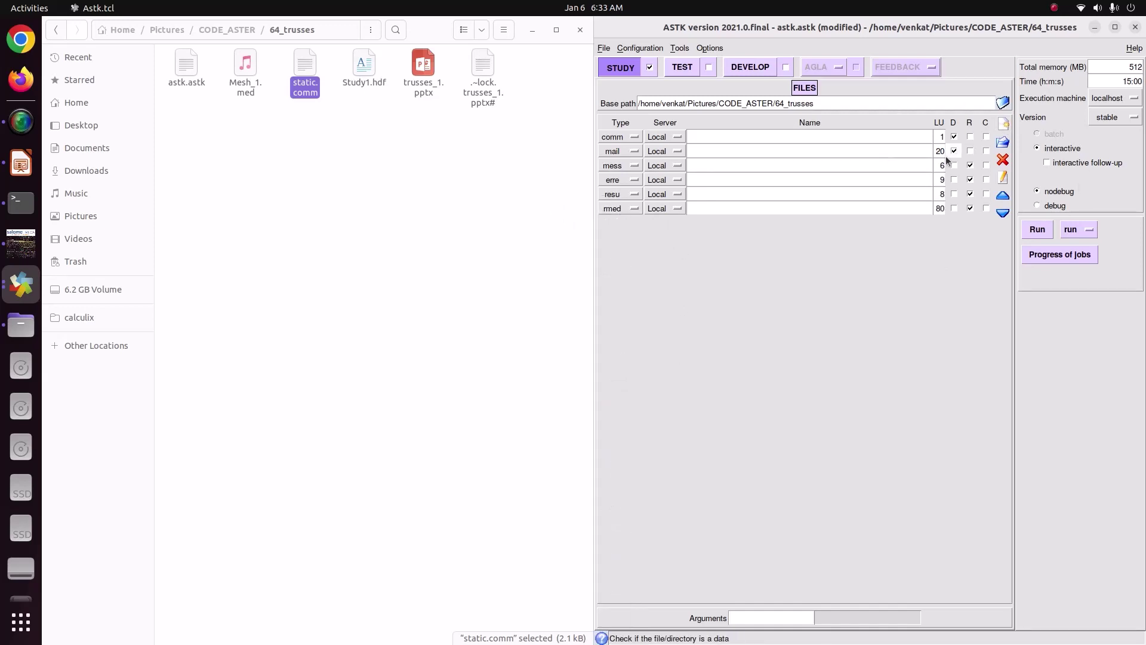
{"action": "left_click", "coordinate": [970, 179]}
Name the comm entry ./static.comm and the mail entry ./Mesh_1.med.
{"action": "left_click", "coordinate": [700, 138]}
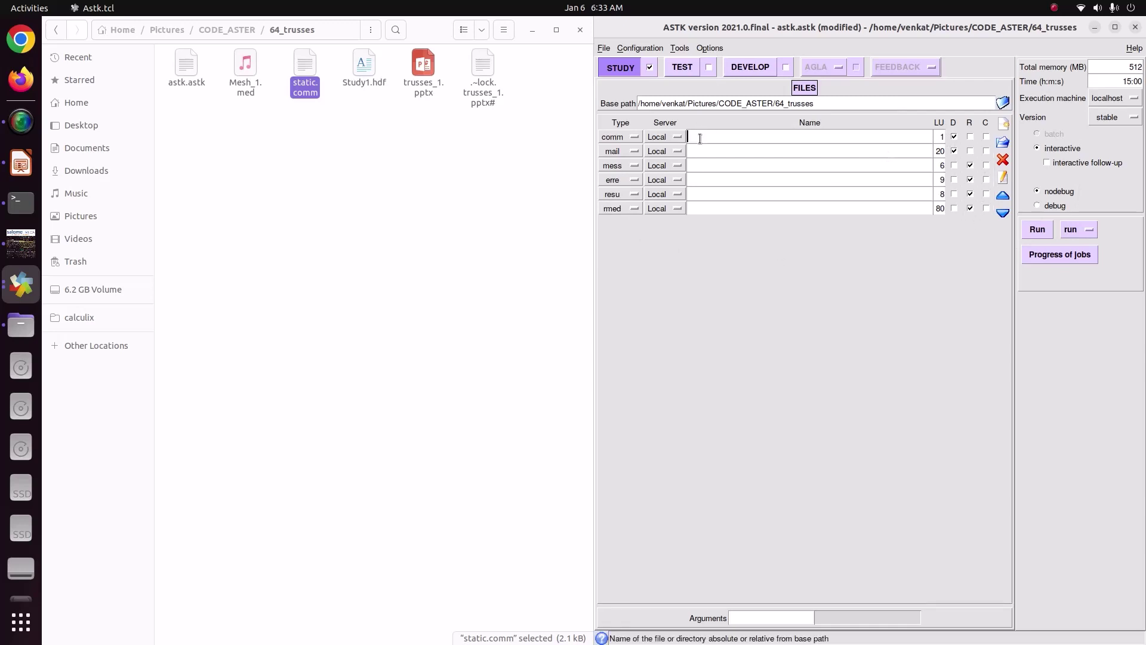
{"action": "type", "text": "static.comm"}
{"action": "left_click", "coordinate": [687, 137]}
{"action": "type", "text": "./"}
{"action": "left_click", "coordinate": [741, 153]}
{"action": "type", "text": "./Mesh_1.med"}
Name the mess entry ./message.mess, the erre entry ./error.err, the resu entry ./resu.resu and the rmed entry ./result.rmed.
{"action": "left_click", "coordinate": [729, 165]}
{"action": "type", "text": "./message.mess"}
{"action": "left_click", "coordinate": [721, 188]}
{"action": "left_click", "coordinate": [718, 175]}
{"action": "type", "text": "./error.err"}
{"action": "left_click", "coordinate": [730, 193]}
{"action": "type", "text": "./resu.resu"}
{"action": "left_click", "coordinate": [734, 207]}
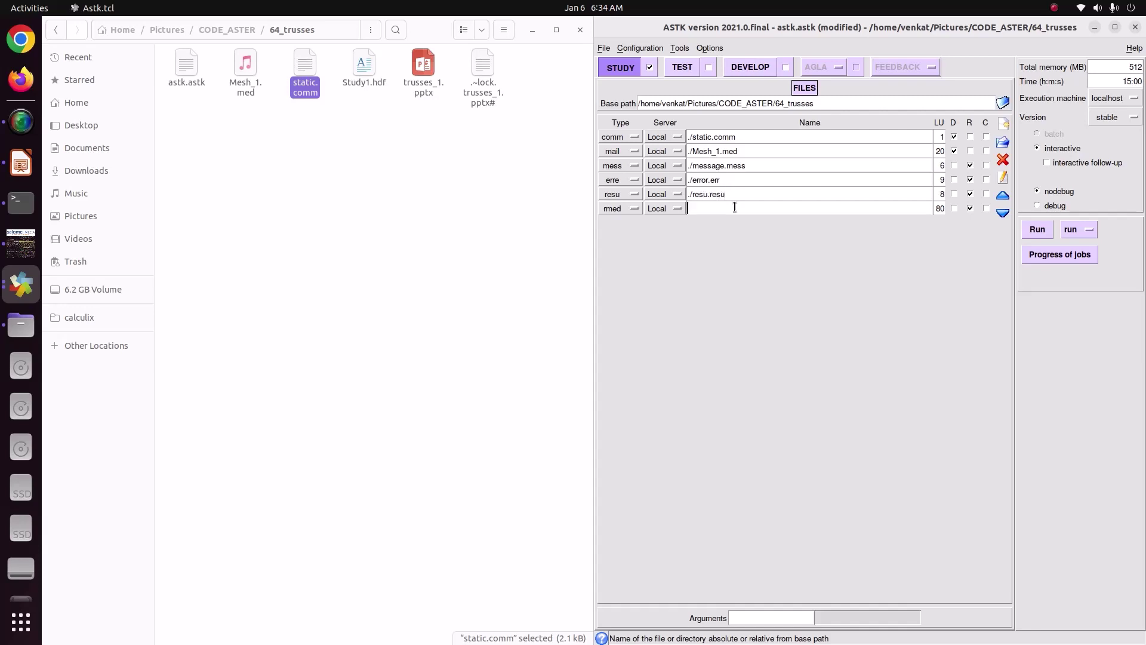
{"action": "type", "text": "./result.rmed"}
{"action": "left_click_drag", "start_coordinate": [750, 165], "coordinate": [688, 165]}
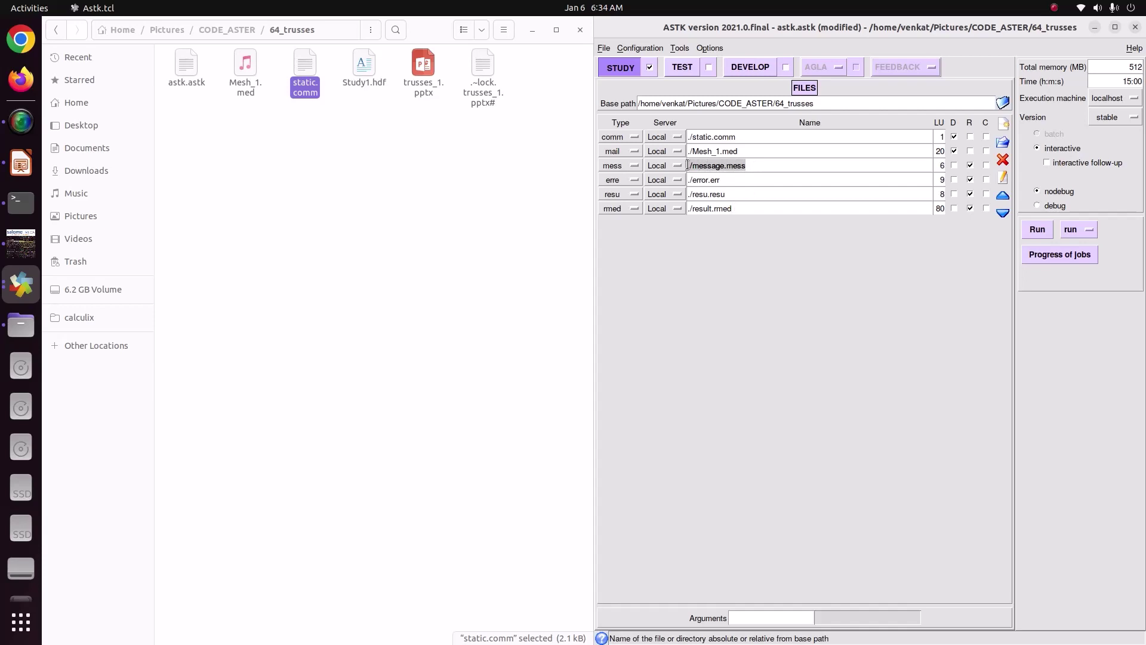
{"action": "left_click_drag", "start_coordinate": [726, 194], "coordinate": [684, 201]}
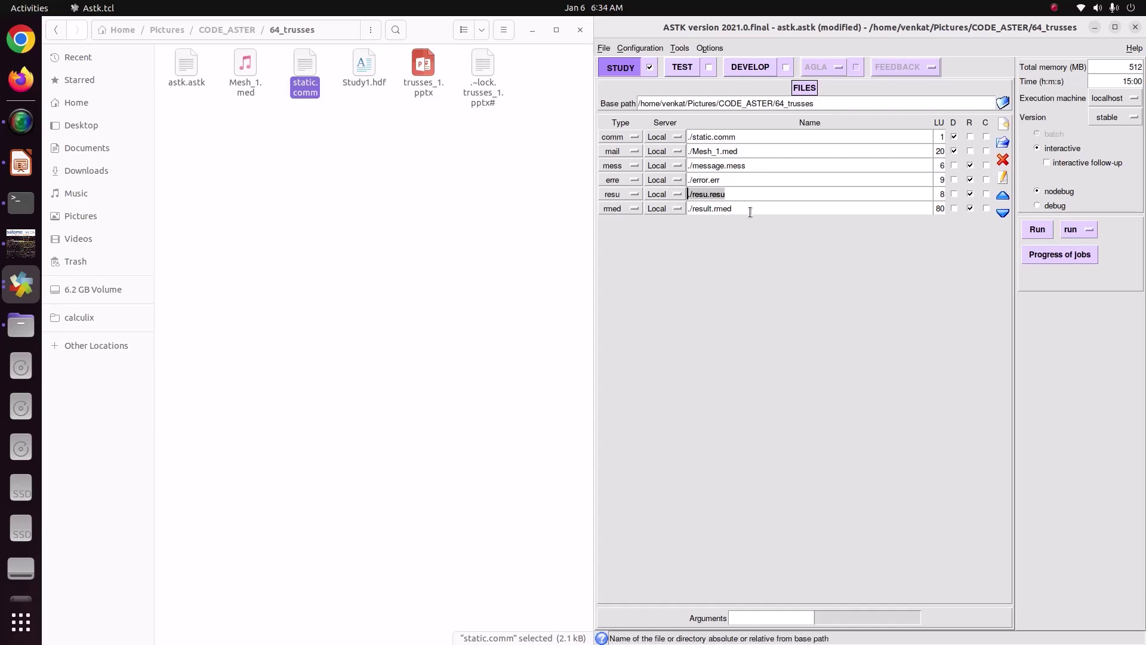
{"action": "left_click_drag", "start_coordinate": [748, 211], "coordinate": [693, 213]}
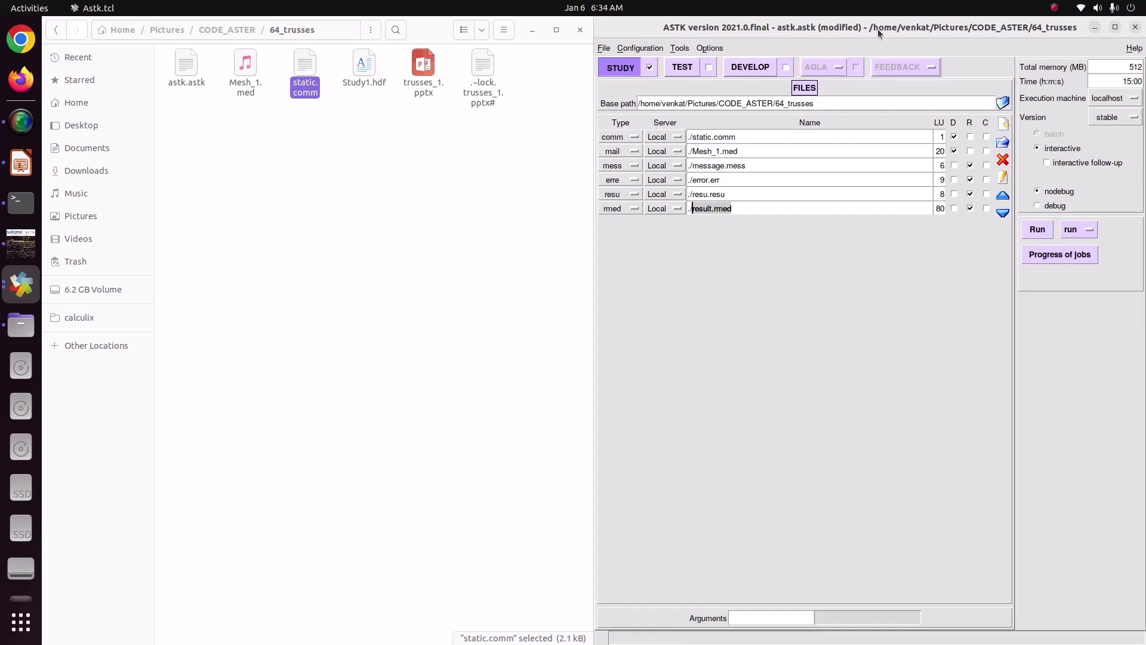
Set the total memory to 1048 MB with interactive follow-up enabled, and run the study.
{"action": "left_click_drag", "start_coordinate": [878, 29], "coordinate": [800, 45]}
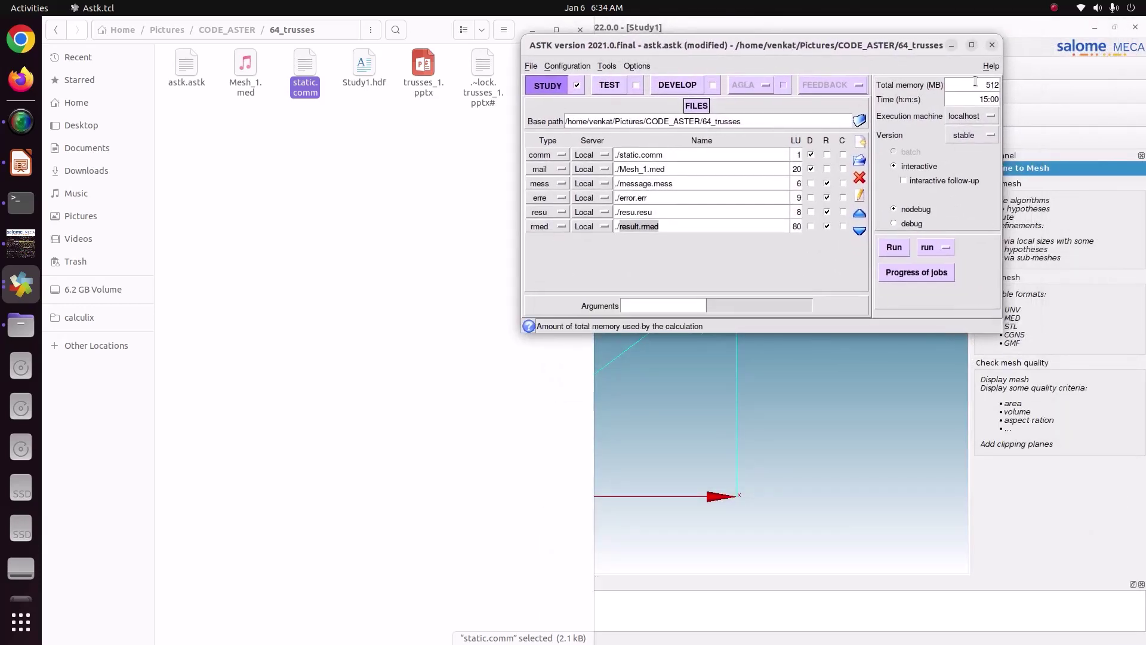
{"action": "left_click_drag", "start_coordinate": [976, 82], "coordinate": [1015, 75]}
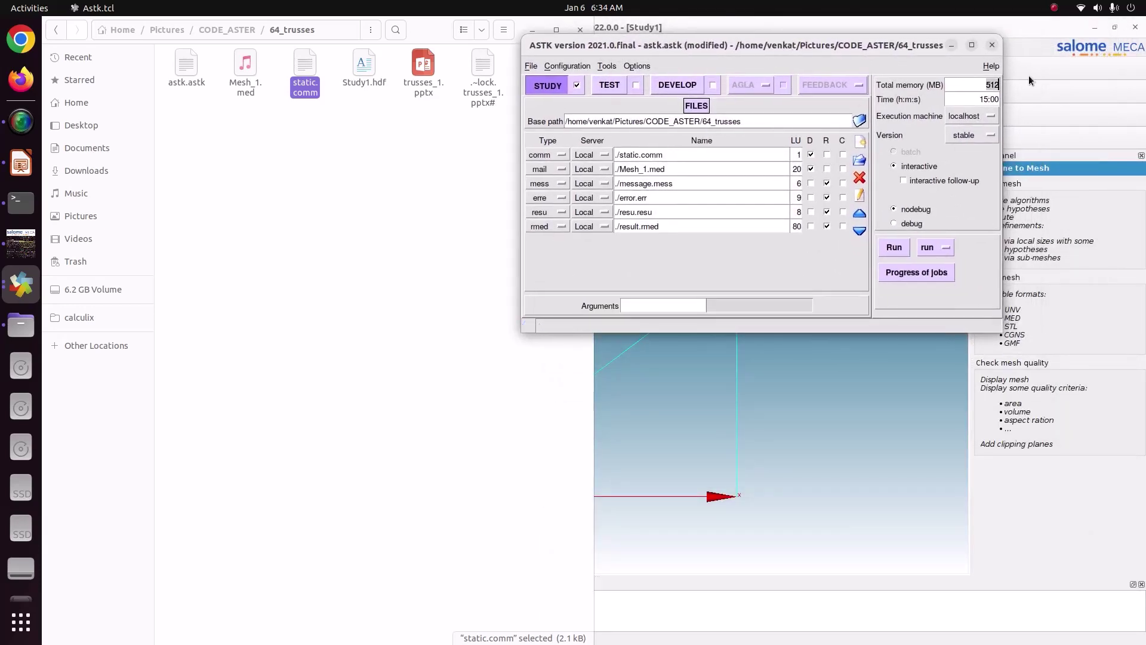
{"action": "type", "text": "1048"}
{"action": "key", "text": "Tab"}
{"action": "left_click", "coordinate": [922, 180]}
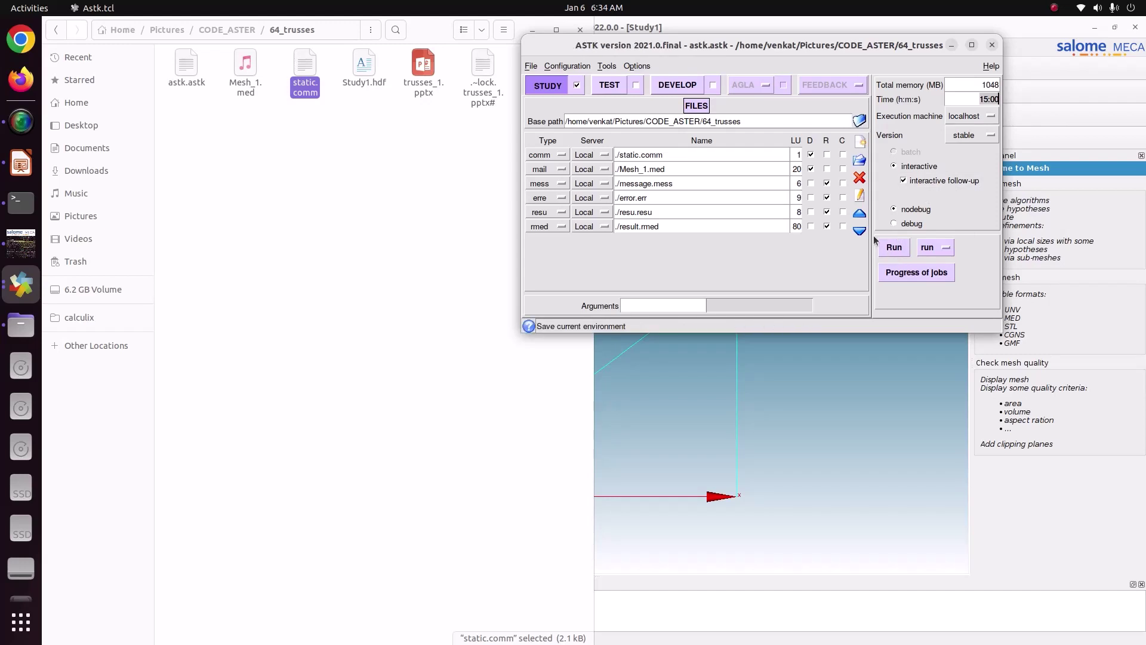
{"action": "left_click", "coordinate": [894, 247]}
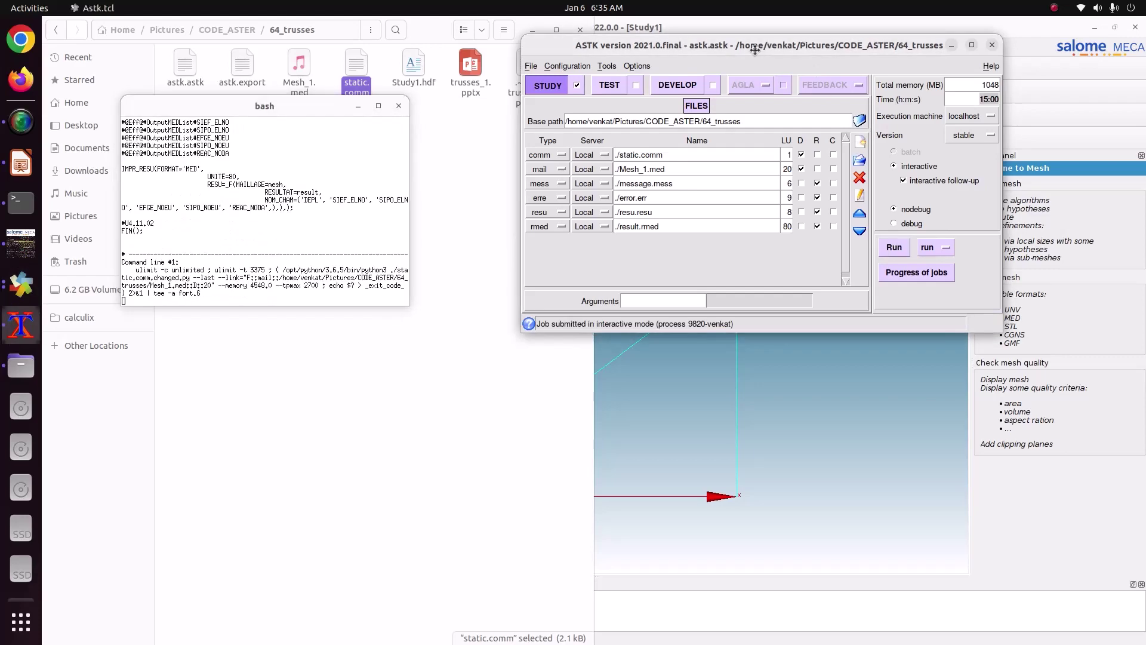
Open message.mess from the 64_trusses folder and examine the job diagnostic and the alarms of the calculation.
{"action": "left_click_drag", "start_coordinate": [750, 46], "coordinate": [859, 57]}
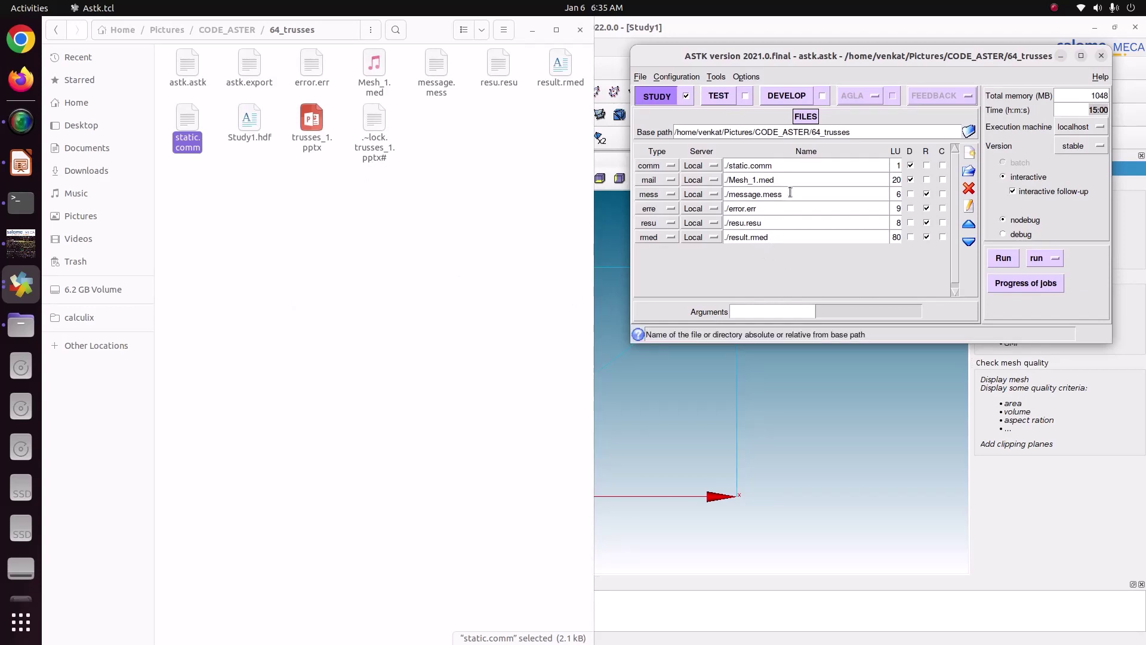
{"action": "left_click", "coordinate": [438, 84]}
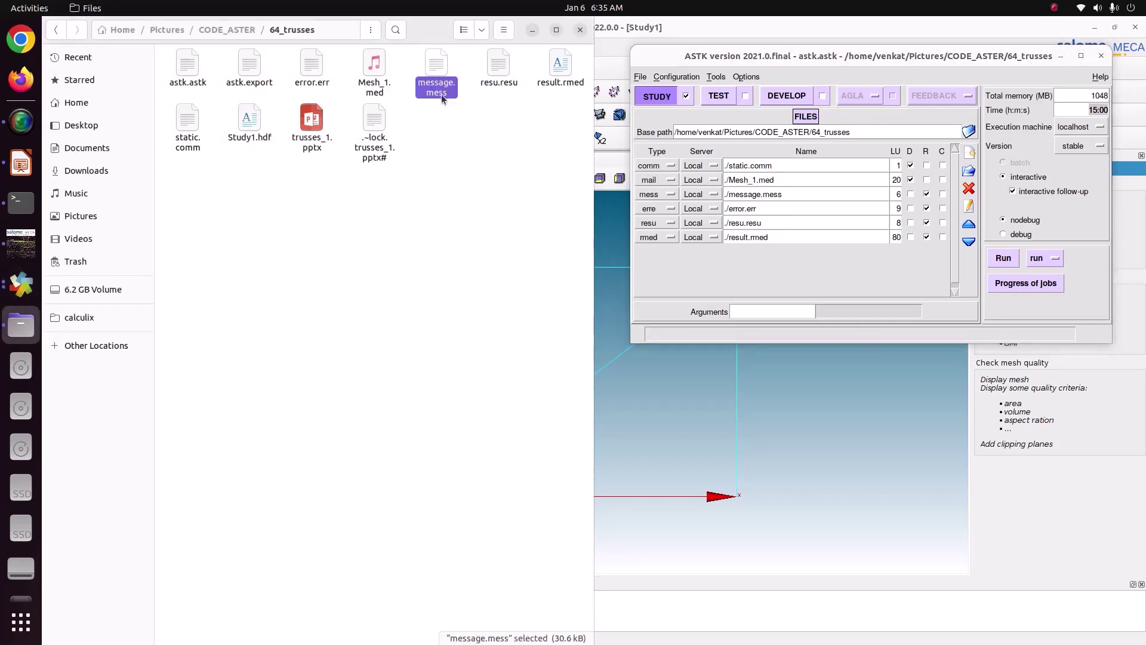
{"action": "right_click", "coordinate": [445, 85]}
{"action": "left_click", "coordinate": [471, 95]}
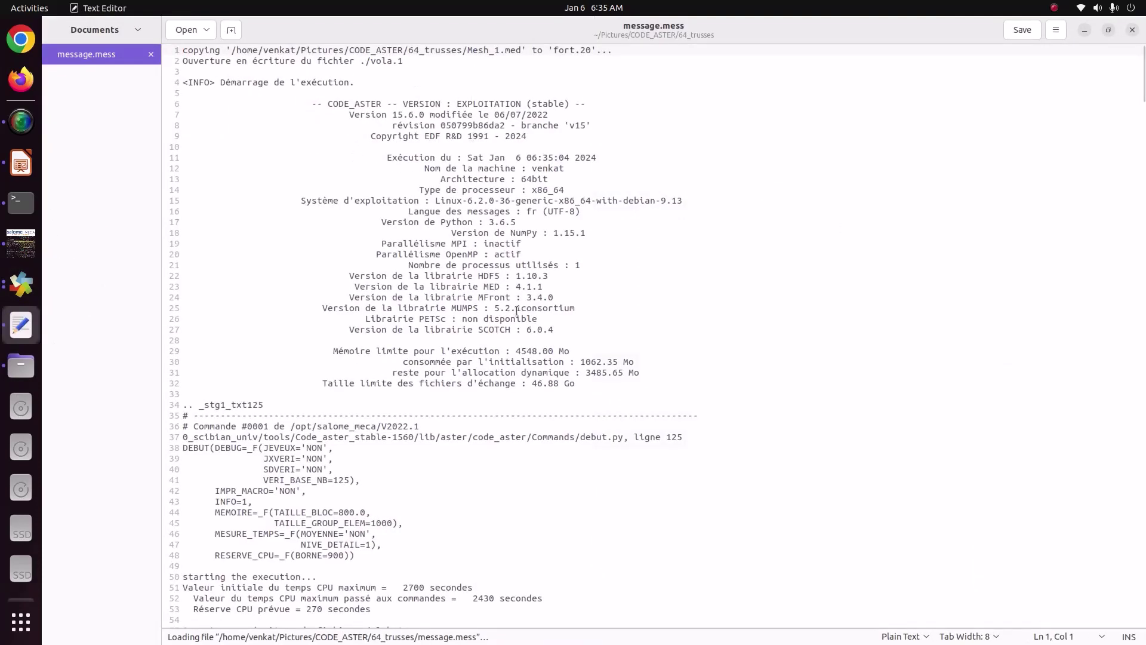
{"action": "left_click_drag", "start_coordinate": [1144, 79], "coordinate": [1143, 602]}
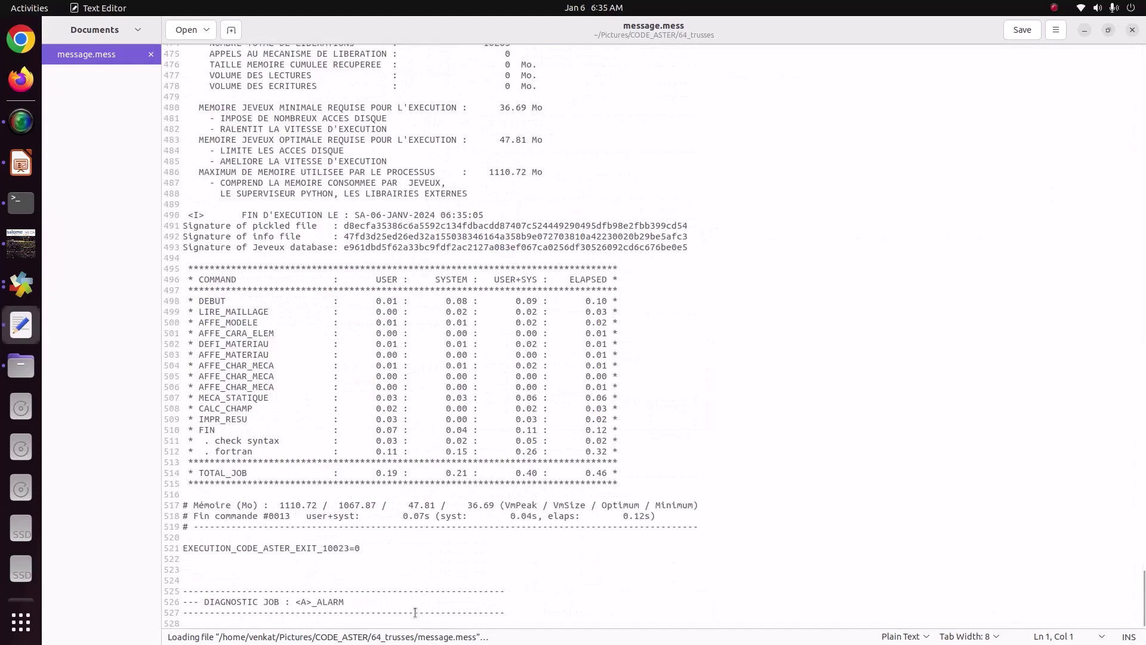
{"action": "left_click_drag", "start_coordinate": [187, 602], "coordinate": [361, 607]}
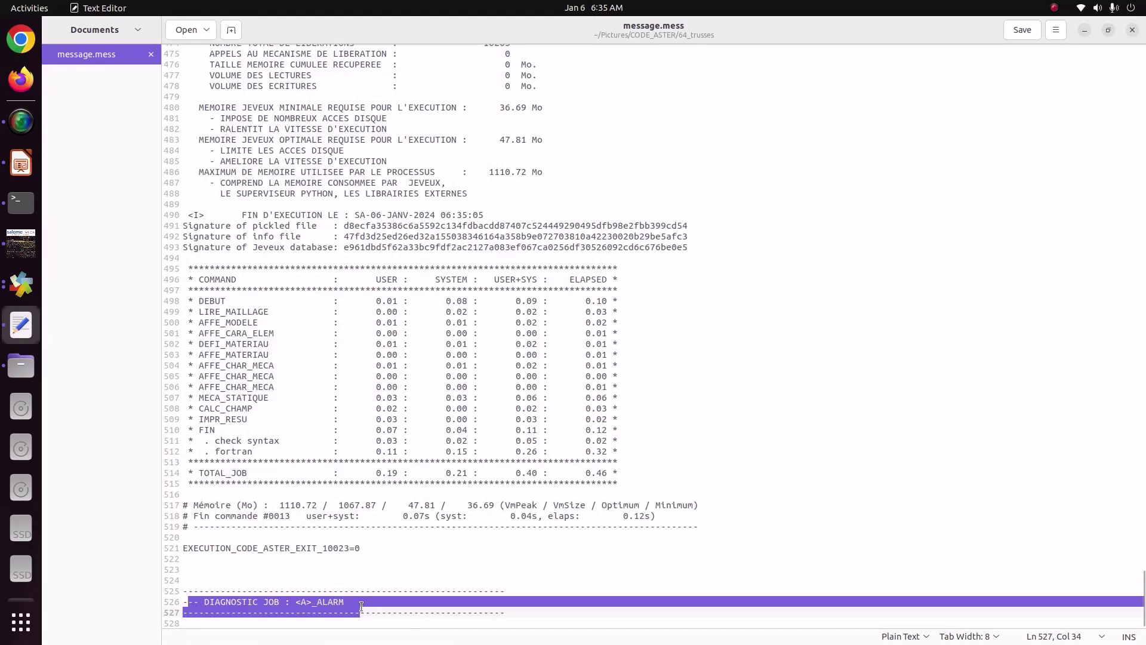
{"action": "scroll", "coordinate": [384, 473], "scroll_direction": "up", "scroll_amount": 20}
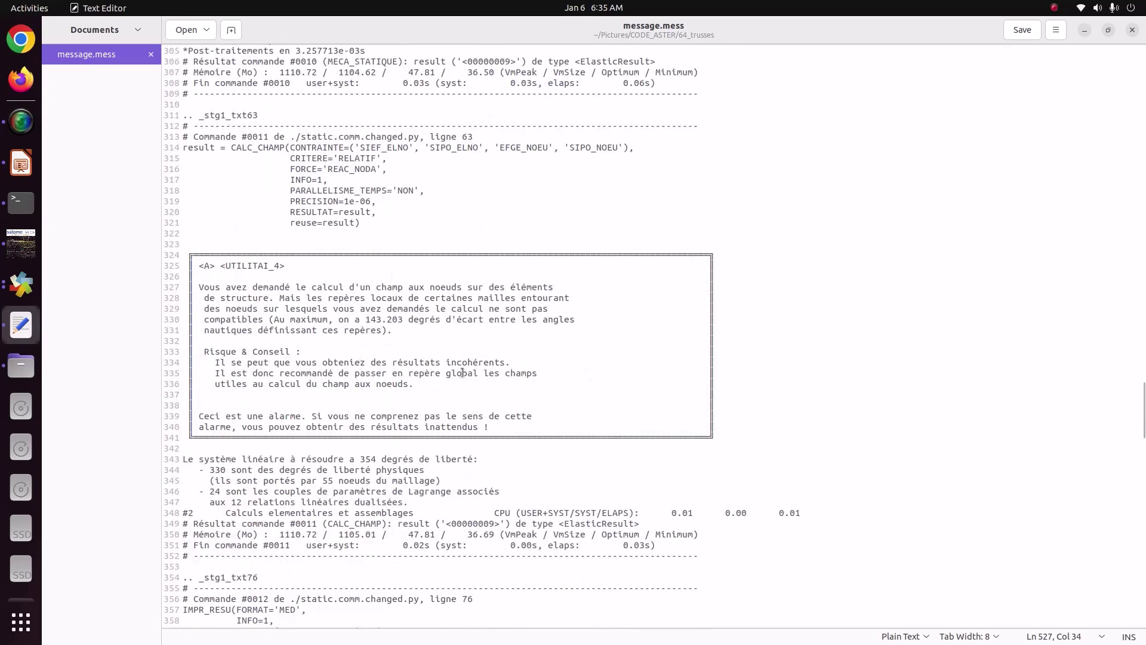
{"action": "scroll", "coordinate": [462, 374], "scroll_direction": "up", "scroll_amount": 6}
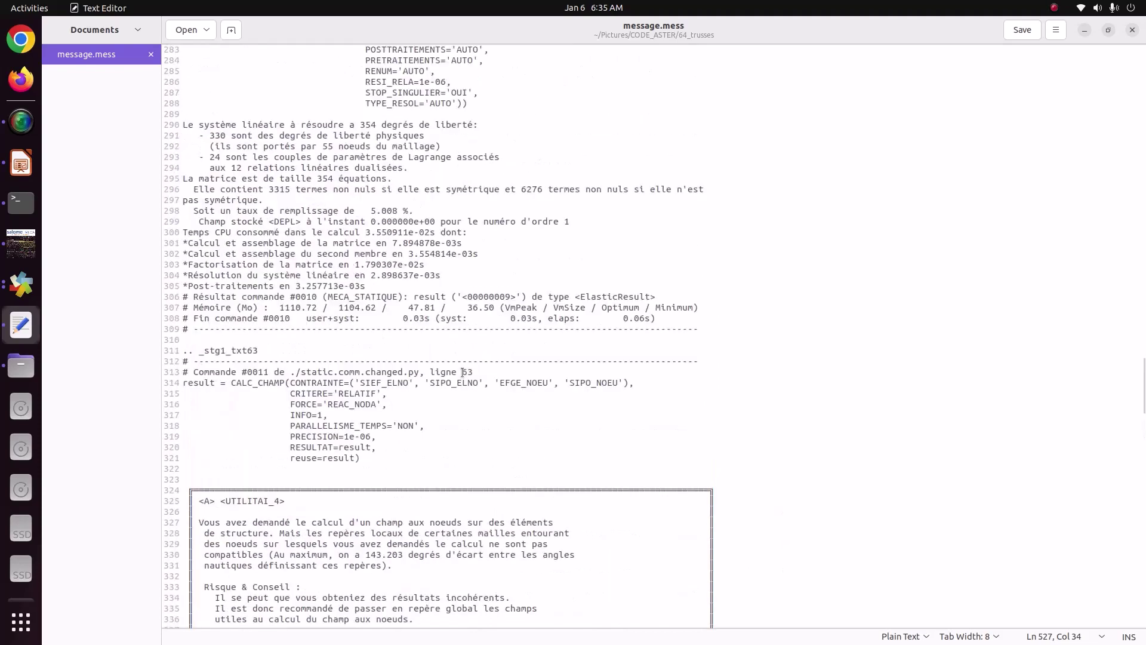
{"action": "scroll", "coordinate": [463, 373], "scroll_direction": "down", "scroll_amount": 11}
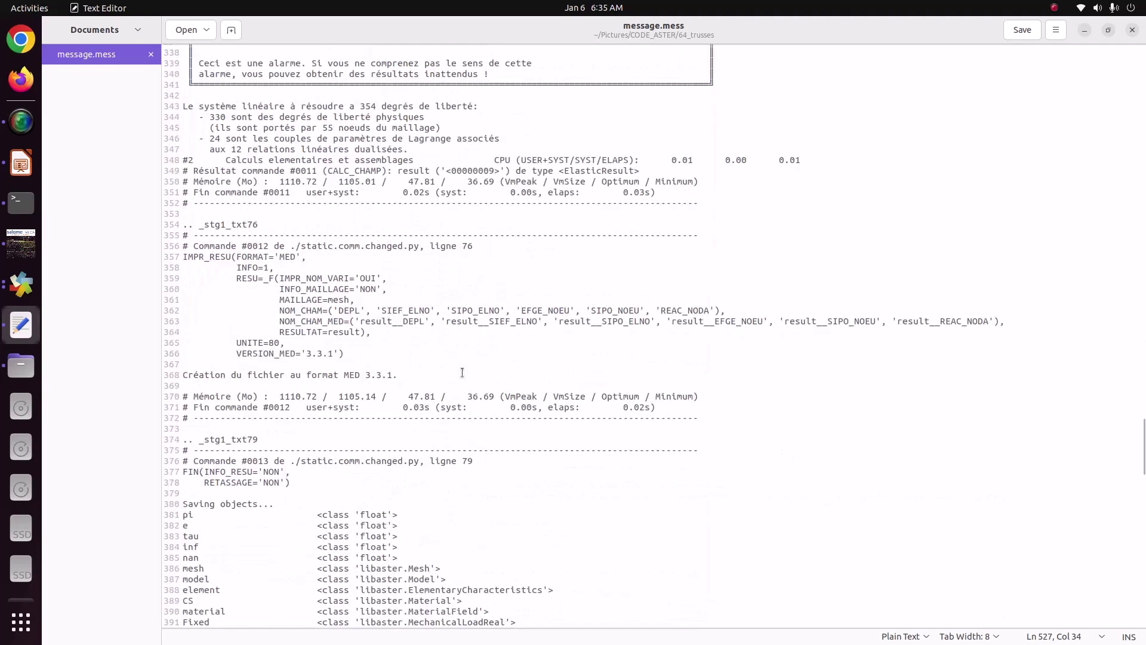
{"action": "scroll", "coordinate": [462, 372], "scroll_direction": "down", "scroll_amount": 10}
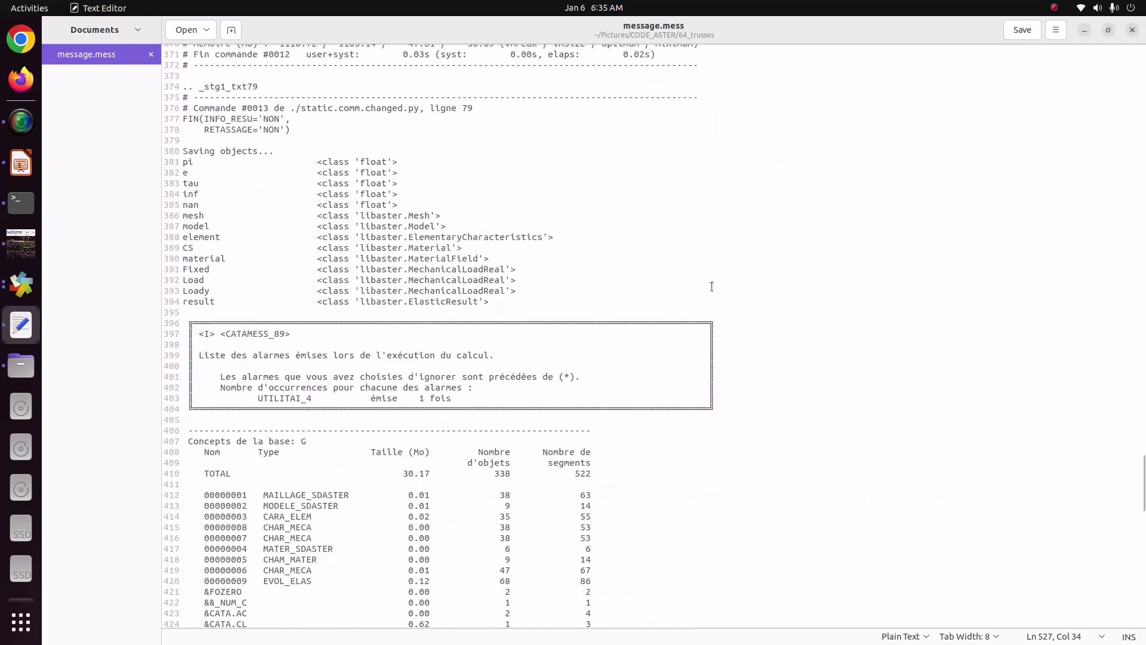
{"action": "left_click", "coordinate": [1133, 30]}
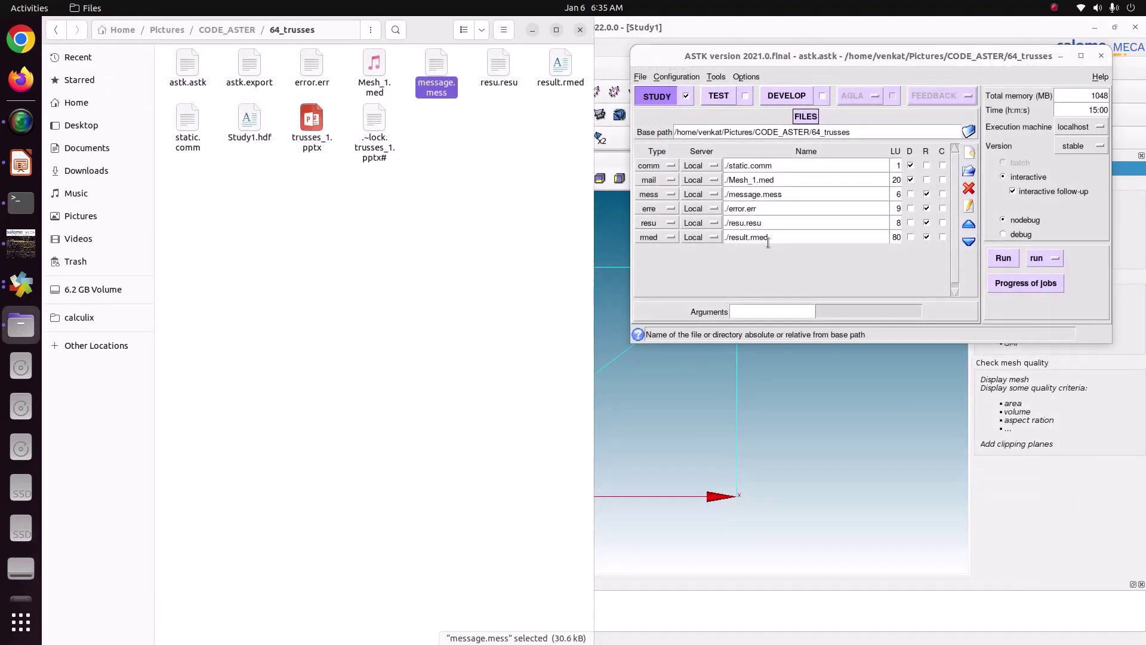
Switch to salome_meca and activate the ParaVIS module.
{"action": "left_click_drag", "start_coordinate": [779, 236], "coordinate": [716, 229]}
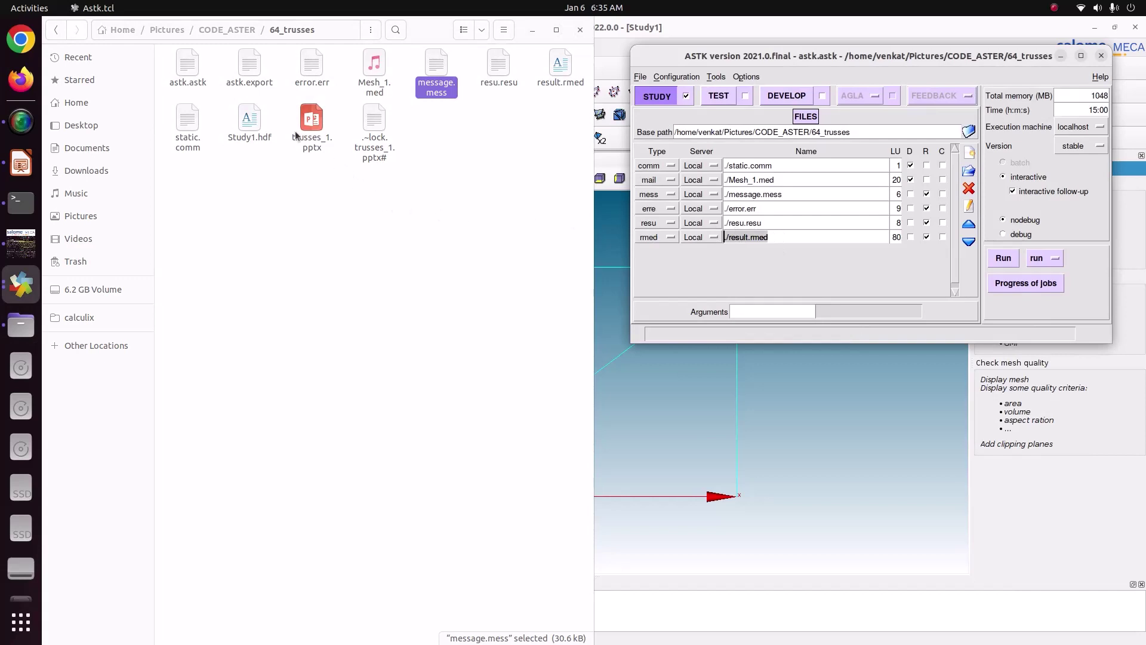
{"action": "left_click", "coordinate": [564, 80]}
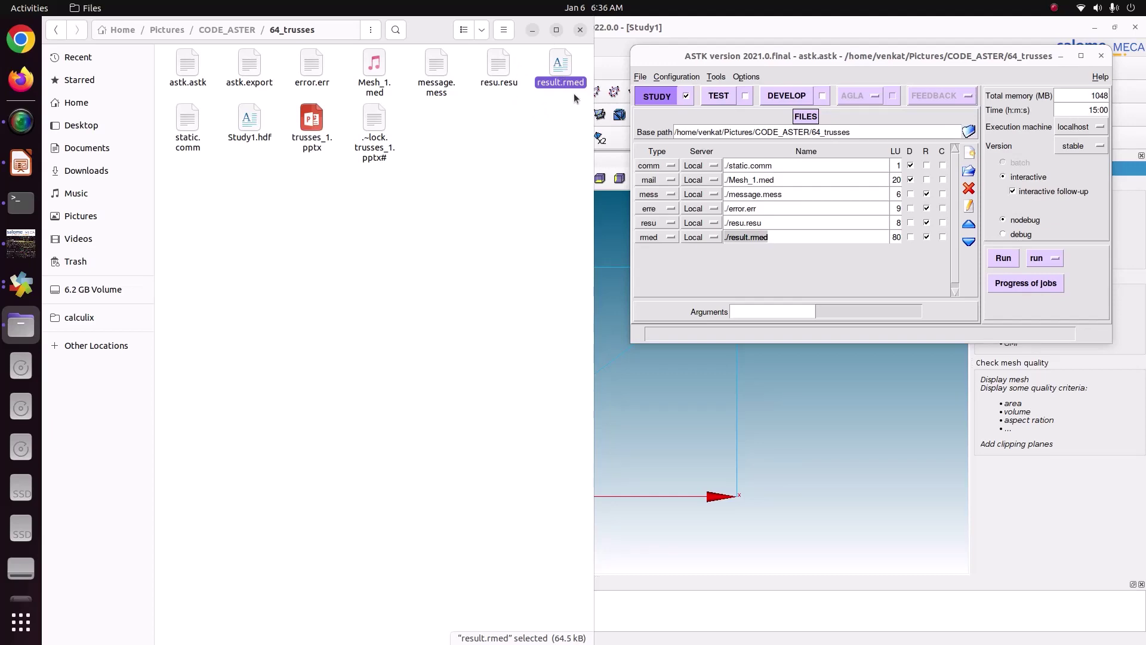
{"action": "left_click", "coordinate": [692, 367]}
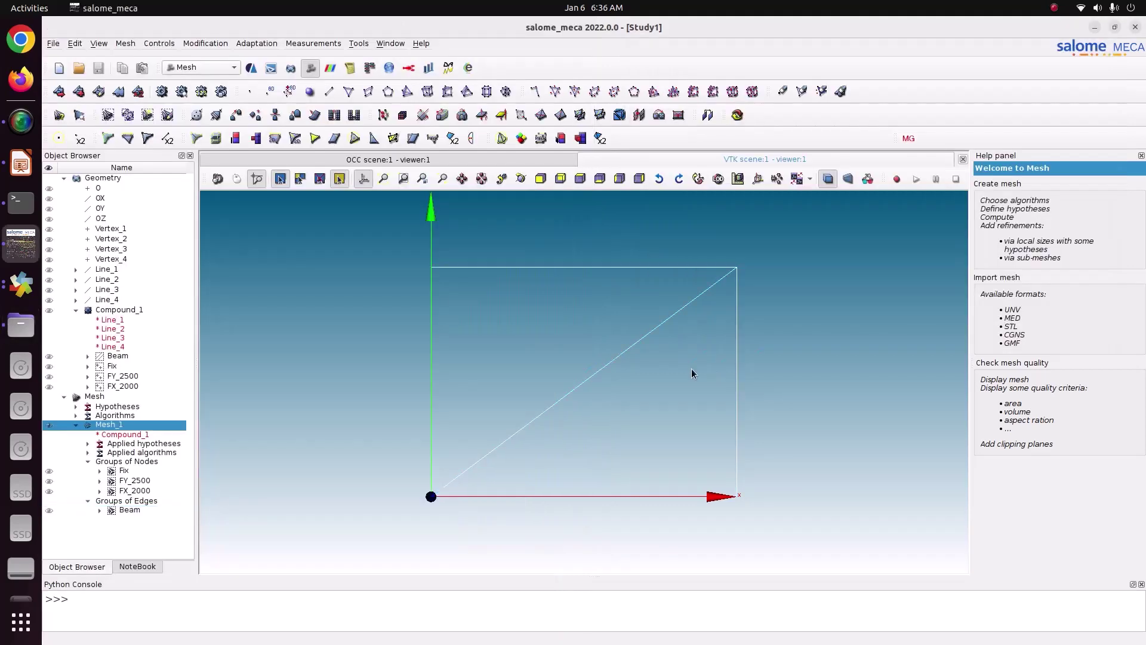
{"action": "left_click", "coordinate": [191, 64]}
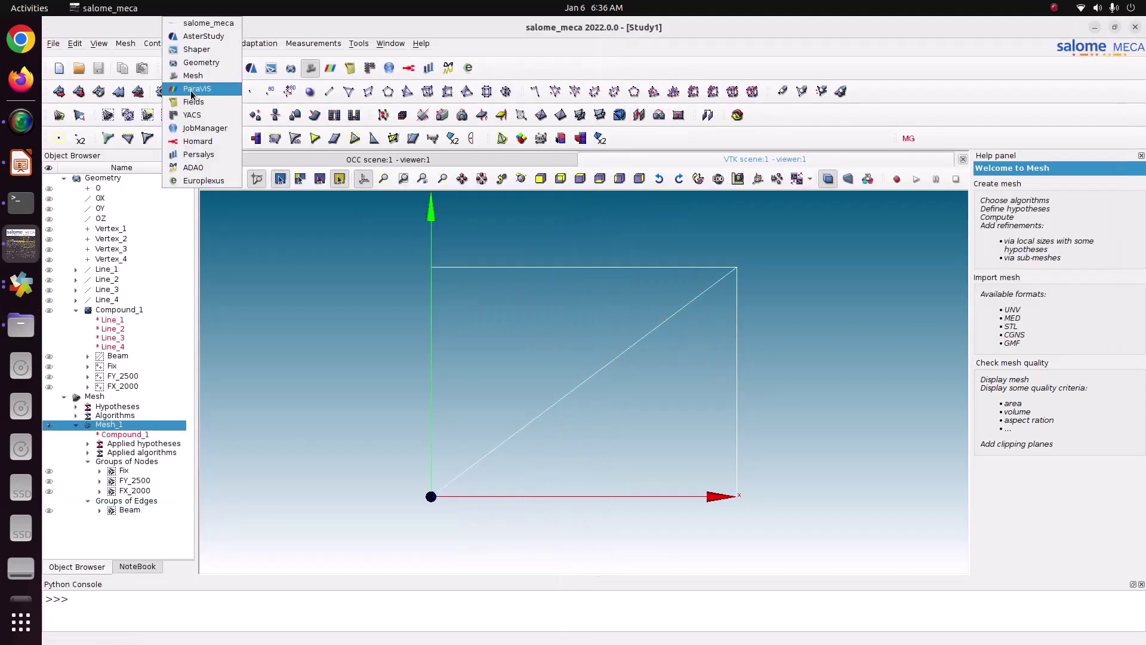
{"action": "left_click", "coordinate": [192, 91]}
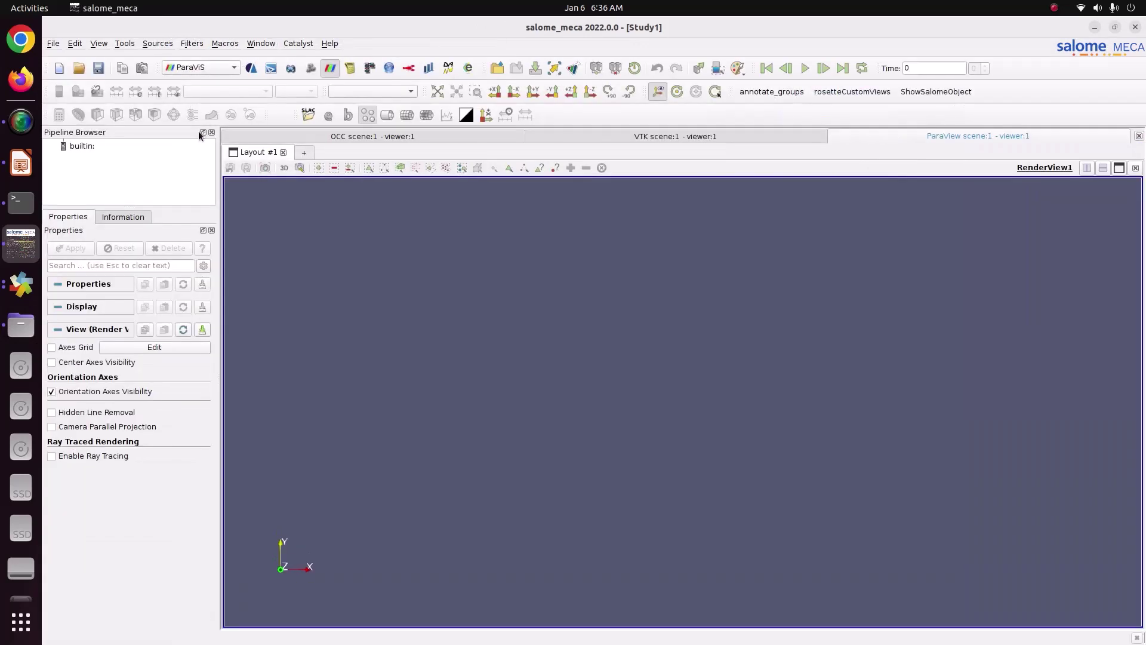
Load result.rmed from the Pictures/CODE_ASTER/64_trusses folder into the pipeline and display it in the render view.
{"action": "left_click", "coordinate": [82, 148]}
{"action": "right_click", "coordinate": [82, 148]}
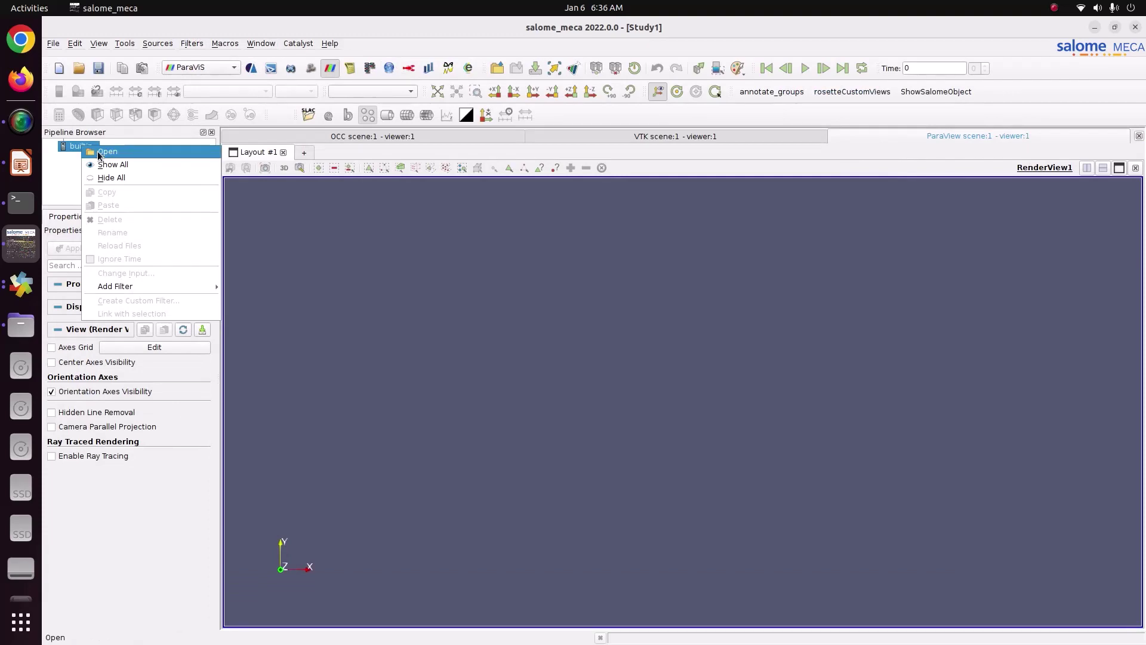
{"action": "left_click", "coordinate": [95, 152]}
{"action": "left_click", "coordinate": [387, 257]}
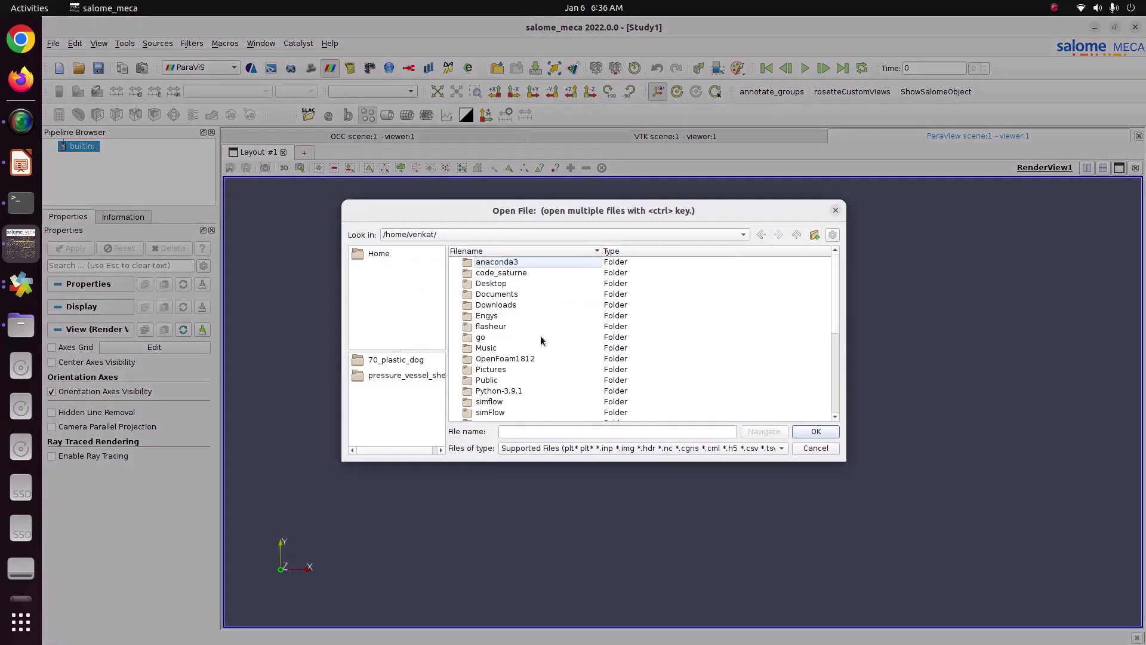
{"action": "double_click", "coordinate": [509, 370]}
{"action": "double_click", "coordinate": [500, 273]}
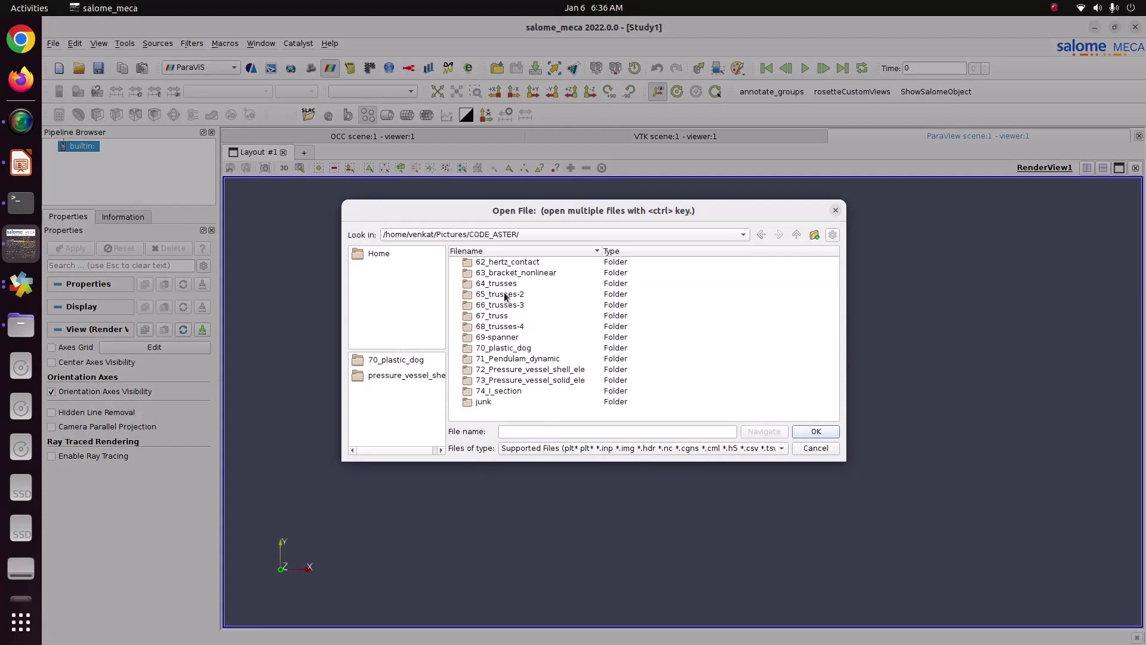
{"action": "double_click", "coordinate": [498, 284]}
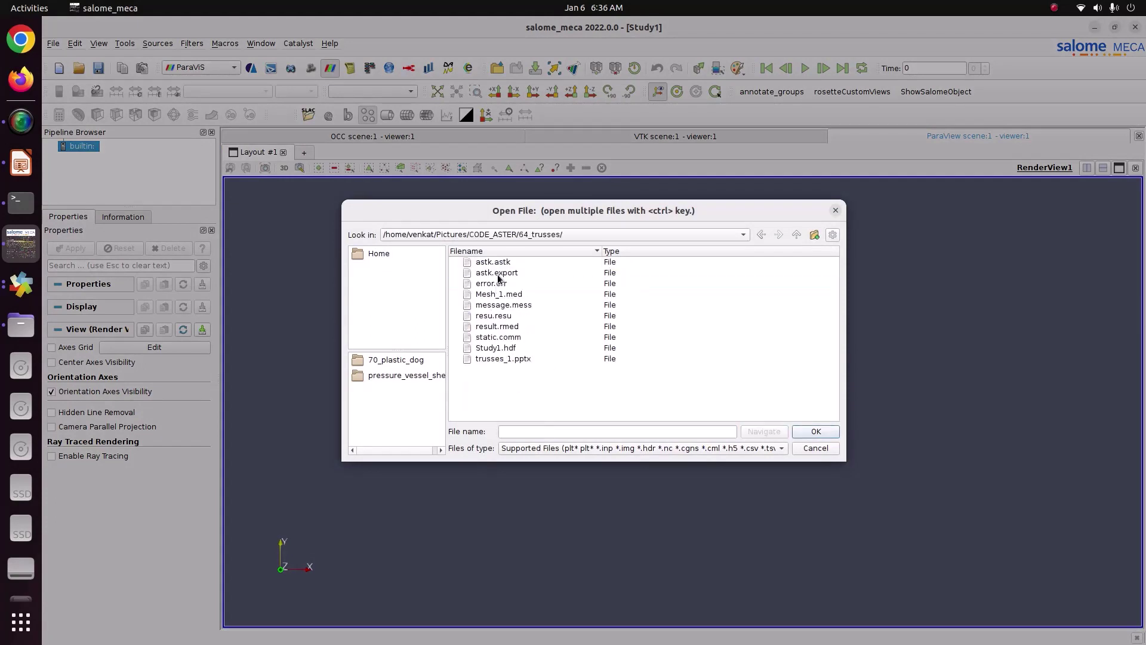
{"action": "left_click", "coordinate": [502, 326]}
{"action": "left_click", "coordinate": [811, 434]}
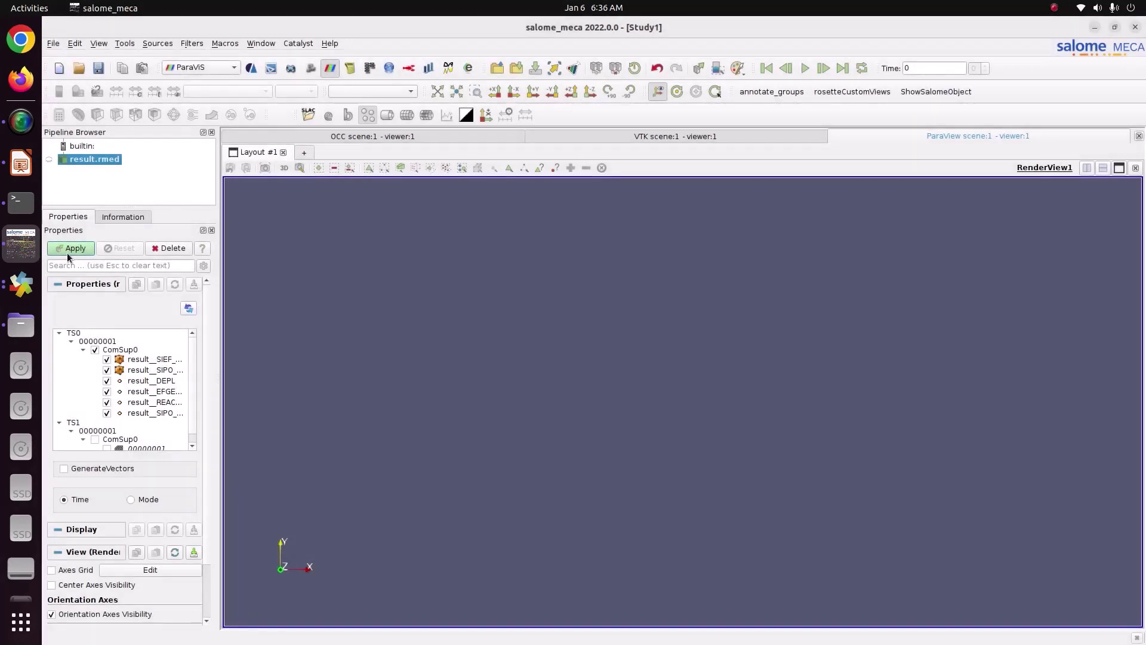
{"action": "left_click", "coordinate": [70, 251]}
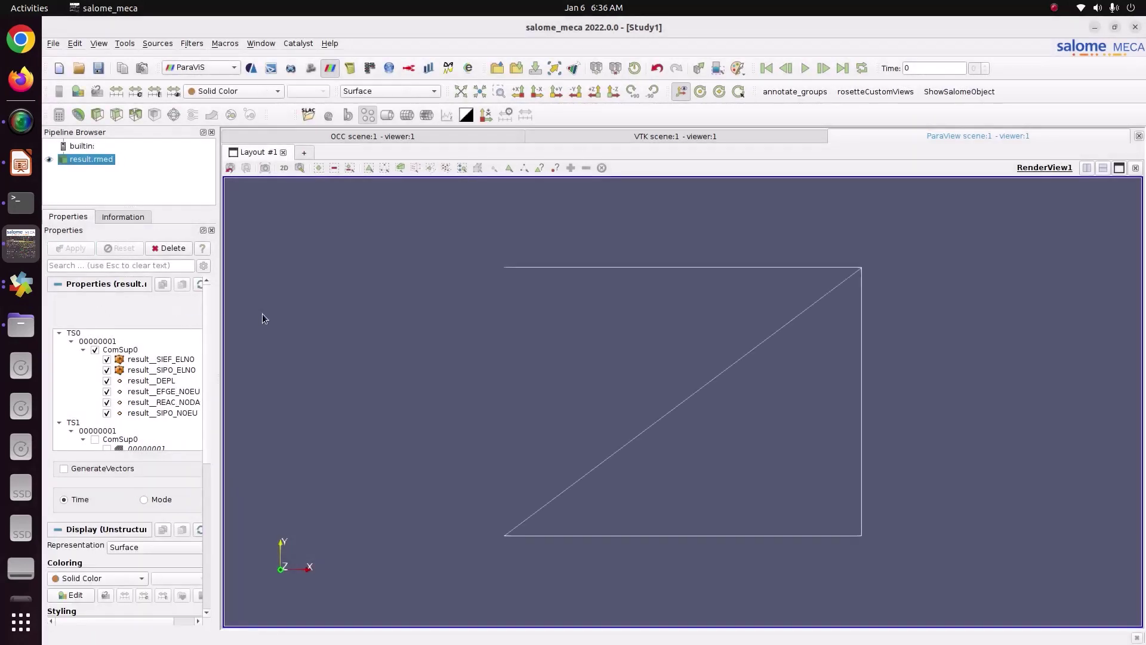
Color the truss by the DX component of result__DEPL and move the color legend up beside the truss.
{"action": "left_click", "coordinate": [238, 93]}
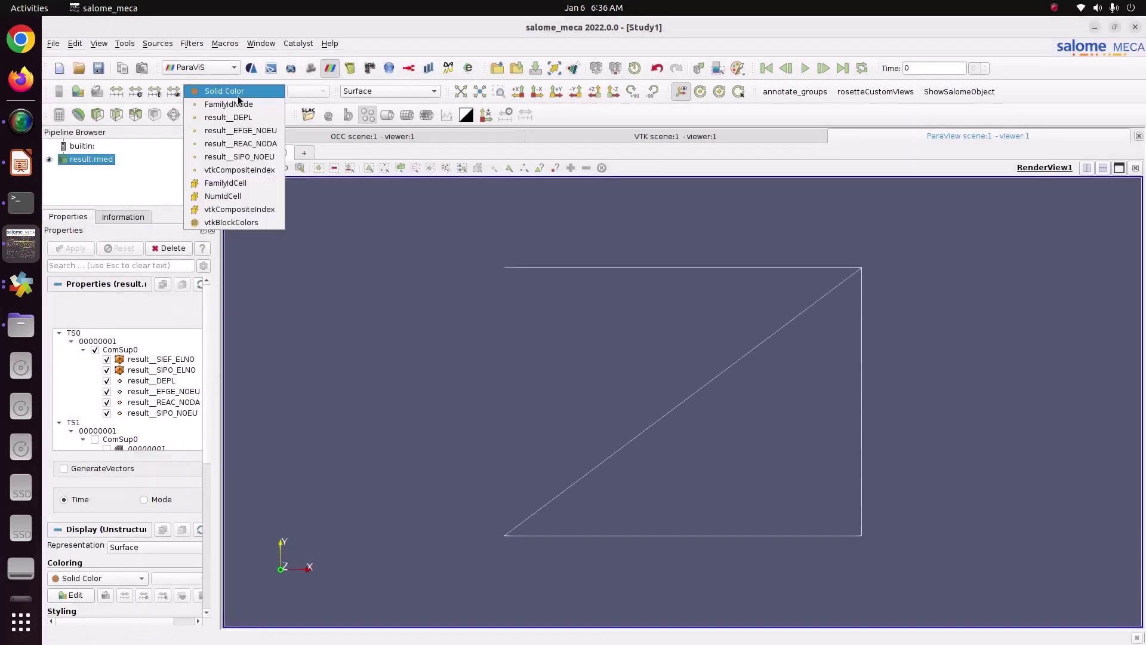
{"action": "left_click", "coordinate": [233, 117]}
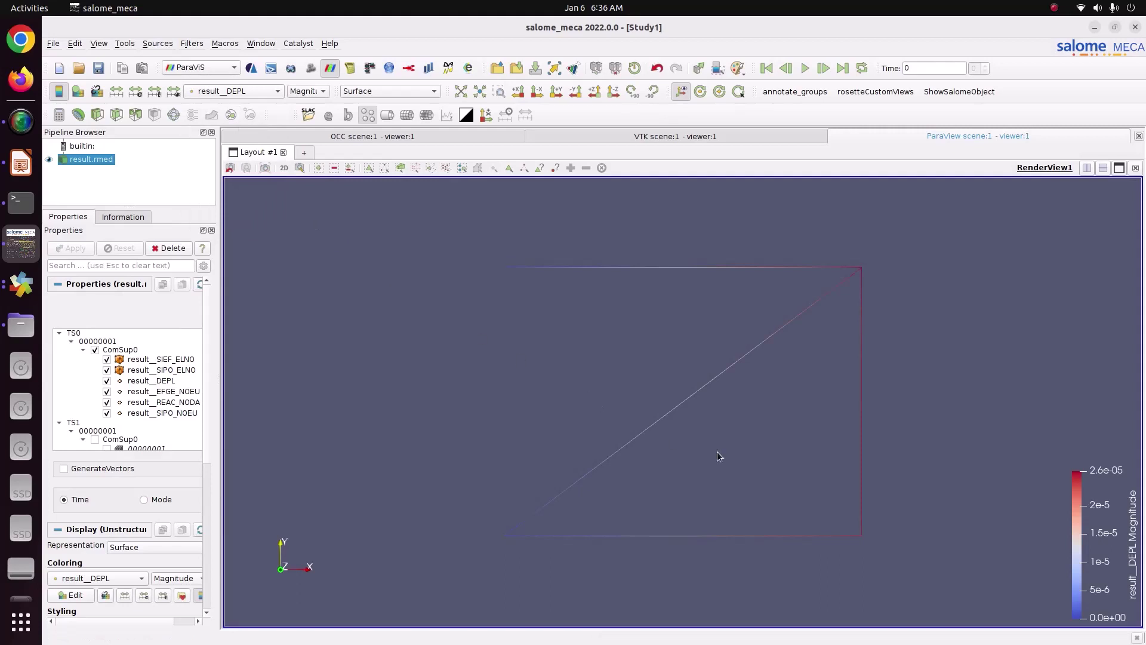
{"action": "left_click", "coordinate": [306, 91]}
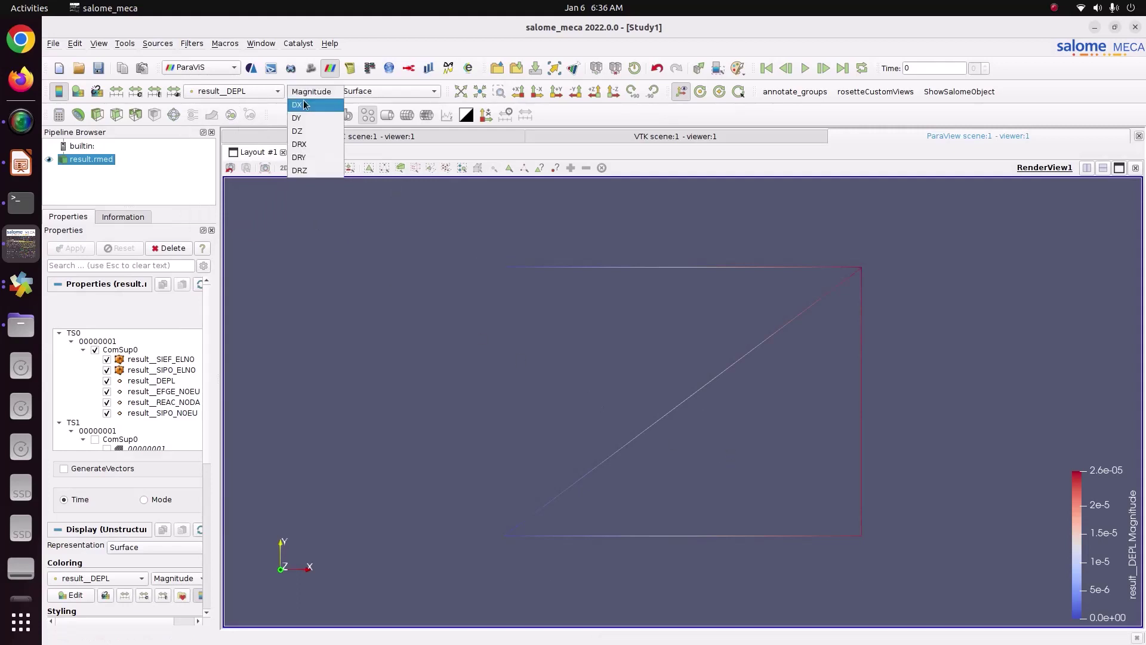
{"action": "left_click", "coordinate": [304, 106]}
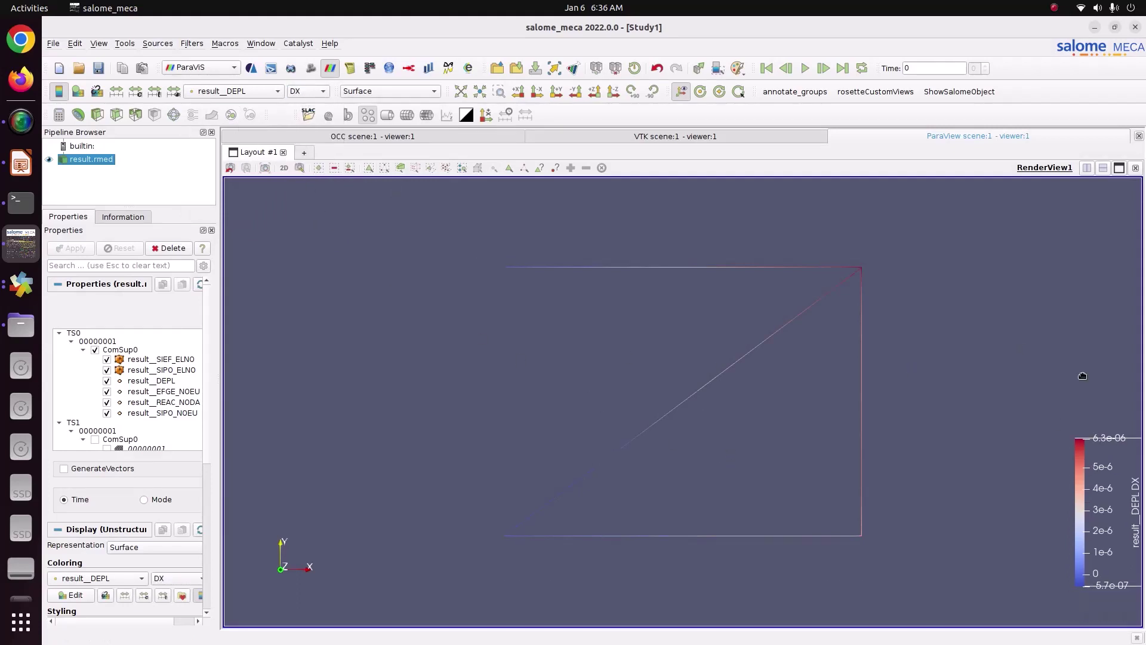
{"action": "left_click_drag", "start_coordinate": [1109, 456], "coordinate": [1013, 269]}
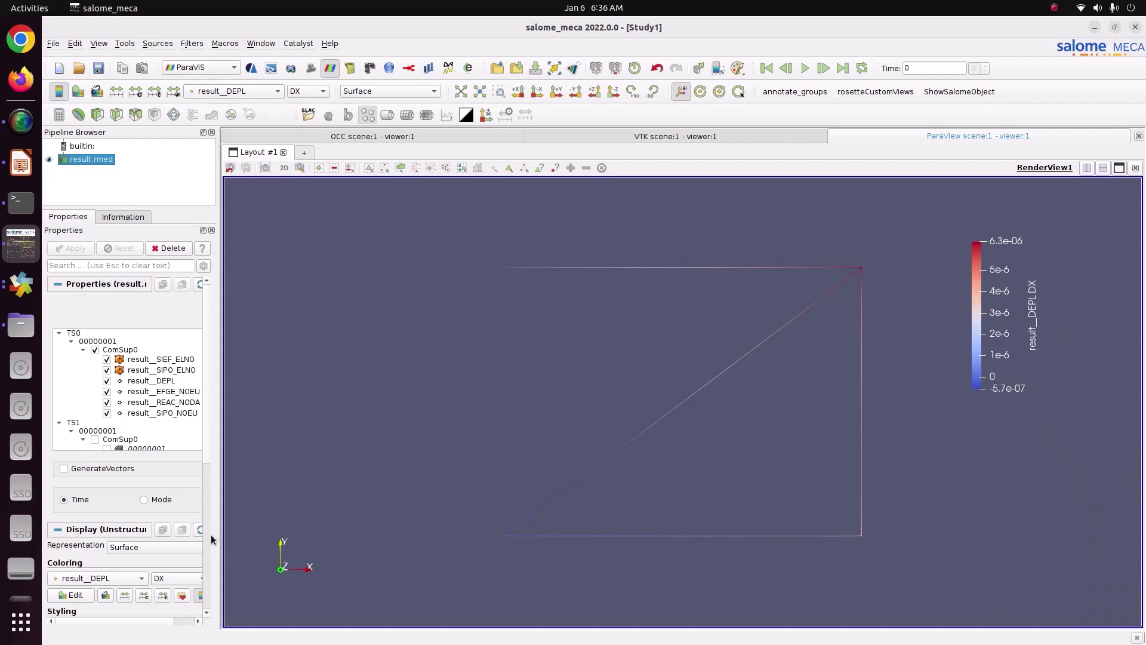
{"action": "left_click_drag", "start_coordinate": [213, 541], "coordinate": [292, 541]}
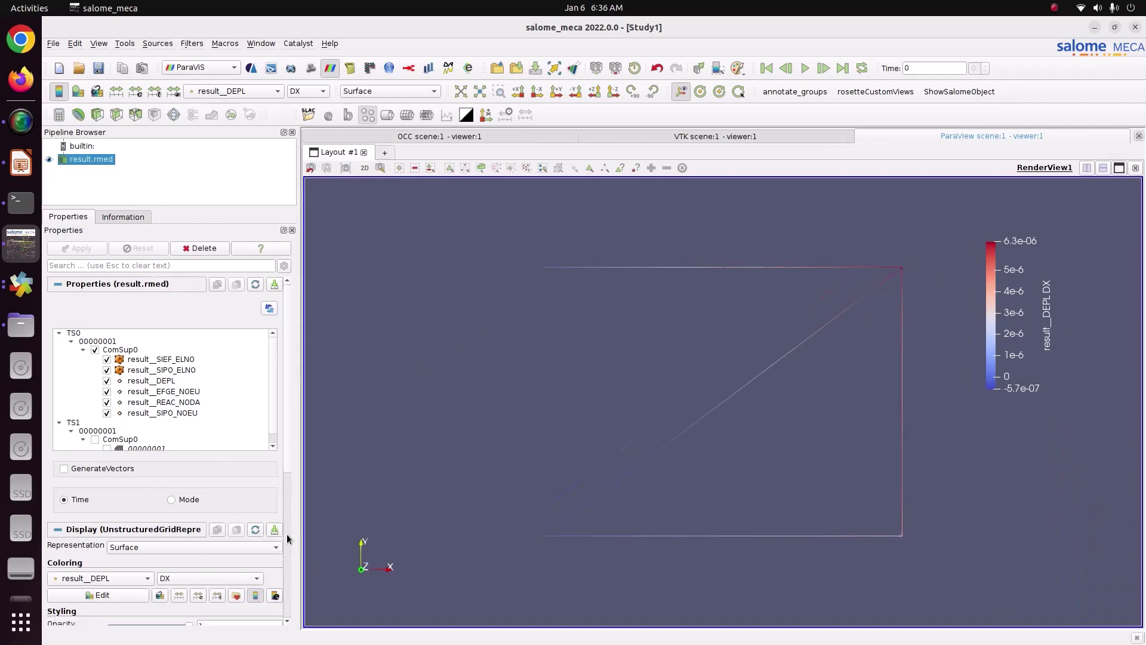
Apply the Blue to Red Rainbow color preset to the displacement map and switch the render view to the gradient background.
{"action": "left_click", "coordinate": [236, 596]}
{"action": "left_click", "coordinate": [748, 167]}
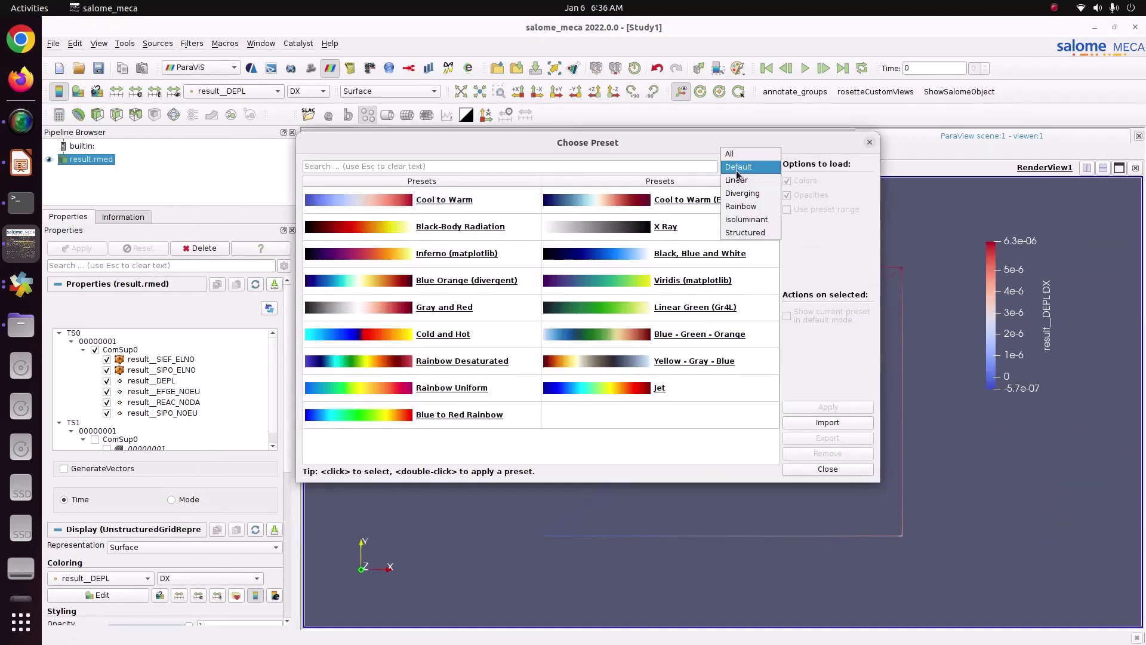
{"action": "left_click", "coordinate": [742, 206]}
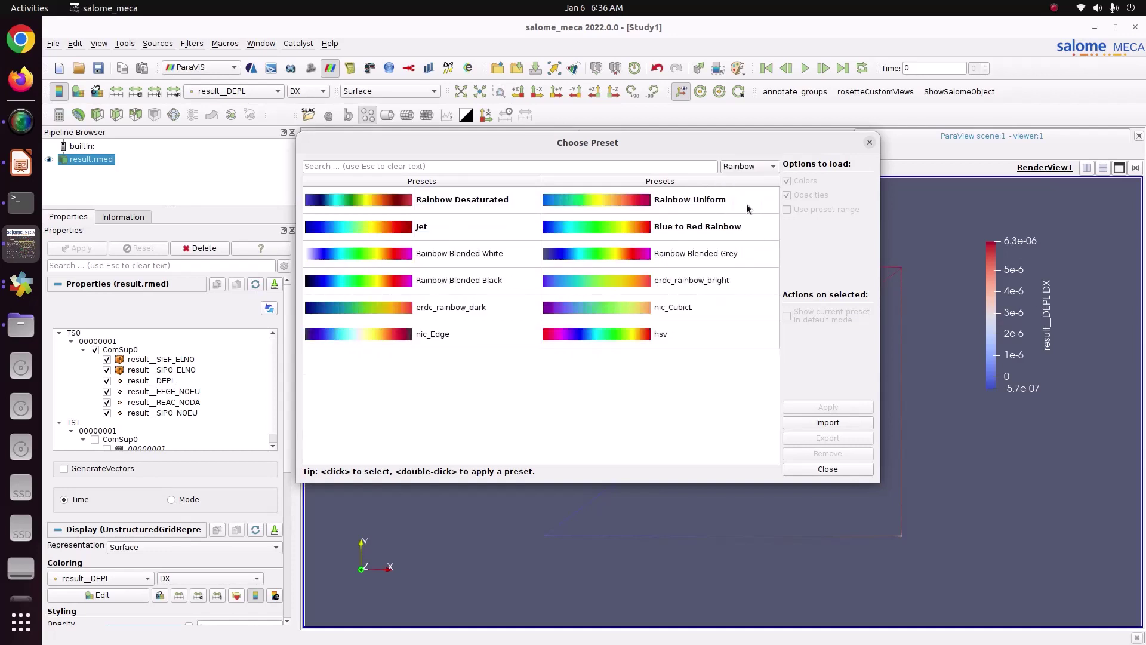
{"action": "left_click", "coordinate": [708, 228]}
{"action": "left_click", "coordinate": [806, 407]}
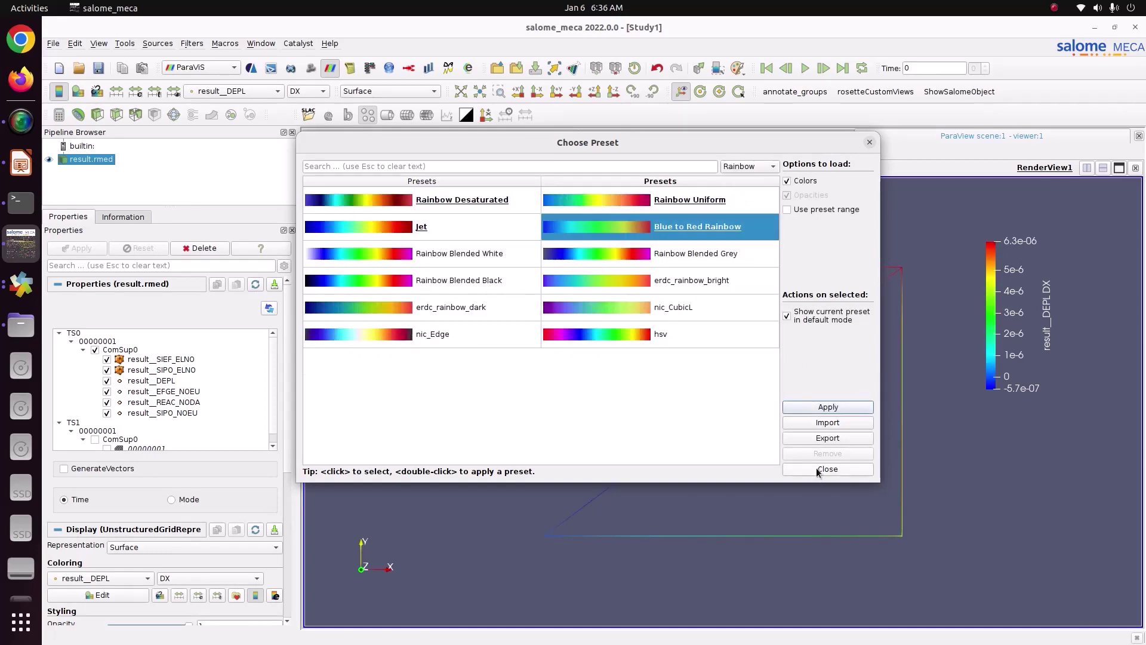
{"action": "left_click", "coordinate": [820, 470]}
{"action": "left_click", "coordinate": [738, 68]}
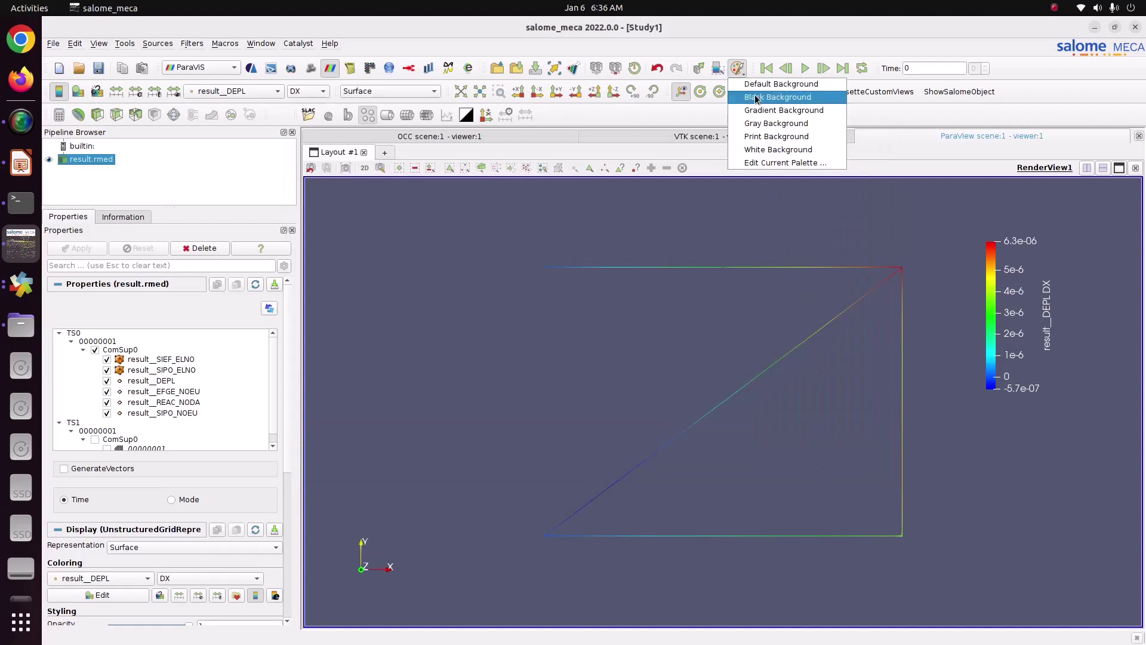
{"action": "left_click", "coordinate": [764, 109]}
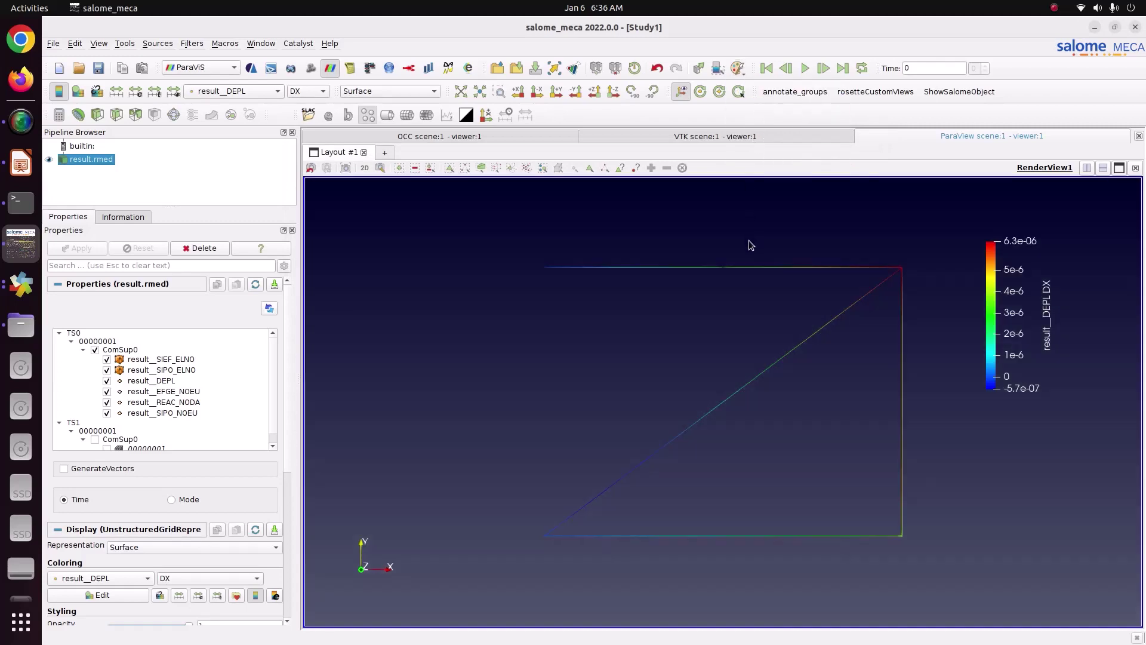
Set the view direction to -Z and shift the color legend slightly farther from the truss.
{"action": "mouse_move", "coordinate": [750, 245]}
{"action": "left_mouse_down"}
{"action": "mouse_move", "coordinate": [719, 221]}
{"action": "mouse_move", "coordinate": [747, 233]}
{"action": "left_mouse_up"}
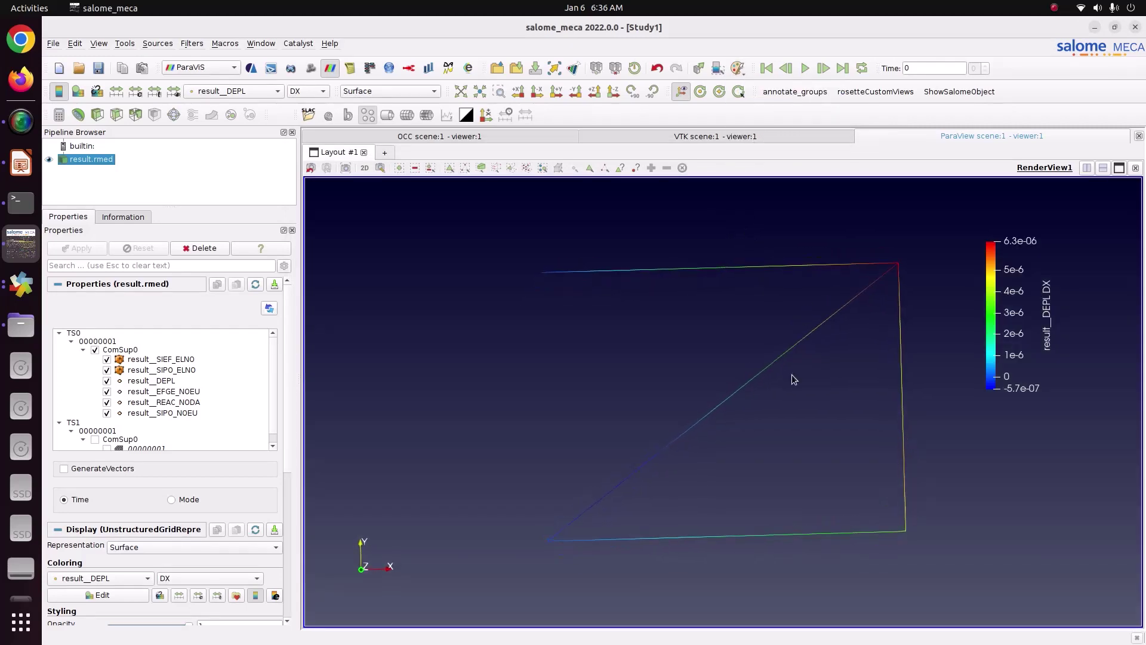
{"action": "left_click_drag", "start_coordinate": [793, 380], "coordinate": [765, 274]}
{"action": "left_click", "coordinate": [552, 94]}
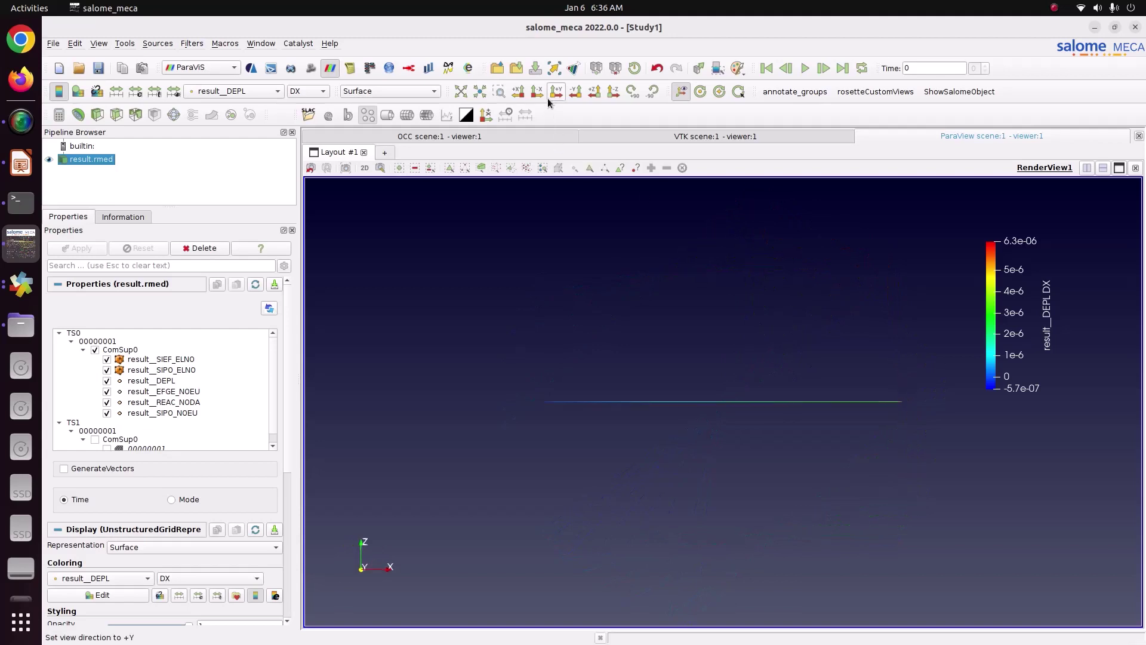
{"action": "left_click", "coordinate": [515, 94]}
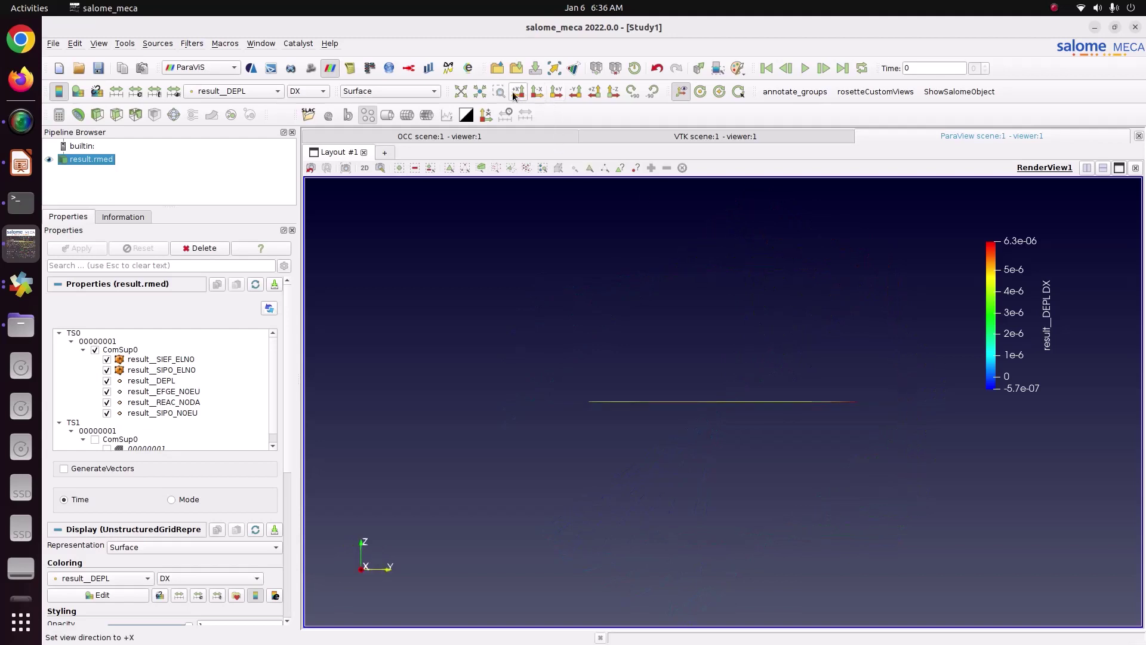
{"action": "left_click", "coordinate": [564, 90]}
{"action": "left_click", "coordinate": [614, 93]}
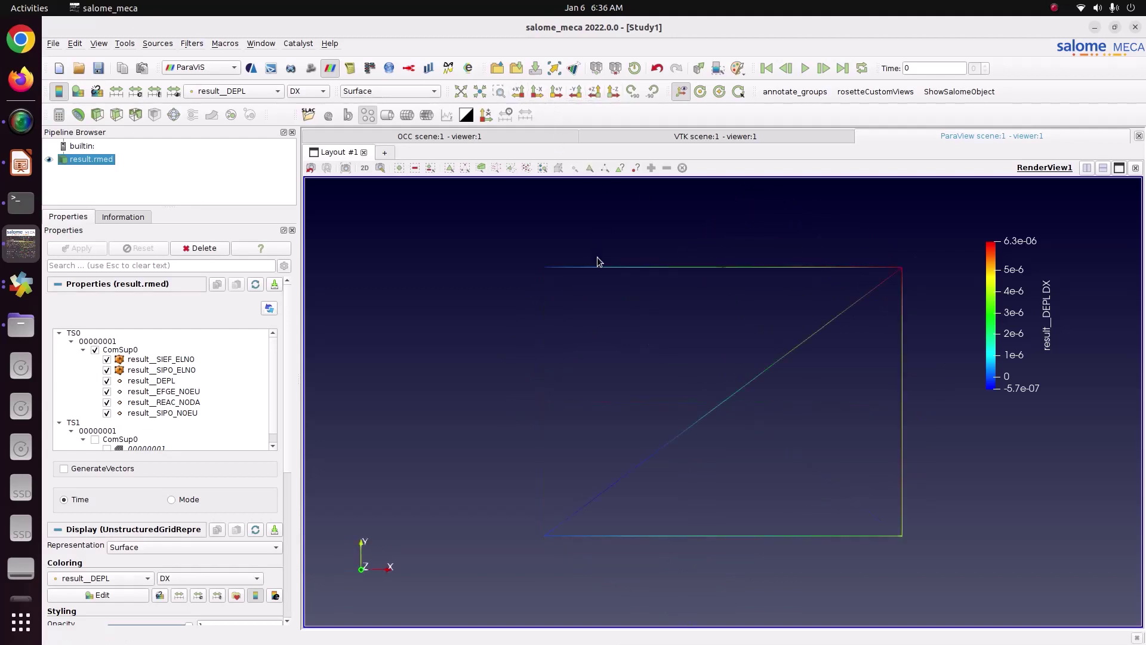
{"action": "scroll", "coordinate": [599, 258], "scroll_direction": "up", "scroll_amount": 2}
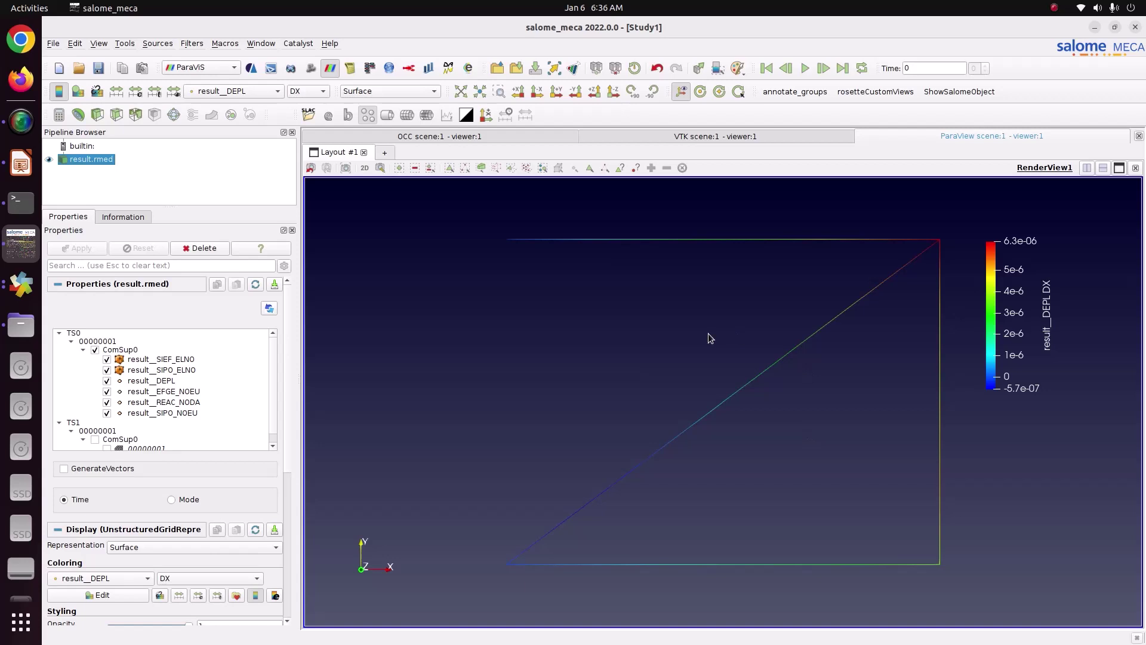
{"action": "left_click_drag", "start_coordinate": [1042, 333], "coordinate": [1053, 327]}
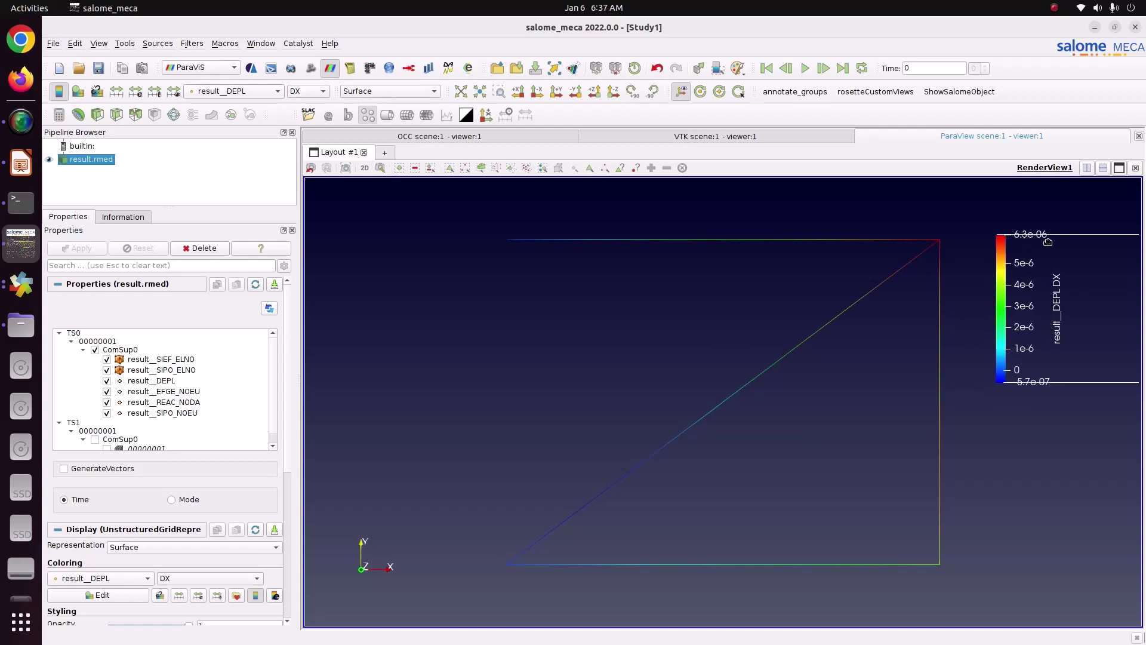
Color the truss by the DY component of result__DEPL and return the coloring to DX.
{"action": "left_click", "coordinate": [307, 92]}
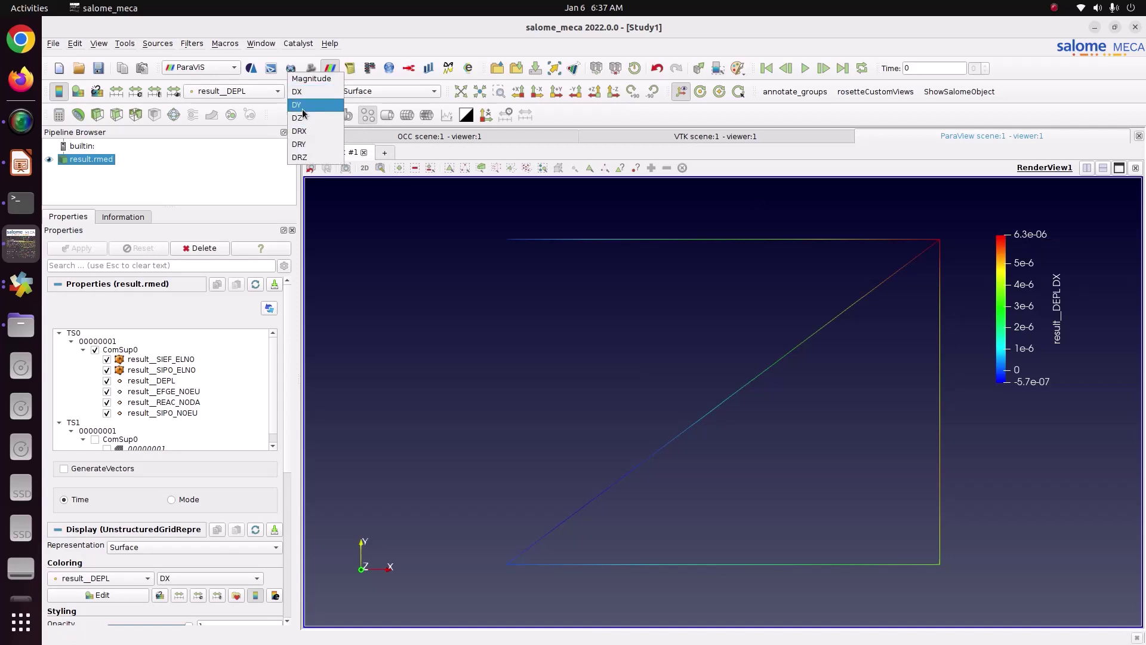
{"action": "left_click", "coordinate": [302, 109]}
{"action": "left_click", "coordinate": [306, 95]}
{"action": "left_click", "coordinate": [302, 80]}
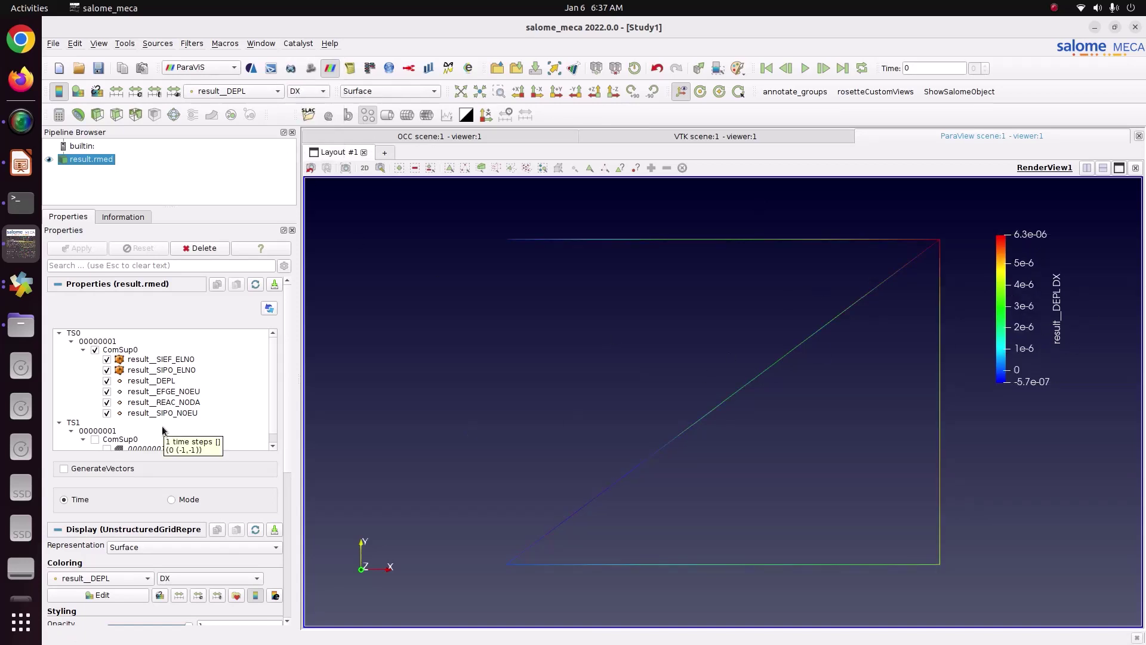
Enable GenerateVectors on result.rmed and warp the truss by result__DEPL_Vector with a scale factor of 33963.8.
{"action": "left_click", "coordinate": [87, 470]}
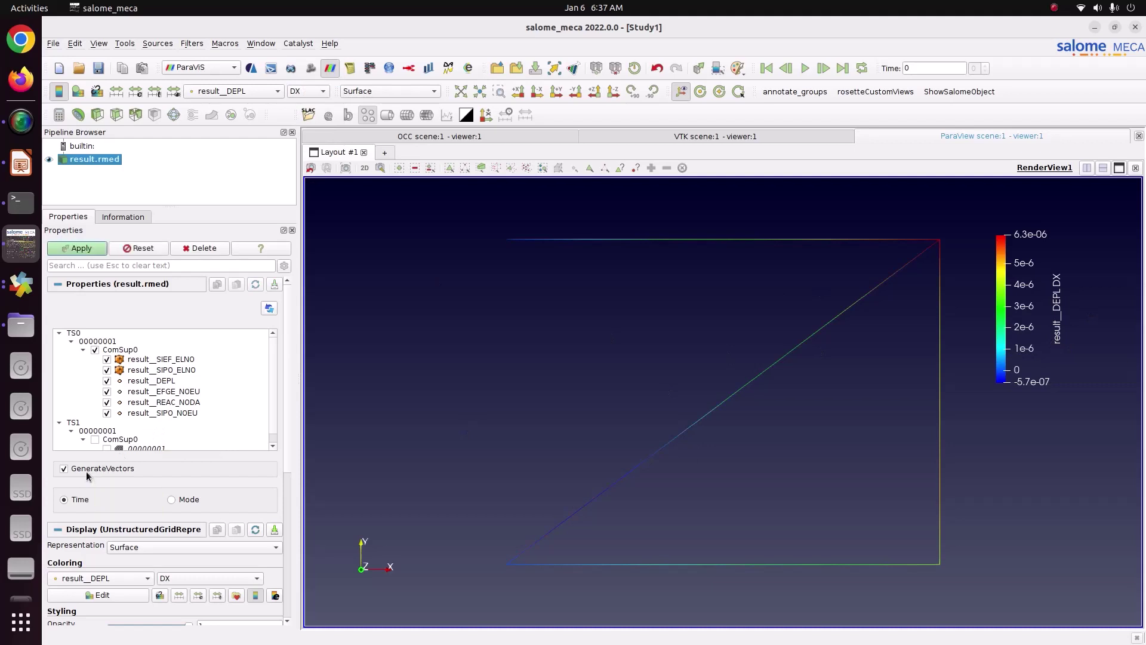
{"action": "left_click", "coordinate": [76, 249]}
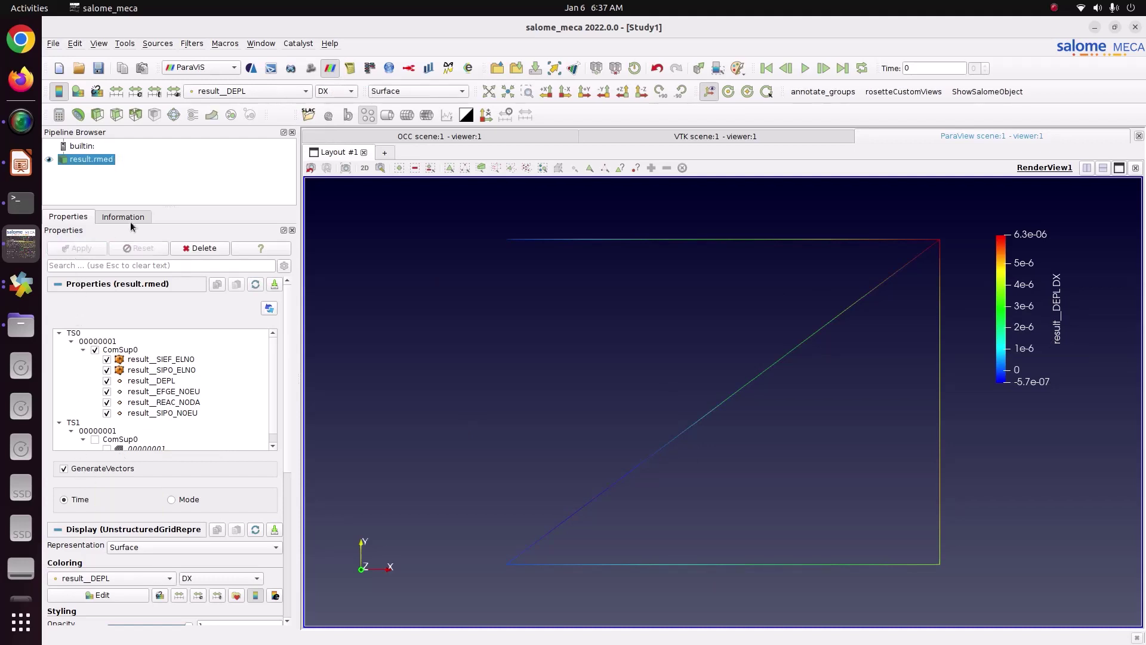
{"action": "left_click", "coordinate": [212, 119]}
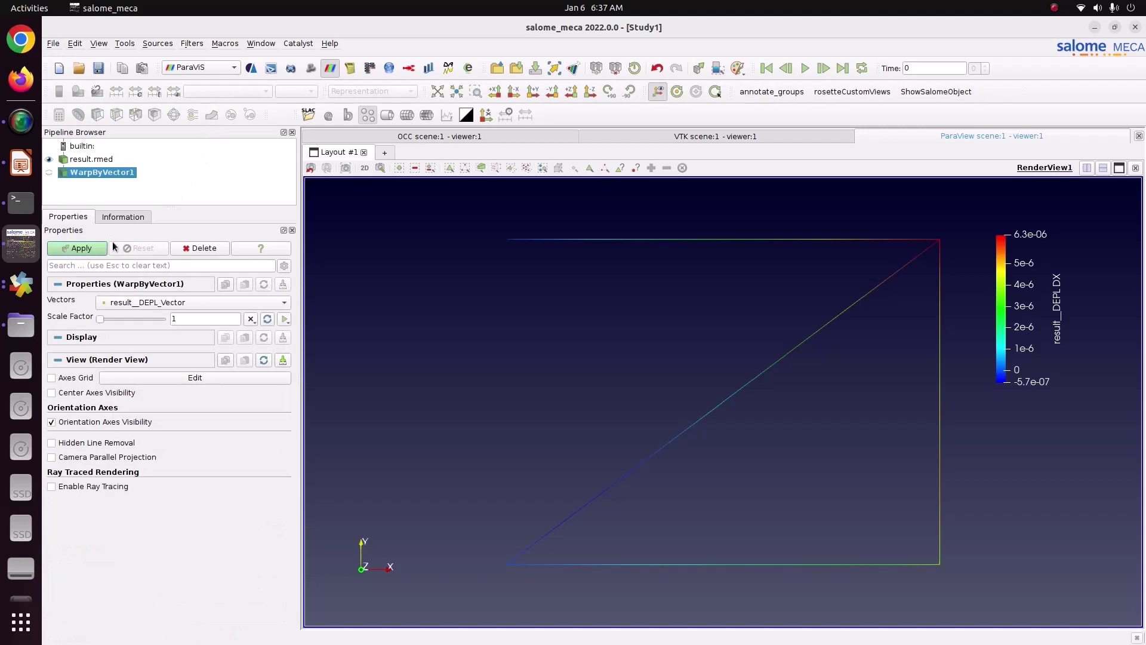
{"action": "left_click_drag", "start_coordinate": [100, 319], "coordinate": [138, 320]}
{"action": "left_click", "coordinate": [95, 249]}
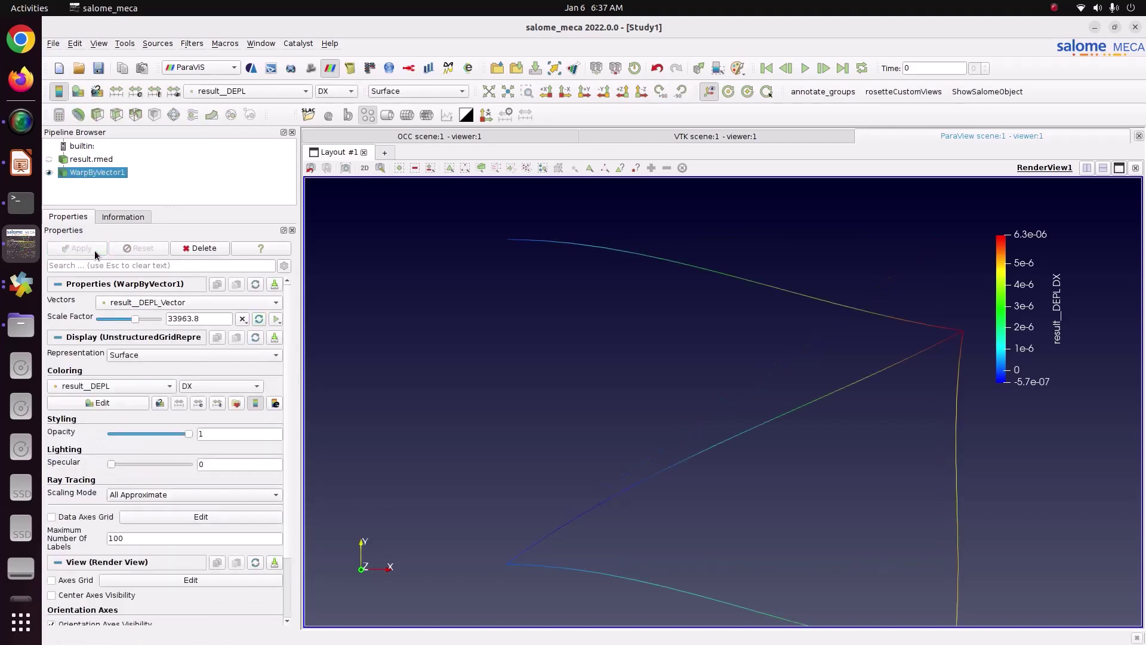
{"action": "scroll", "coordinate": [490, 373], "scroll_direction": "down", "scroll_amount": 5}
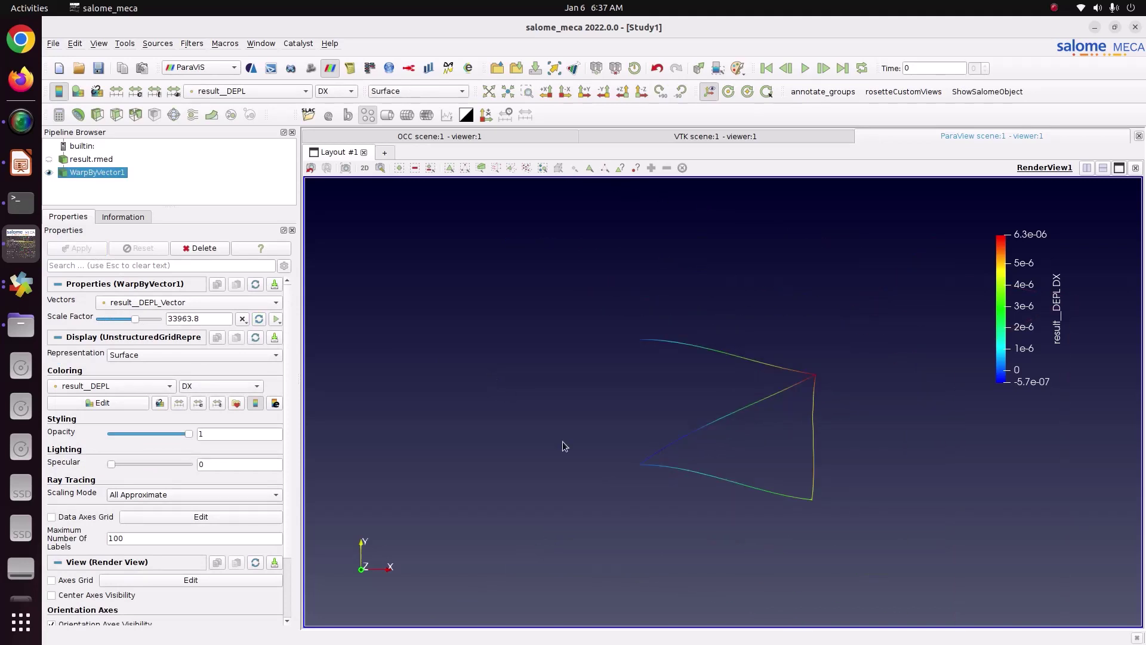
{"action": "scroll", "coordinate": [826, 529], "scroll_direction": "up", "scroll_amount": 4}
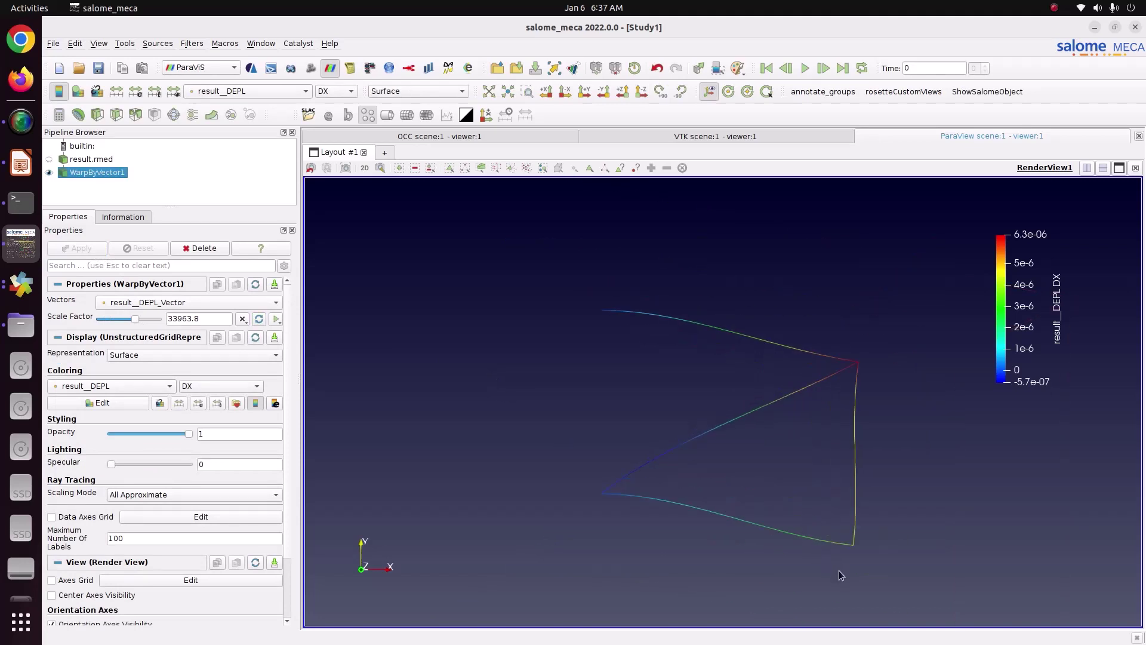
{"action": "scroll", "coordinate": [839, 573], "scroll_direction": "up", "scroll_amount": 2}
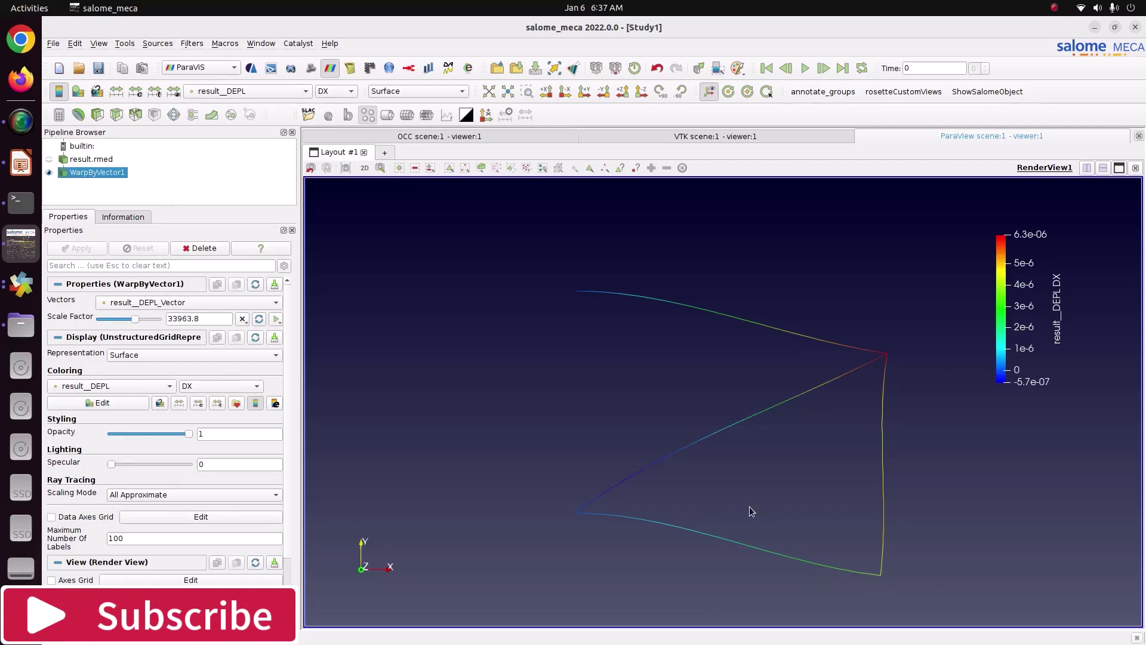
Delete WarpByVector1 and result.rmed from the pipeline and save the study.
{"action": "right_click", "coordinate": [87, 176]}
{"action": "left_click", "coordinate": [134, 242]}
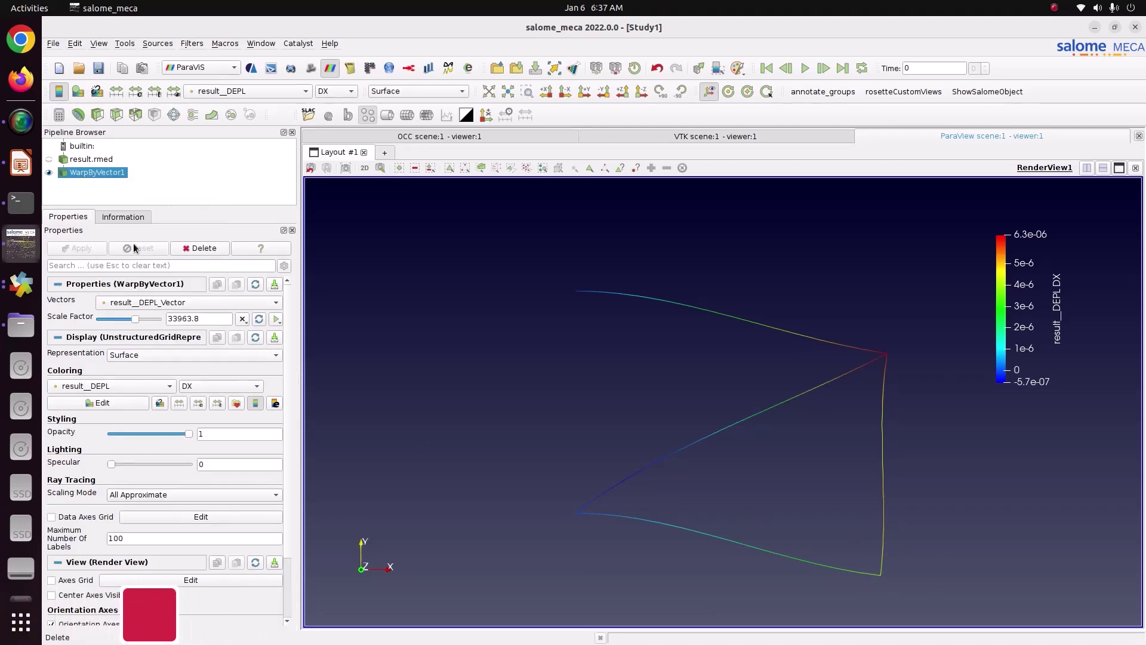
{"action": "right_click", "coordinate": [97, 155]}
{"action": "left_click", "coordinate": [131, 227]}
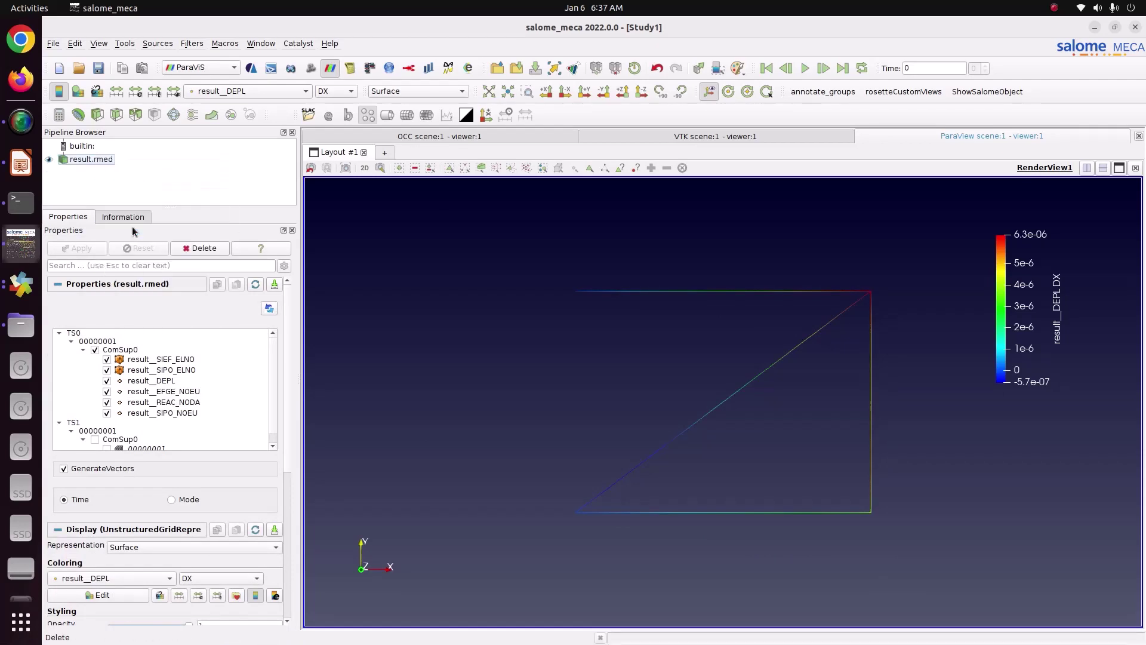
{"action": "left_click", "coordinate": [102, 71]}
Activate the Geometry module.
{"action": "left_click", "coordinate": [186, 69]}
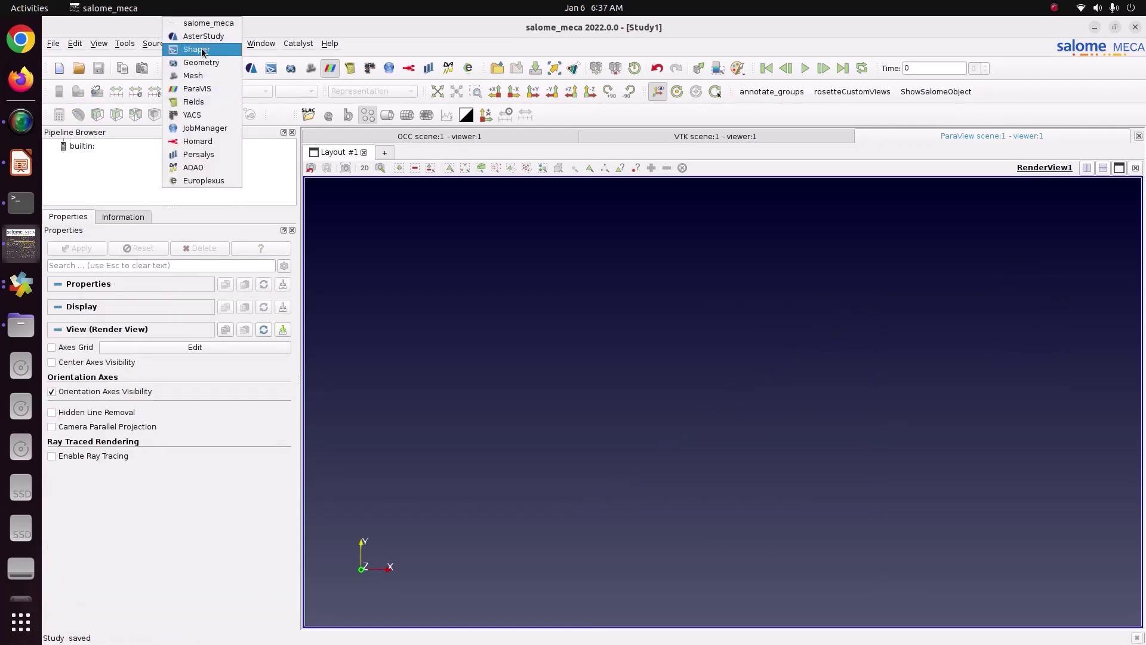
{"action": "left_click", "coordinate": [202, 61]}
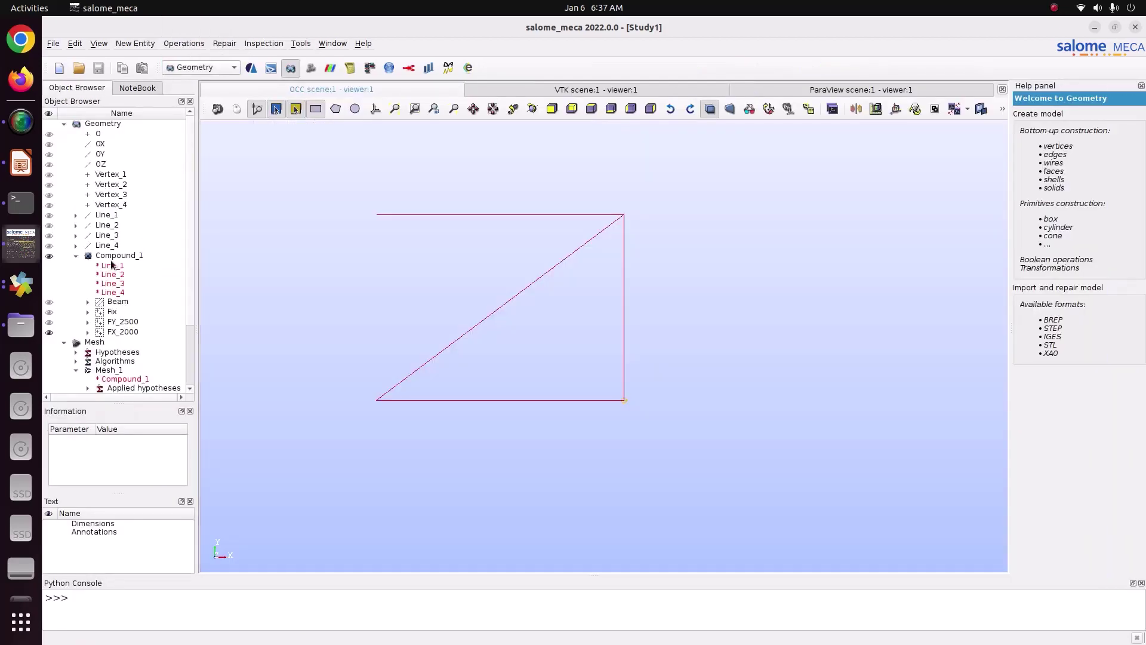
{"action": "left_click", "coordinate": [114, 256]}
{"action": "right_click", "coordinate": [111, 257]}
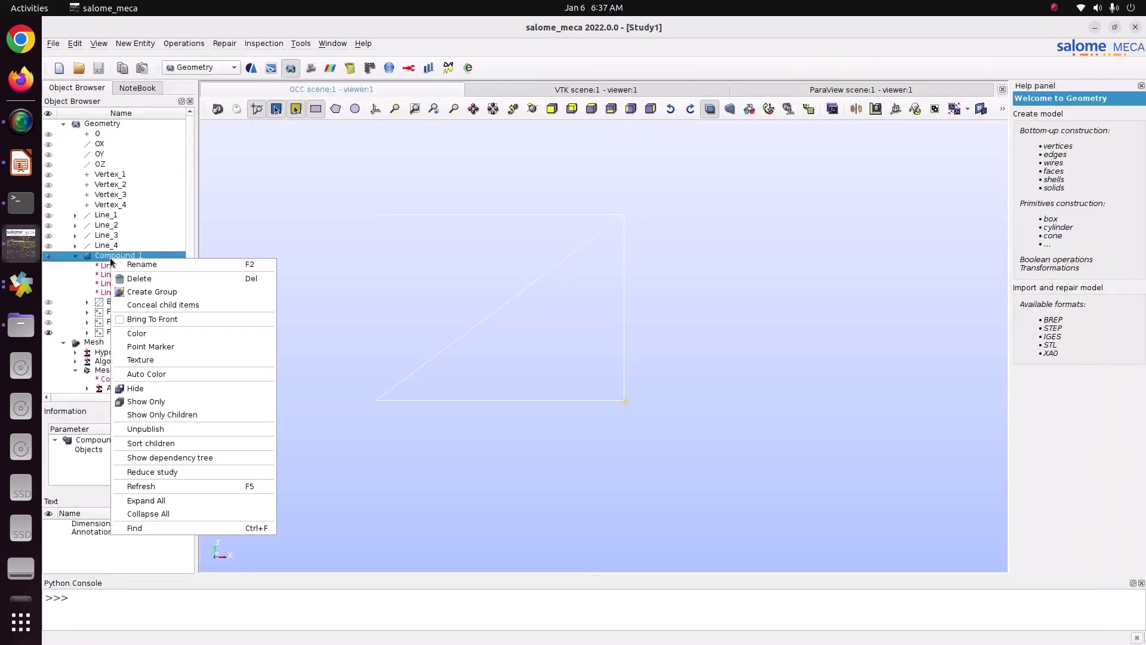
{"action": "left_click", "coordinate": [156, 292]}
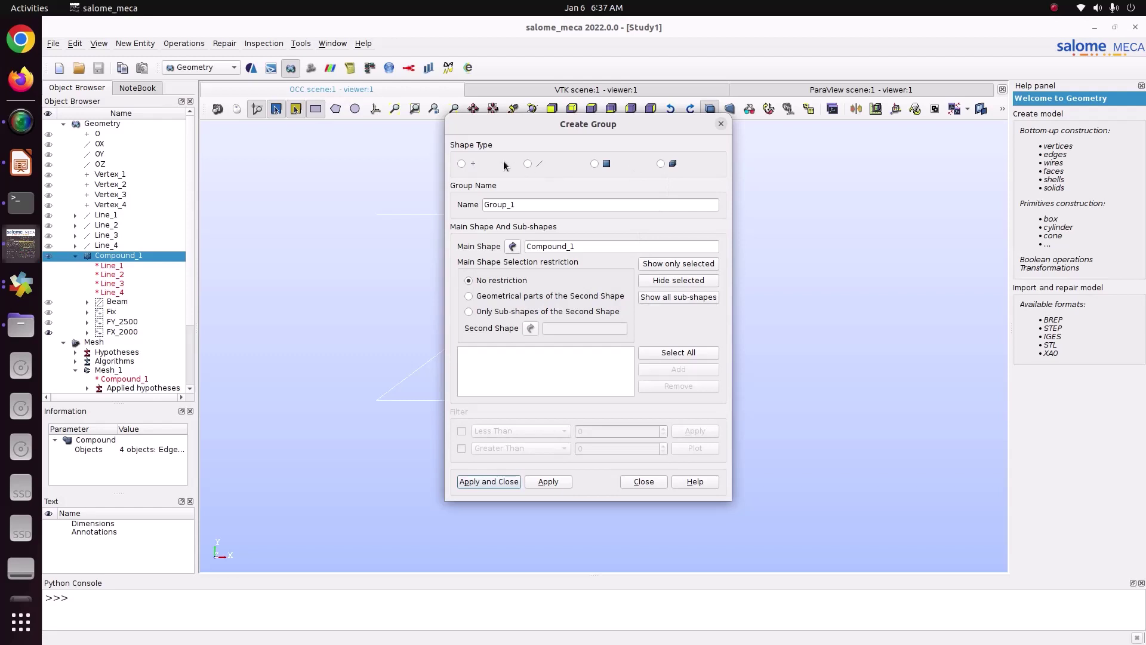
{"action": "left_click", "coordinate": [461, 164]}
{"action": "left_click_drag", "start_coordinate": [544, 125], "coordinate": [853, 128]}
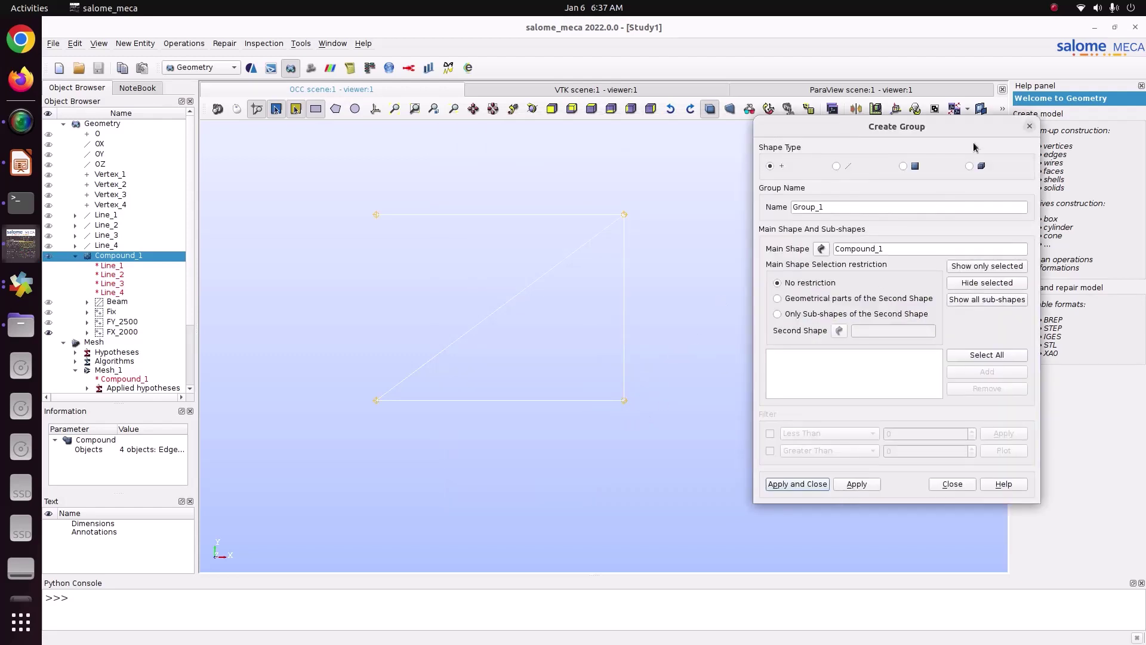
{"action": "left_click", "coordinate": [1030, 126]}
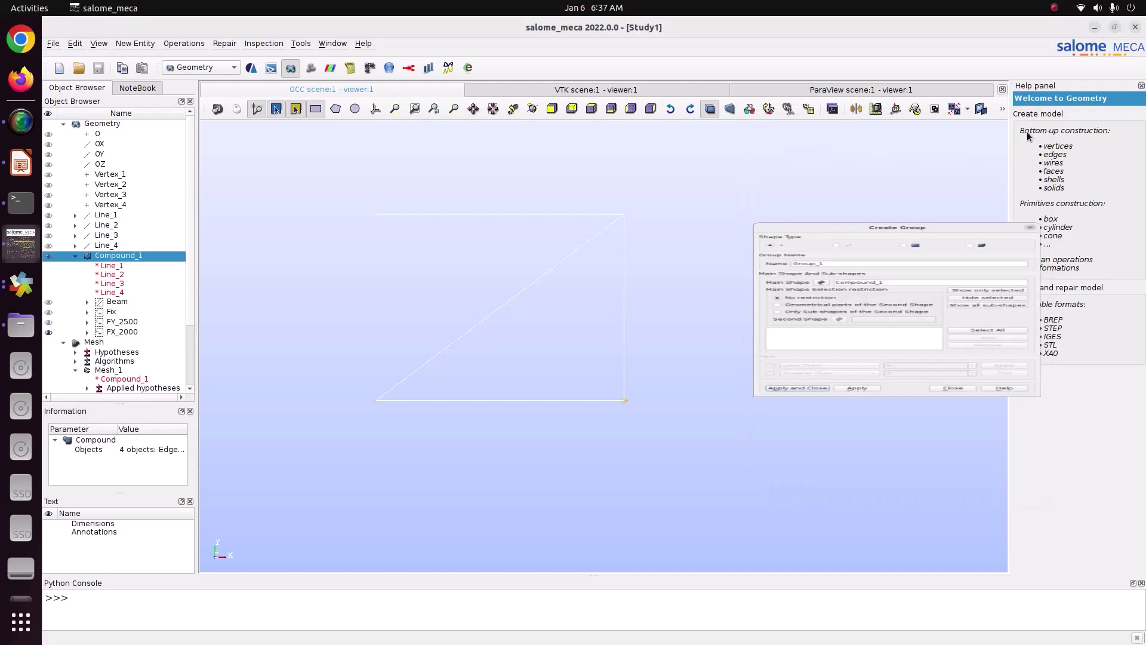
Check which vertex the FX_2000 group marks and review the node and edge groups of Mesh_1.
{"action": "left_click", "coordinate": [117, 334]}
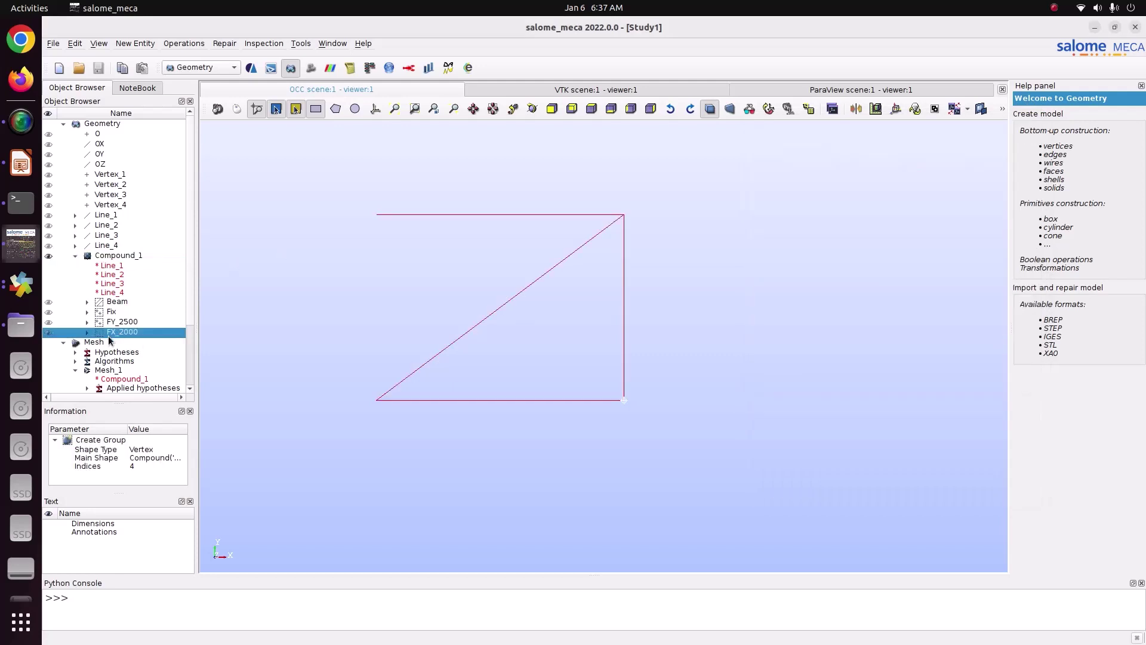
{"action": "scroll", "coordinate": [126, 362], "scroll_direction": "down", "scroll_amount": 2}
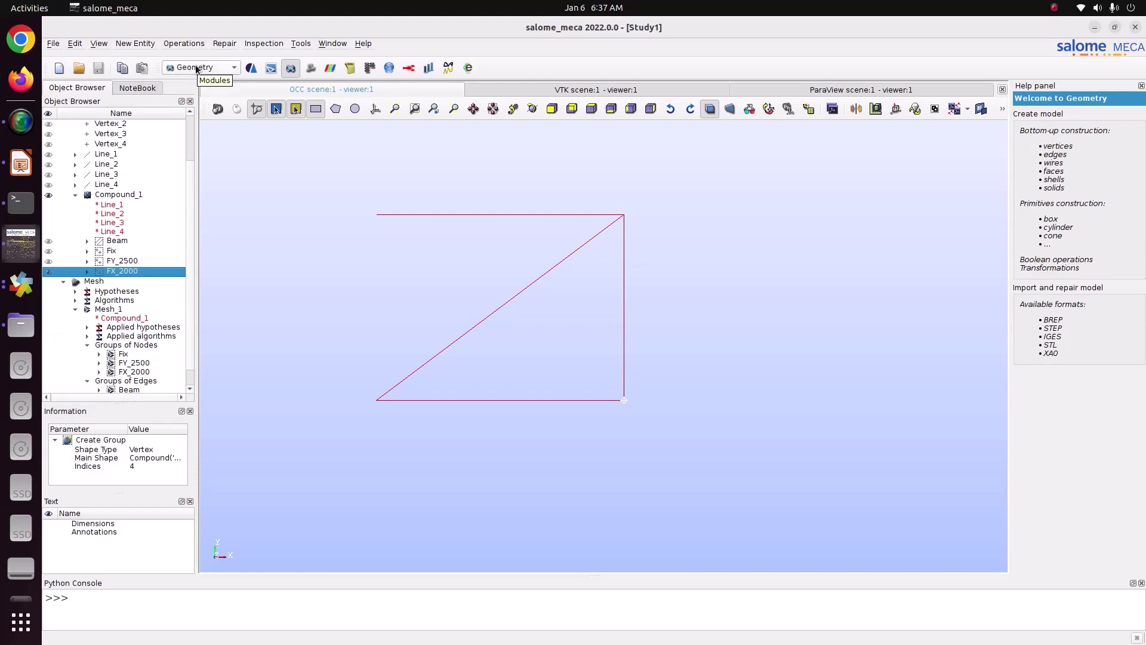
{"action": "scroll", "coordinate": [103, 294], "scroll_direction": "down", "scroll_amount": 1}
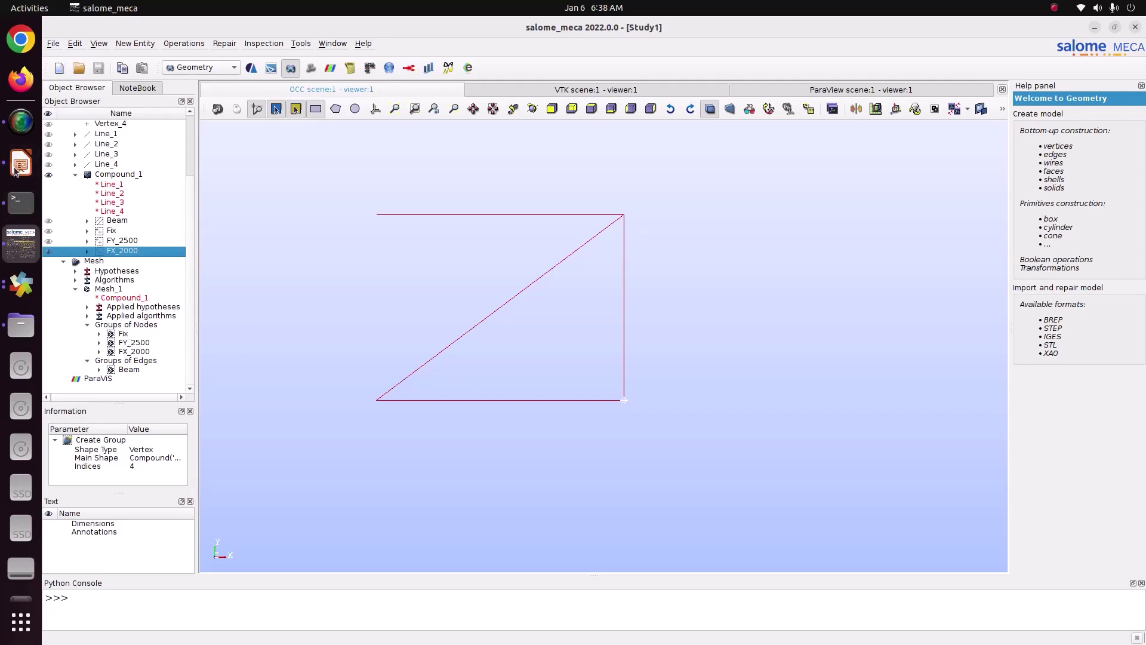
Open static.comm from the 64_trusses folder in the text editor and go to its boundary condition section.
{"action": "left_click", "coordinate": [23, 326]}
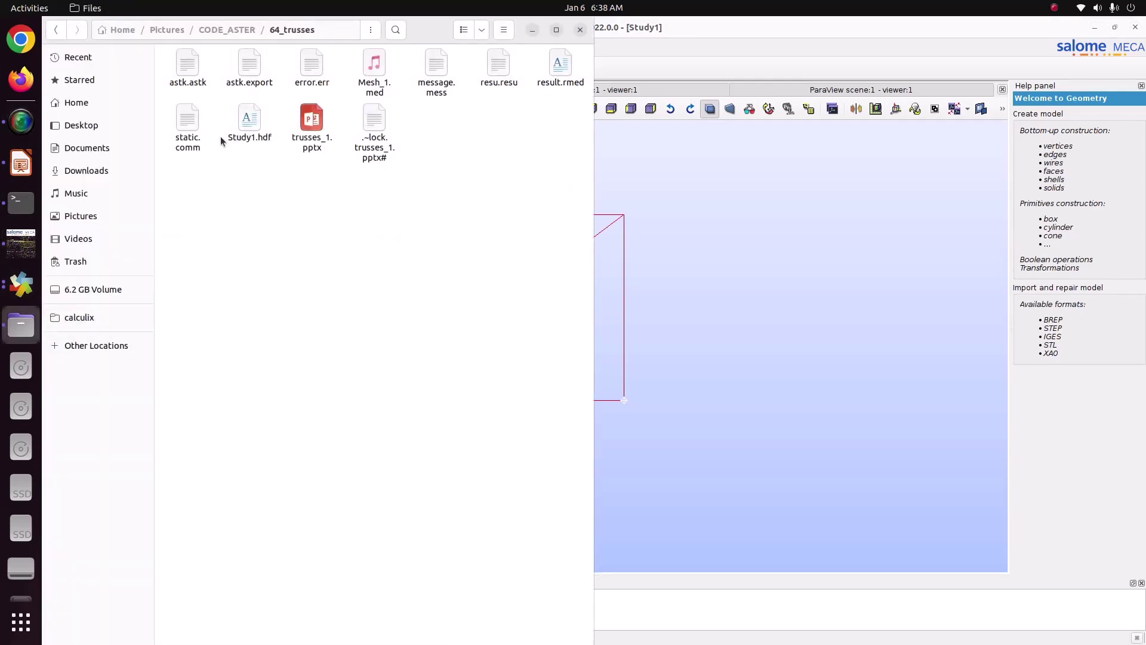
{"action": "double_click", "coordinate": [187, 123]}
{"action": "scroll", "coordinate": [327, 352], "scroll_direction": "down", "scroll_amount": 2}
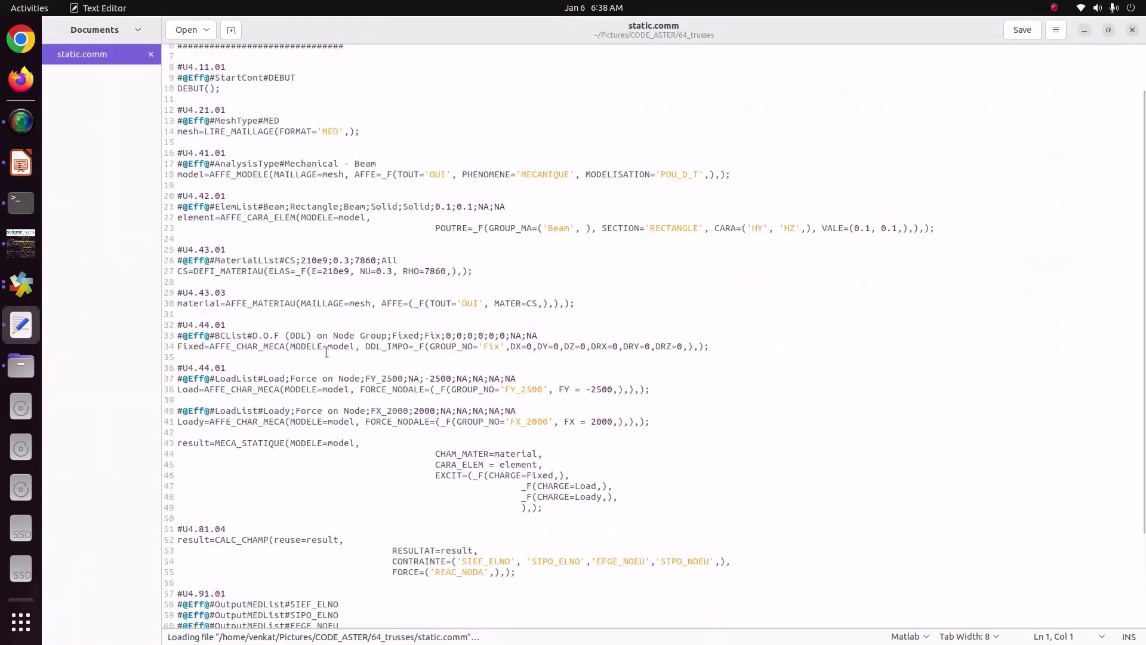
Duplicate the Fixed boundary condition and its BCList comment below the original lines, naming the copied condition Fixed1.
{"action": "left_click_drag", "start_coordinate": [719, 346], "coordinate": [174, 336]}
{"action": "key", "text": "ctrl+c"}
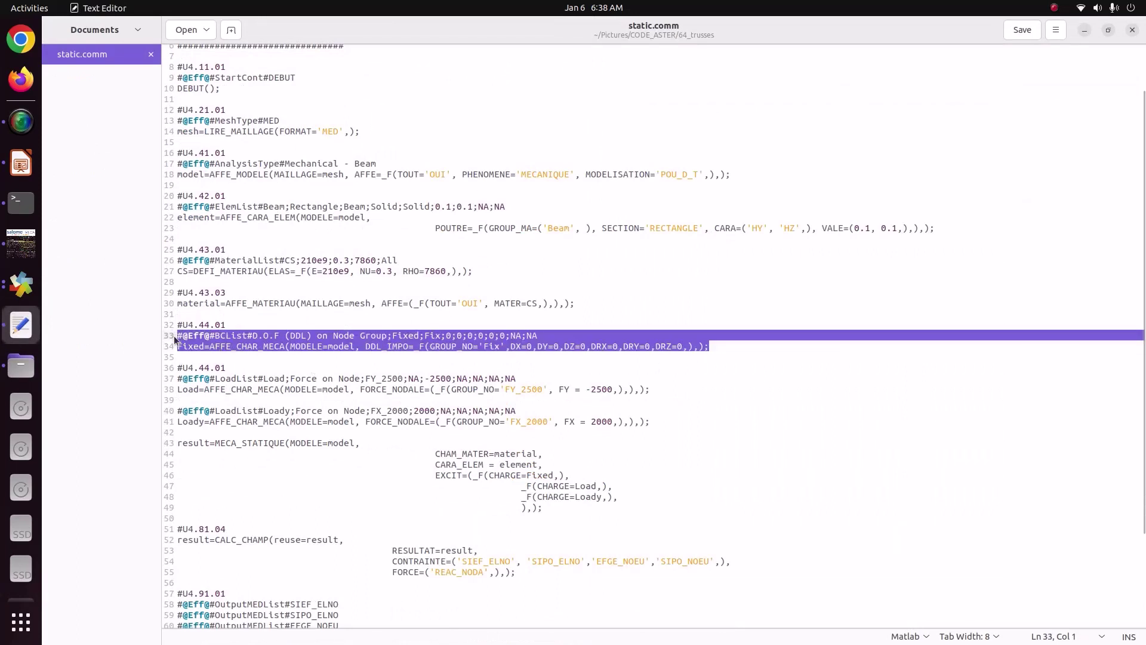
{"action": "left_click", "coordinate": [775, 345]}
{"action": "key", "text": "Return"}
{"action": "key", "text": "Return"}
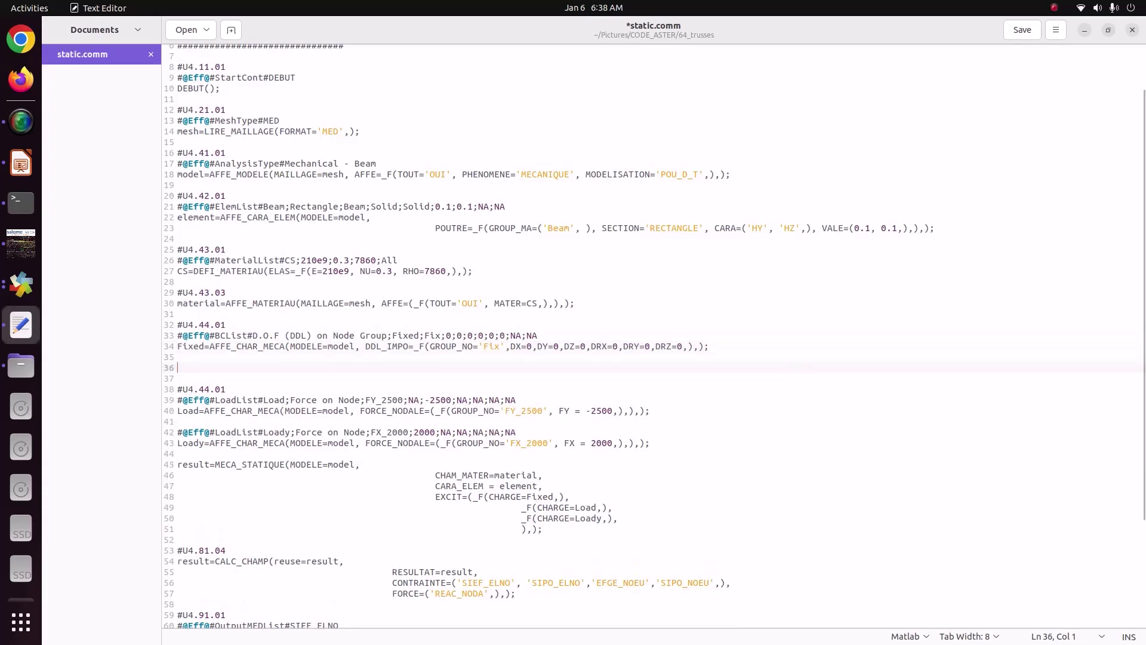
{"action": "key", "text": "ctrl+v"}
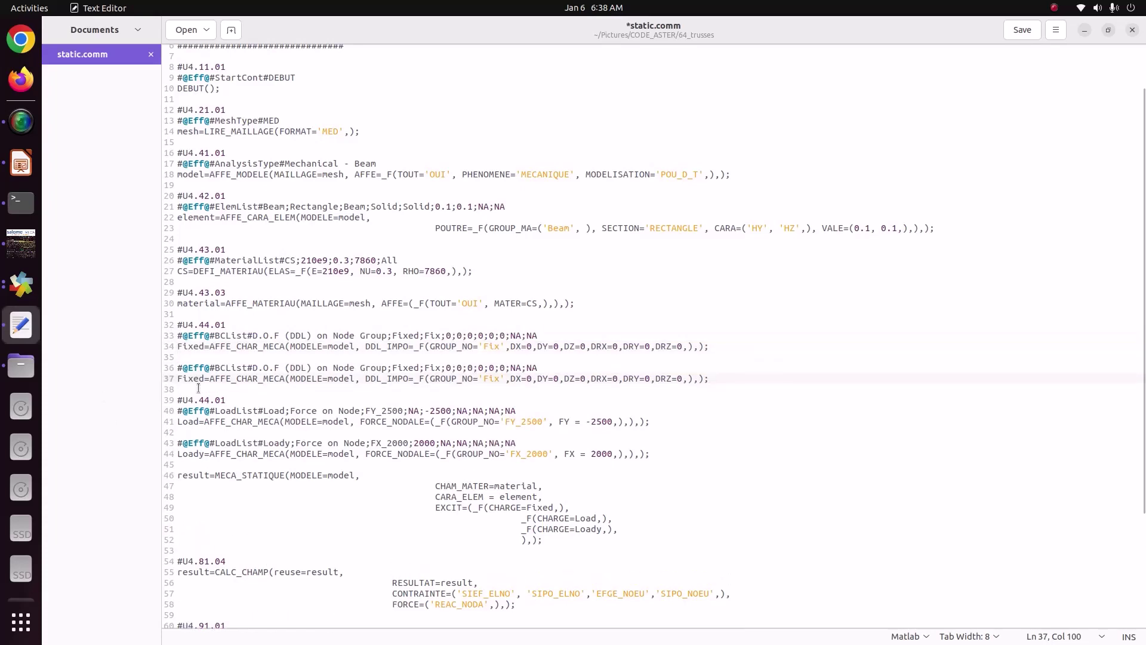
{"action": "left_click", "coordinate": [206, 379]}
{"action": "type", "text": "1"}
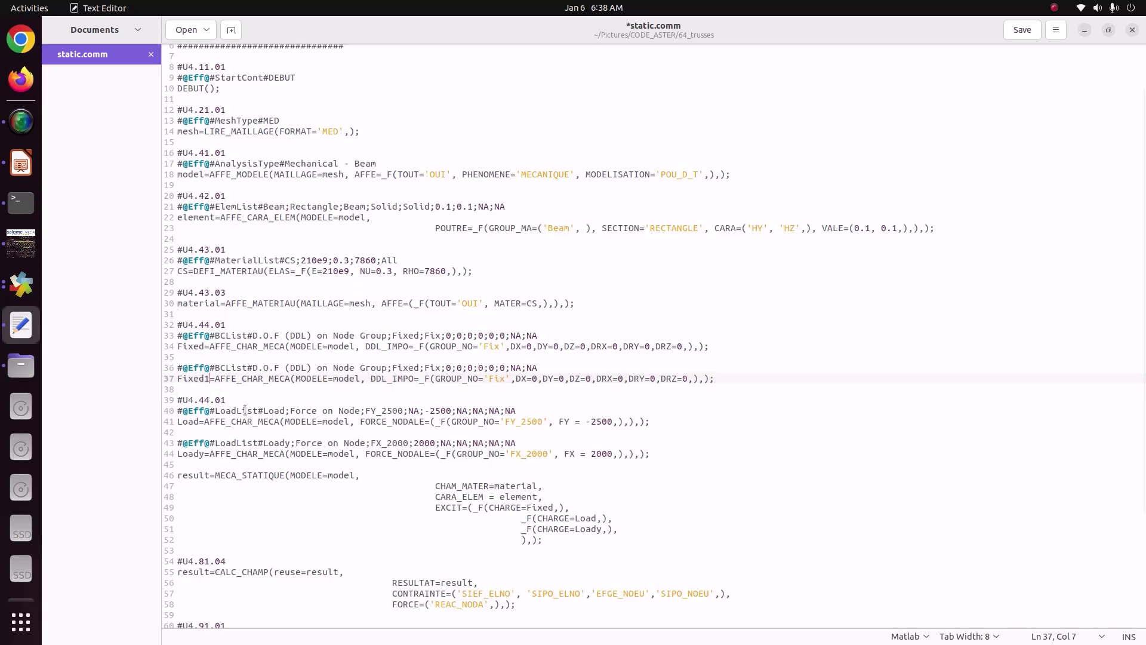
Assign Fixed1 to the node group FX_2000 and remove its DX=0 constraint.
{"action": "left_click_drag", "start_coordinate": [549, 455], "coordinate": [511, 456]}
{"action": "key", "text": "ctrl+c"}
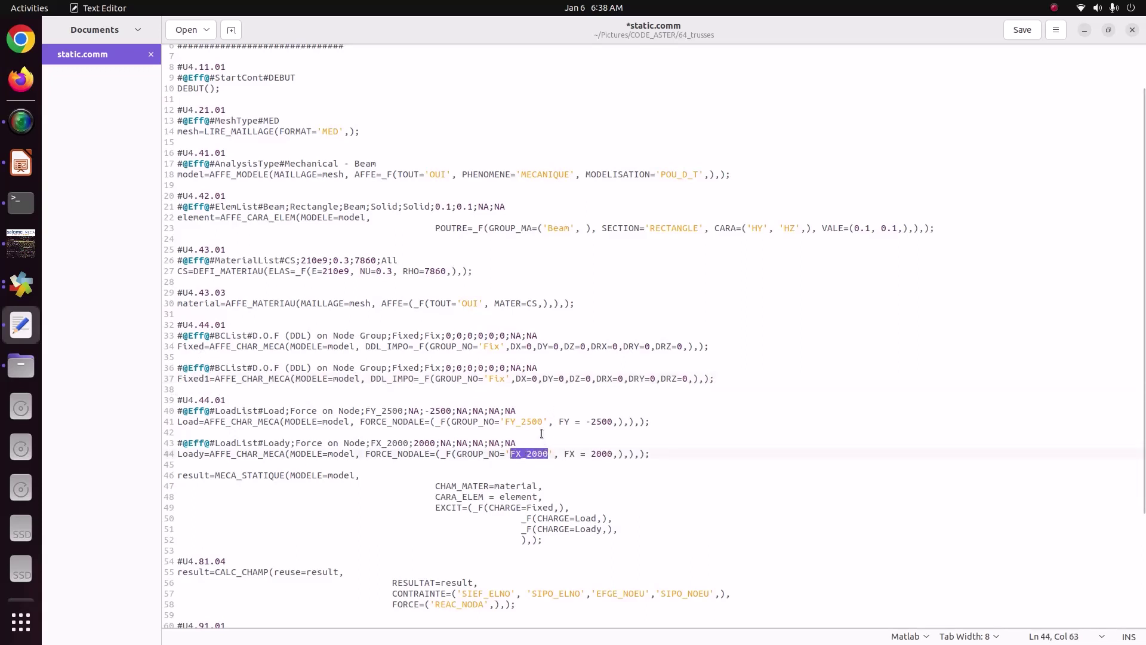
{"action": "left_click_drag", "start_coordinate": [508, 381], "coordinate": [490, 381]}
{"action": "key", "text": "ctrl+v"}
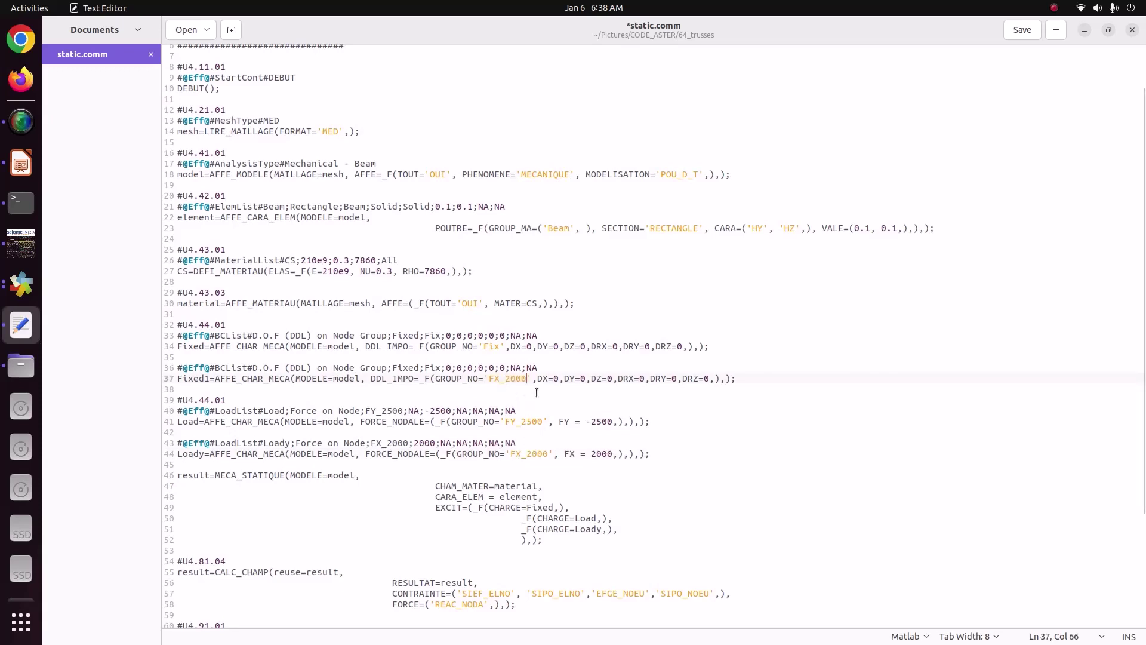
{"action": "left_click_drag", "start_coordinate": [560, 380], "coordinate": [539, 381]}
{"action": "key", "text": "BackSpace"}
{"action": "key", "text": "BackSpace"}
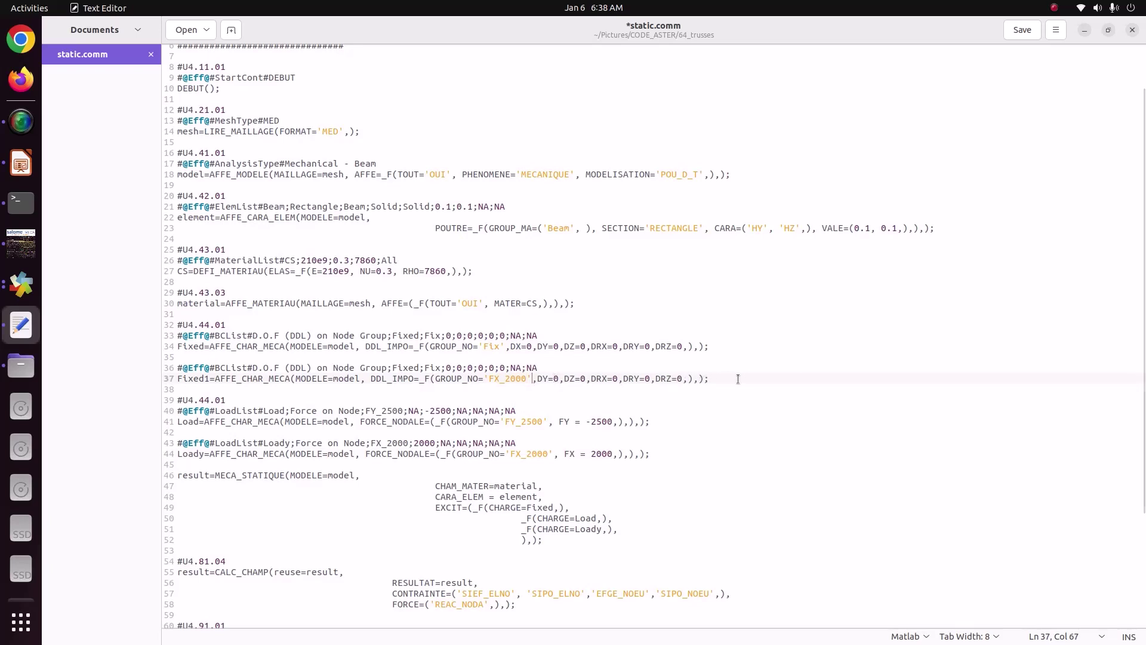
{"action": "left_click", "coordinate": [738, 378]}
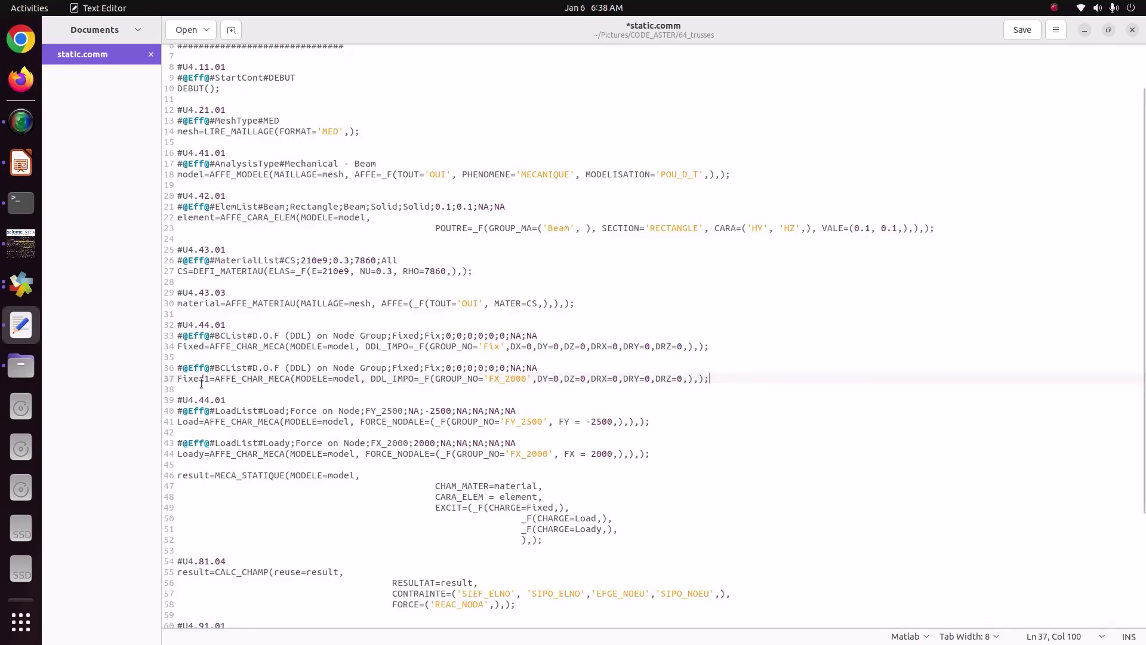
Add _F(CHARGE=Fixed1,), after the Loady charge in the EXCIT list of MECA_STATIQUE, then save and close static.comm.
{"action": "scroll", "coordinate": [201, 383], "scroll_direction": "down", "scroll_amount": 4}
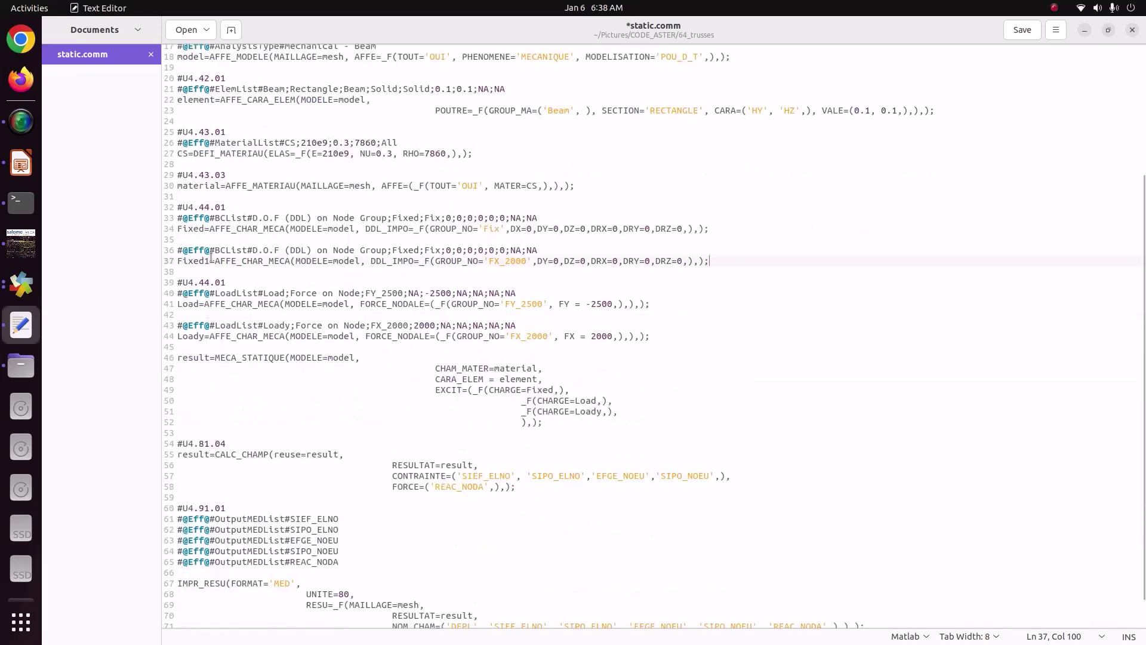
{"action": "left_click_drag", "start_coordinate": [637, 412], "coordinate": [523, 411]}
{"action": "key", "text": "ctrl+c"}
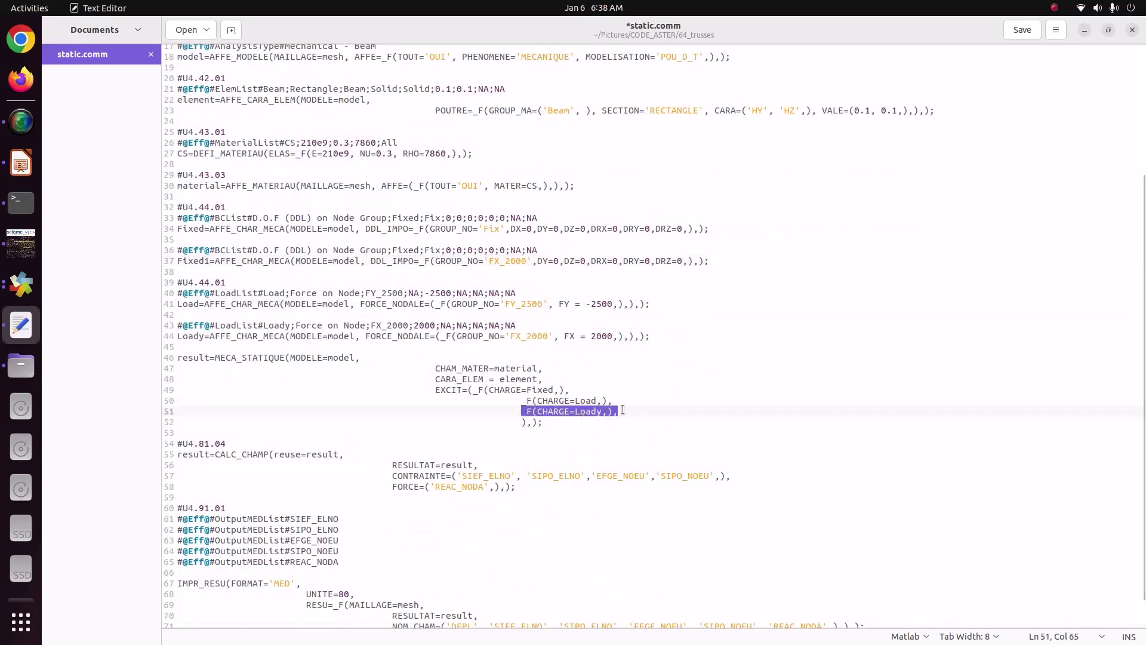
{"action": "left_click", "coordinate": [620, 411]}
{"action": "key", "text": "ctrl+v"}
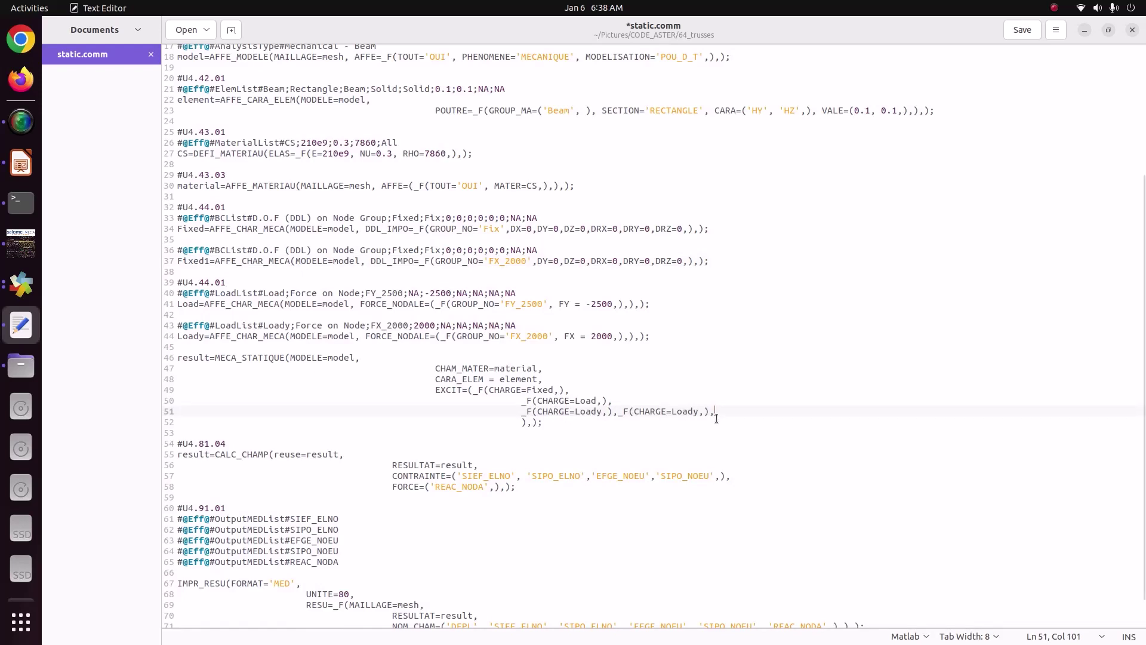
{"action": "left_click_drag", "start_coordinate": [210, 263], "coordinate": [179, 264]}
{"action": "key", "text": "ctrl+c"}
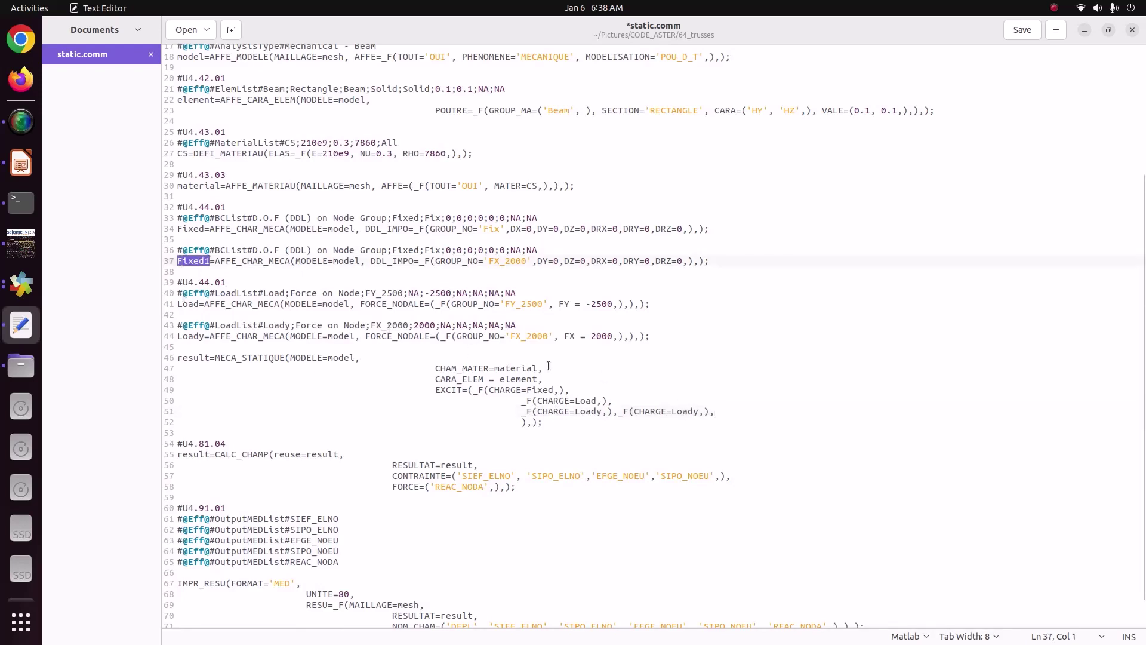
{"action": "left_click_drag", "start_coordinate": [698, 412], "coordinate": [674, 412]}
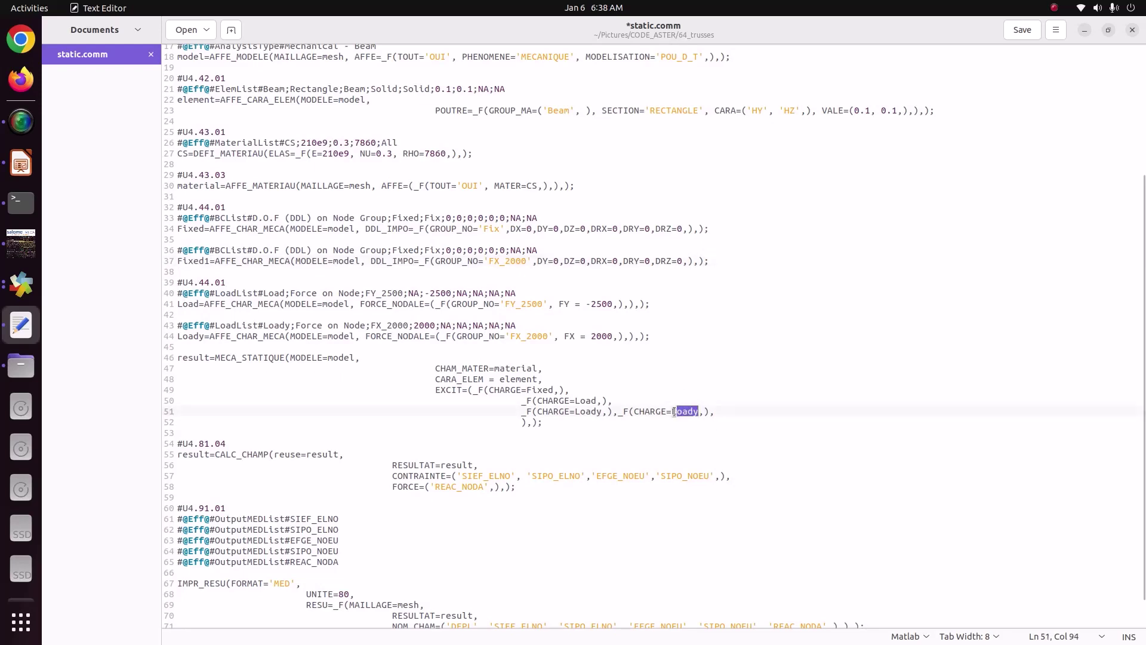
{"action": "key", "text": "ctrl+v"}
{"action": "left_click", "coordinate": [777, 410]}
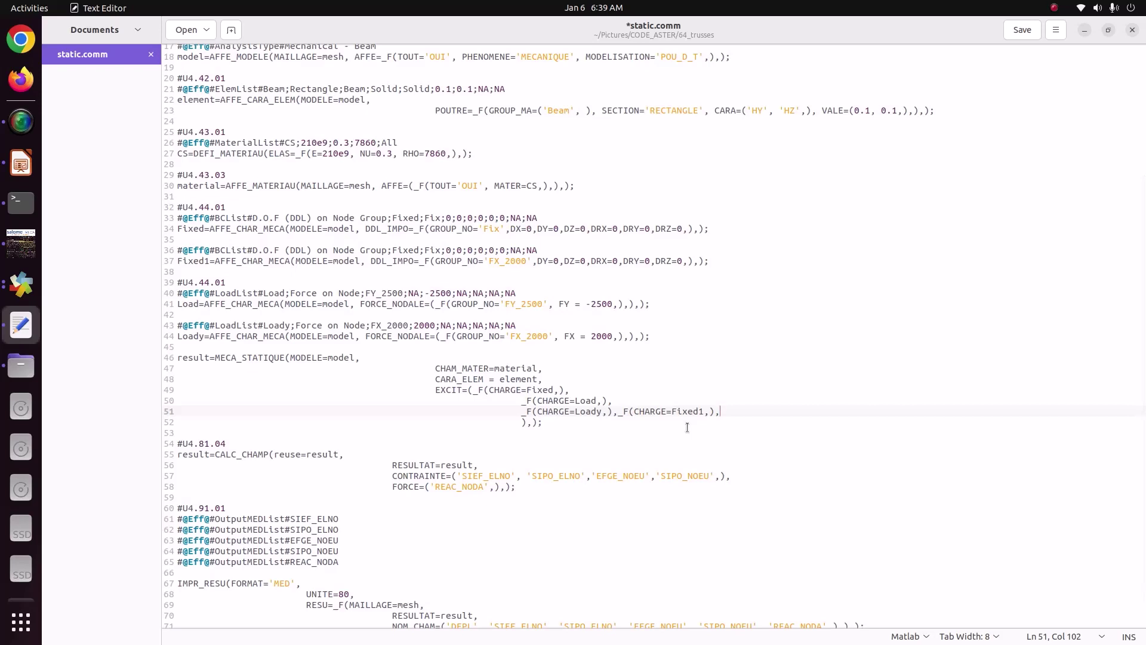
{"action": "key", "text": "ctrl+s"}
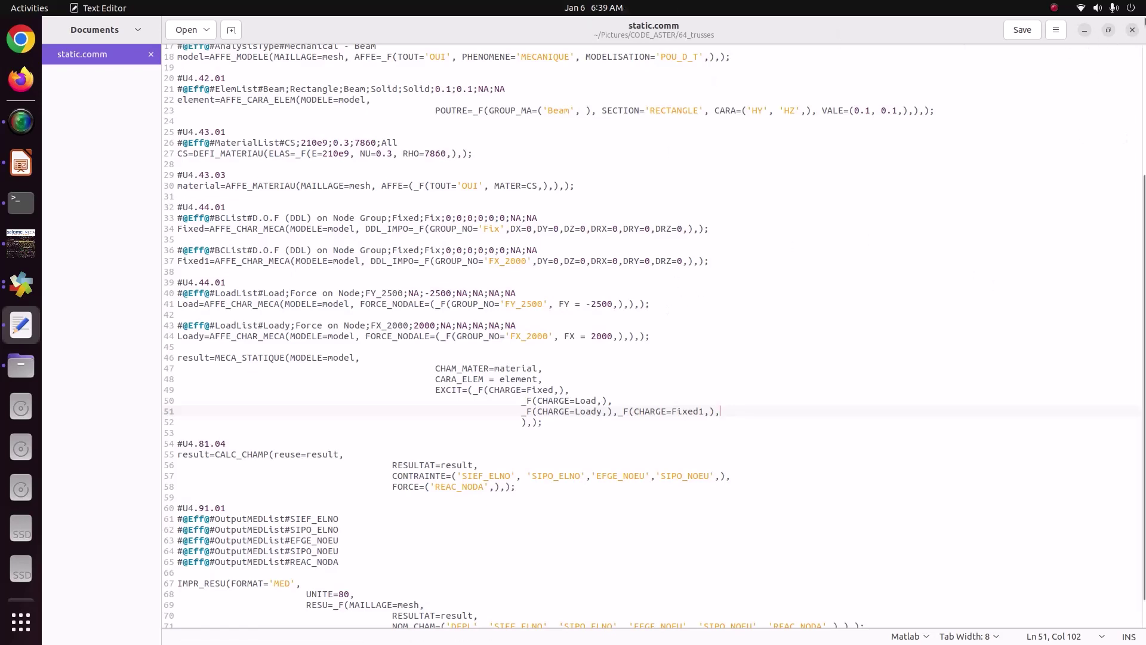
{"action": "left_click", "coordinate": [1131, 33]}
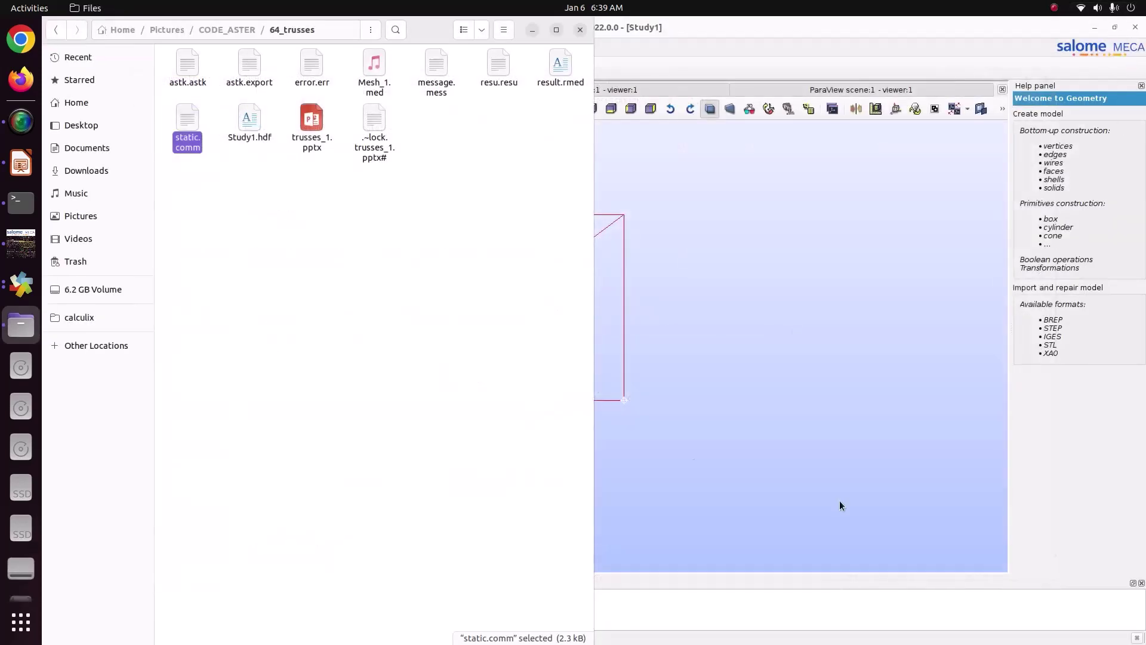
Switch to the ASTK window and run the truss study again.
{"action": "left_click", "coordinate": [867, 313]}
{"action": "left_click", "coordinate": [23, 285]}
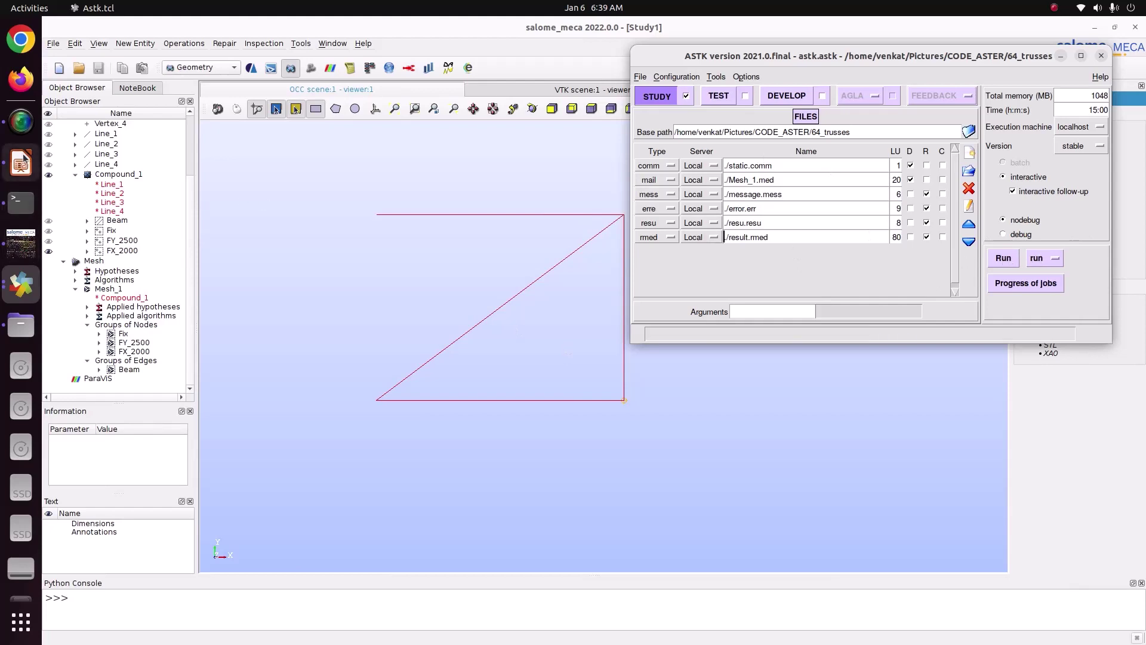
{"action": "left_click", "coordinate": [1003, 258]}
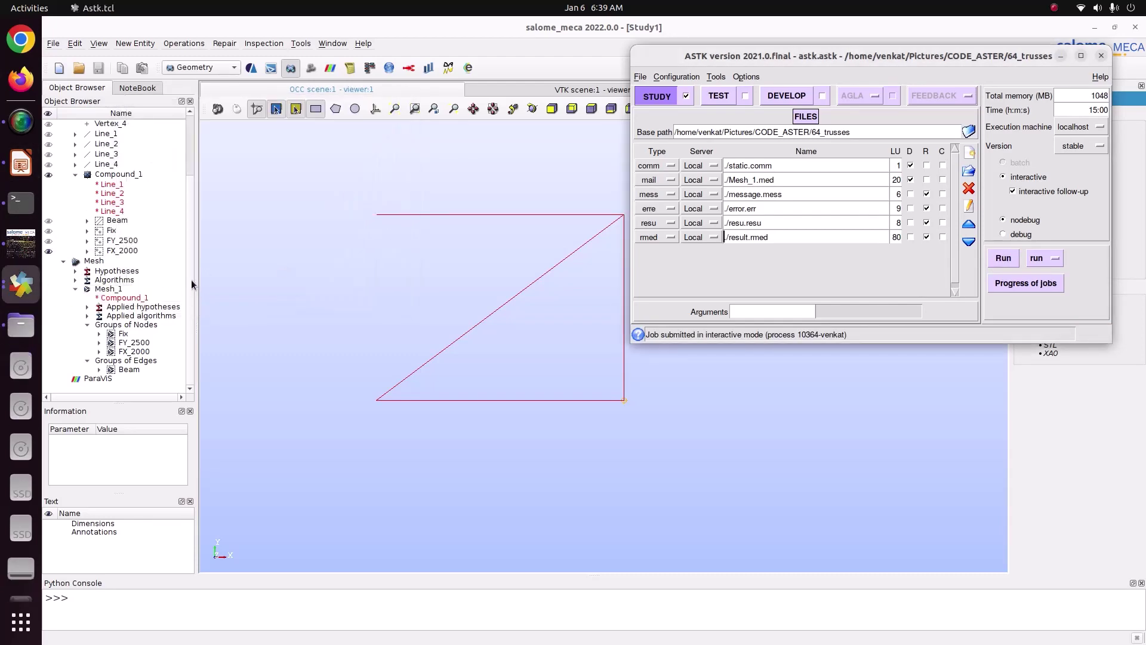
Open message.mess from the 64_trusses folder and check the Fixed1 charge in the MECA_STATIQUE command, then close the file.
{"action": "left_click", "coordinate": [21, 324]}
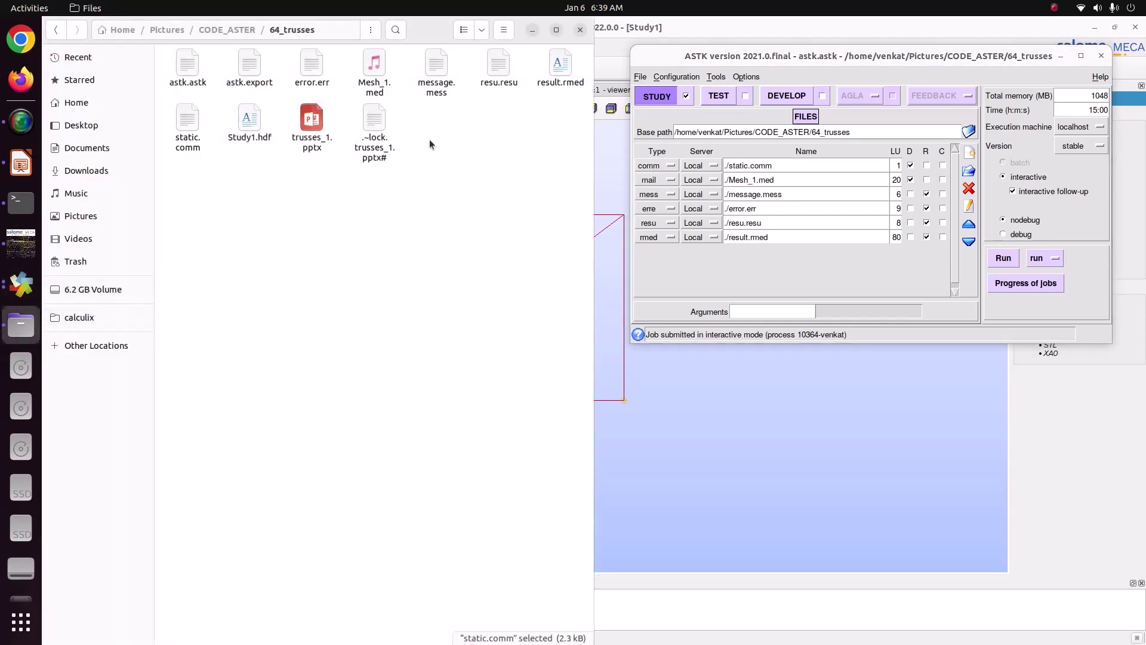
{"action": "left_click", "coordinate": [437, 69]}
{"action": "right_click", "coordinate": [439, 88]}
{"action": "left_click", "coordinate": [472, 95]}
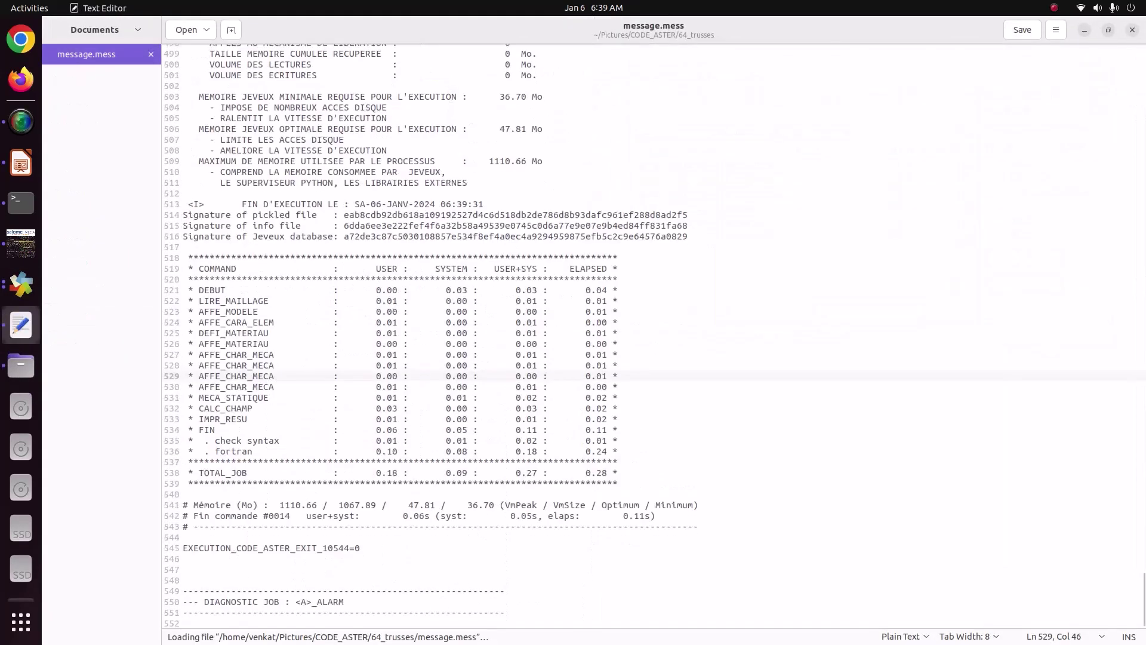
{"action": "scroll", "coordinate": [340, 581], "scroll_direction": "up", "scroll_amount": 15}
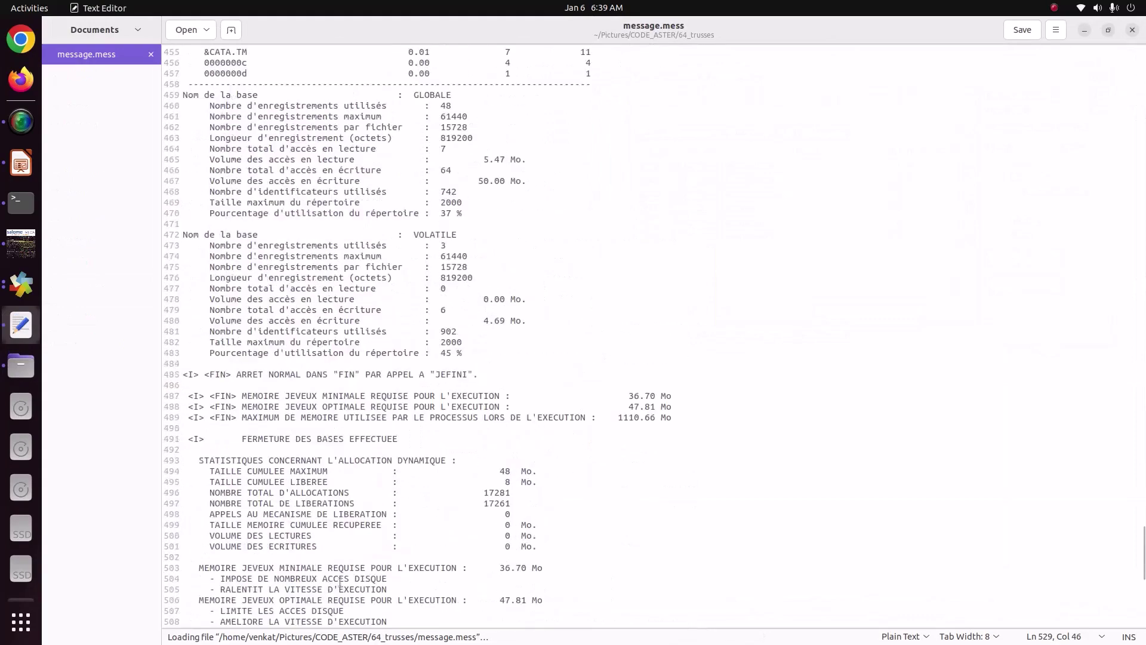
{"action": "scroll", "coordinate": [340, 582], "scroll_direction": "up", "scroll_amount": 18}
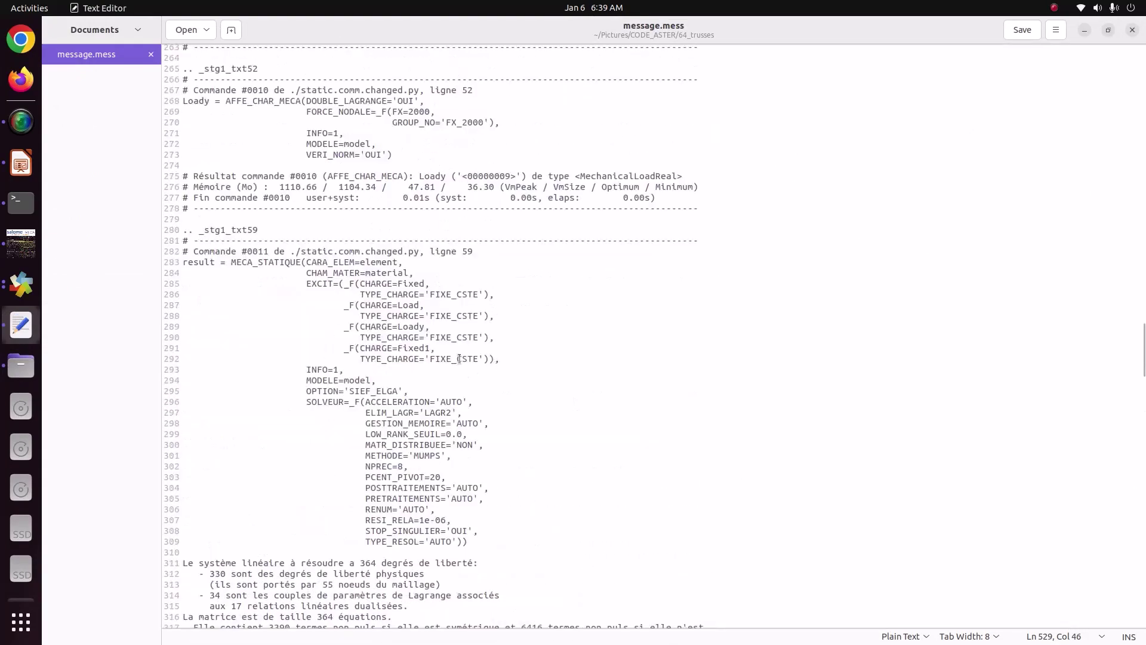
{"action": "left_click_drag", "start_coordinate": [391, 351], "coordinate": [505, 355]}
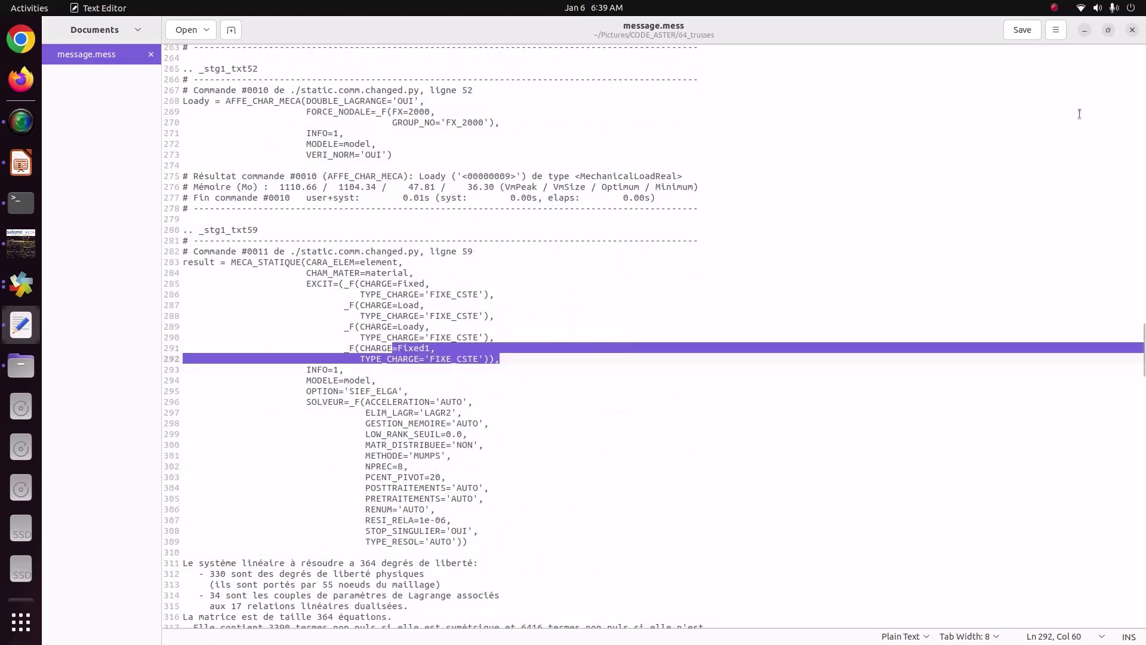
{"action": "left_click", "coordinate": [1133, 30]}
Activate ParaVIS in salome_meca and load result.rmed from the 64_trusses folder with GenerateVectors enabled.
{"action": "left_click", "coordinate": [656, 417]}
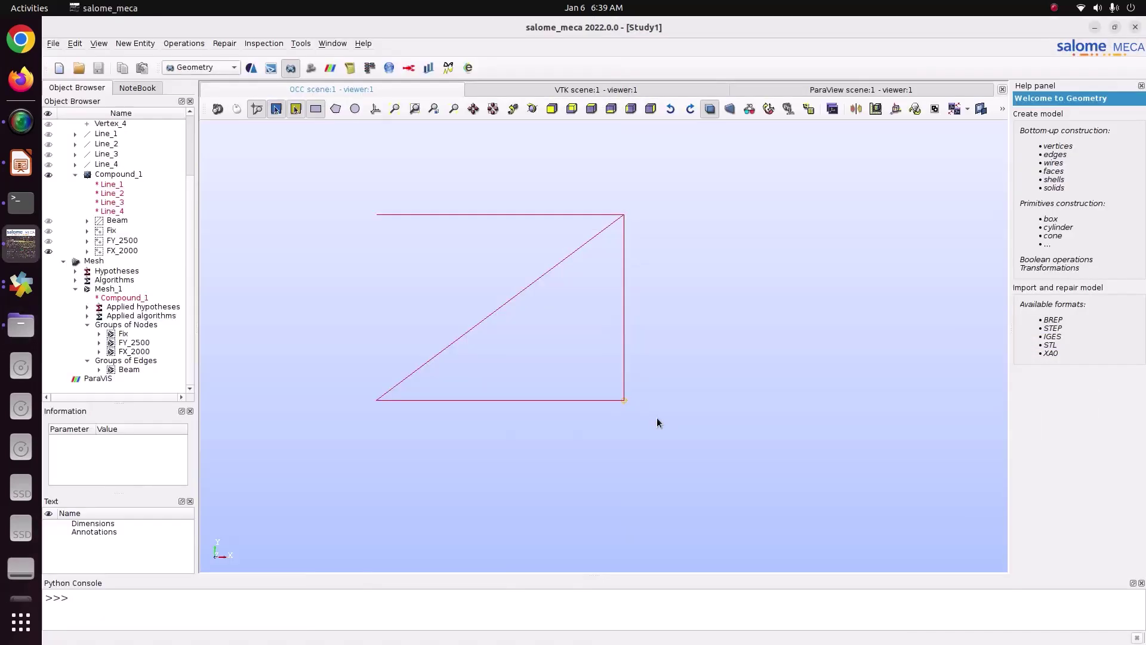
{"action": "left_click", "coordinate": [203, 68]}
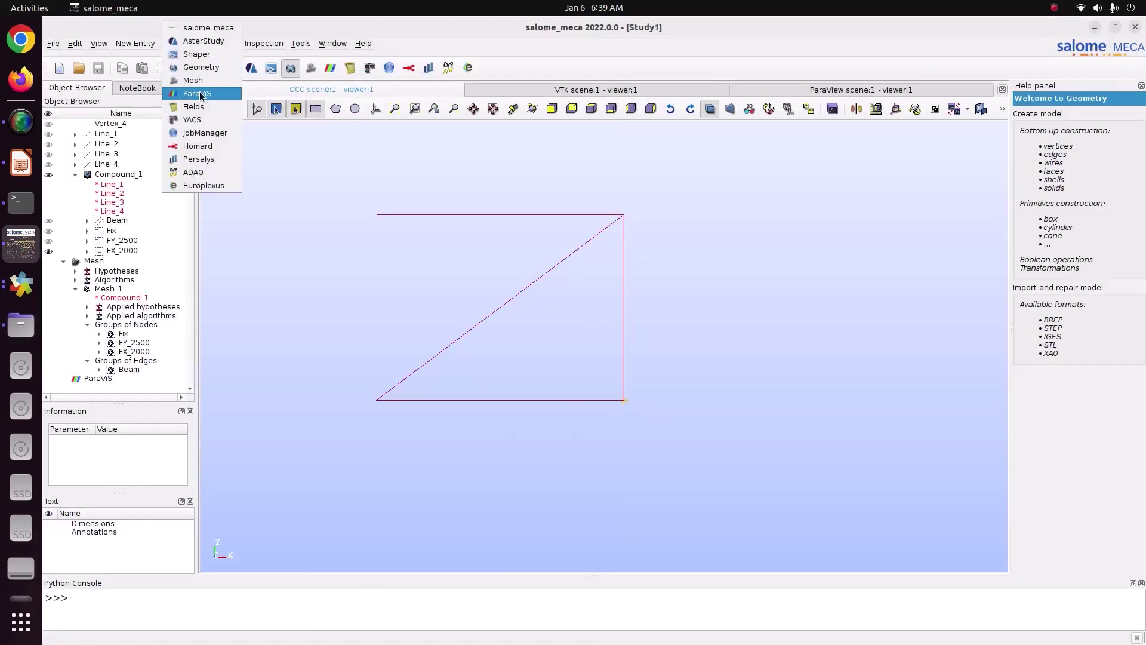
{"action": "left_click", "coordinate": [200, 91]}
{"action": "right_click", "coordinate": [89, 145]}
{"action": "left_click", "coordinate": [113, 152]}
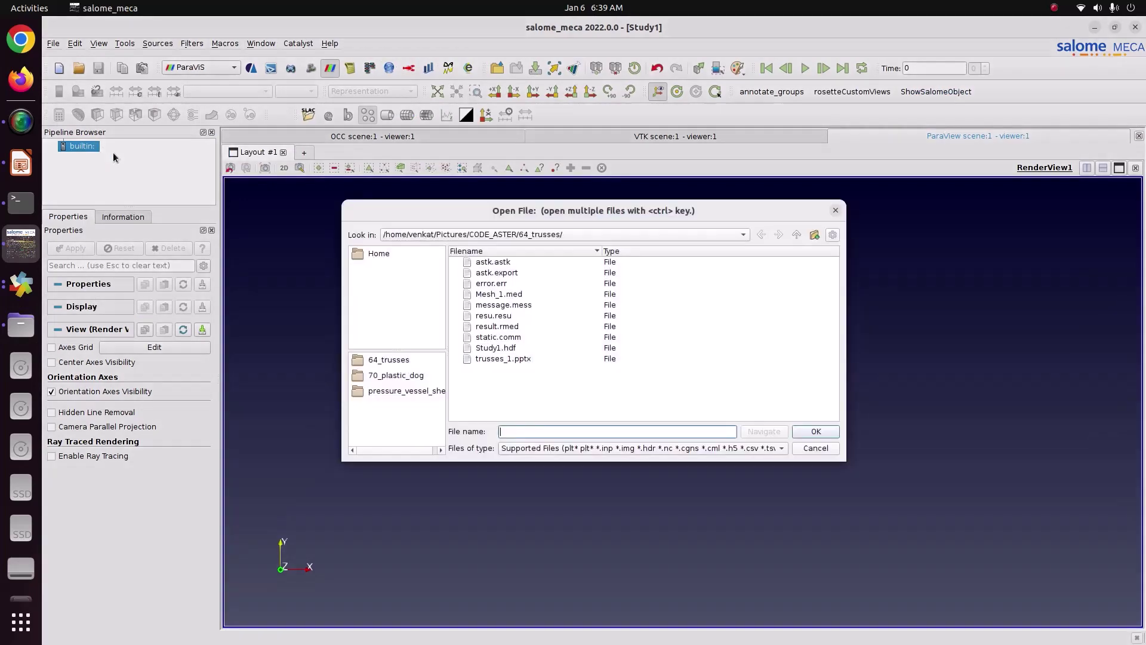
{"action": "left_click", "coordinate": [488, 327]}
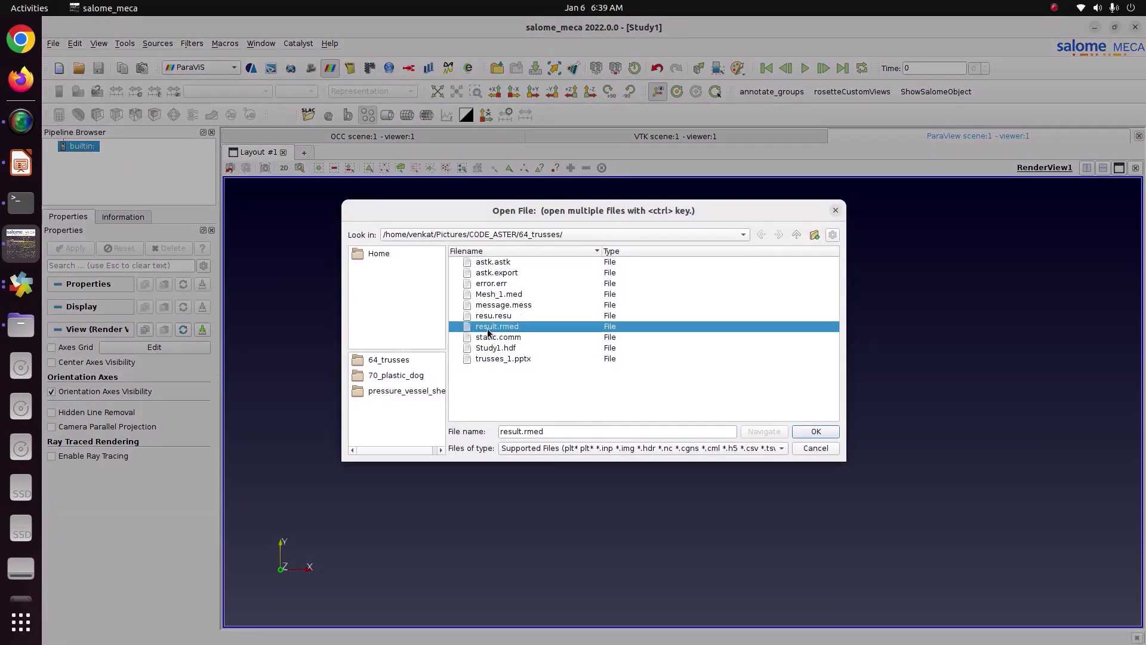
{"action": "left_click", "coordinate": [812, 434]}
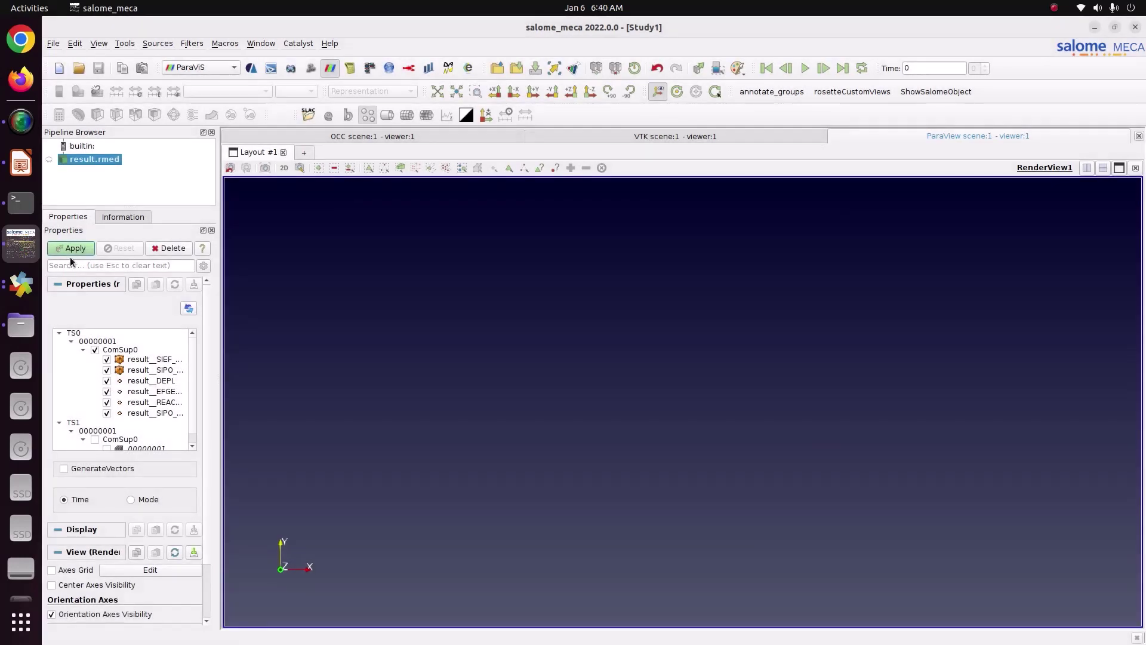
{"action": "left_click", "coordinate": [70, 254]}
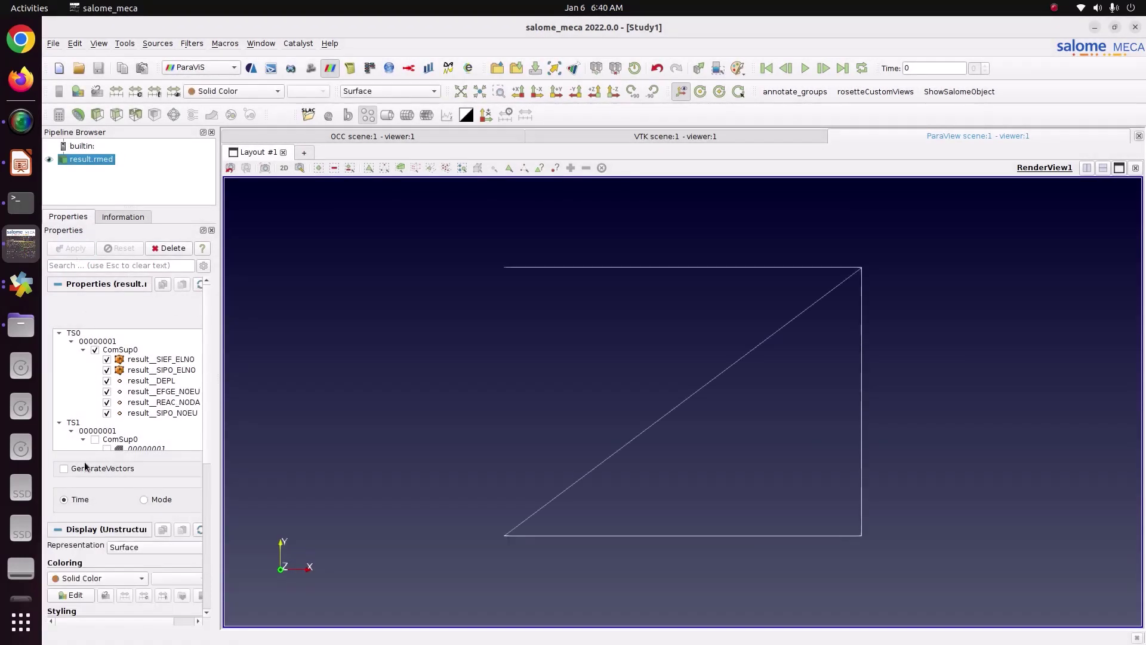
{"action": "left_click", "coordinate": [77, 468]}
{"action": "left_click", "coordinate": [79, 250]}
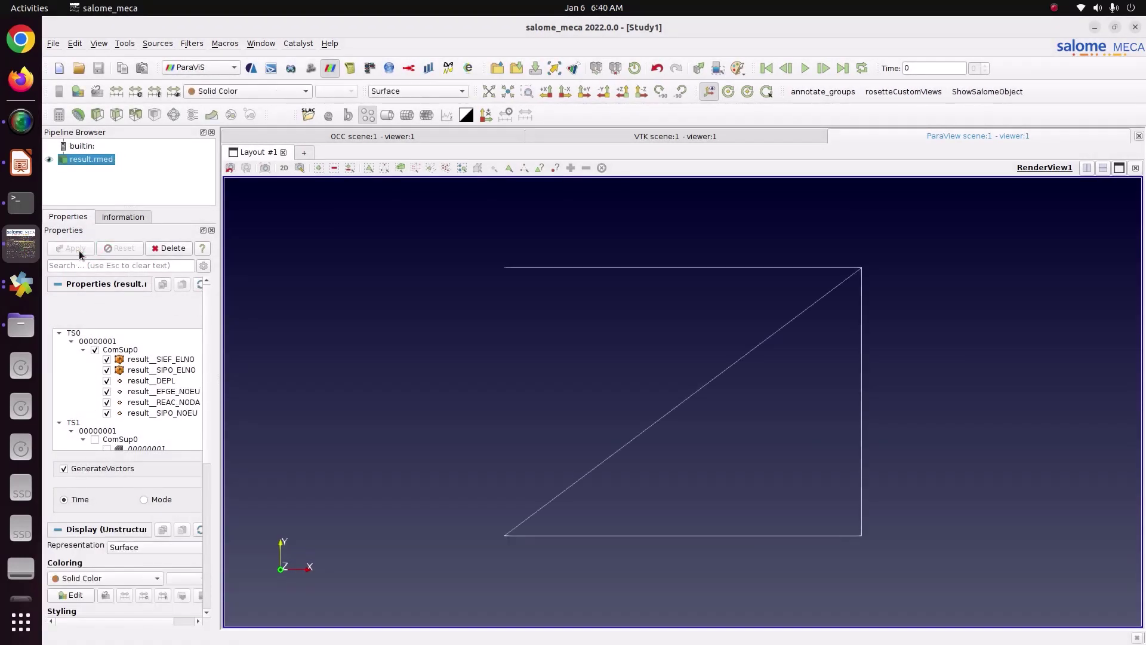
Colour the truss by result__DEPL_Vector magnitude, and move the colour legend closer to the truss and enlarge it.
{"action": "left_click", "coordinate": [228, 93]}
{"action": "left_click", "coordinate": [235, 124]}
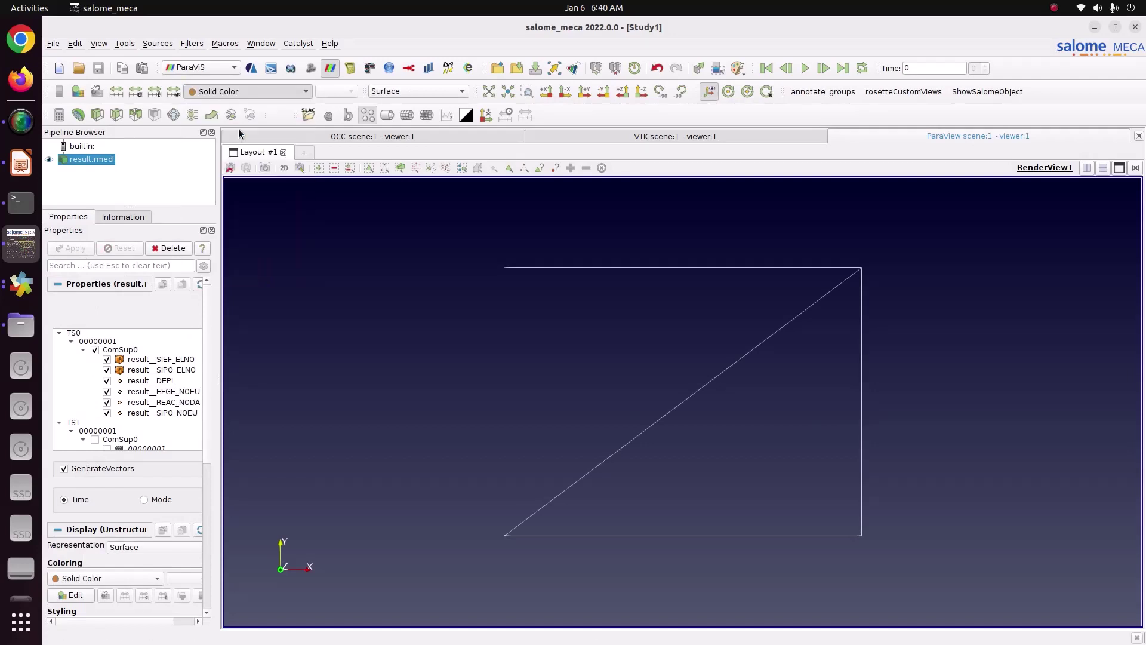
{"action": "left_click_drag", "start_coordinate": [1101, 516], "coordinate": [982, 312]}
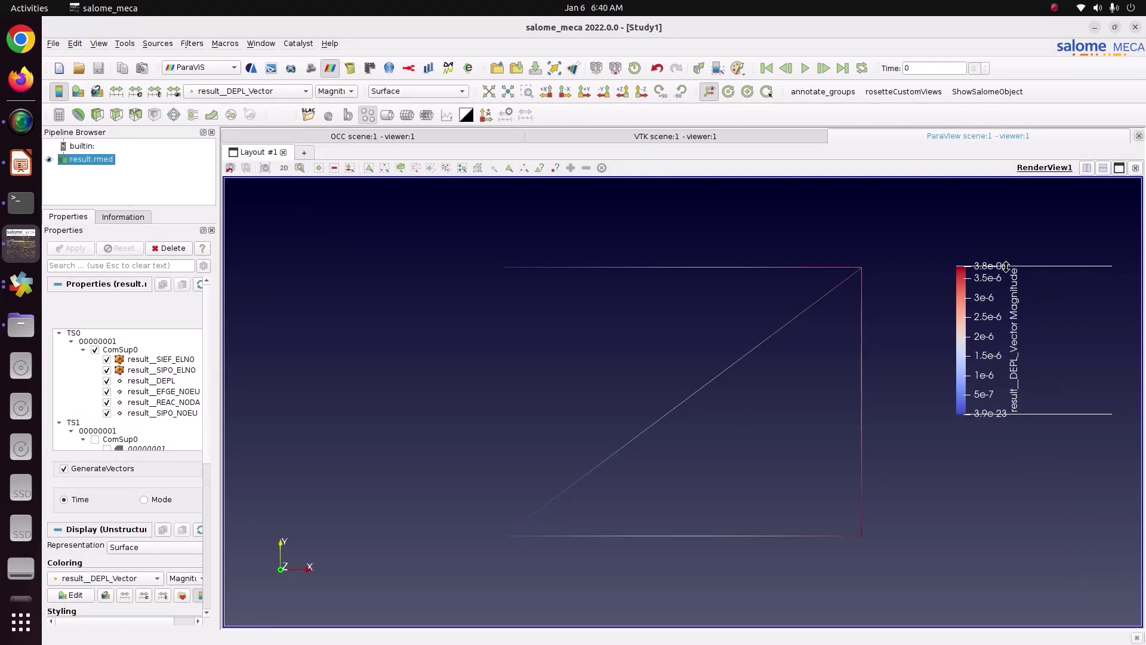
{"action": "left_click_drag", "start_coordinate": [1006, 269], "coordinate": [949, 276]}
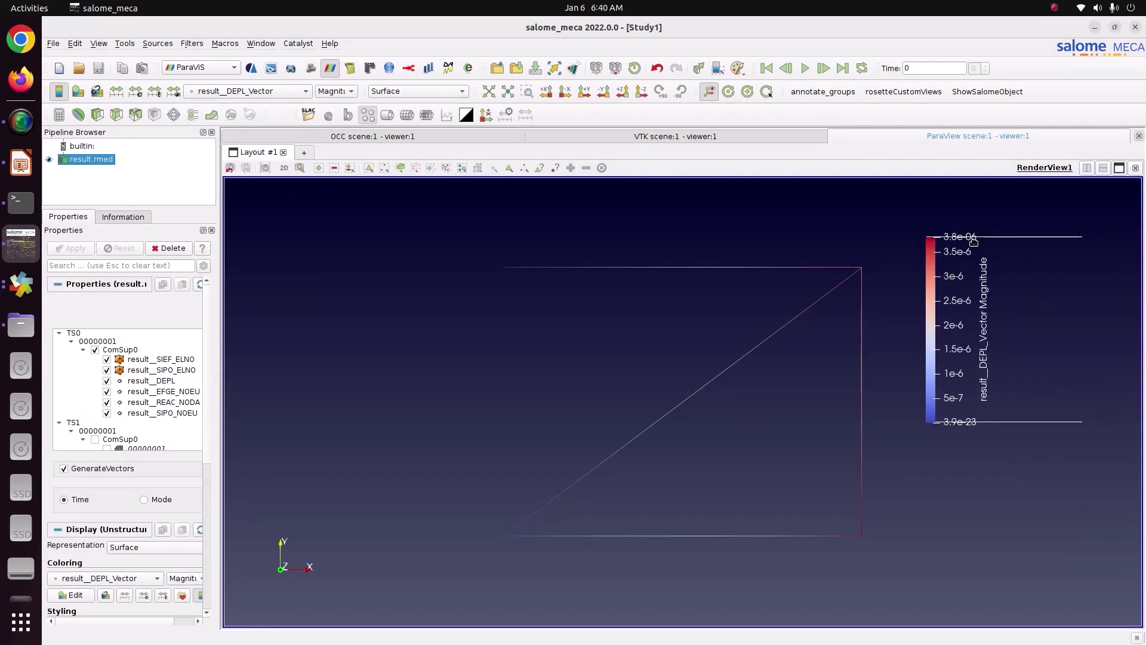
Switch the colouring to the DX component and colour the truss by the result__DEPL field.
{"action": "left_click", "coordinate": [343, 87]}
{"action": "left_click", "coordinate": [341, 100]}
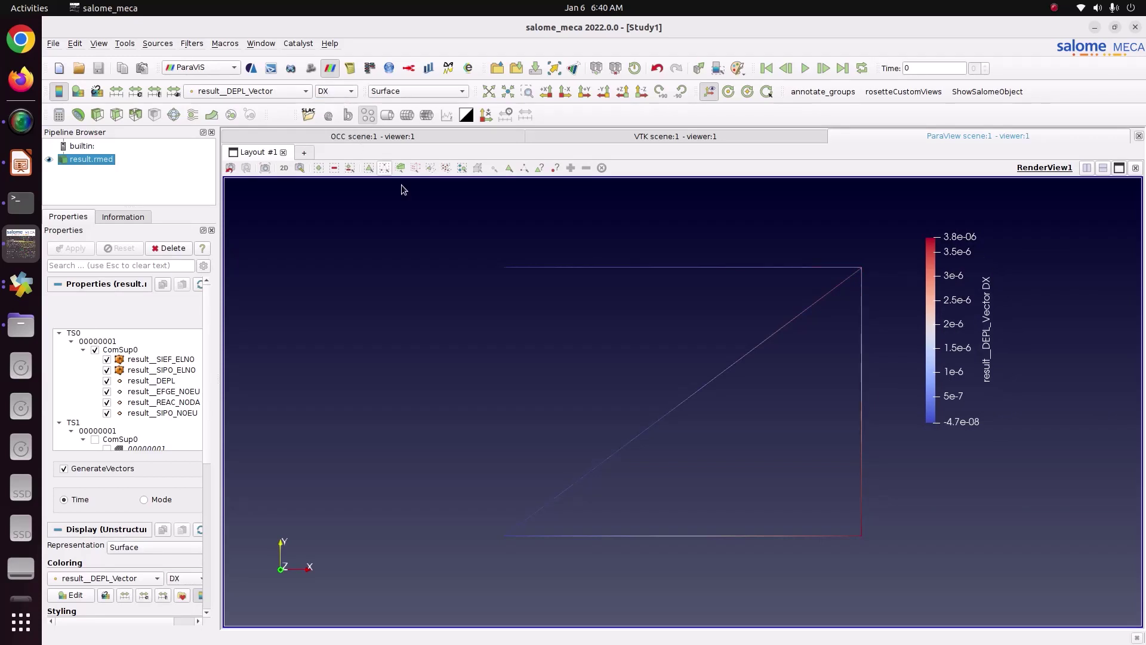
{"action": "left_click", "coordinate": [304, 92]}
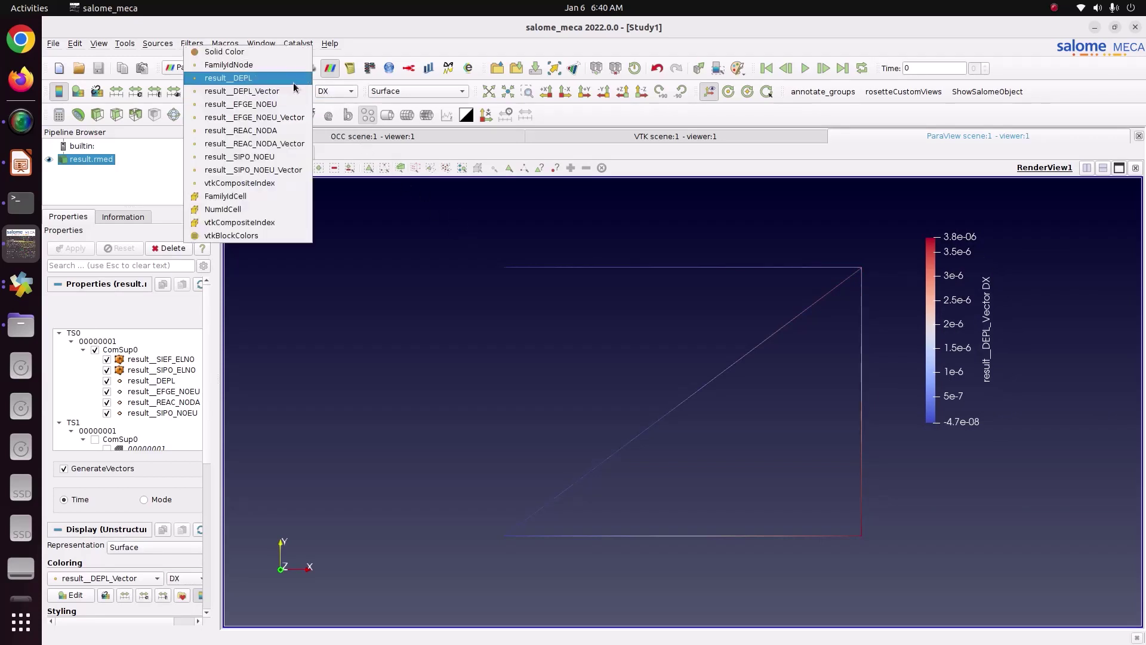
{"action": "left_click", "coordinate": [293, 82]}
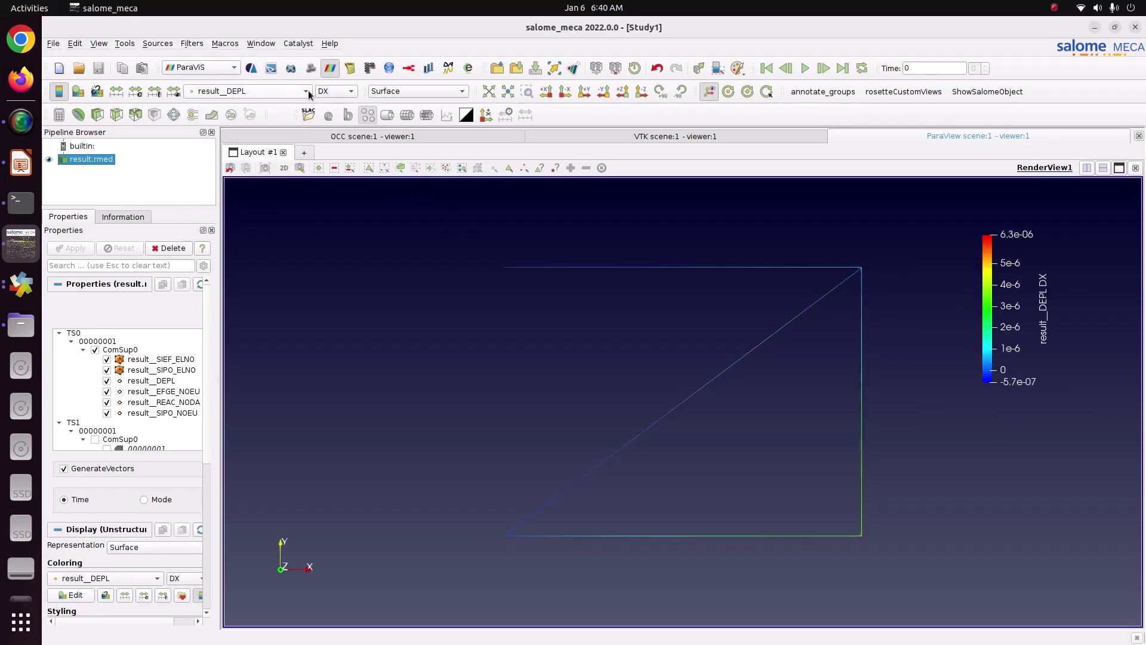
{"action": "left_click", "coordinate": [336, 91]}
{"action": "left_click", "coordinate": [337, 94]}
Move the displacement colour legend slightly closer to the truss and rescale its colours to the data range over all timesteps.
{"action": "left_click_drag", "start_coordinate": [998, 295], "coordinate": [979, 294]}
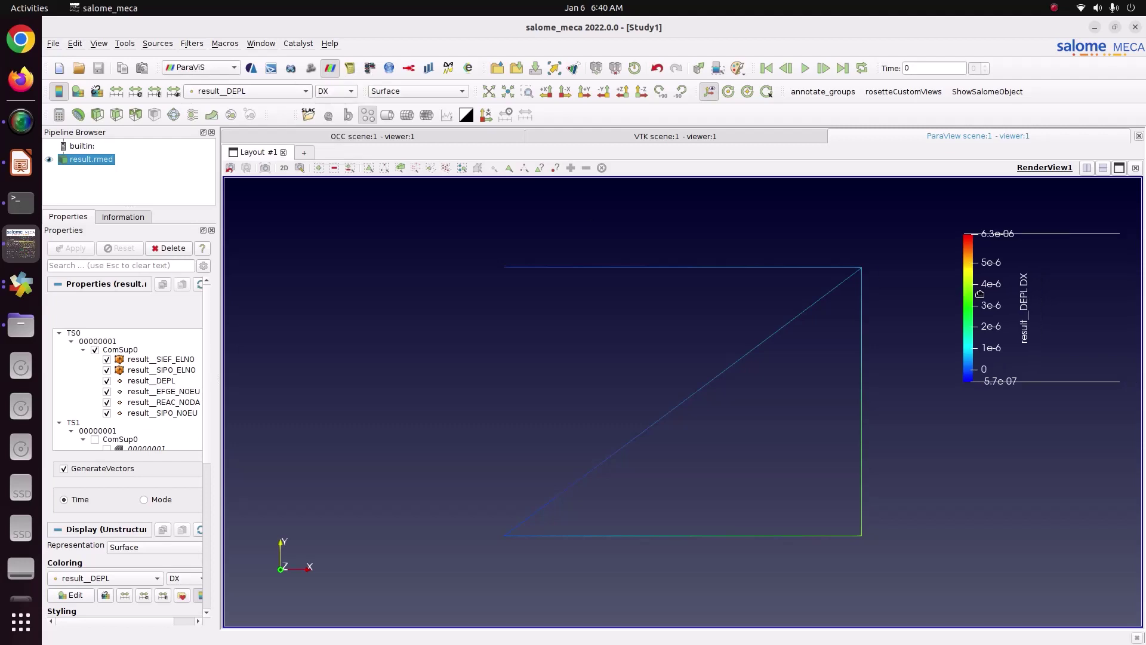
{"action": "left_click", "coordinate": [154, 91]}
{"action": "left_click", "coordinate": [565, 363]}
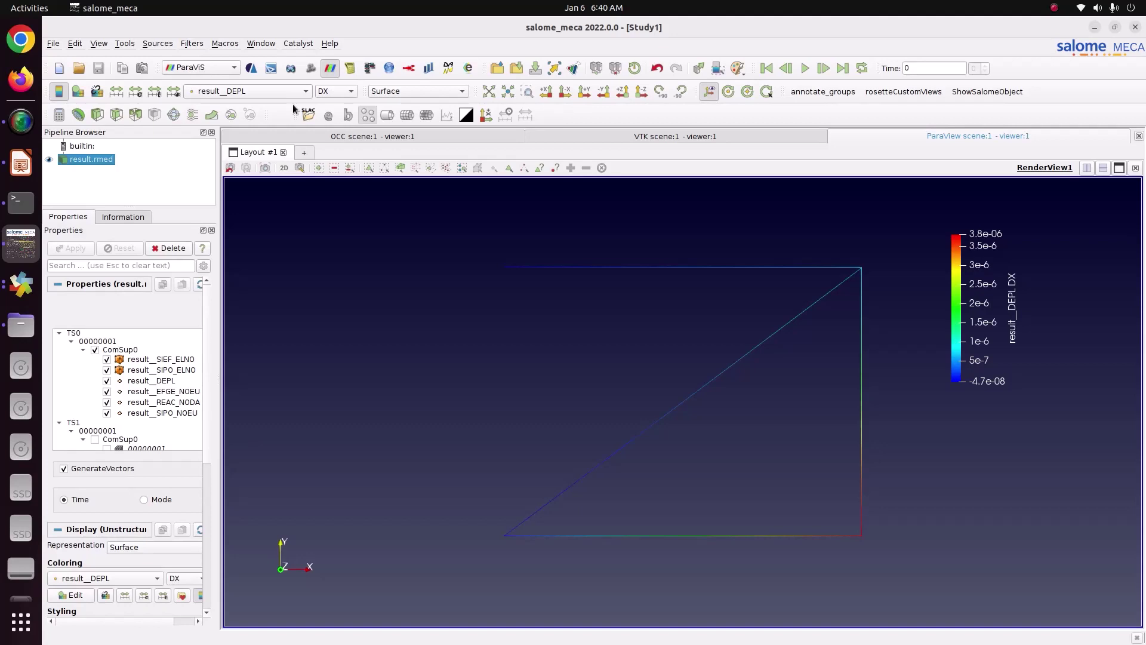
Apply a Warp By Vector filter to result.rmed using result__DEPL_Vector with a scale factor of 130603.
{"action": "left_click", "coordinate": [217, 116]}
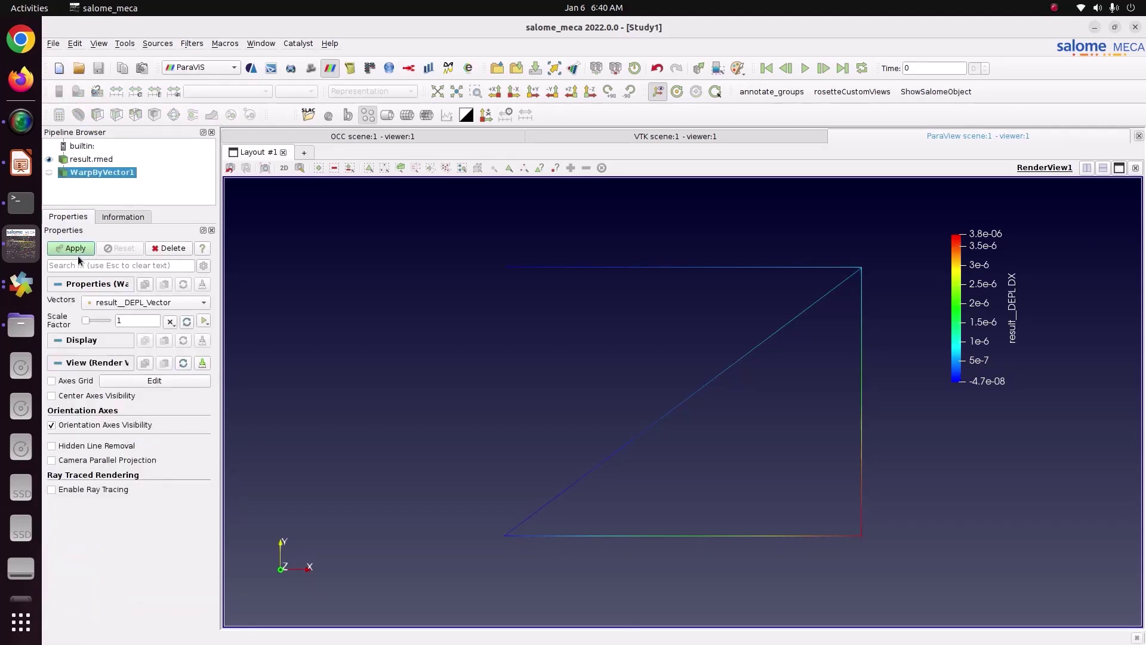
{"action": "left_click_drag", "start_coordinate": [85, 322], "coordinate": [95, 323]}
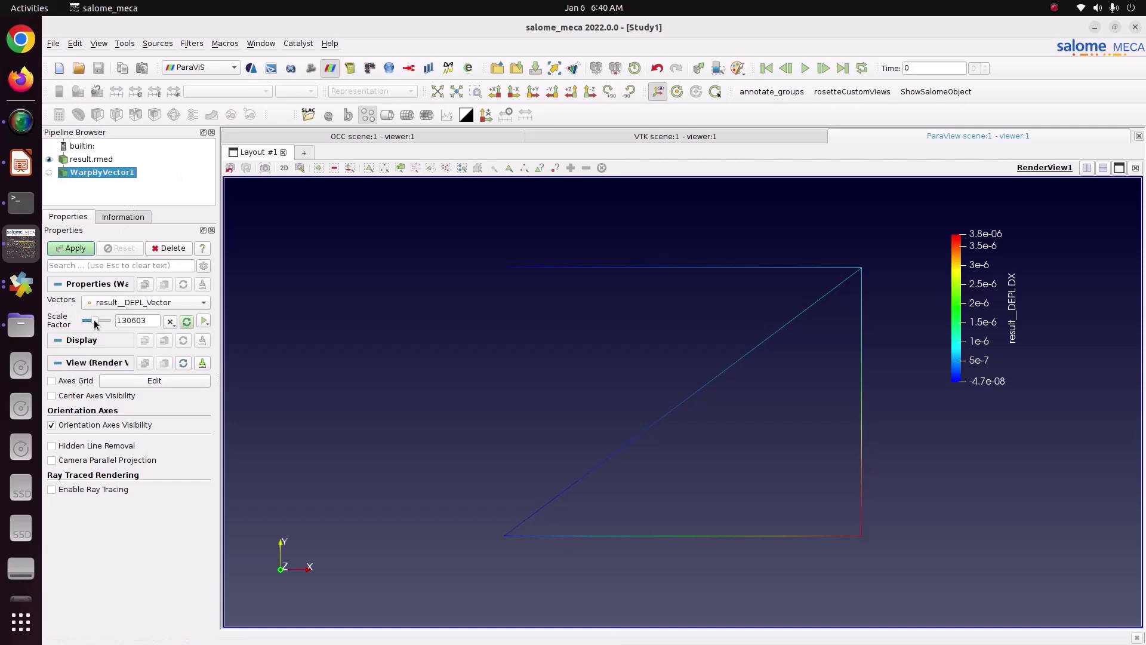
{"action": "left_click", "coordinate": [81, 247]}
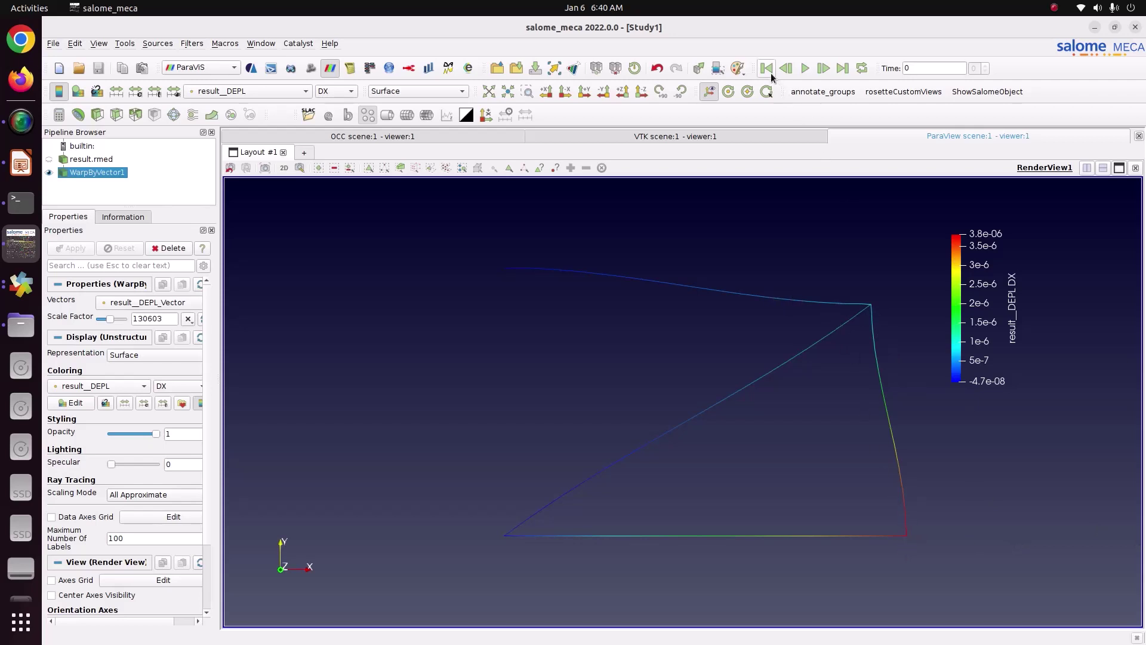
Widen the properties area and animate the warp scale factor with a ramp from 0 to 296826.092 over 20 frames.
{"action": "left_click", "coordinate": [801, 72]}
{"action": "left_click_drag", "start_coordinate": [223, 337], "coordinate": [310, 328]}
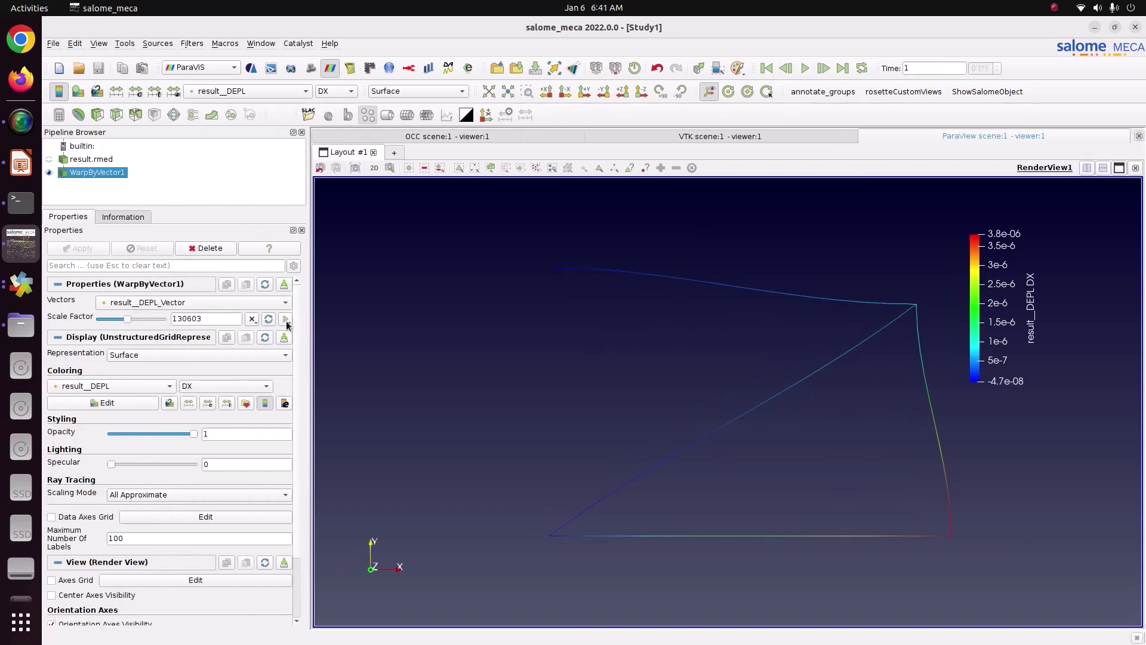
{"action": "left_click", "coordinate": [286, 321]}
{"action": "left_click", "coordinate": [292, 331]}
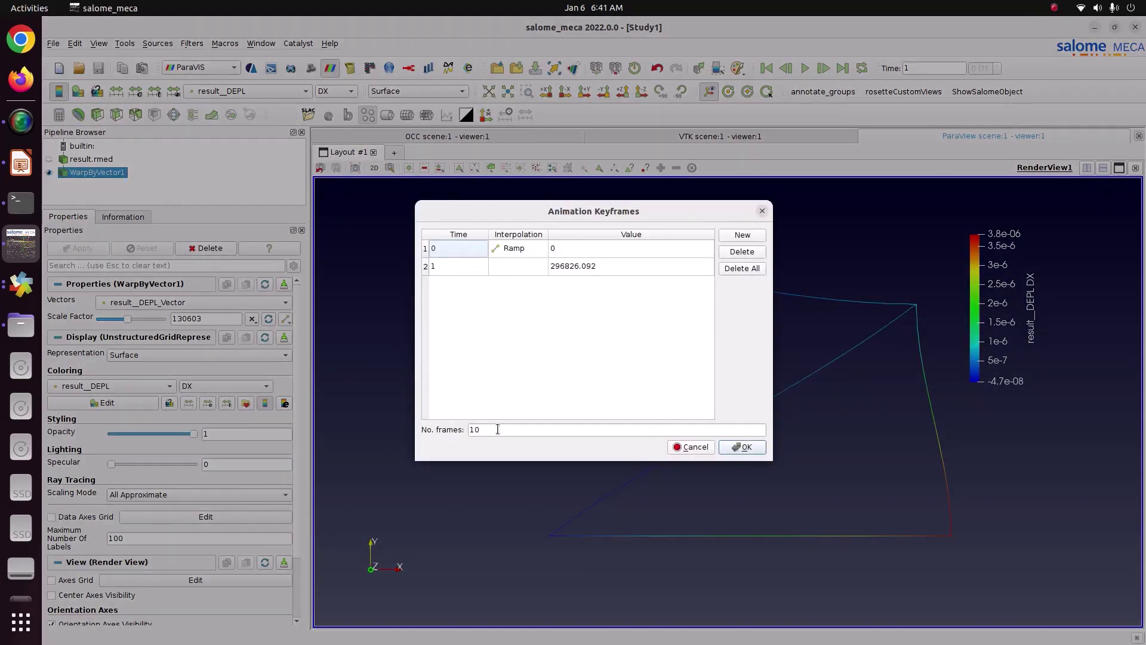
{"action": "left_click_drag", "start_coordinate": [485, 430], "coordinate": [425, 433]}
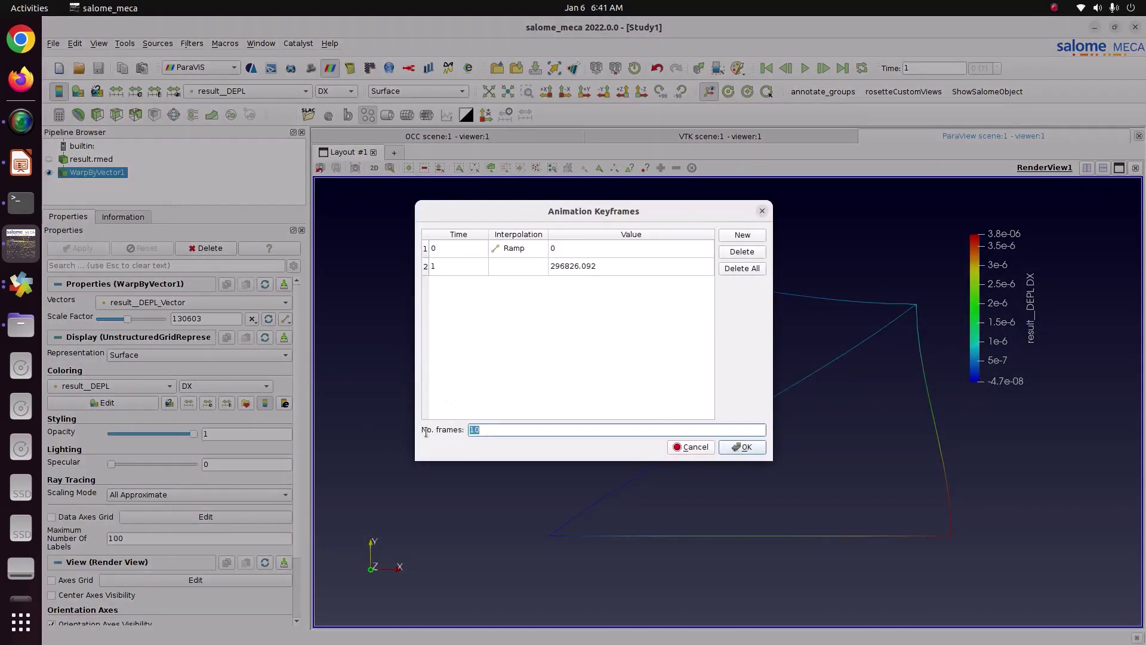
{"action": "type", "text": "20"}
{"action": "left_click", "coordinate": [743, 447]}
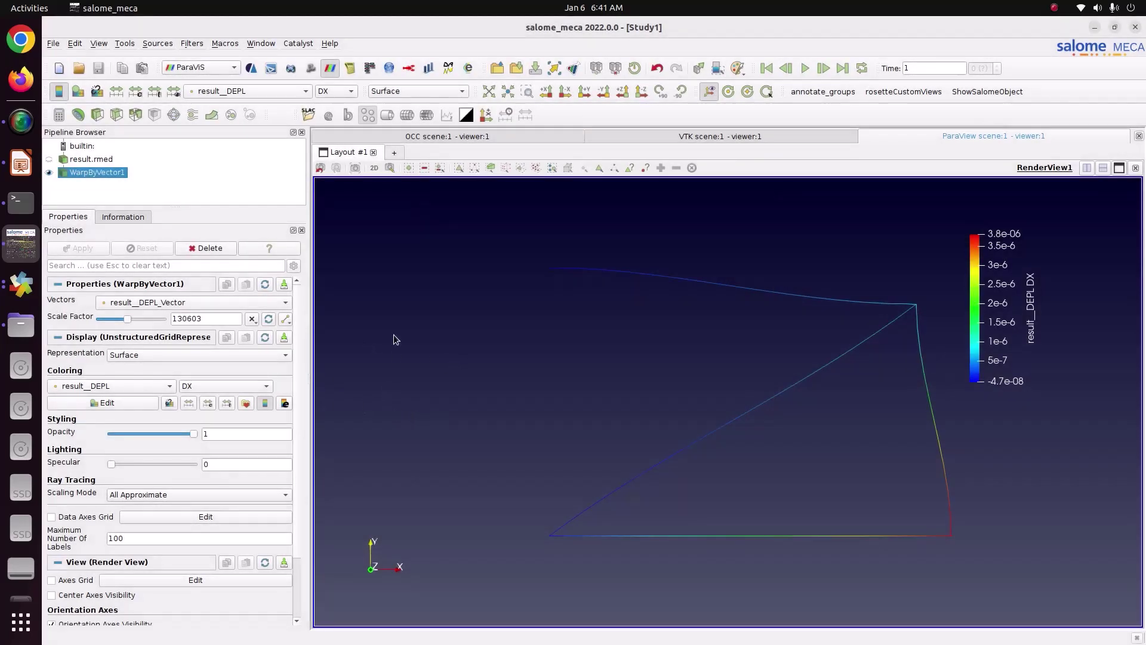
Play the truss deformation animation from the start, replay it, and return to the first frame.
{"action": "left_click", "coordinate": [785, 70]}
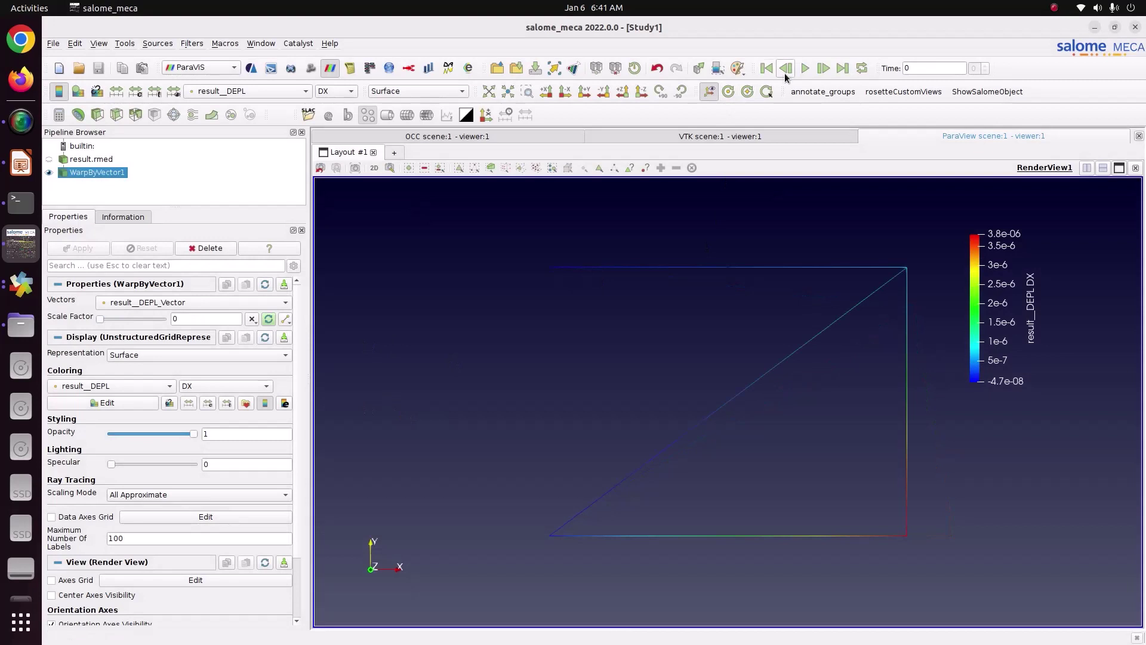
{"action": "left_click", "coordinate": [805, 69]}
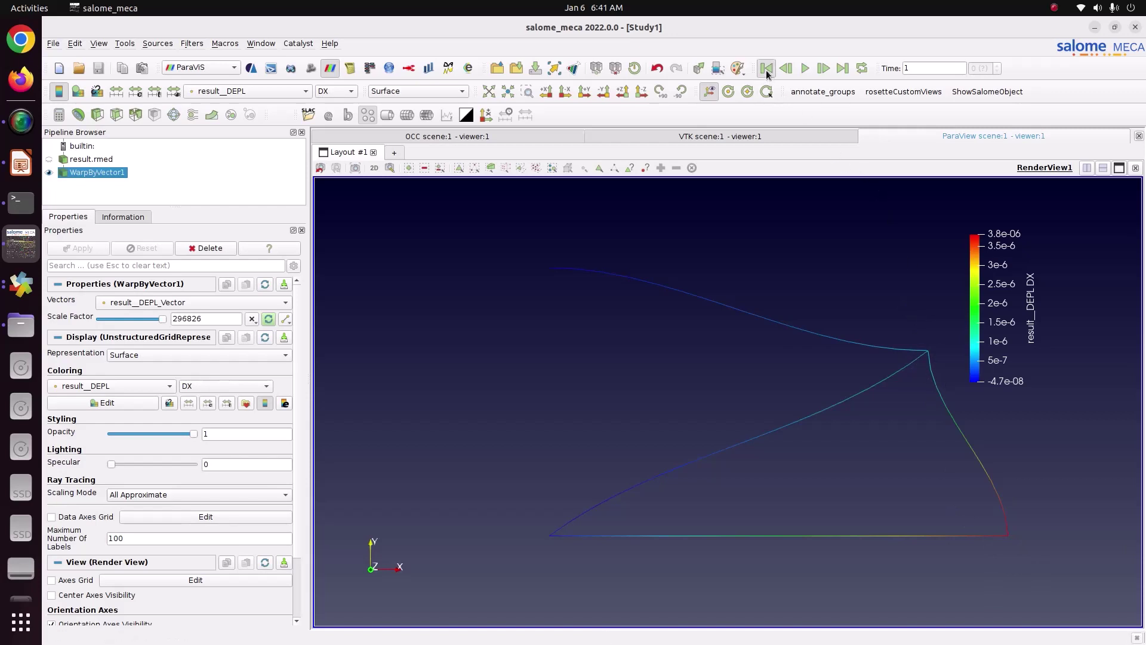
{"action": "left_click", "coordinate": [804, 68]}
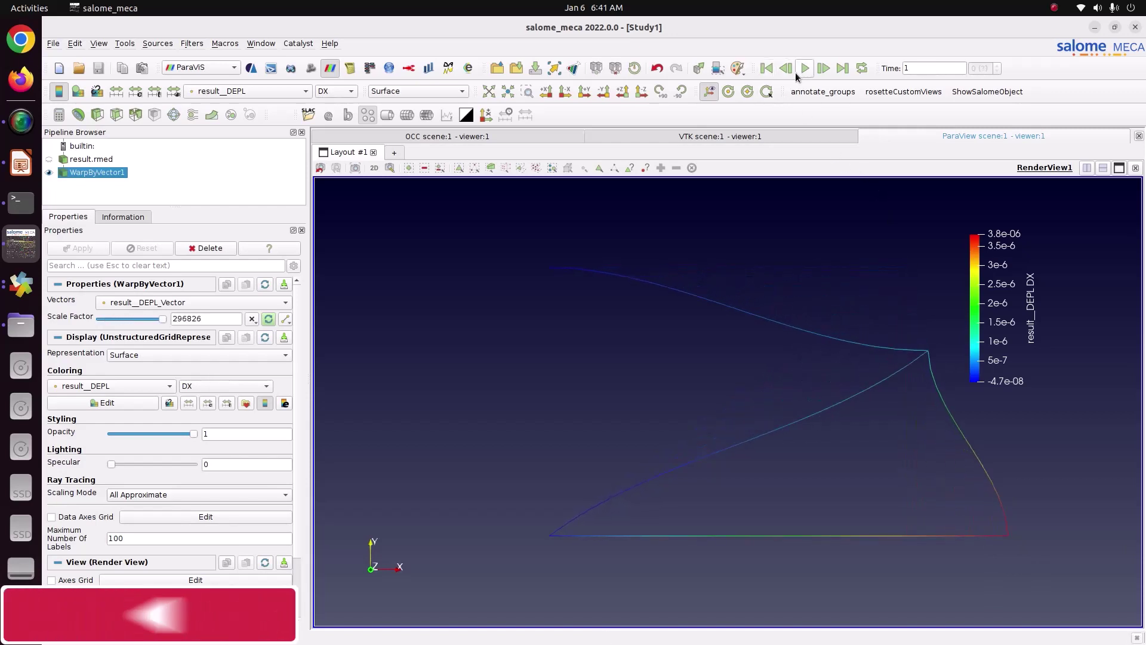
{"action": "left_click", "coordinate": [767, 69]}
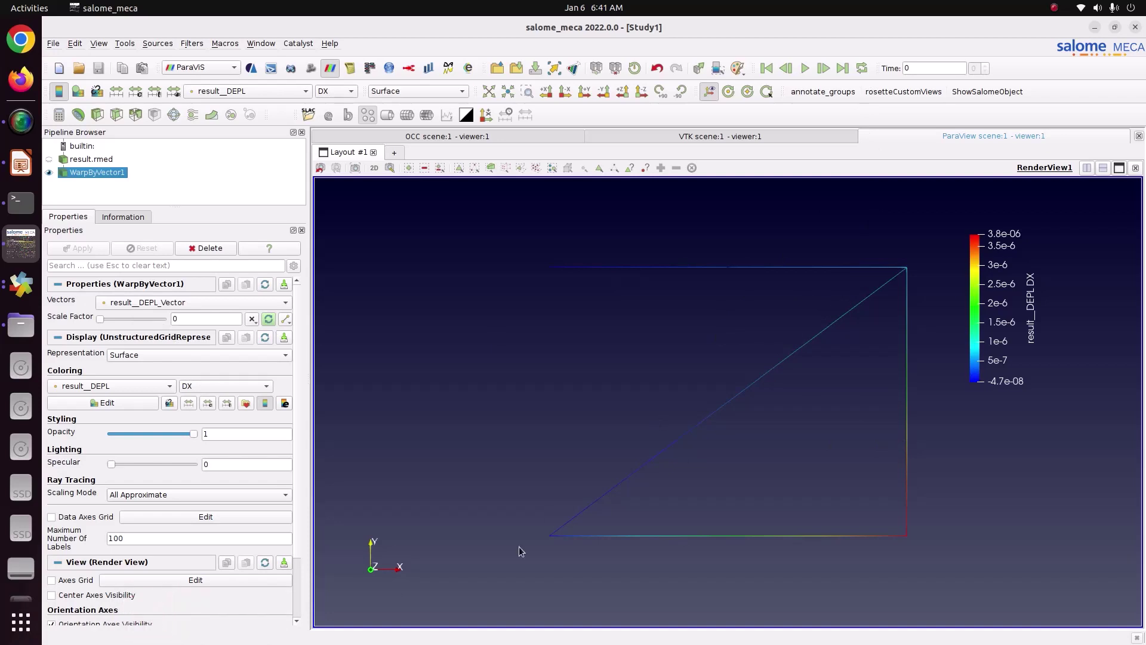
Colour the warped truss by the SN component of result__SIPO_NOEU and move its colour legend beside the truss's vertical member.
{"action": "left_click", "coordinate": [253, 95]}
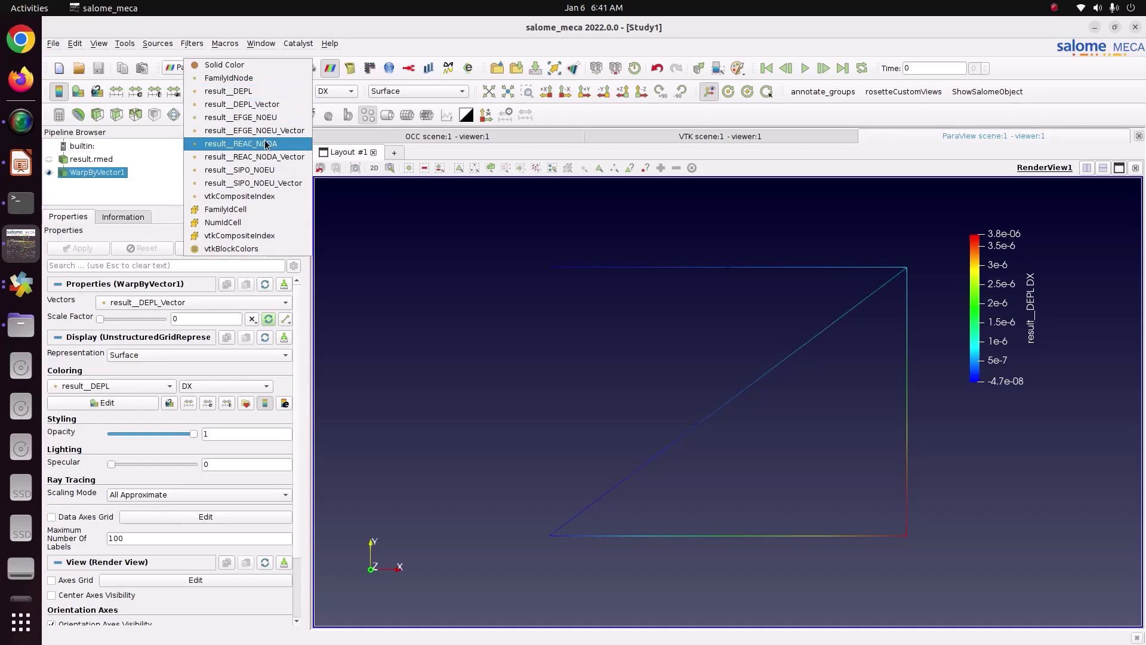
{"action": "left_click", "coordinate": [266, 170]}
{"action": "left_click", "coordinate": [337, 91]}
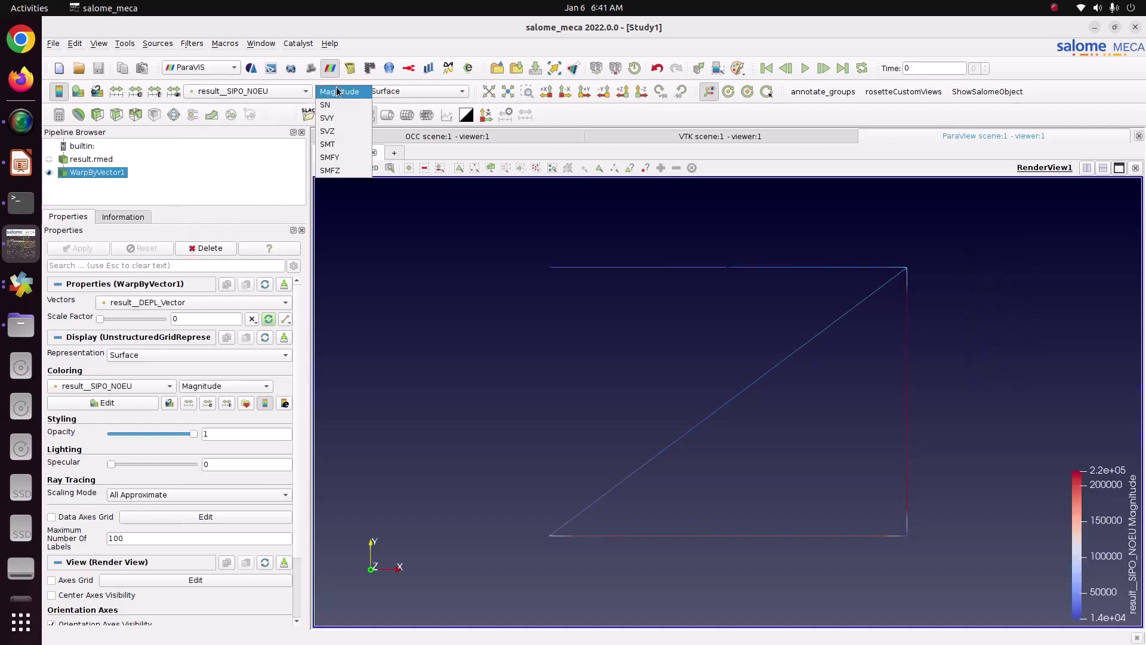
{"action": "left_click", "coordinate": [338, 107]}
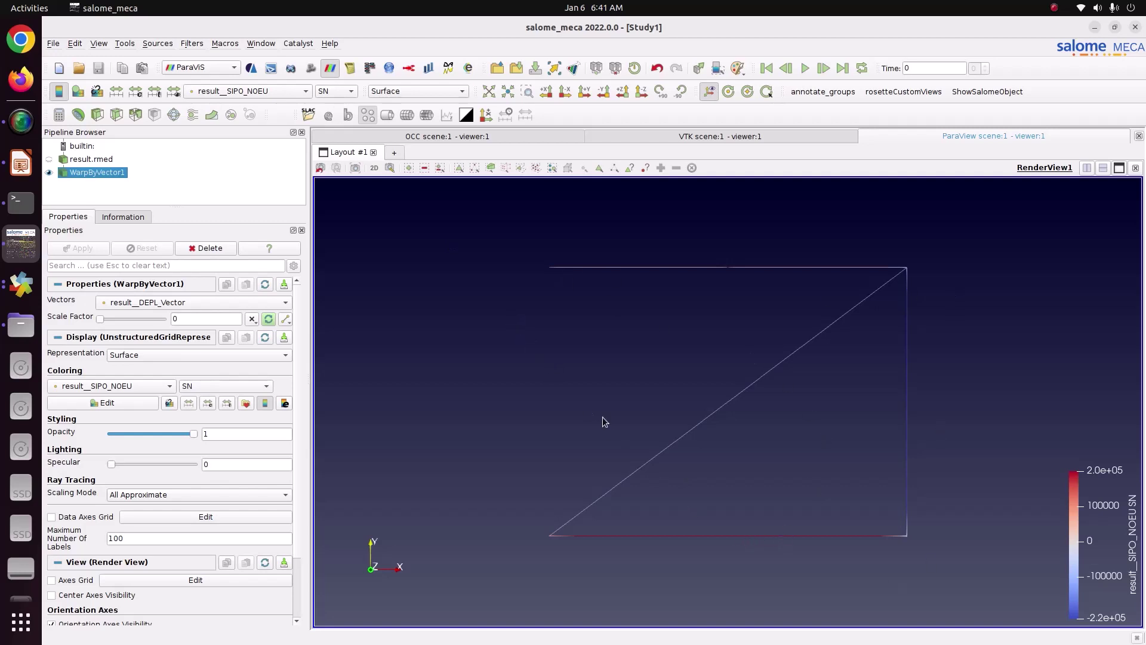
{"action": "left_click_drag", "start_coordinate": [1089, 520], "coordinate": [1031, 315]}
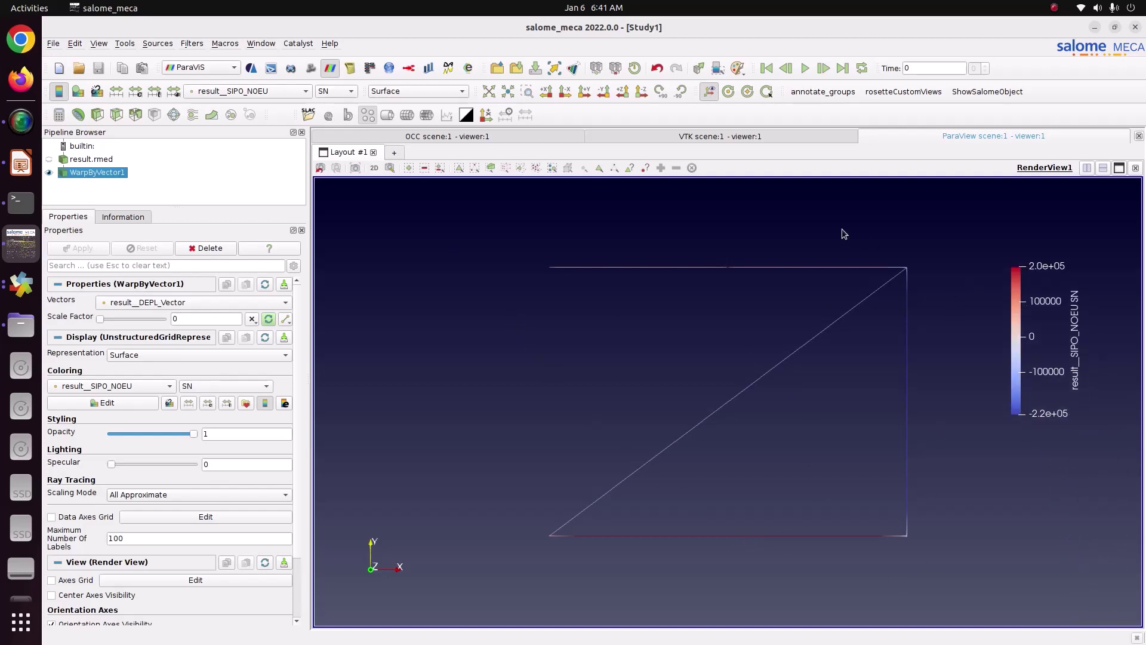
Apply the Blue to Red Rainbow colour preset from the Rainbow group and lengthen the SN legend upward.
{"action": "left_click", "coordinate": [245, 403]}
{"action": "left_click", "coordinate": [750, 188]}
{"action": "left_click", "coordinate": [746, 216]}
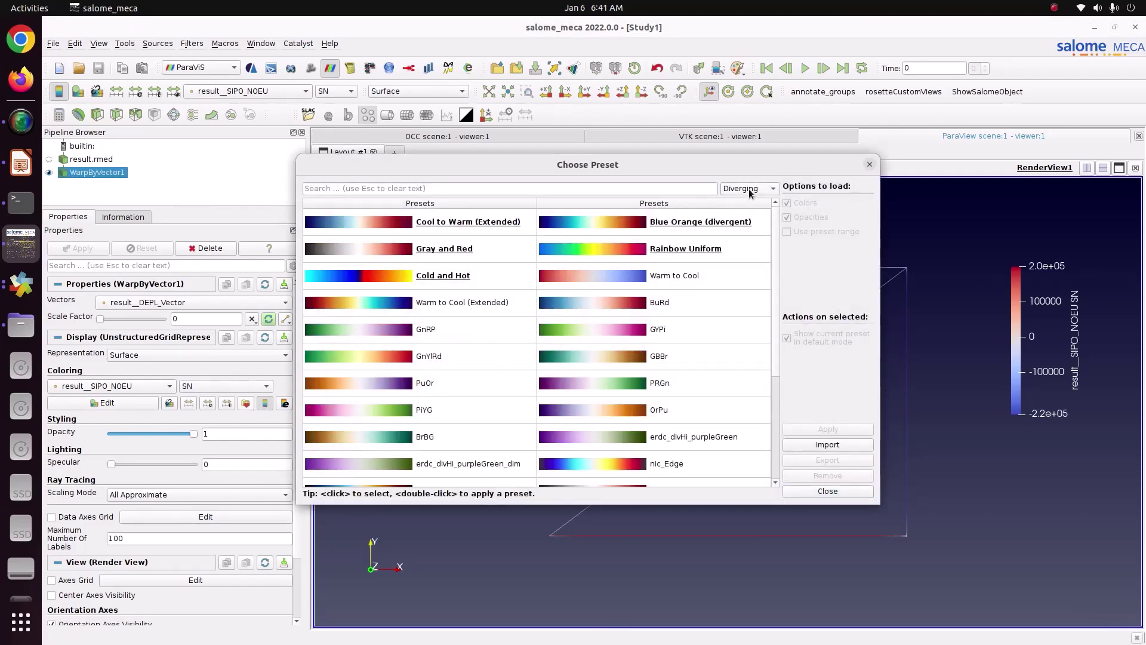
{"action": "left_click", "coordinate": [704, 248]}
{"action": "left_click", "coordinate": [747, 192]}
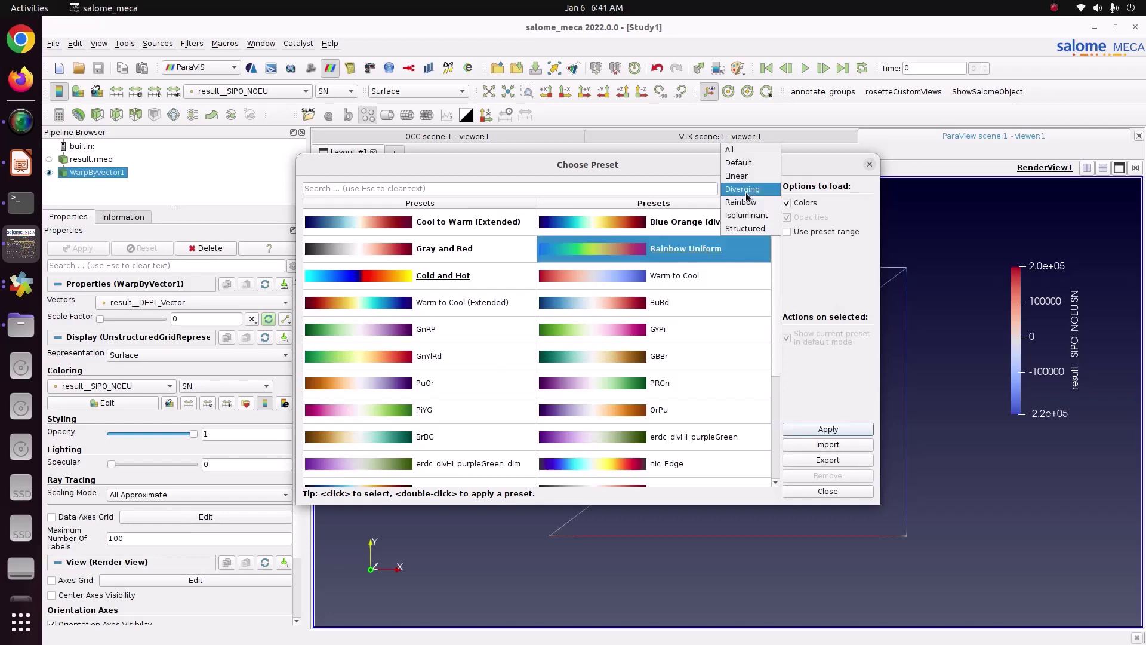
{"action": "left_click", "coordinate": [745, 204]}
{"action": "left_click", "coordinate": [696, 249]}
{"action": "left_click", "coordinate": [828, 429]}
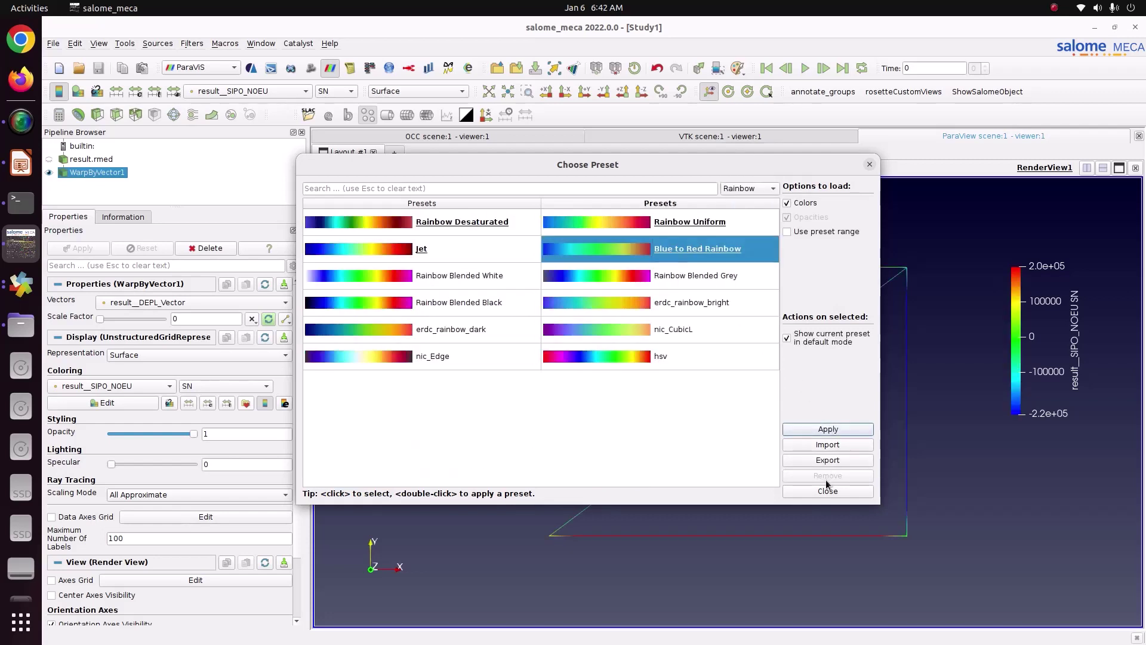
{"action": "left_click", "coordinate": [827, 491]}
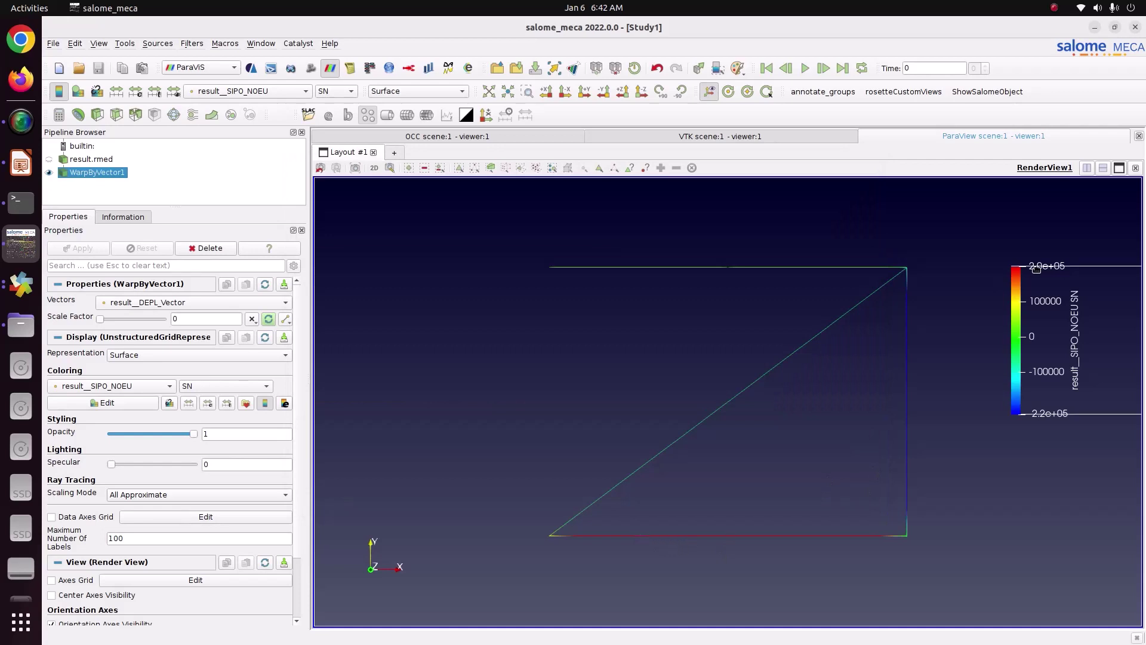
{"action": "left_click_drag", "start_coordinate": [1042, 267], "coordinate": [1081, 230]}
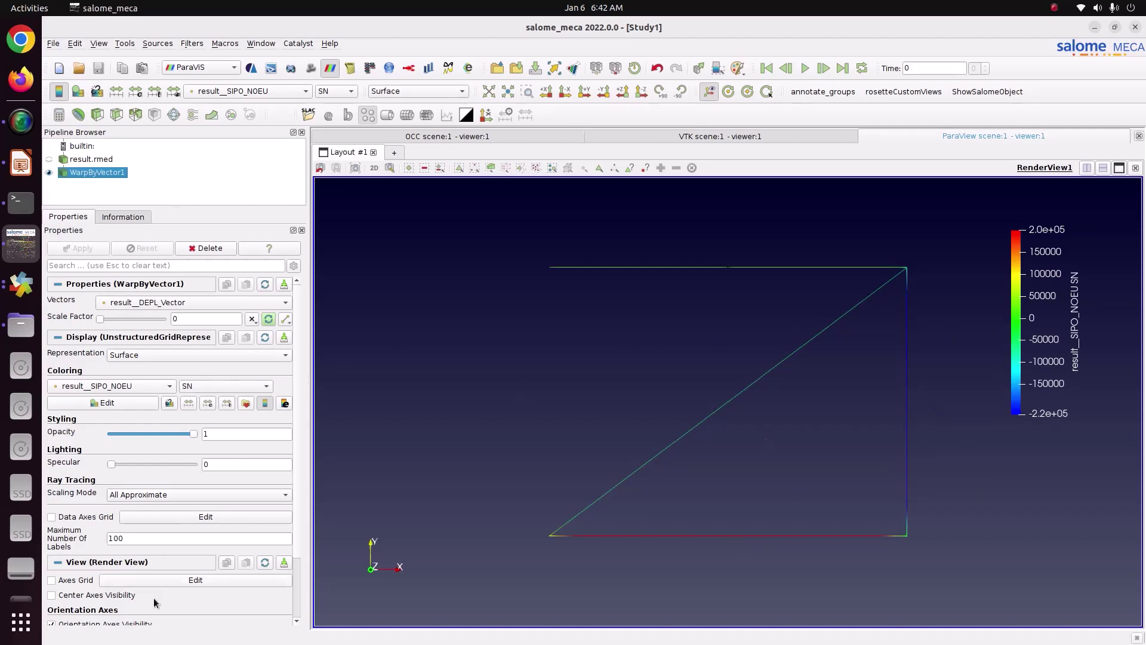
{"action": "left_click", "coordinate": [99, 44]}
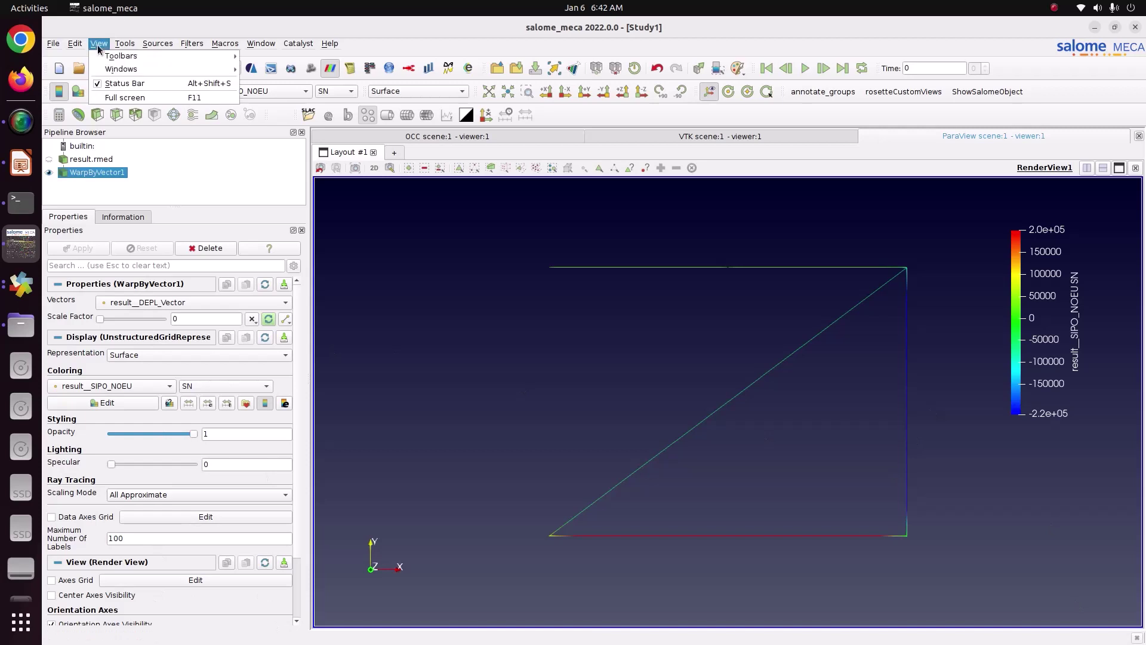
{"action": "mouse_move", "coordinate": [107, 70]}
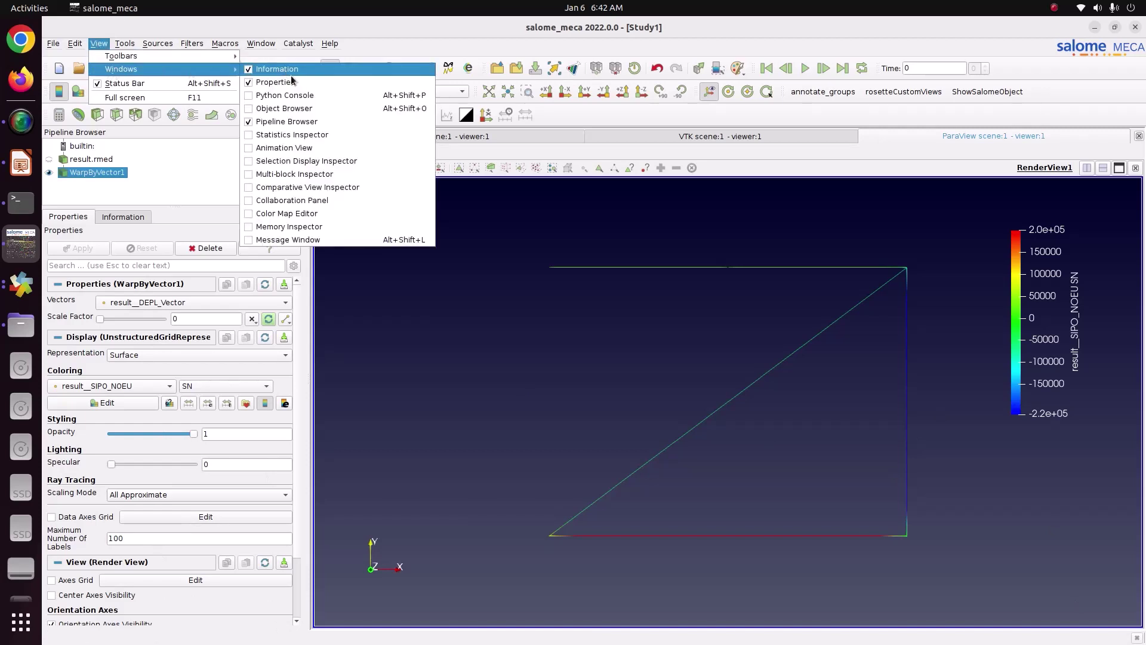
{"action": "left_click", "coordinate": [304, 135]}
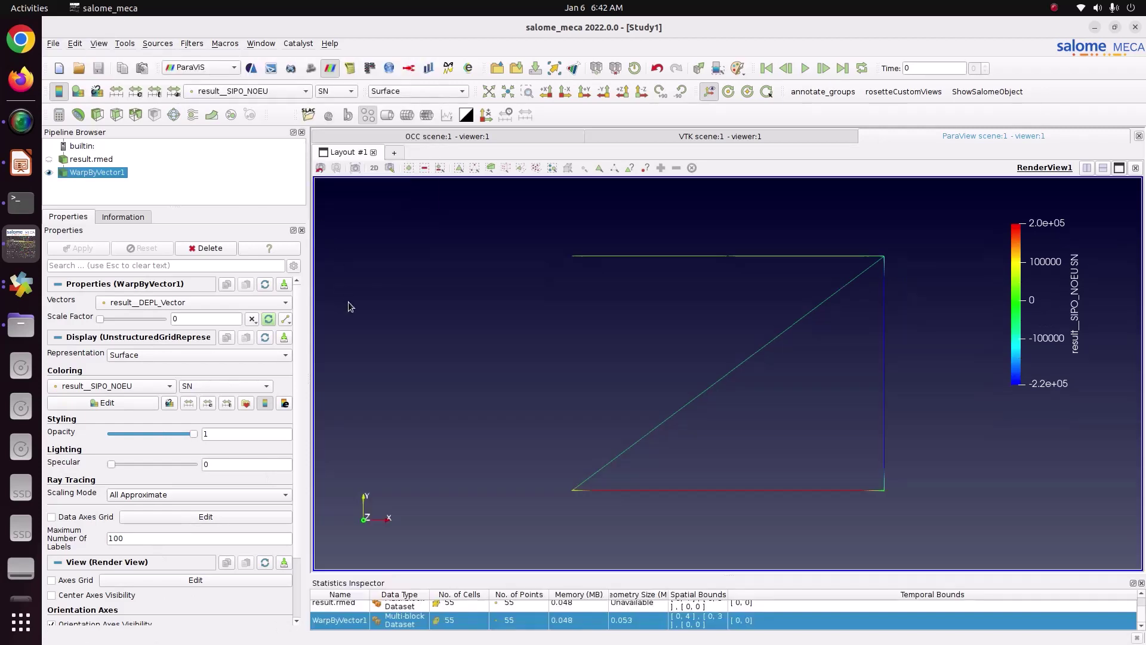
{"action": "left_click", "coordinate": [1141, 584]}
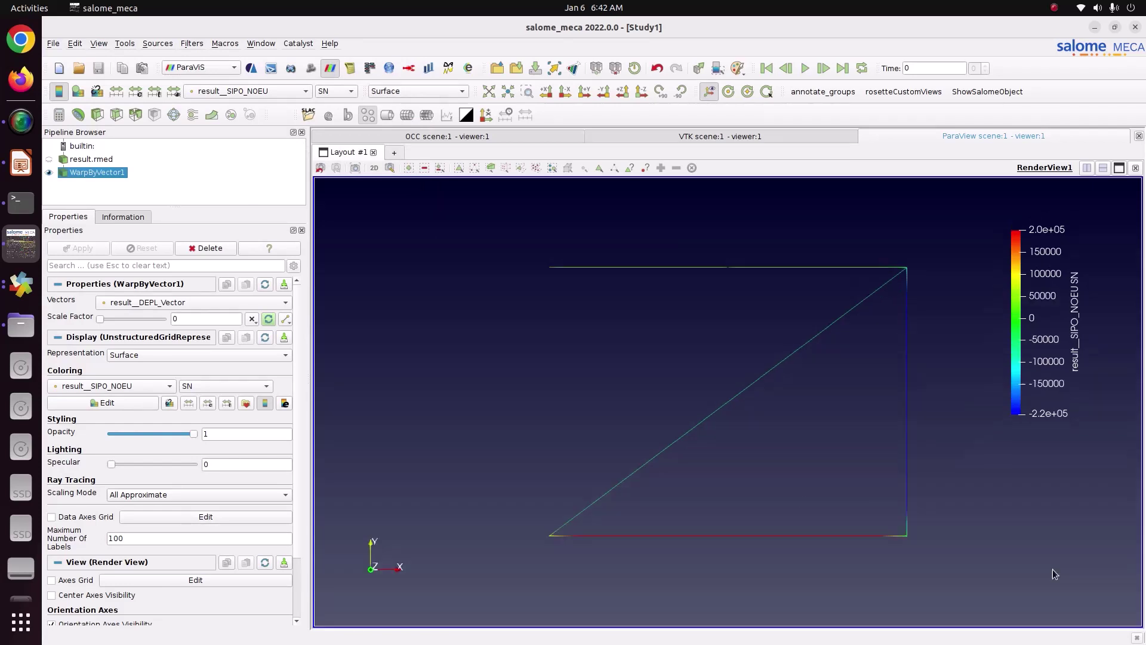
Show the Selection Display Inspector and enable point labels for result__SIPO_NOEU.
{"action": "left_click", "coordinate": [99, 43]}
{"action": "mouse_move", "coordinate": [109, 67]}
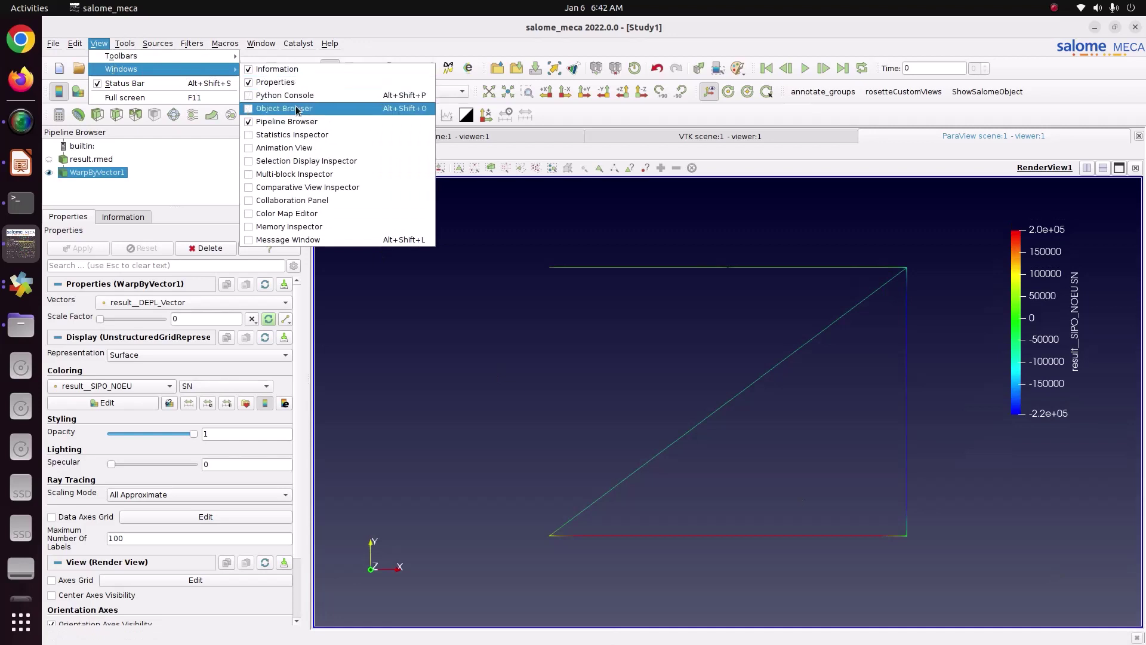
{"action": "left_click", "coordinate": [294, 161]}
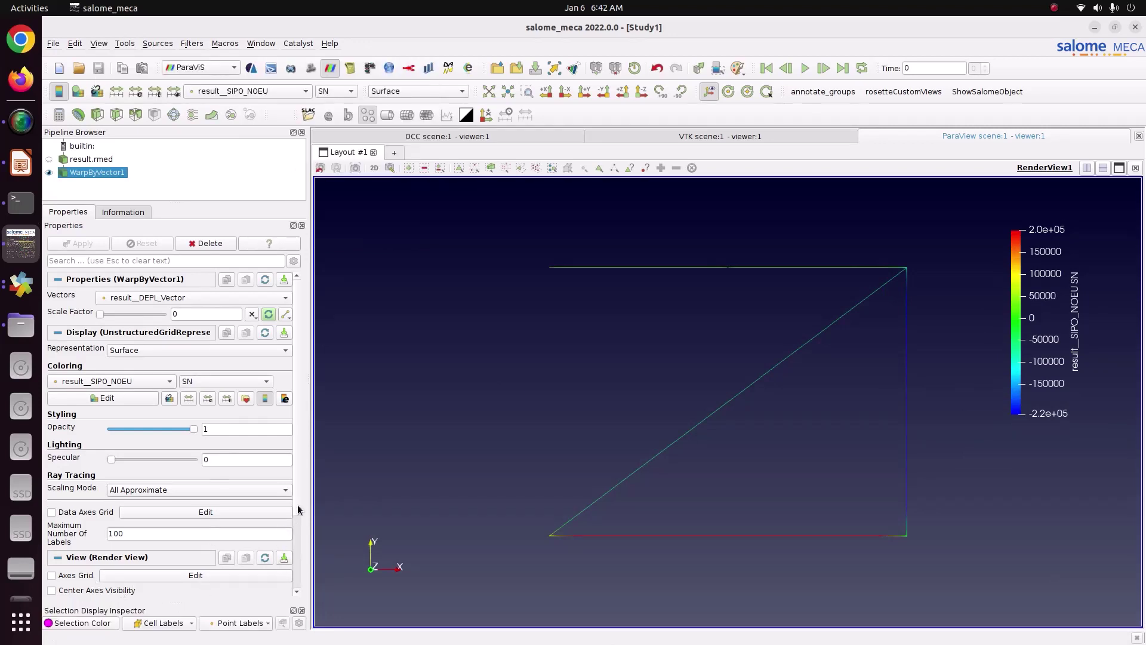
{"action": "scroll", "coordinate": [301, 511], "scroll_direction": "down", "scroll_amount": 5}
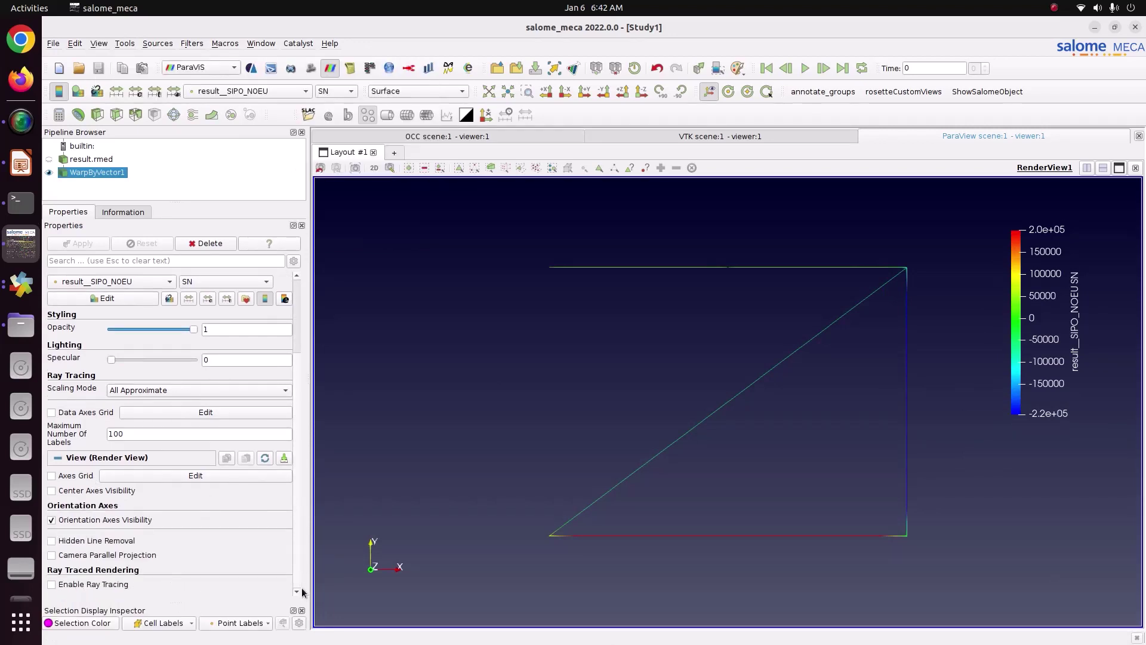
{"action": "left_click", "coordinate": [228, 628]}
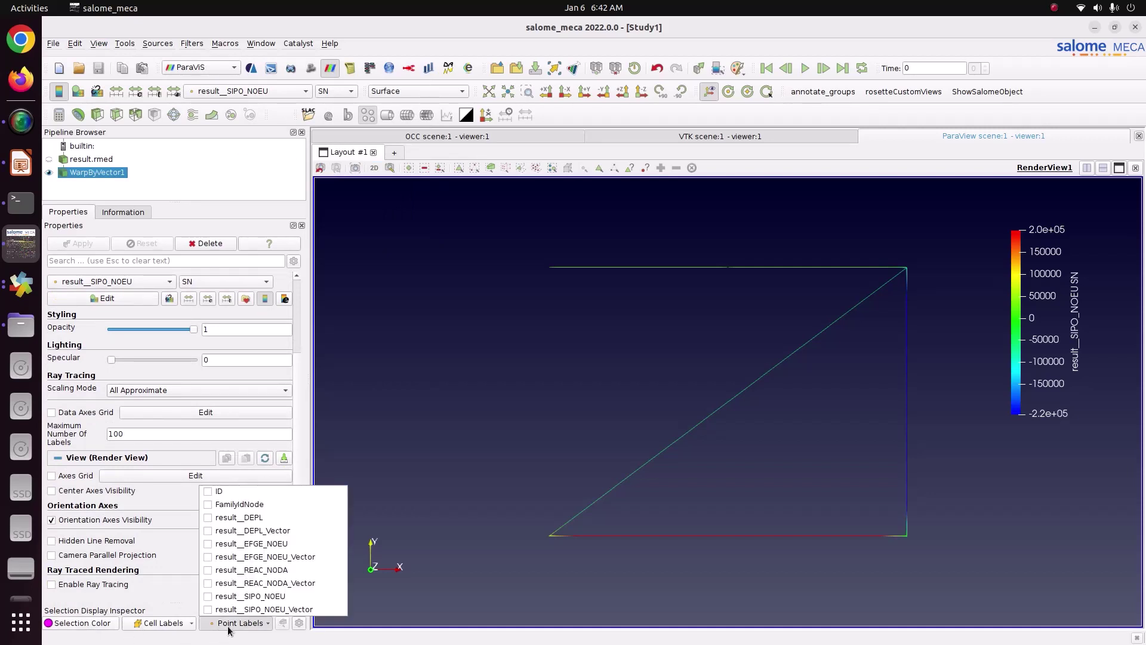
{"action": "left_click", "coordinate": [240, 596]}
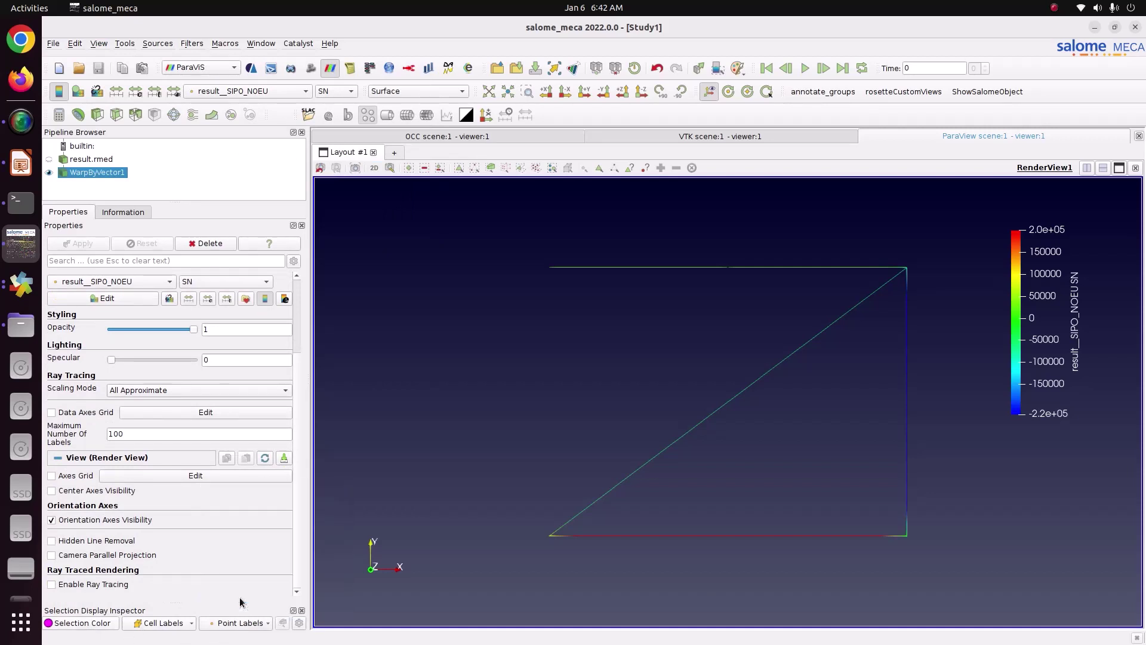
{"action": "left_click", "coordinate": [475, 168]}
{"action": "left_click_drag", "start_coordinate": [902, 383], "coordinate": [948, 416]}
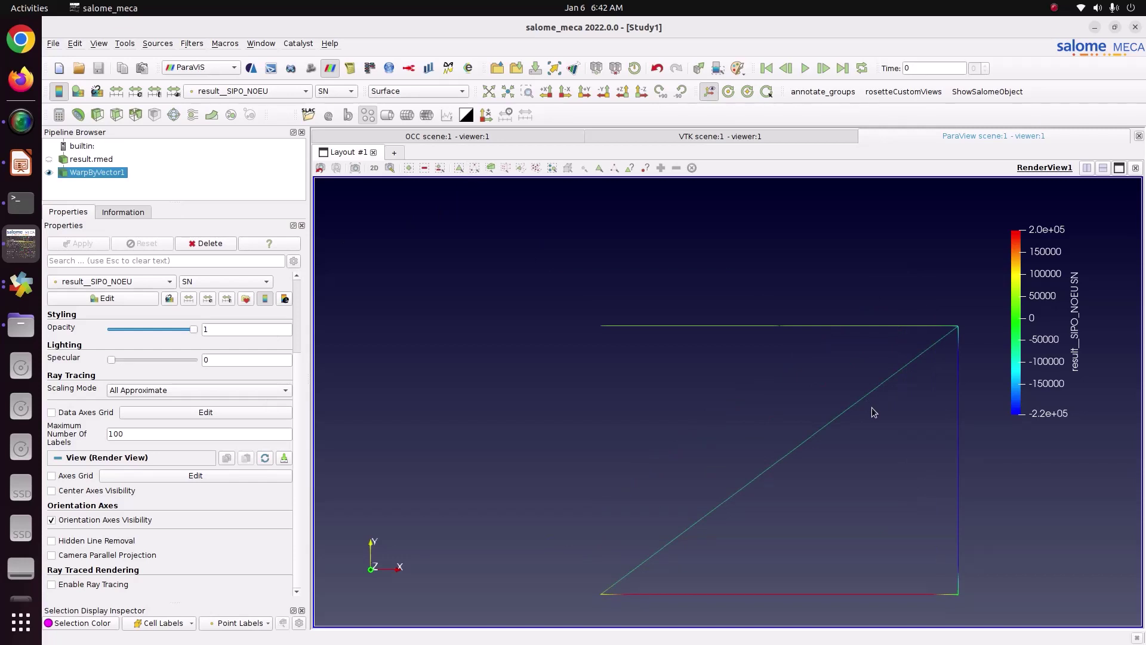
{"action": "left_click", "coordinate": [234, 623]}
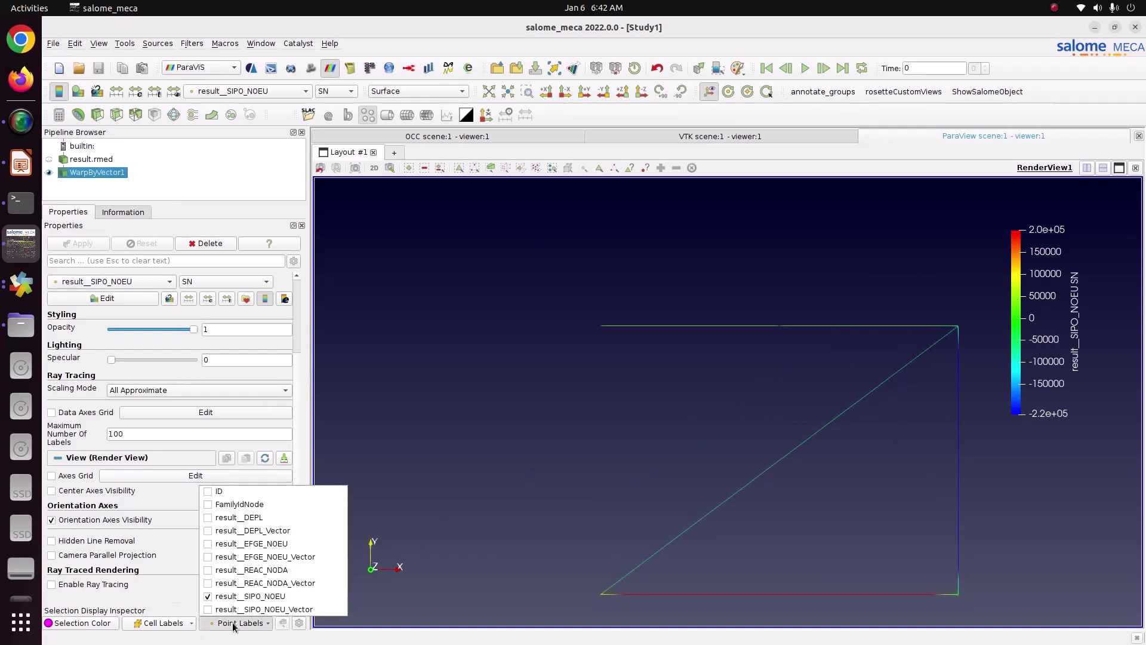
{"action": "left_click", "coordinate": [482, 472]}
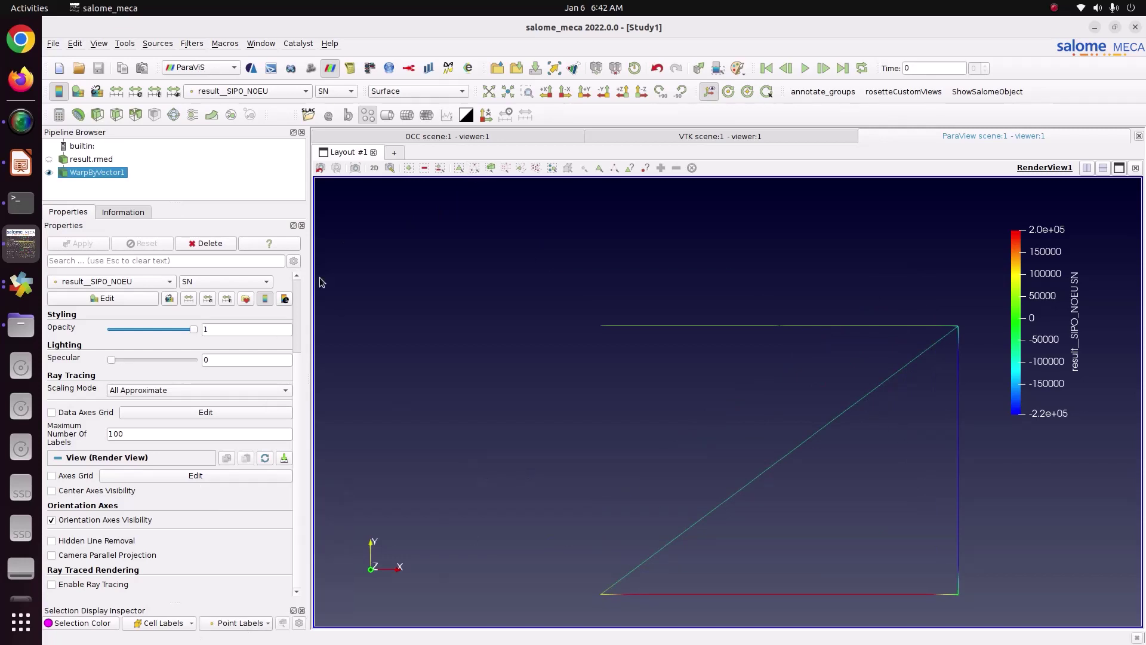
Select the node at the middle of the truss's vertical member to display its result__SIPO_NOEU label.
{"action": "left_click", "coordinate": [505, 167]}
{"action": "left_click", "coordinate": [980, 467]}
{"action": "scroll", "coordinate": [865, 446], "scroll_direction": "down", "scroll_amount": 4}
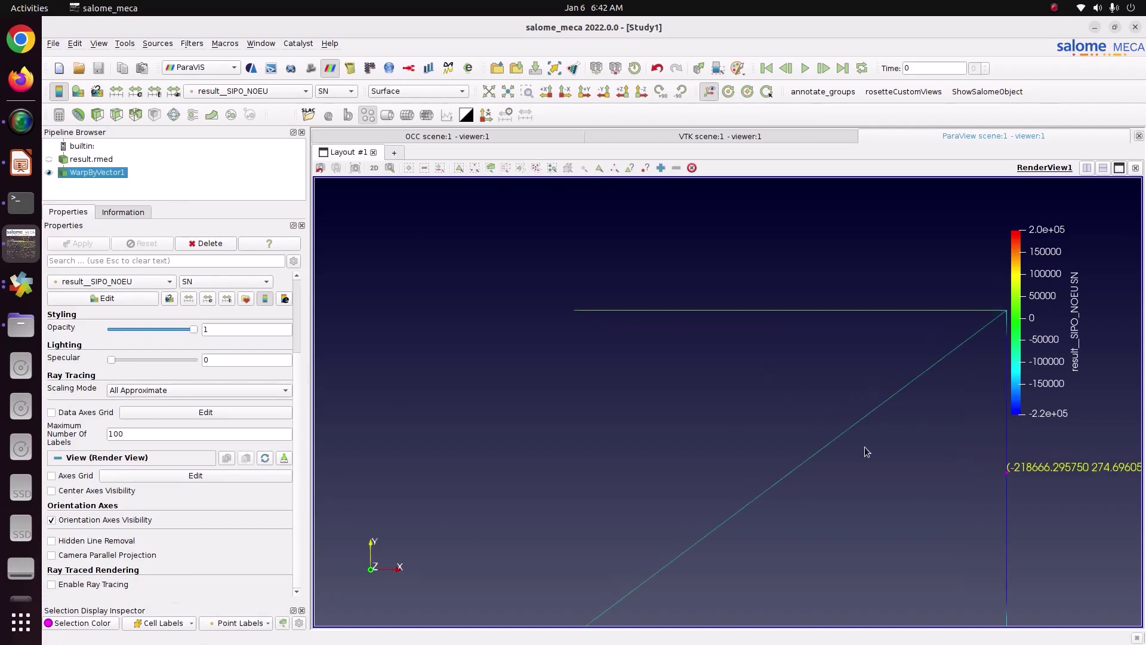
{"action": "scroll", "coordinate": [904, 469], "scroll_direction": "up", "scroll_amount": 5}
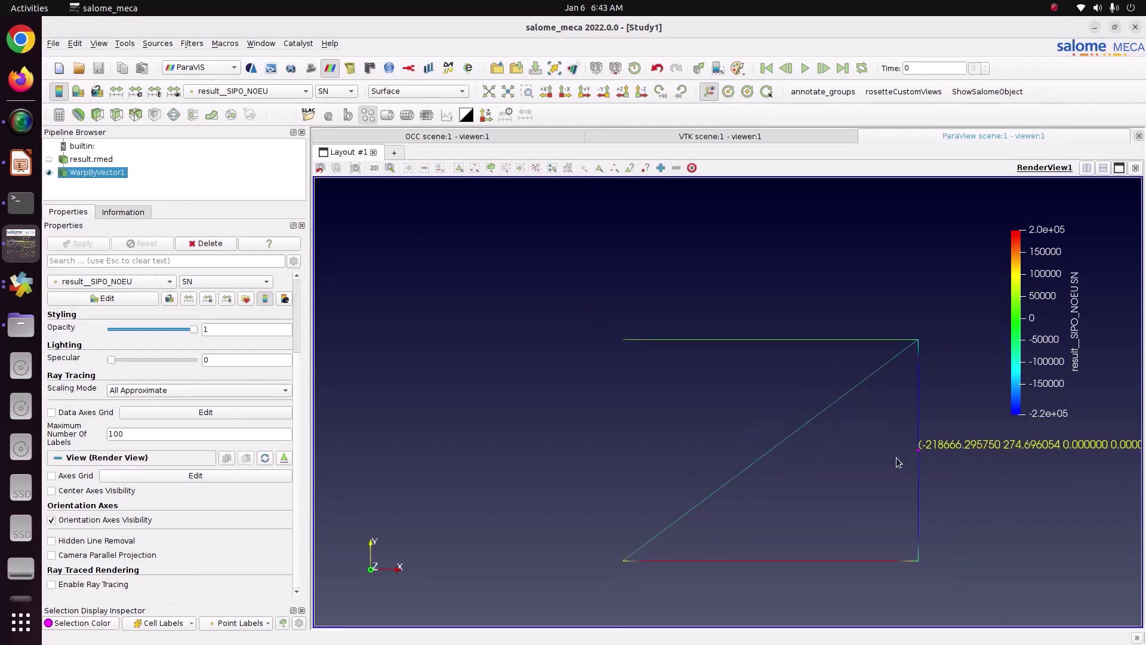
{"action": "scroll", "coordinate": [901, 460], "scroll_direction": "down", "scroll_amount": 2}
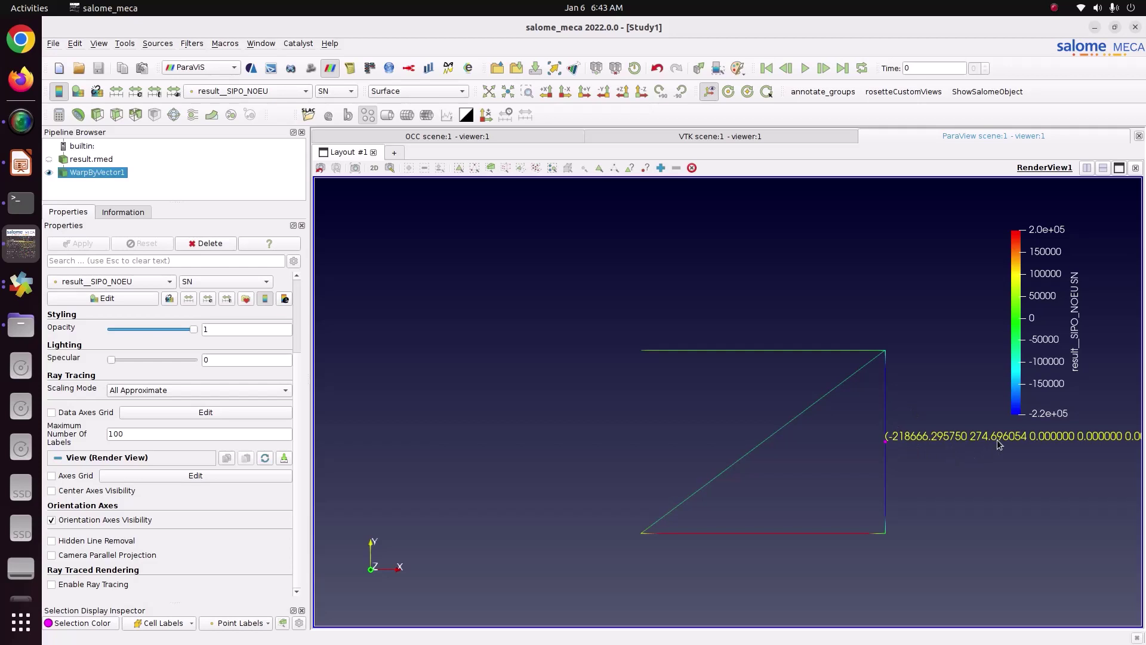
Check the order of the result__SIPO_NOEU components, keep SN as the colouring, and examine the vertical member's full node label.
{"action": "left_click", "coordinate": [333, 92]}
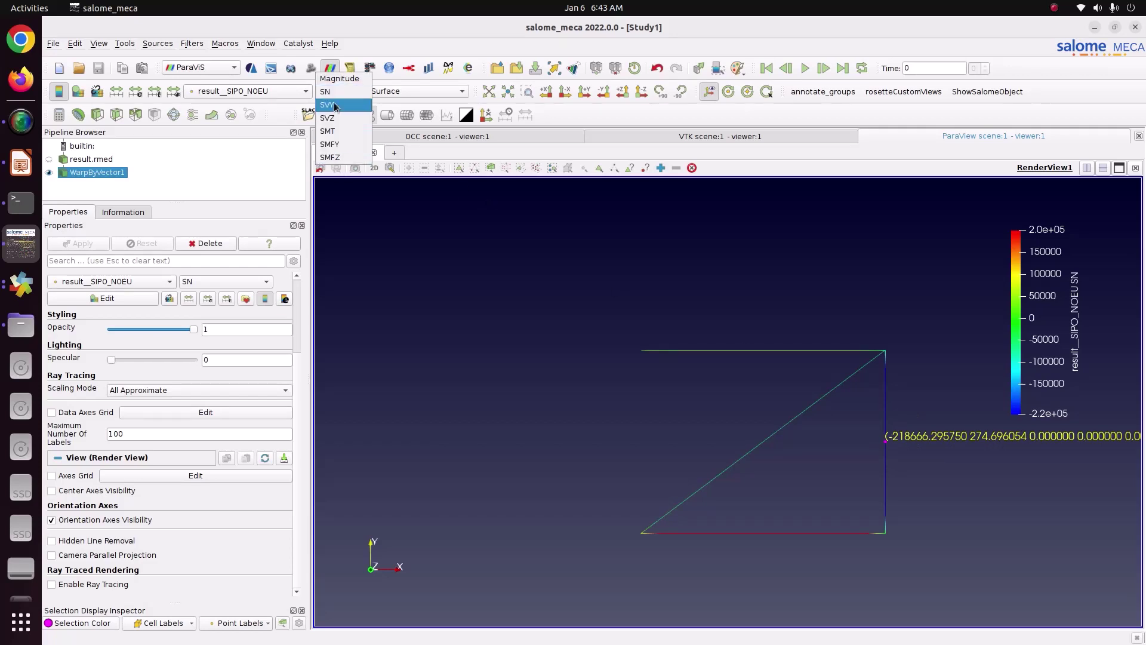
{"action": "left_click", "coordinate": [334, 95]}
{"action": "scroll", "coordinate": [659, 361], "scroll_direction": "up", "scroll_amount": 4}
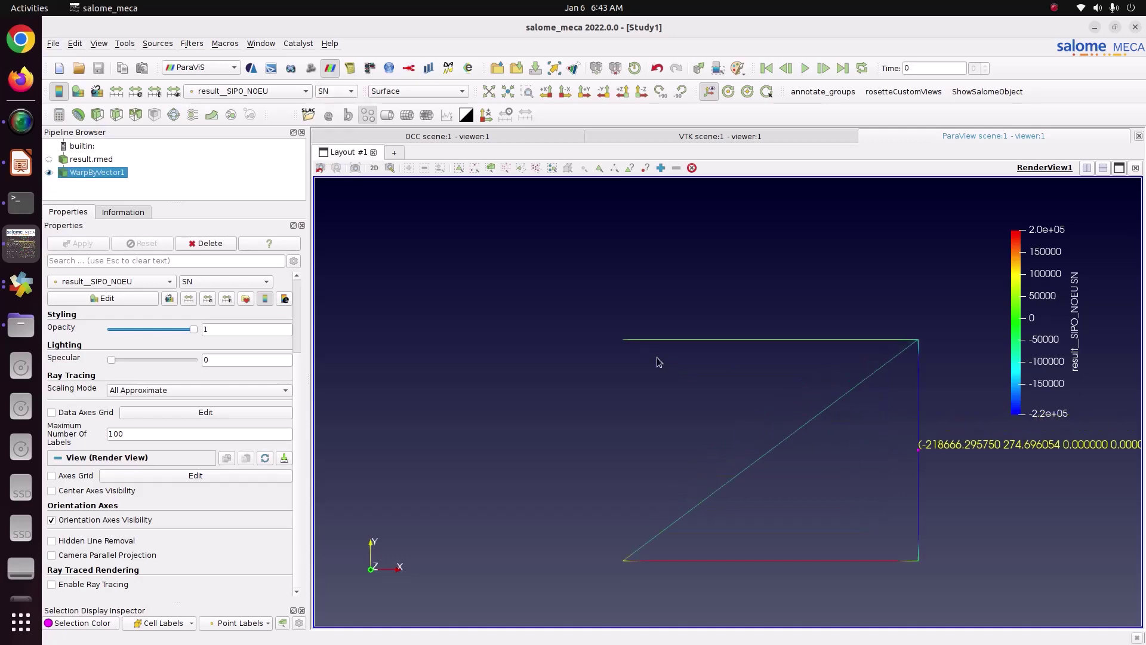
{"action": "scroll", "coordinate": [659, 362], "scroll_direction": "down", "scroll_amount": 6}
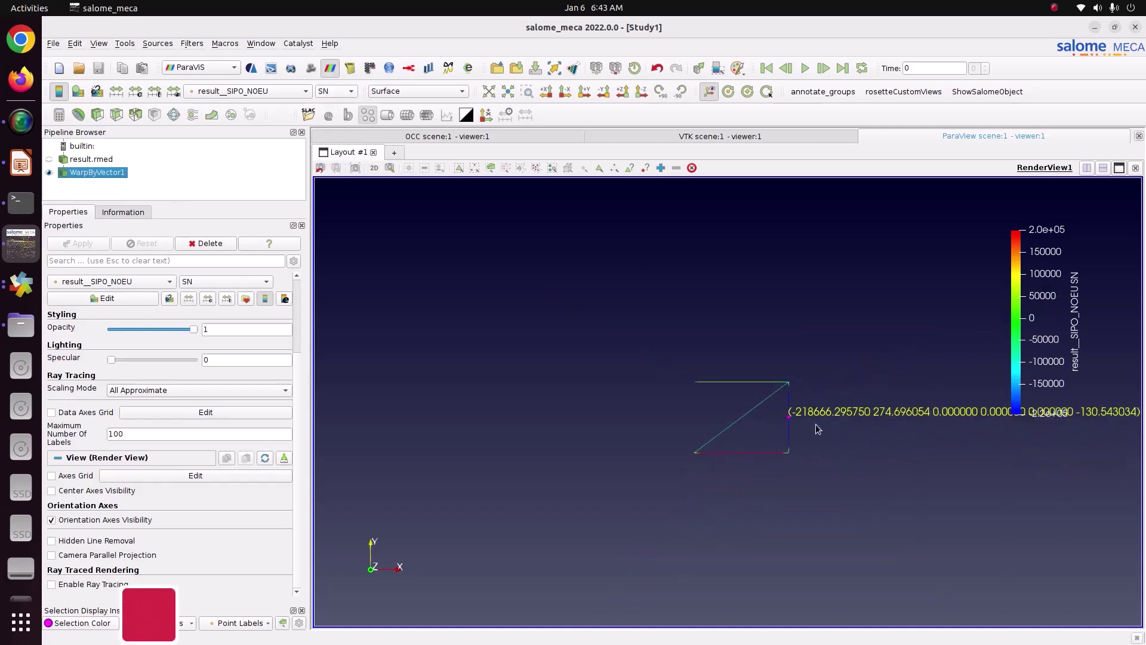
{"action": "scroll", "coordinate": [823, 471], "scroll_direction": "up", "scroll_amount": 5}
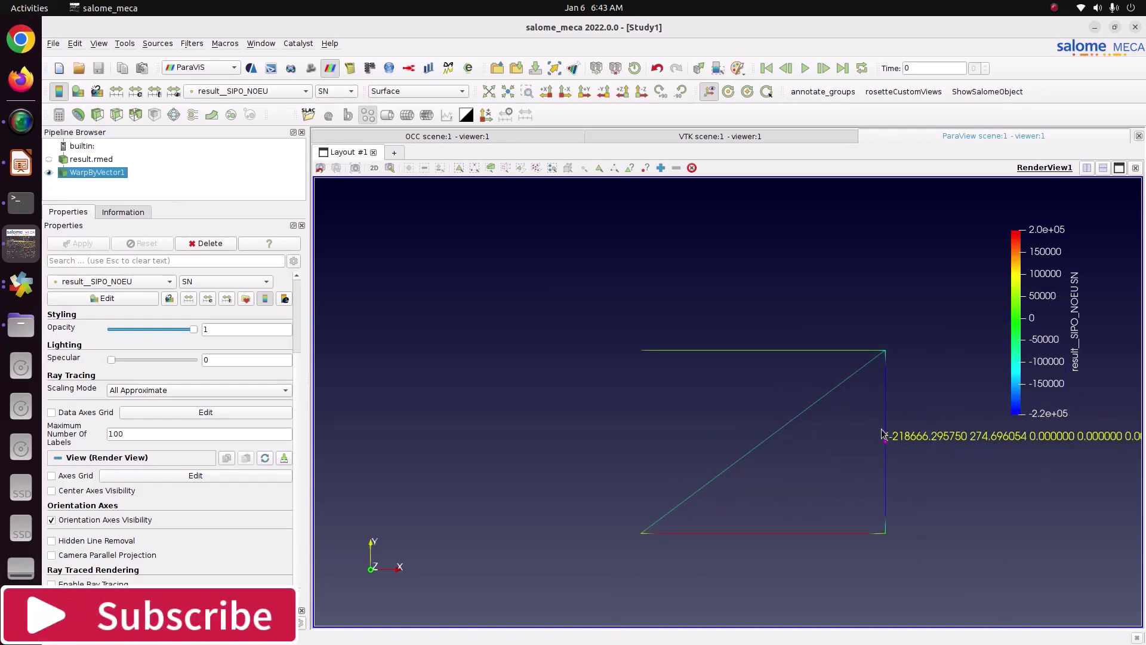
Select the node near the middle of the truss's lower horizontal member to display its result__SIPO_NOEU label.
{"action": "left_click", "coordinate": [505, 168]}
{"action": "left_click_drag", "start_coordinate": [738, 525], "coordinate": [748, 546]}
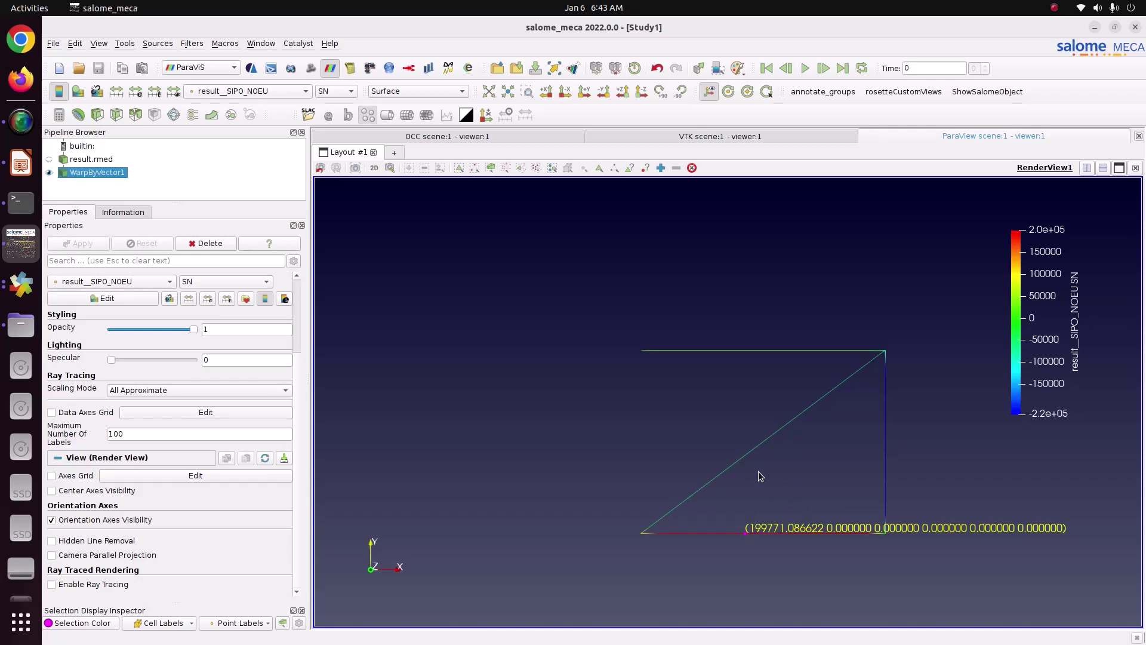
{"action": "scroll", "coordinate": [475, 439], "scroll_direction": "up", "scroll_amount": 3}
{"action": "scroll", "coordinate": [475, 440], "scroll_direction": "down", "scroll_amount": 3}
{"action": "scroll", "coordinate": [668, 525], "scroll_direction": "up", "scroll_amount": 1}
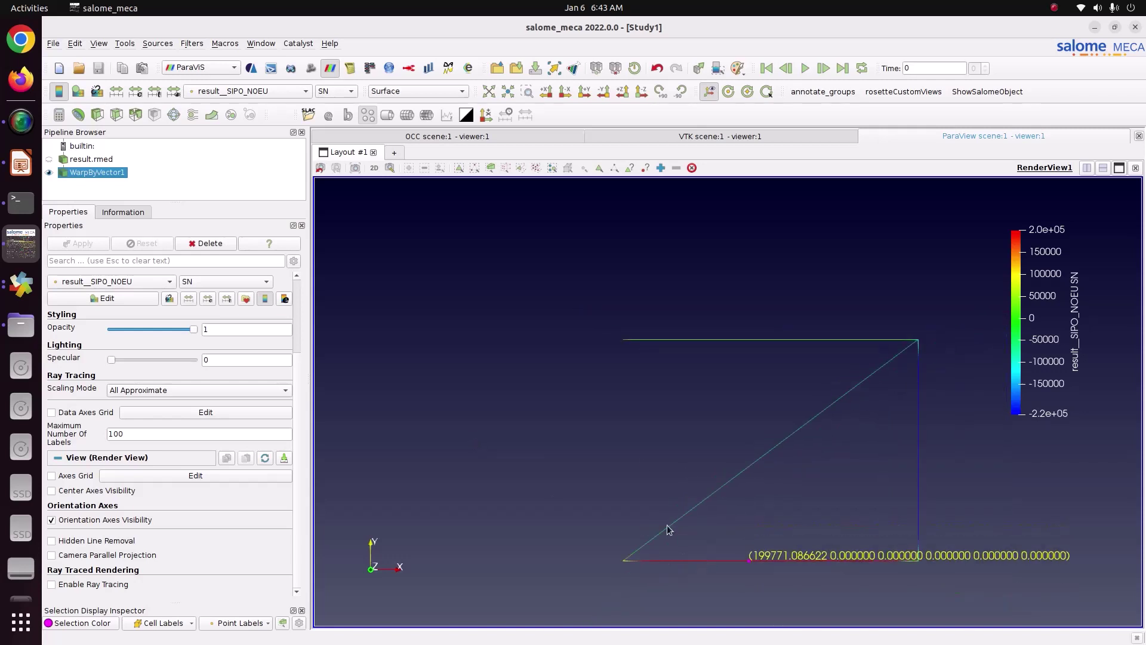